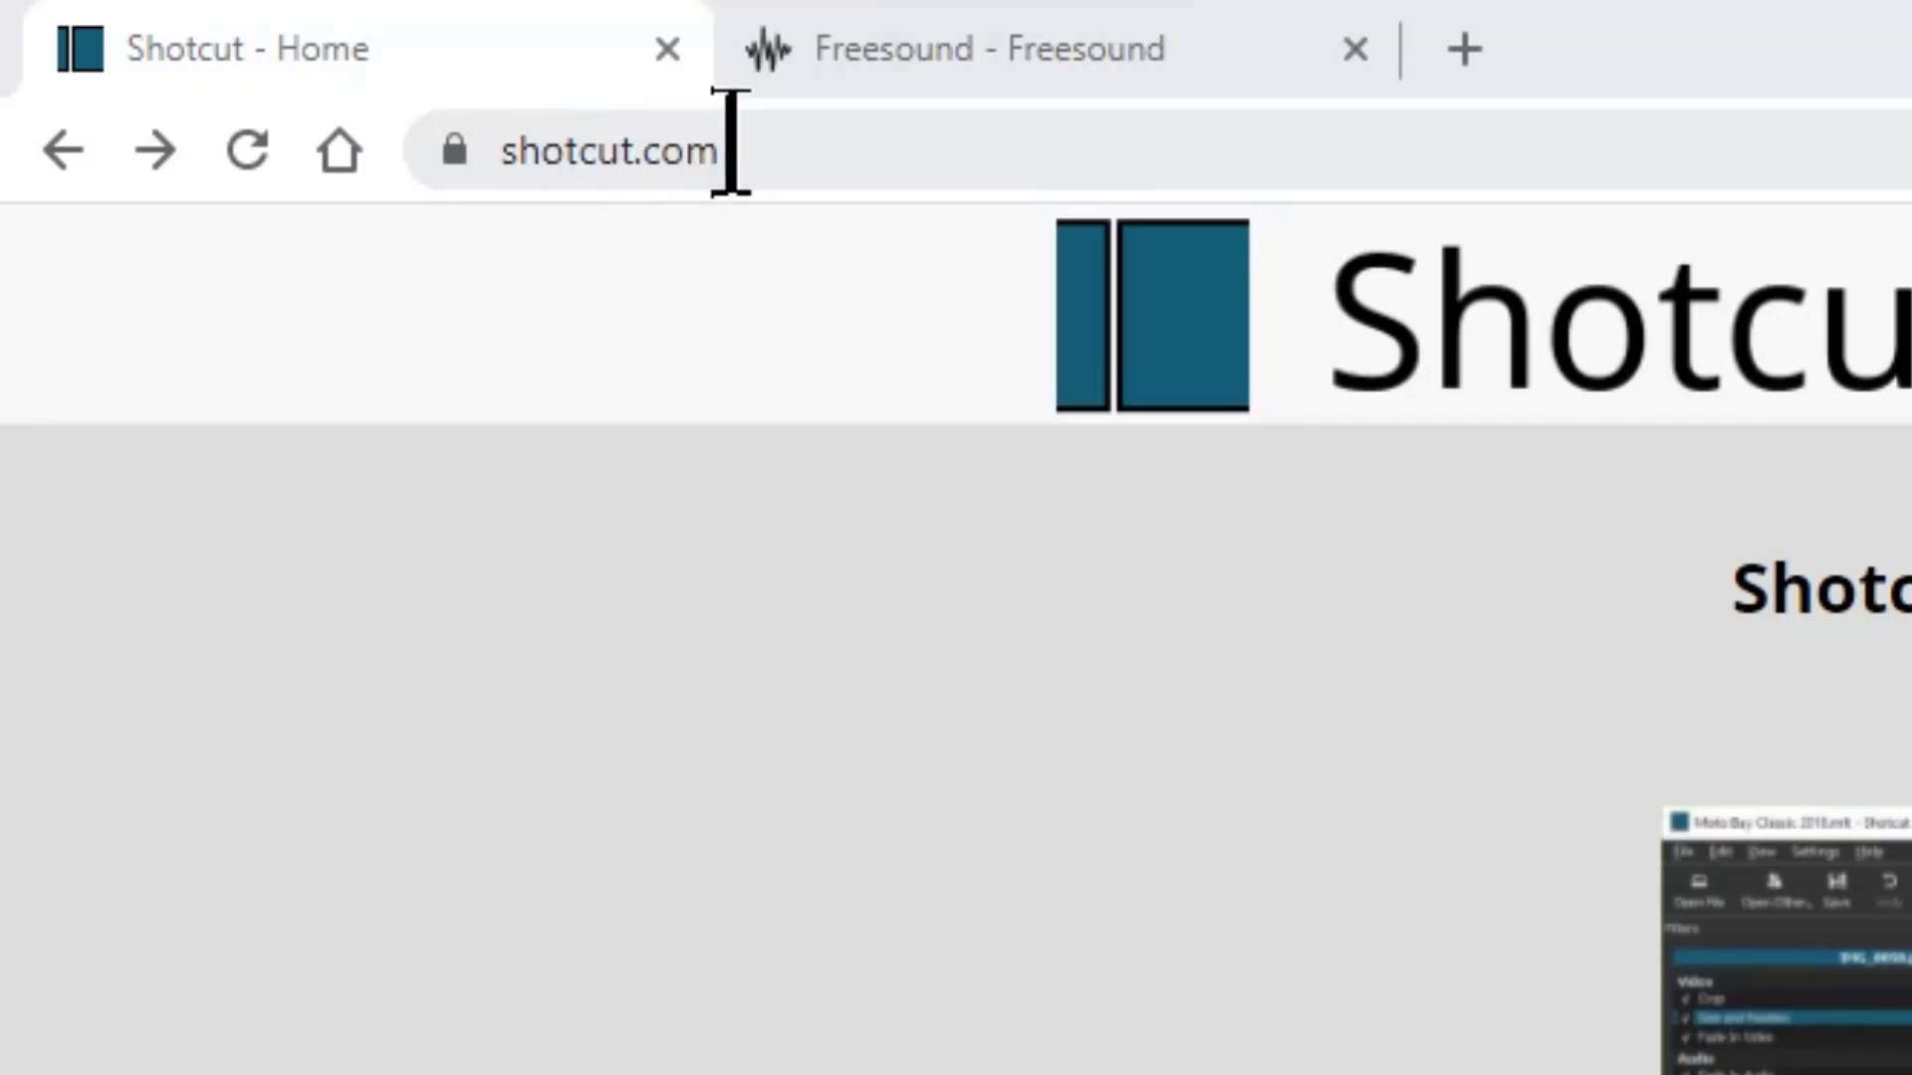
Open the download page of the Shotcut website.
left_click_drag(746, 160, 355, 151)
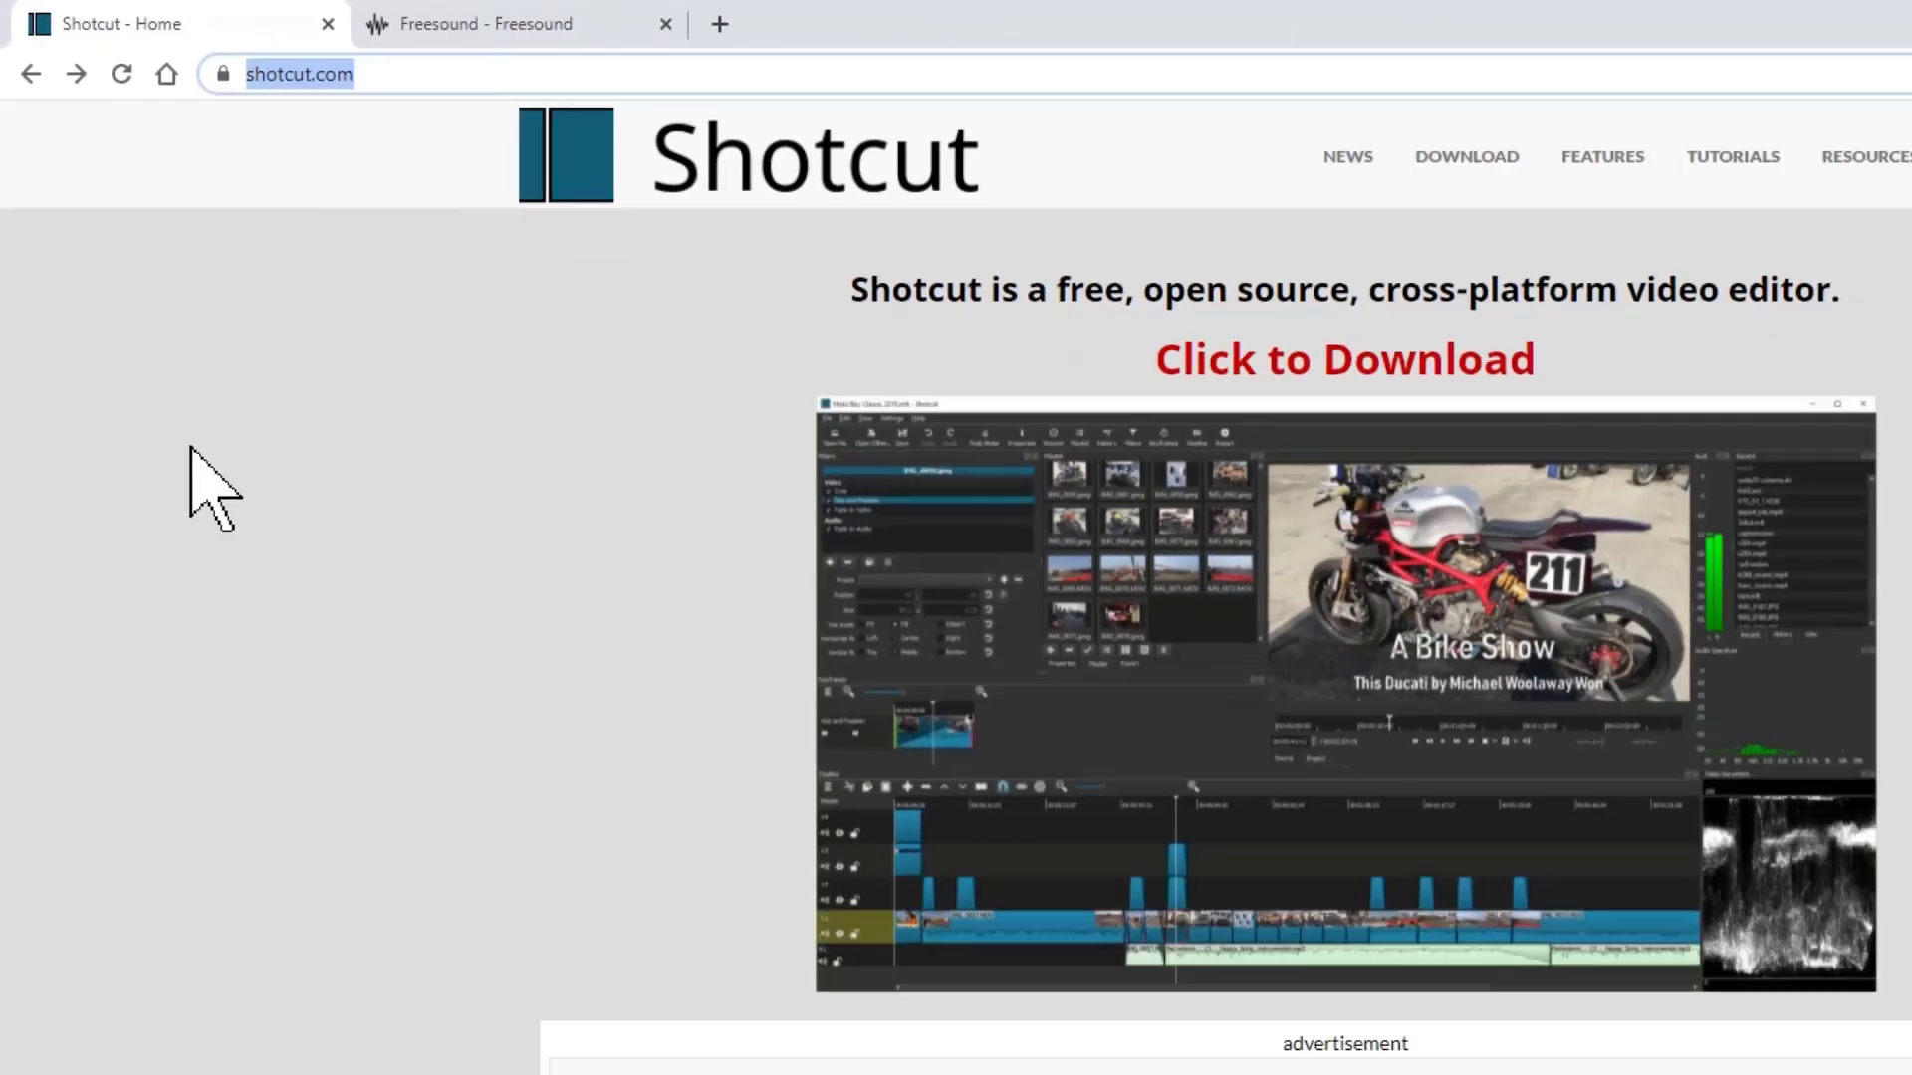
left_click(422, 906)
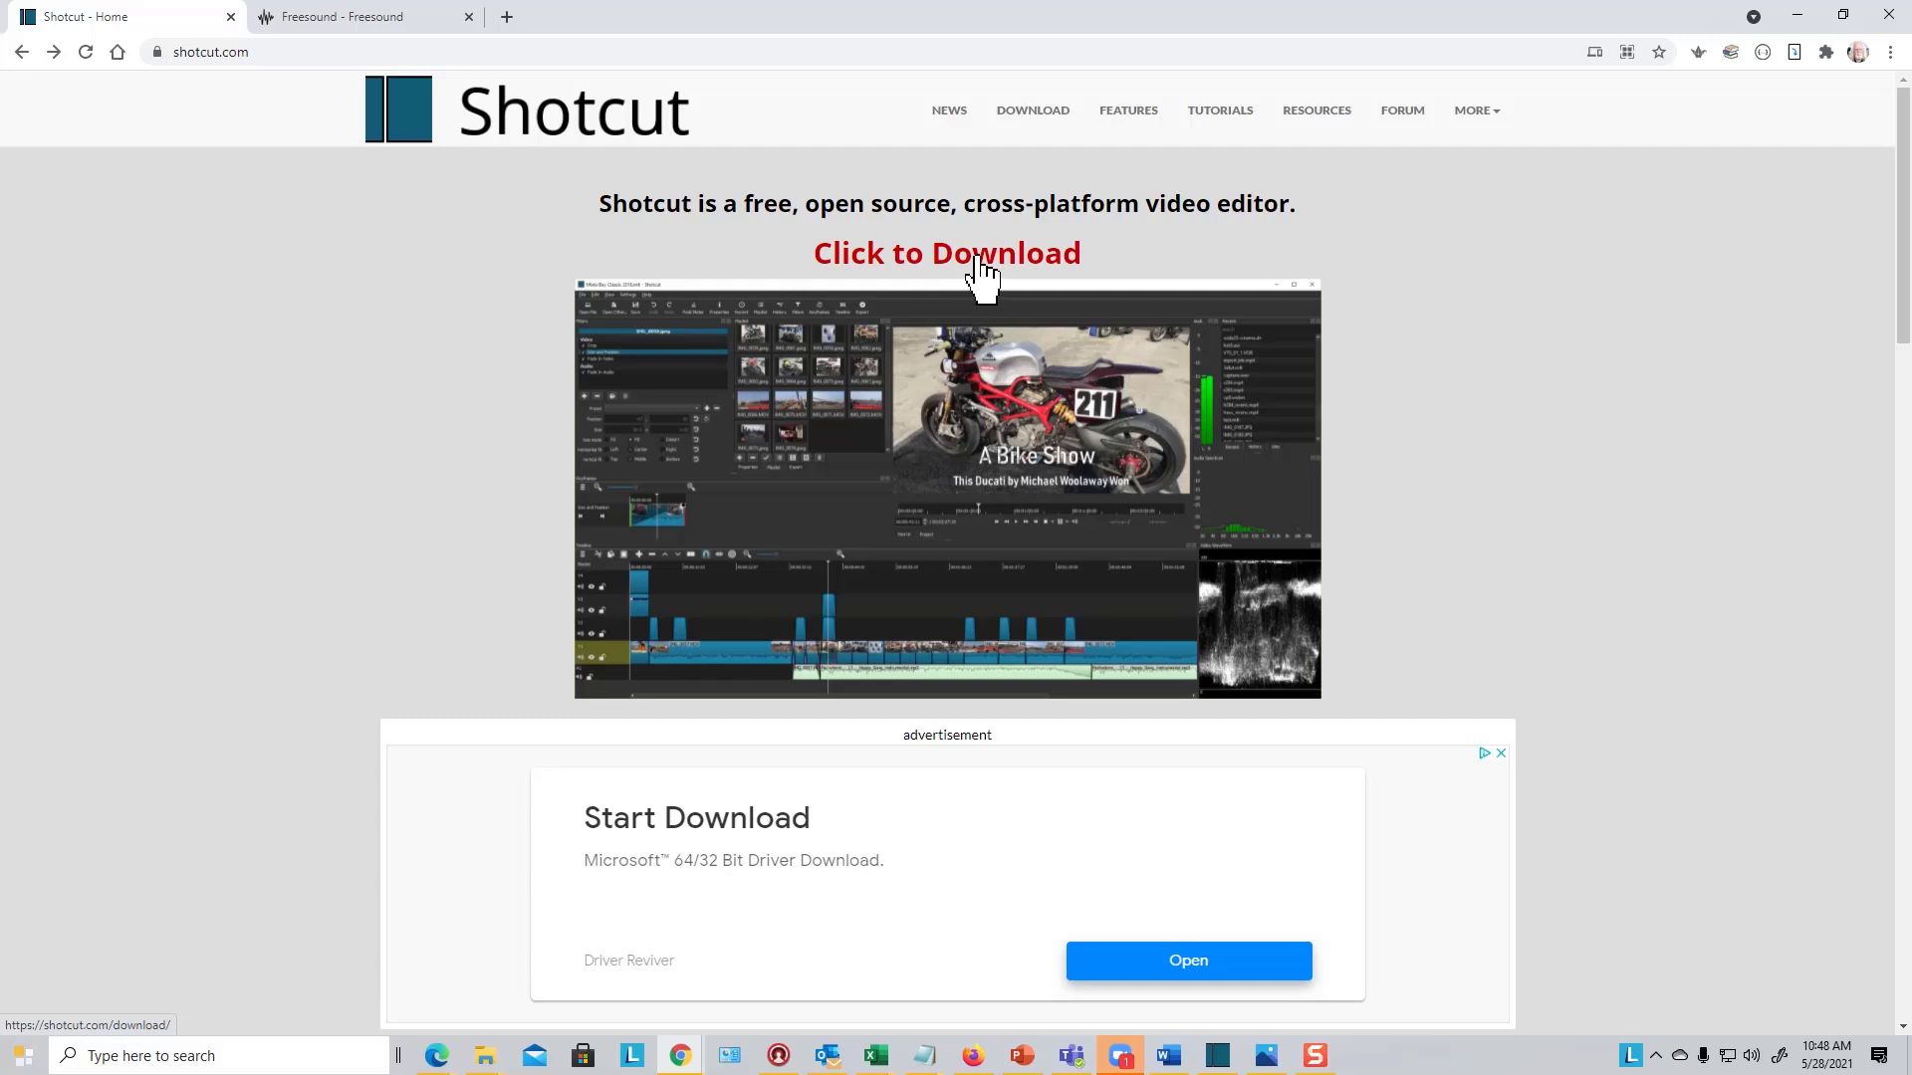
scroll(1785, 896, "down", 2)
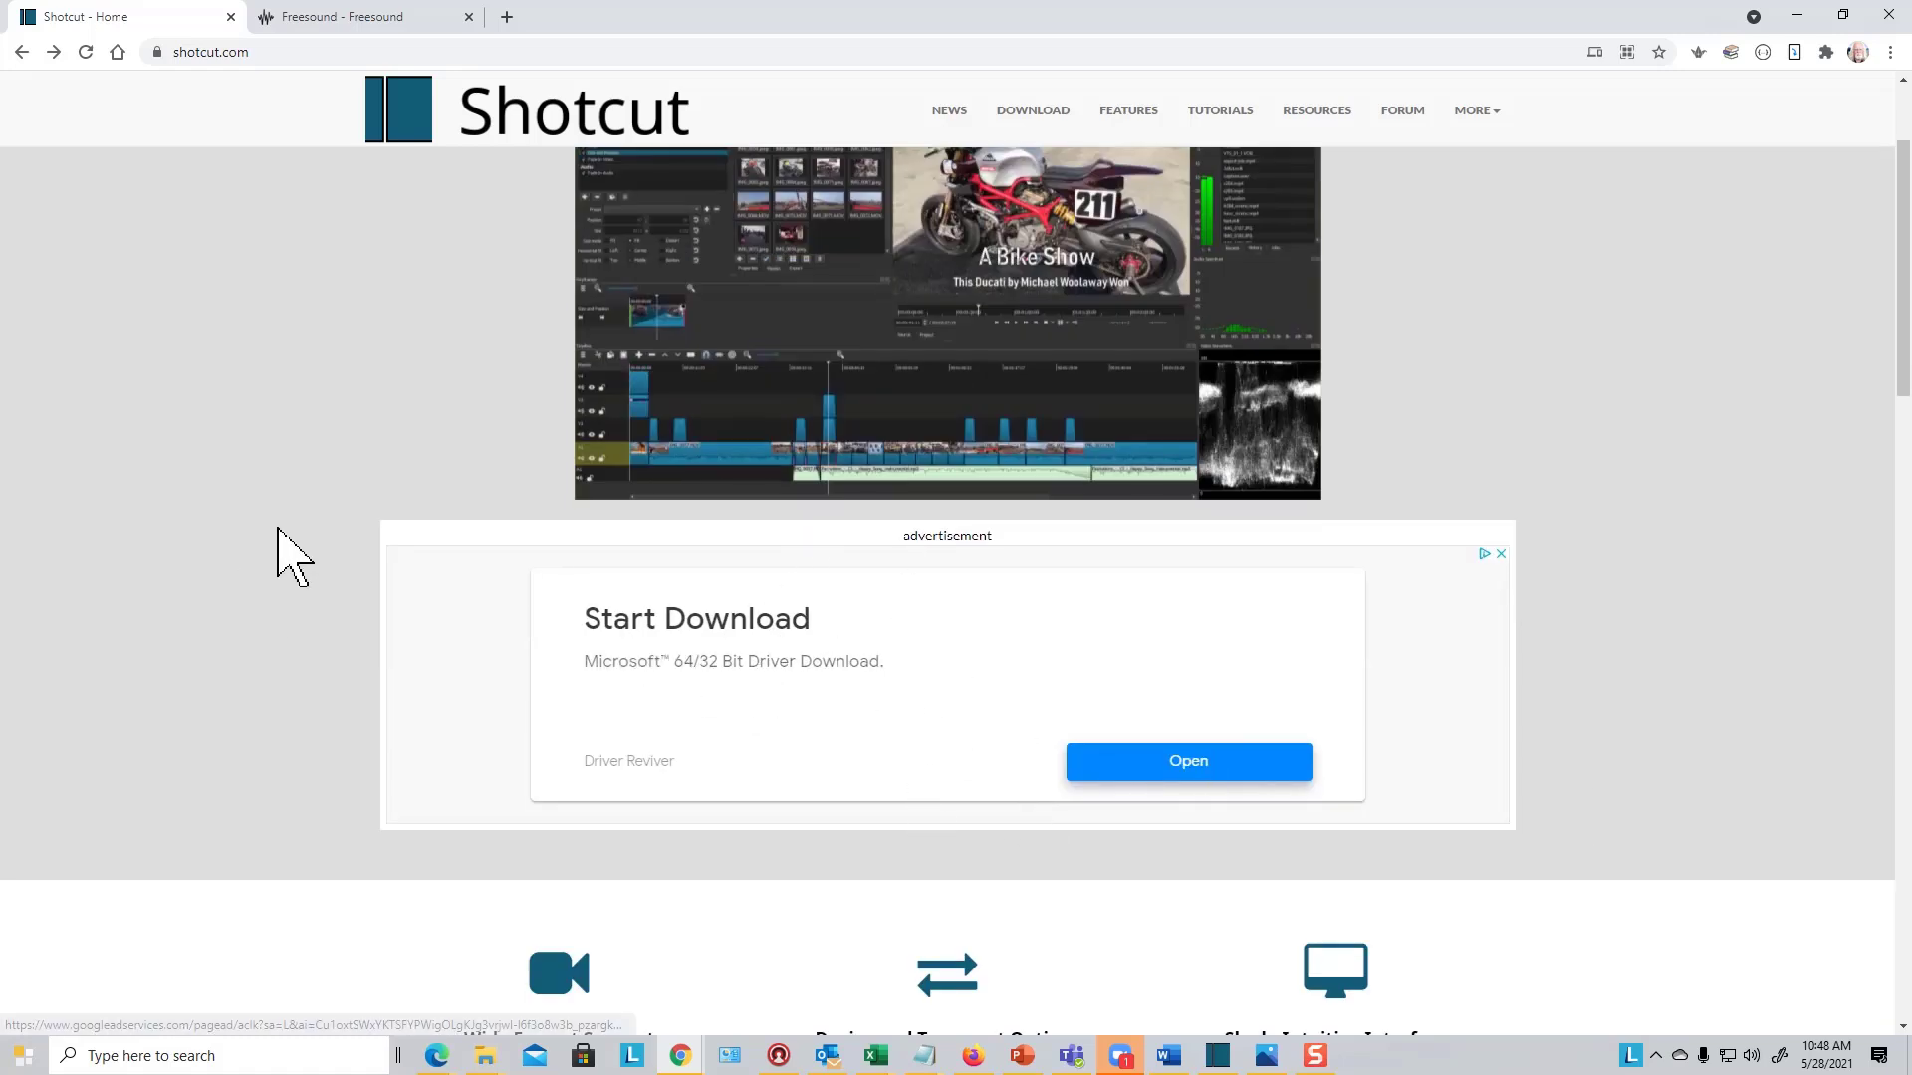
scroll(1656, 790, "up", 2)
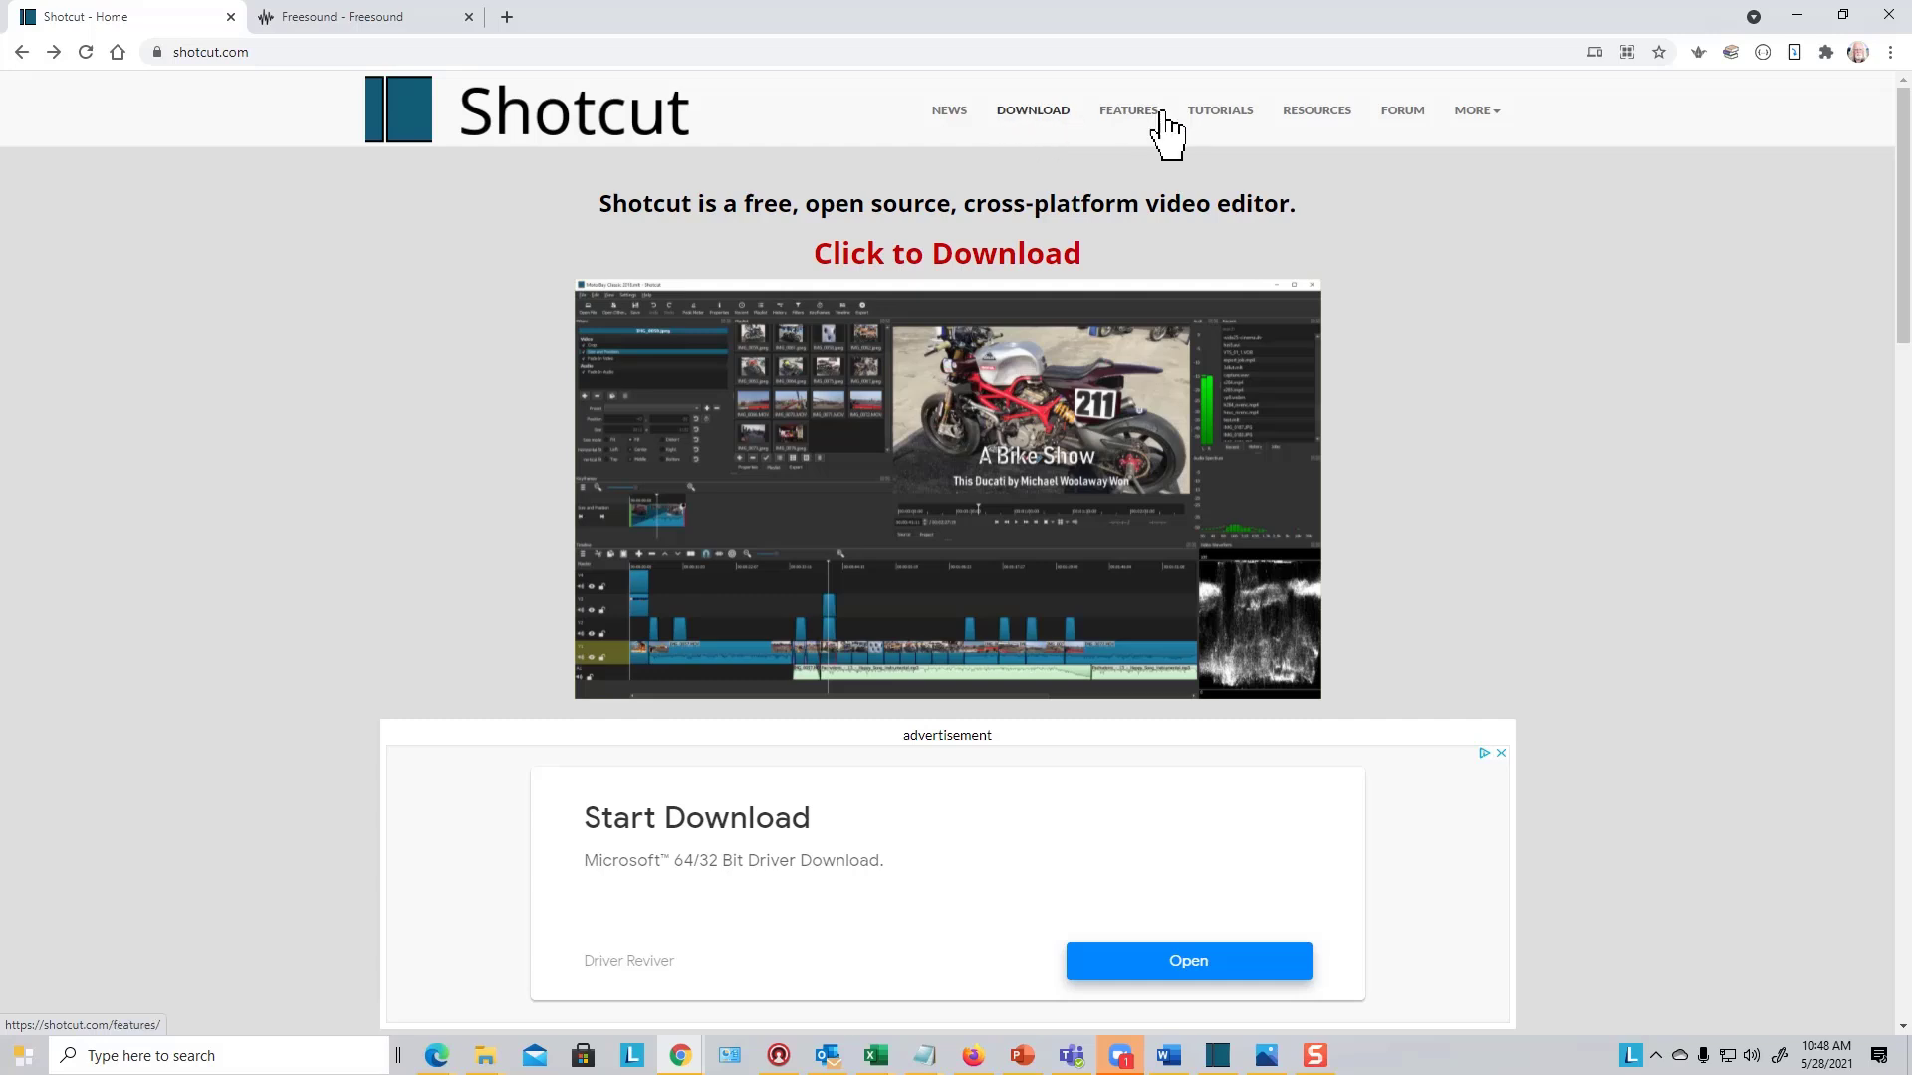
left_click(1027, 122)
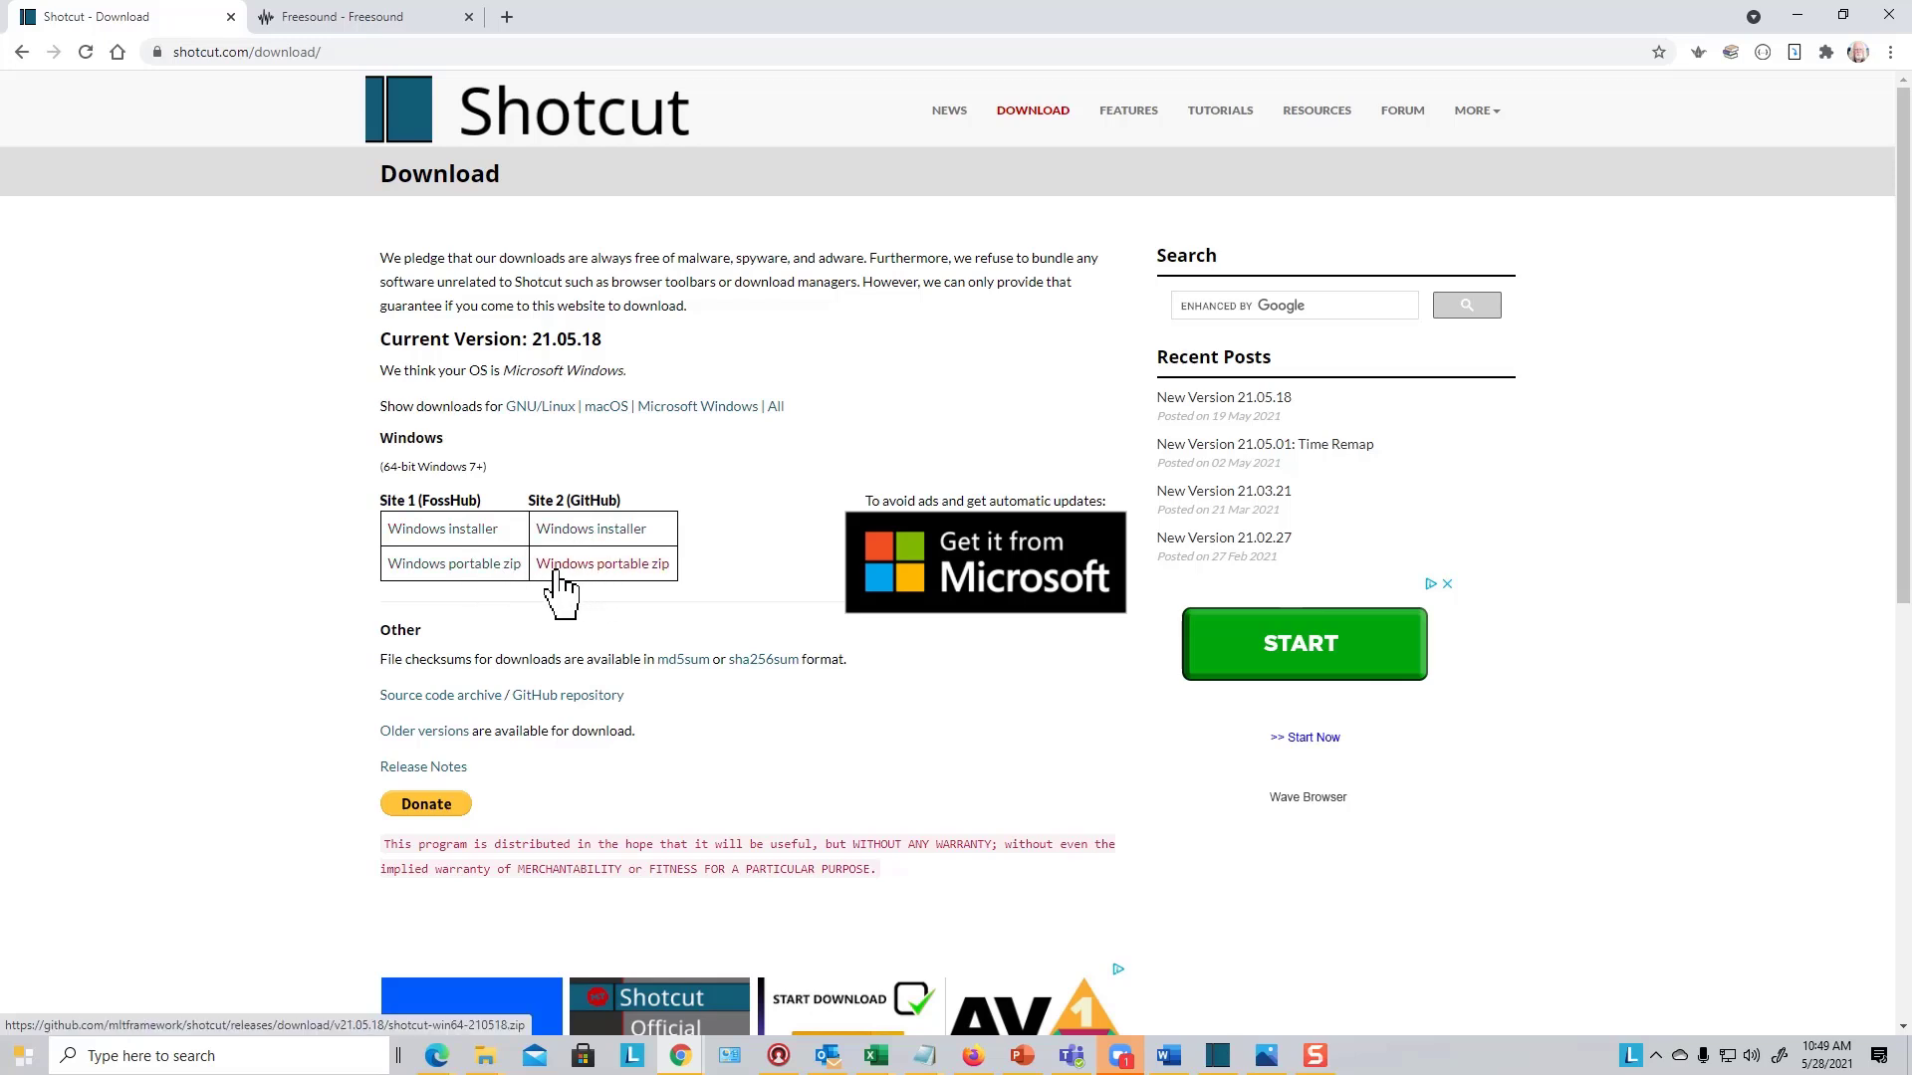
left_click(476, 537)
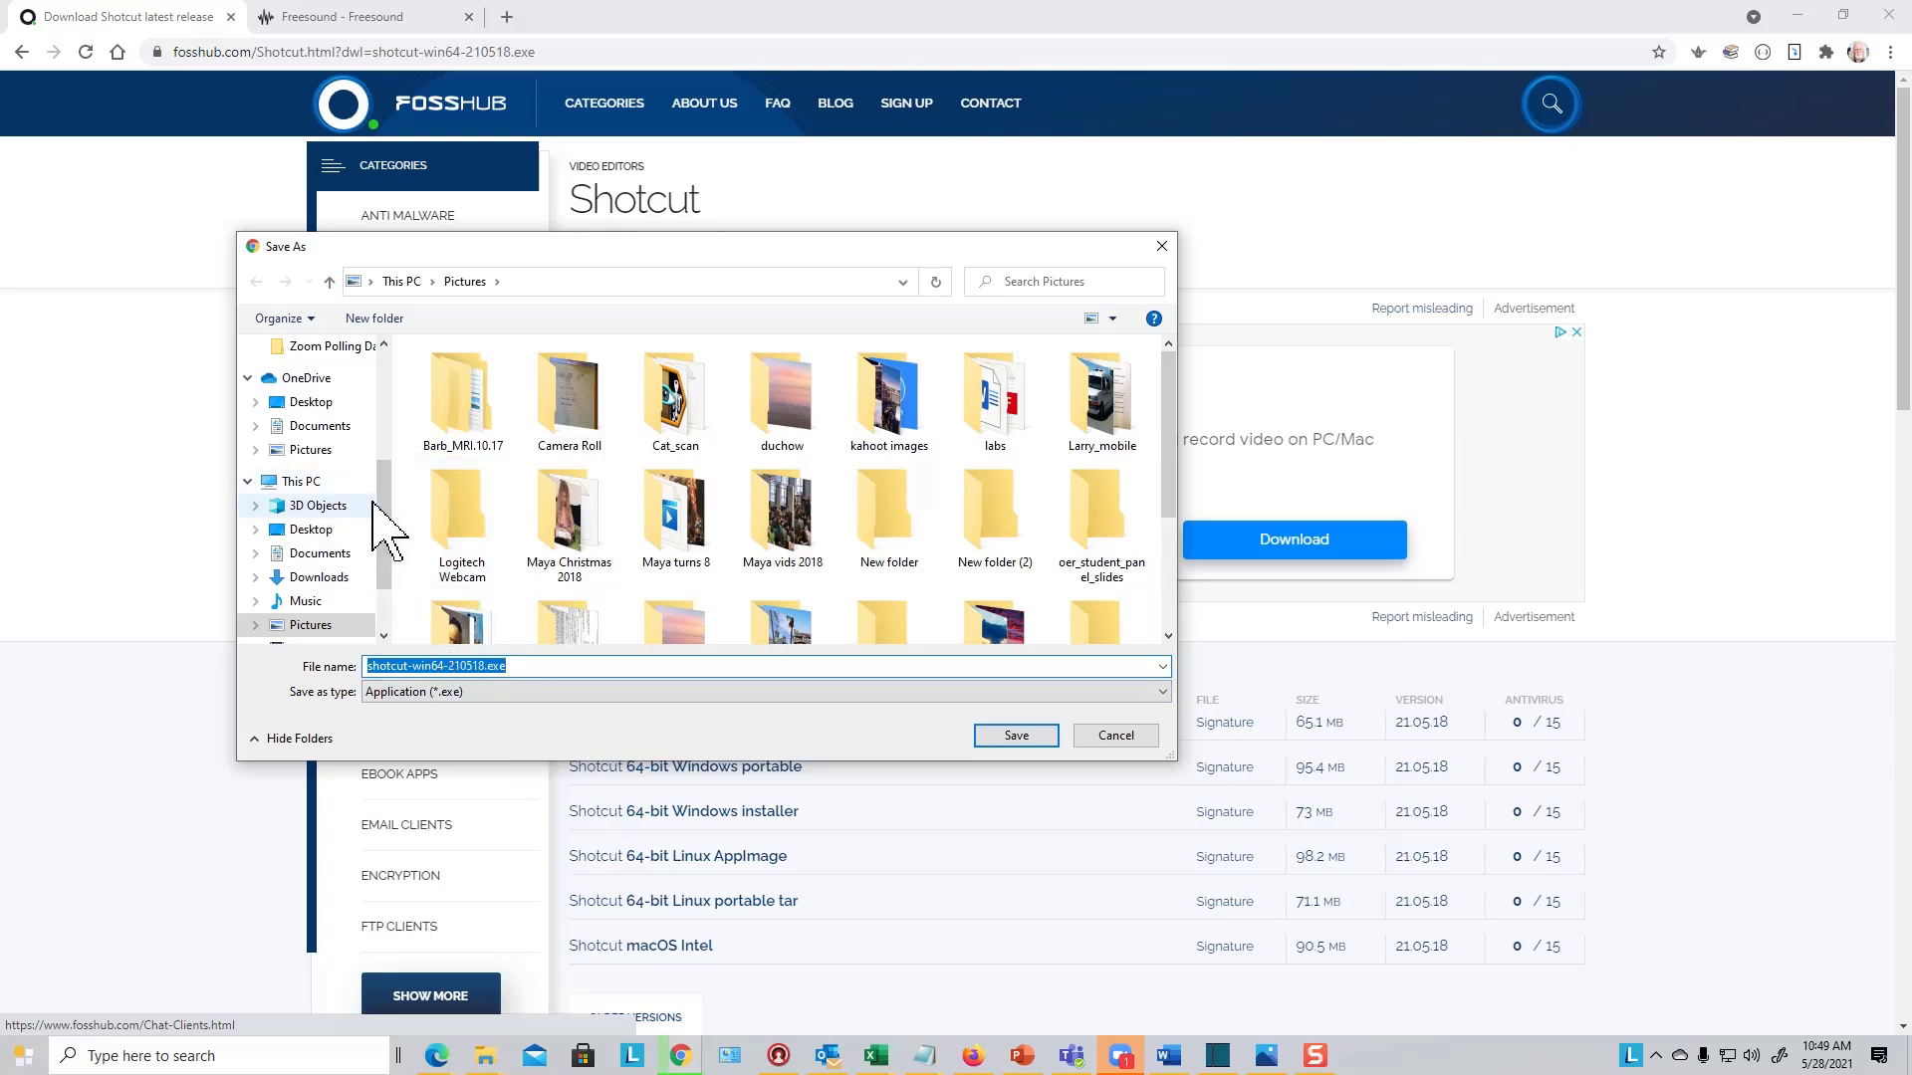
left_click_drag(384, 510, 387, 390)
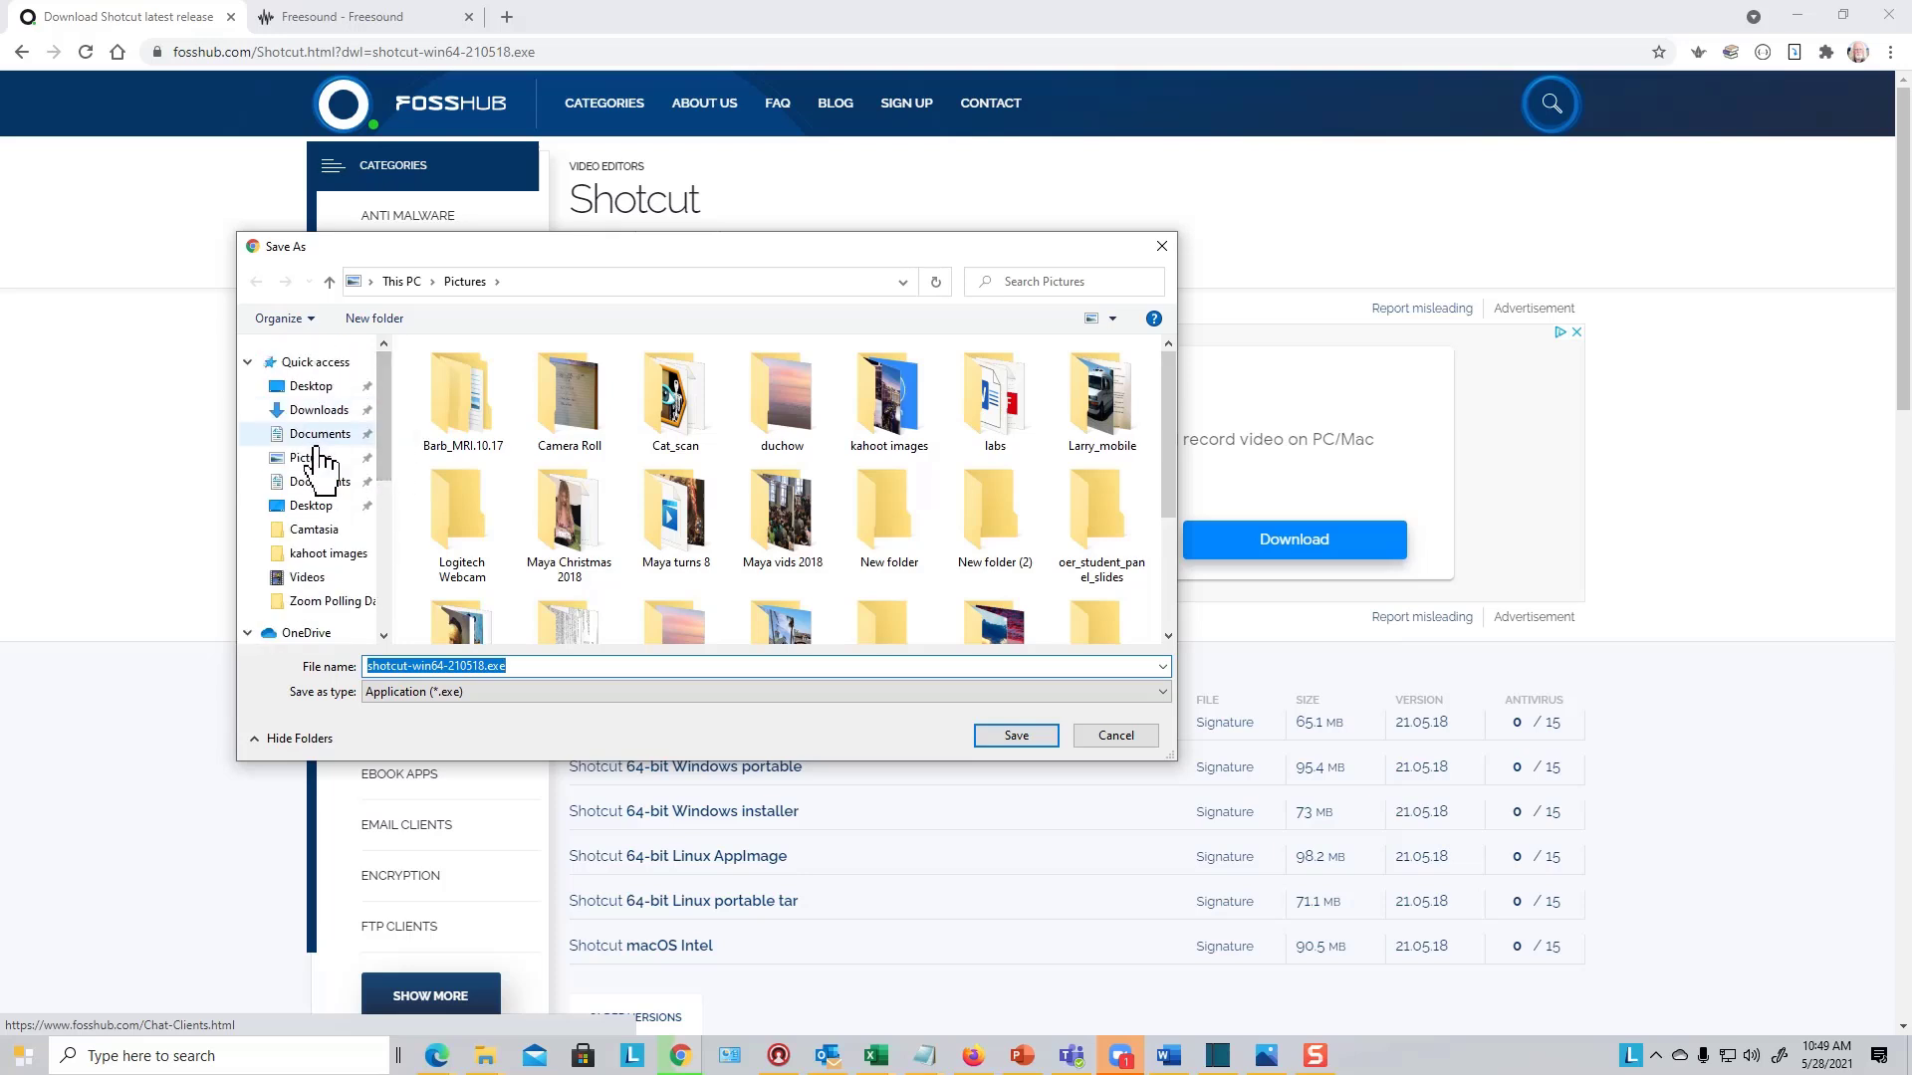
left_click(318, 409)
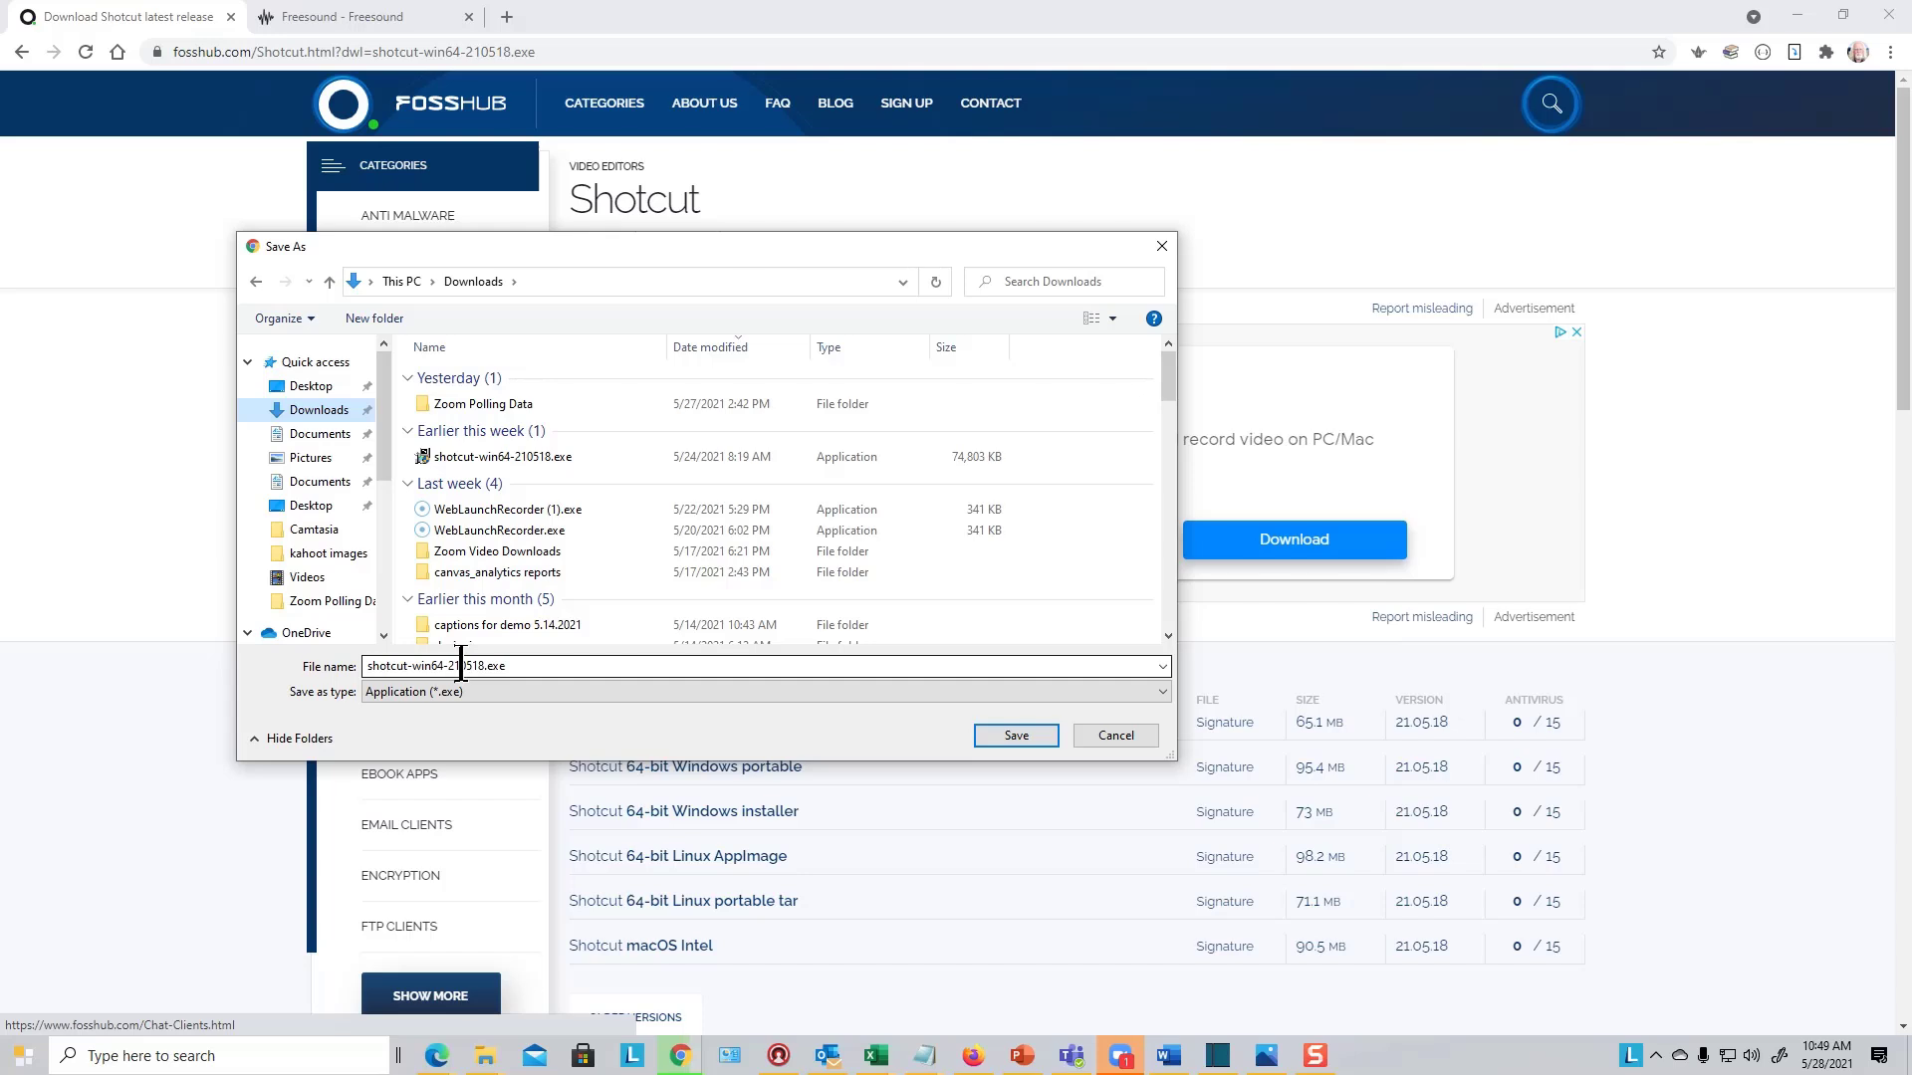
left_click(1115, 737)
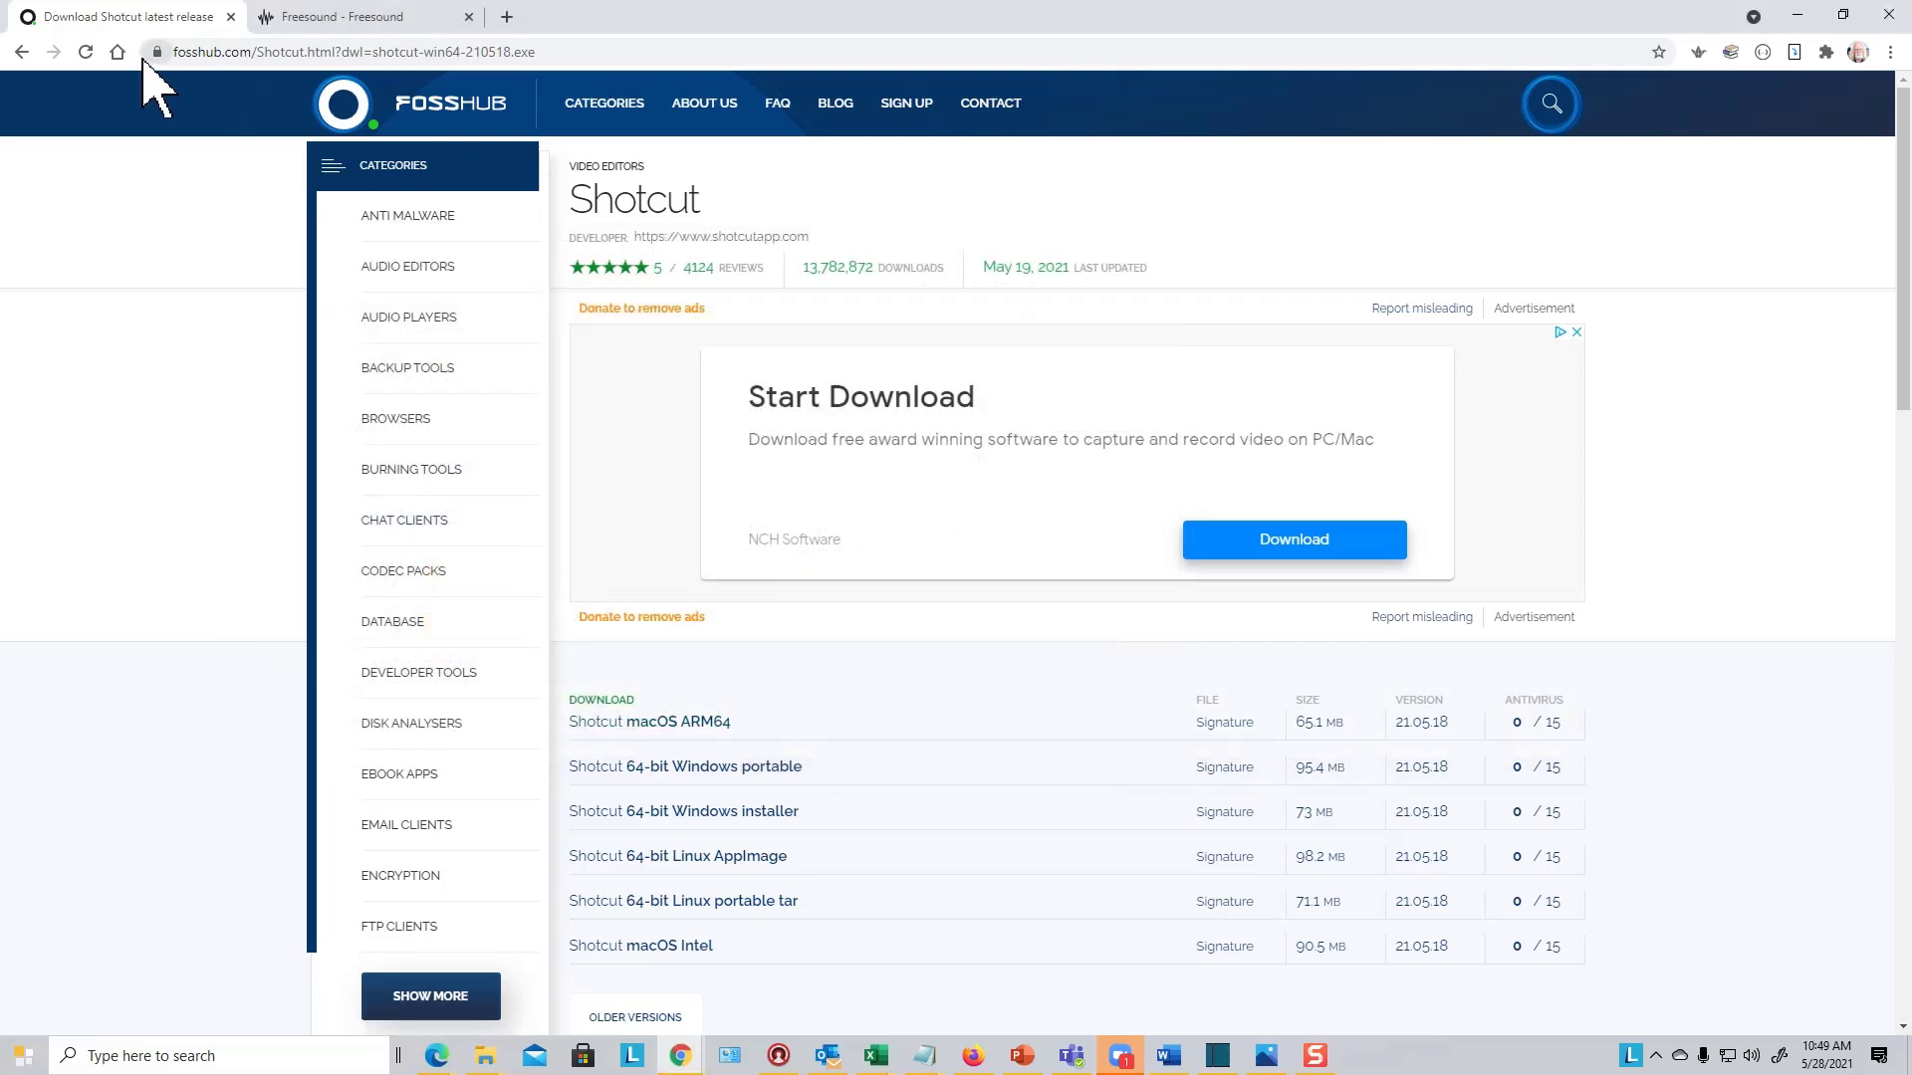
left_click(14, 50)
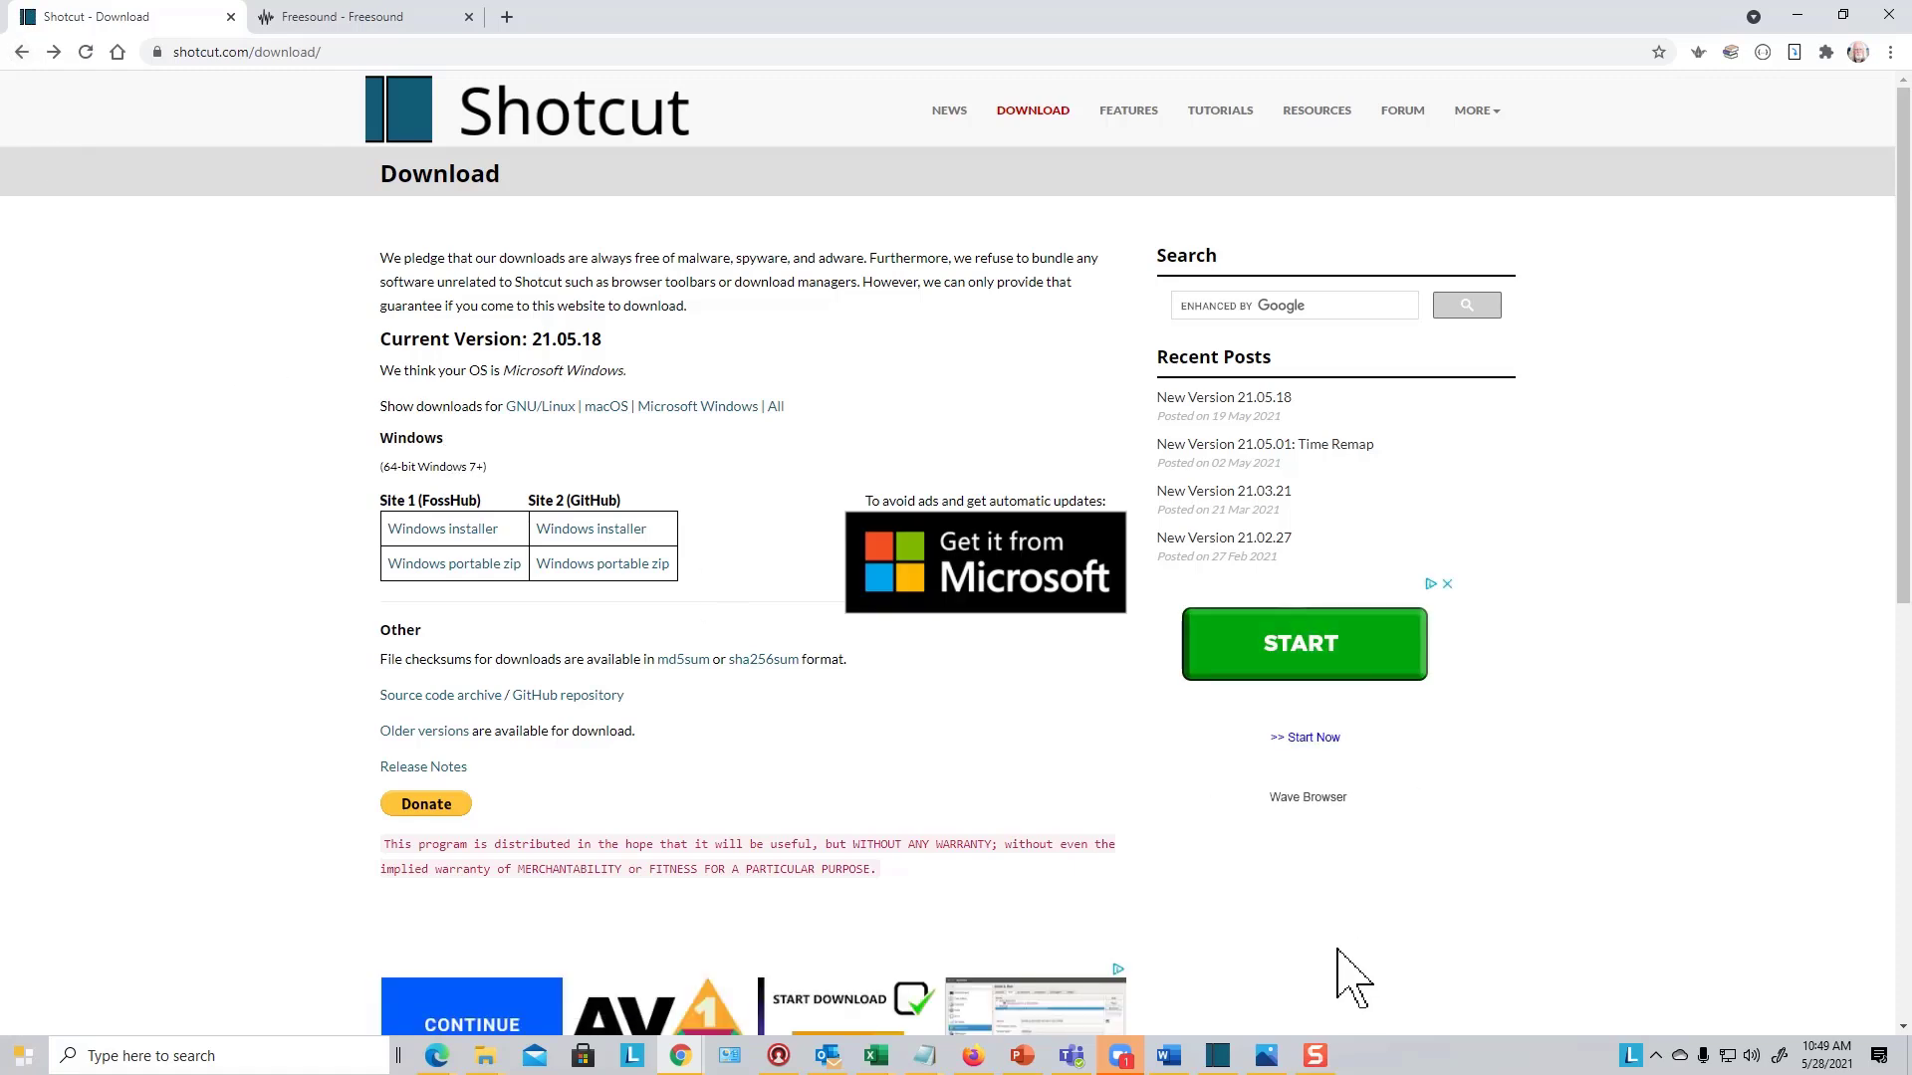
Switch to Shotcut and start a new project named "Shocut tutorial" in the Videos folder with the Automatic video mode.
left_click(23, 1054)
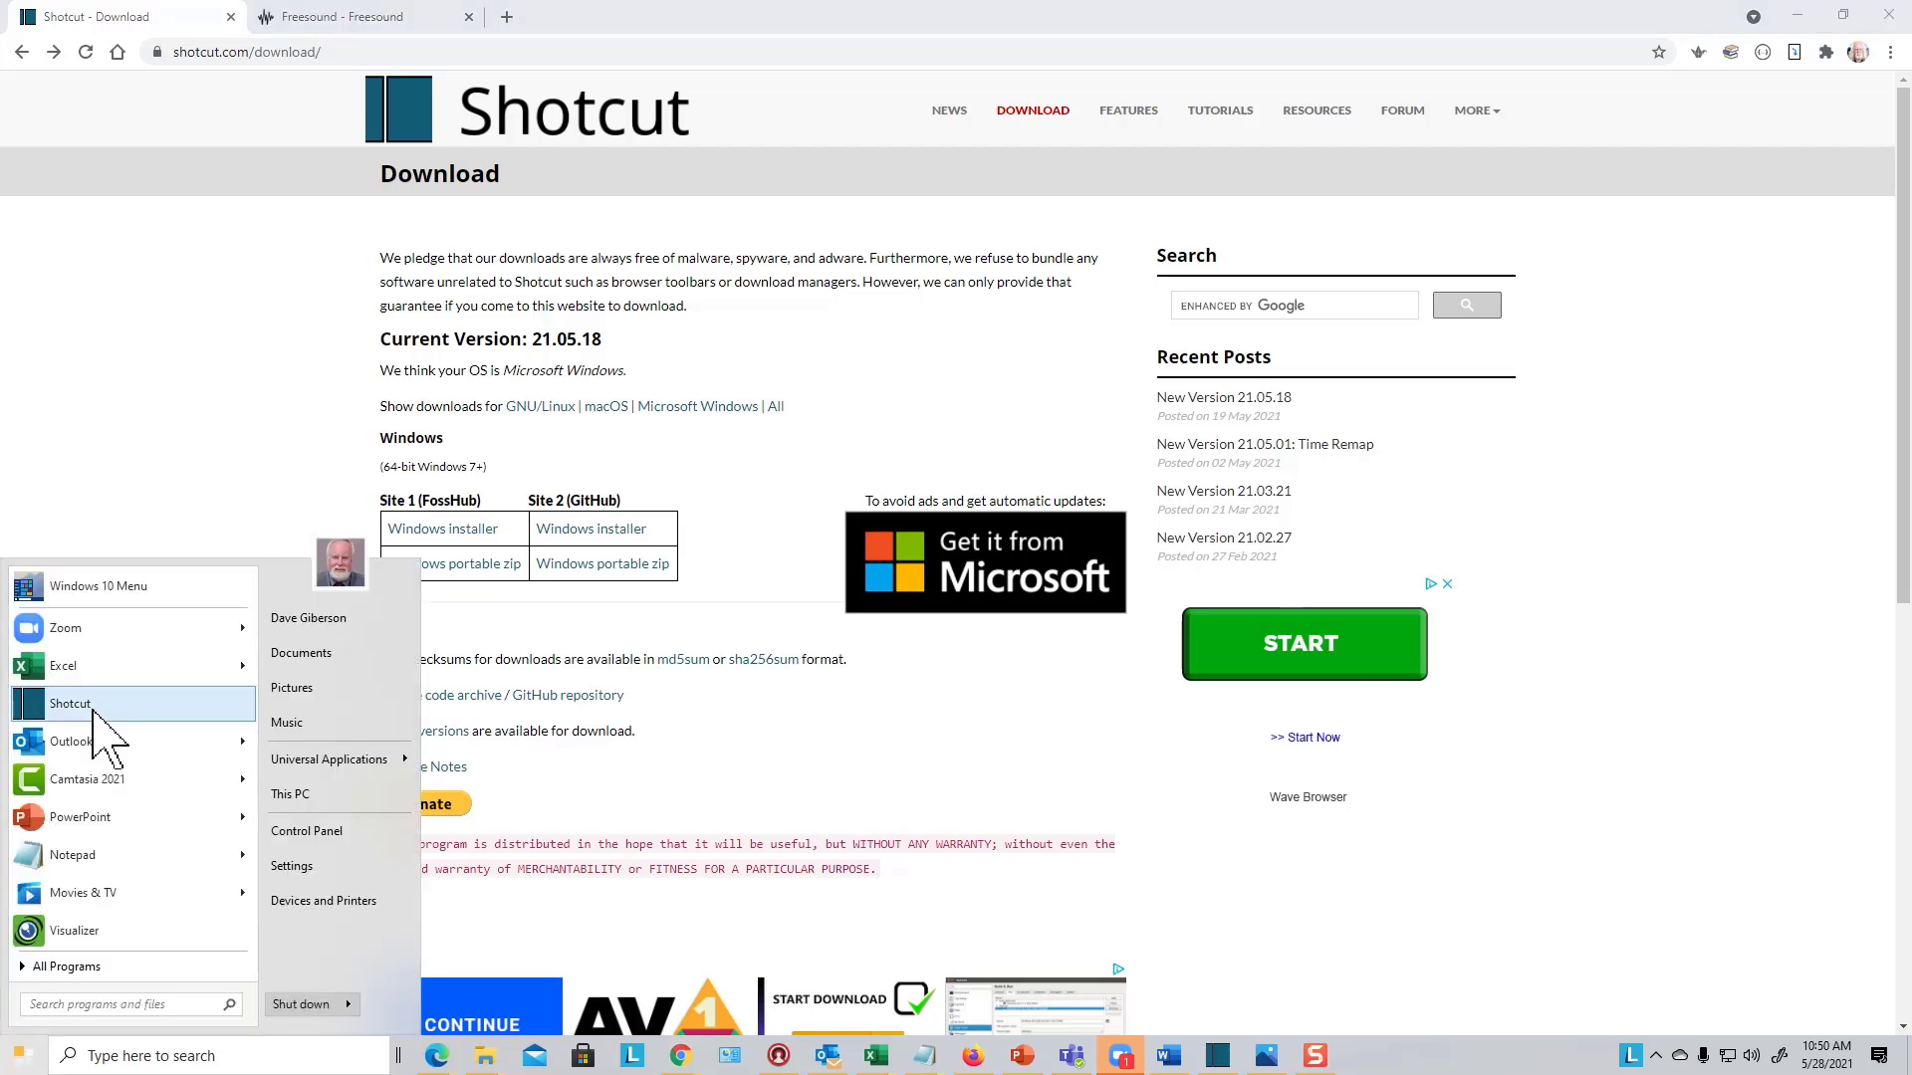
left_click(730, 833)
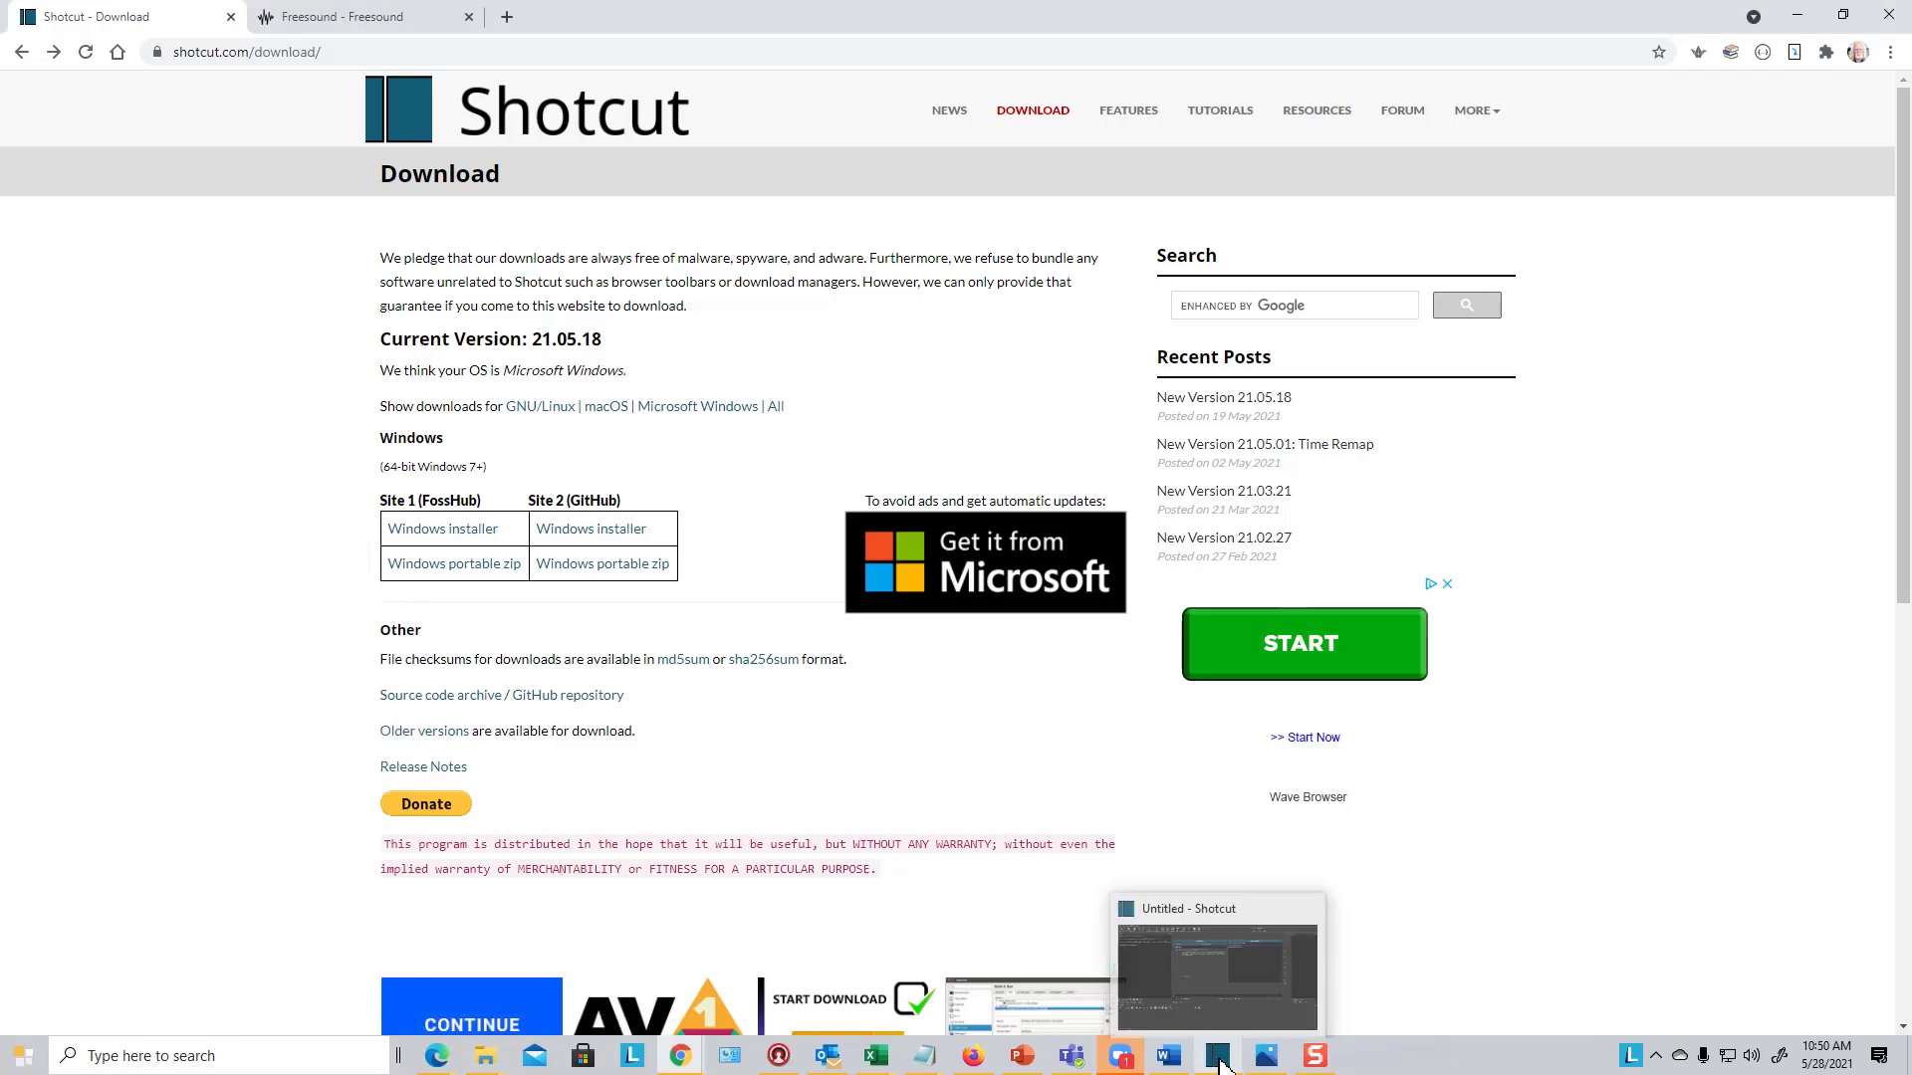
left_click(1220, 1064)
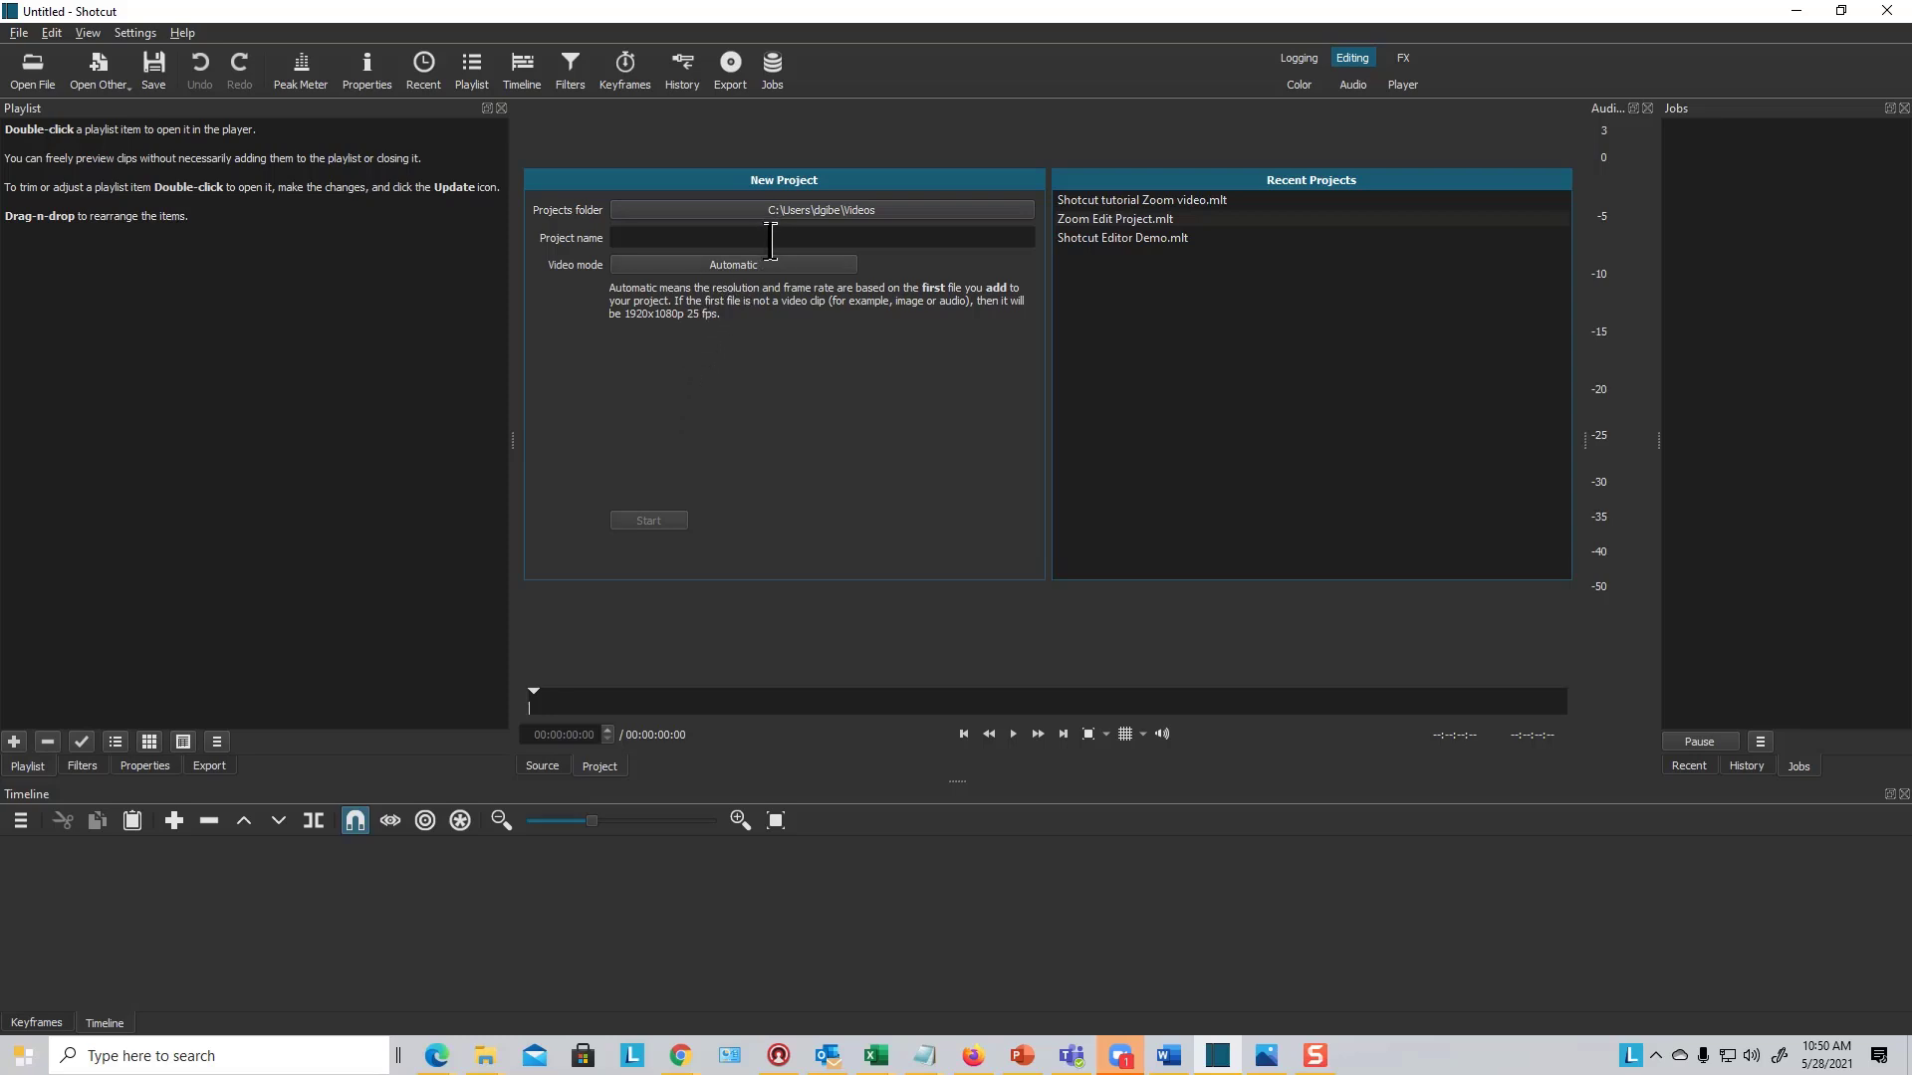
left_click(826, 211)
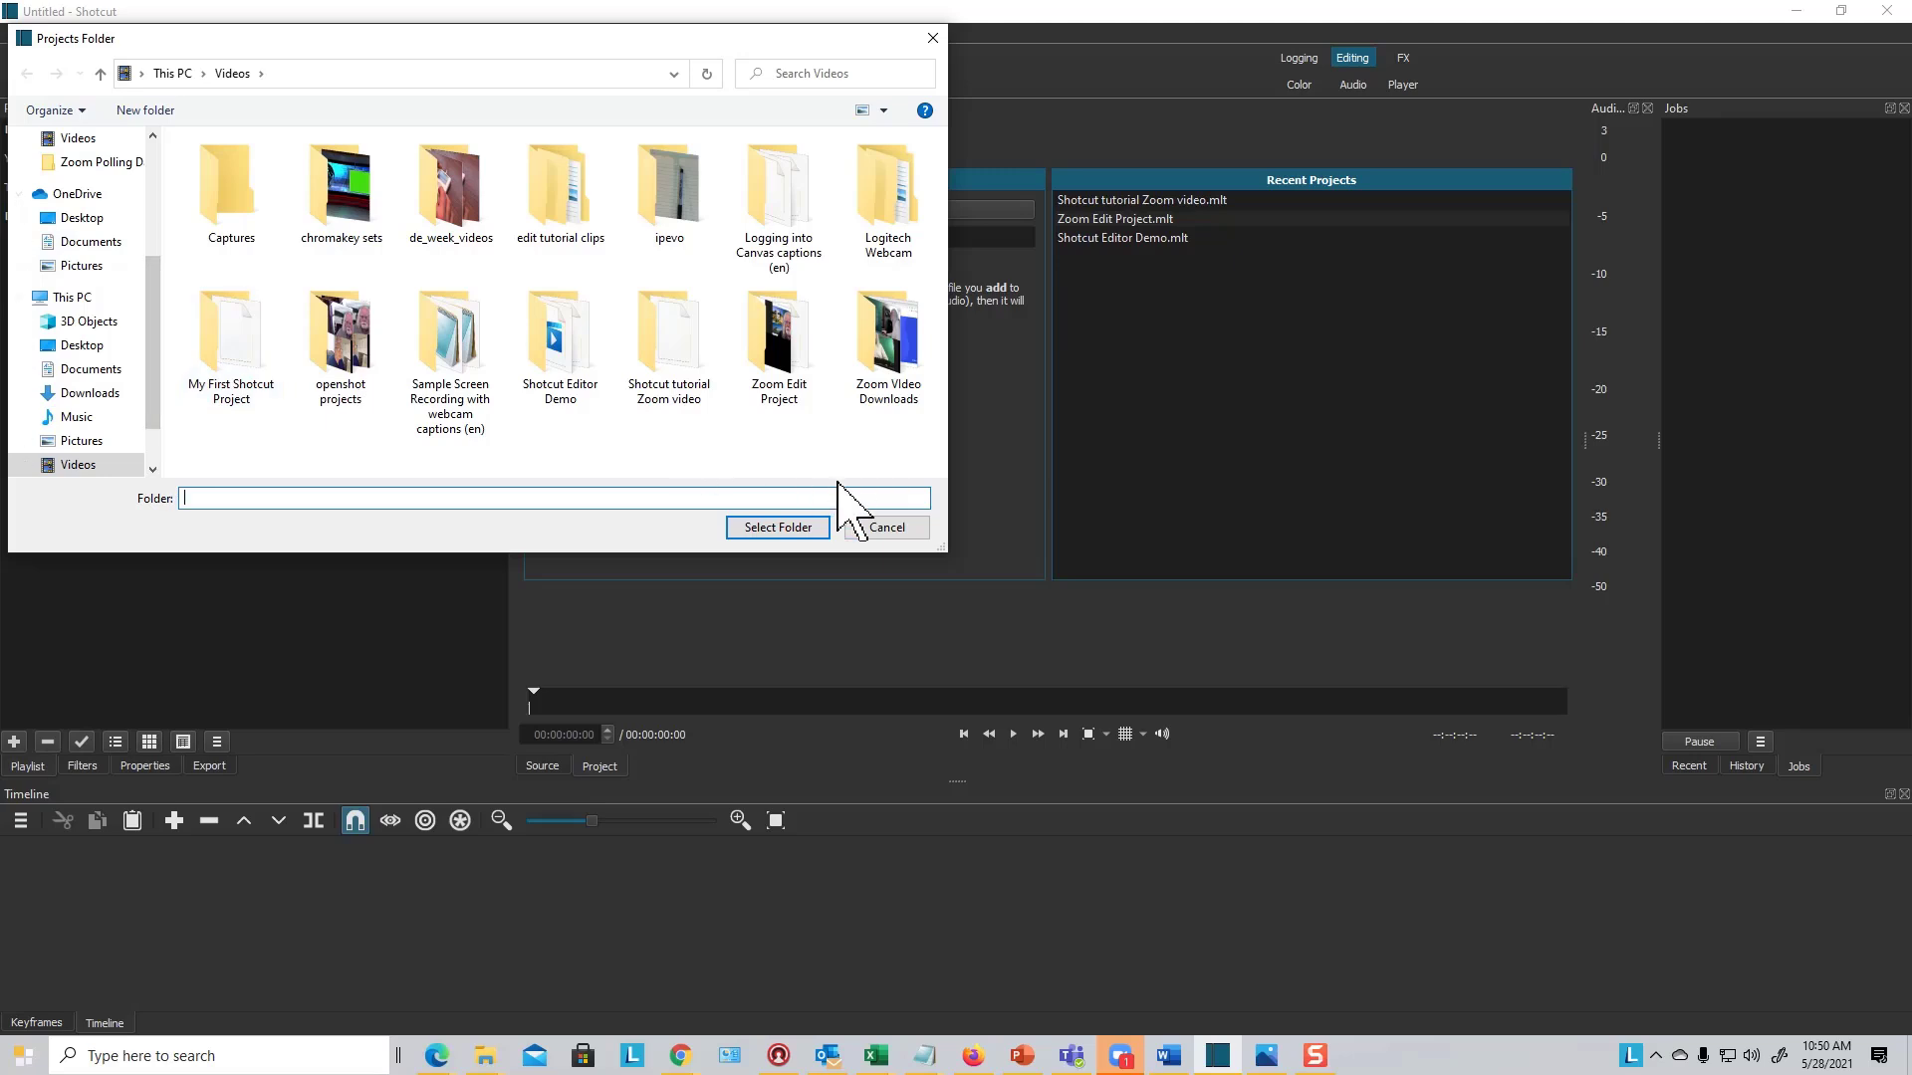
left_click(934, 38)
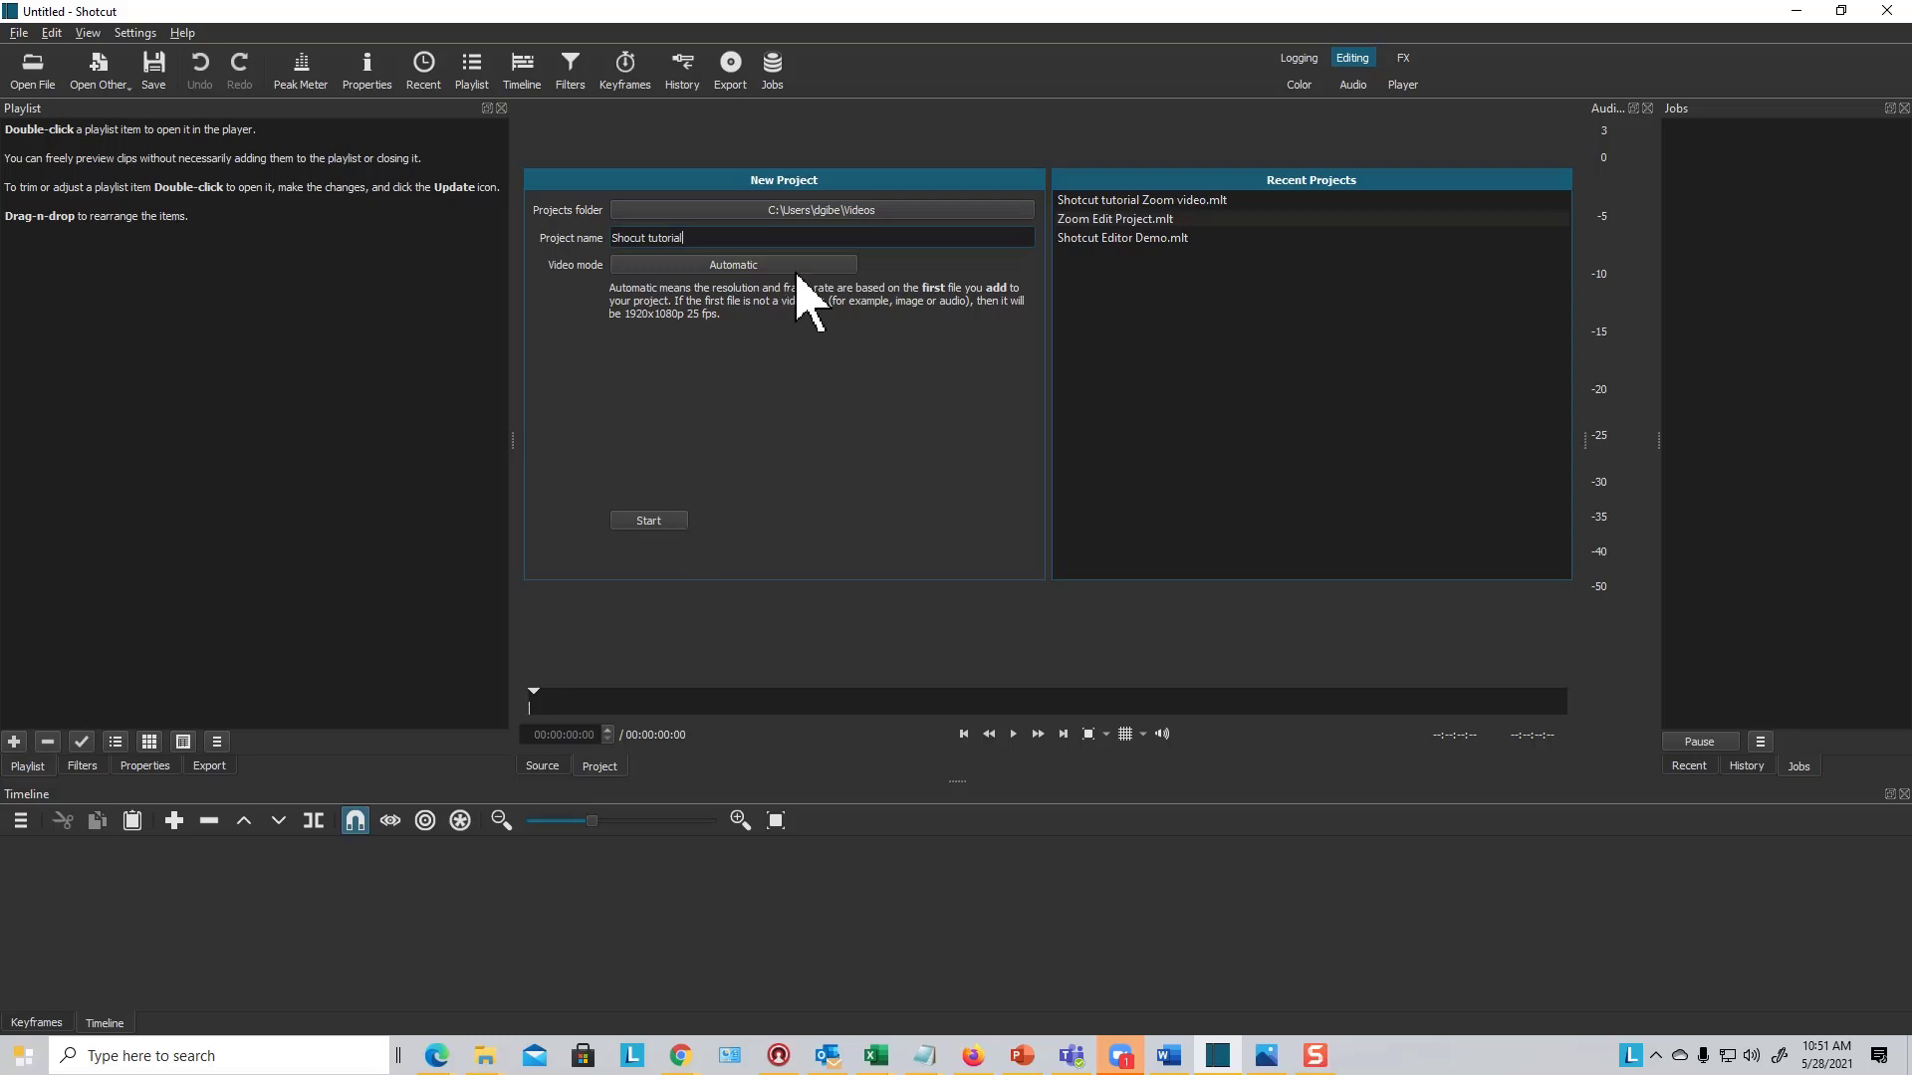
left_click(645, 522)
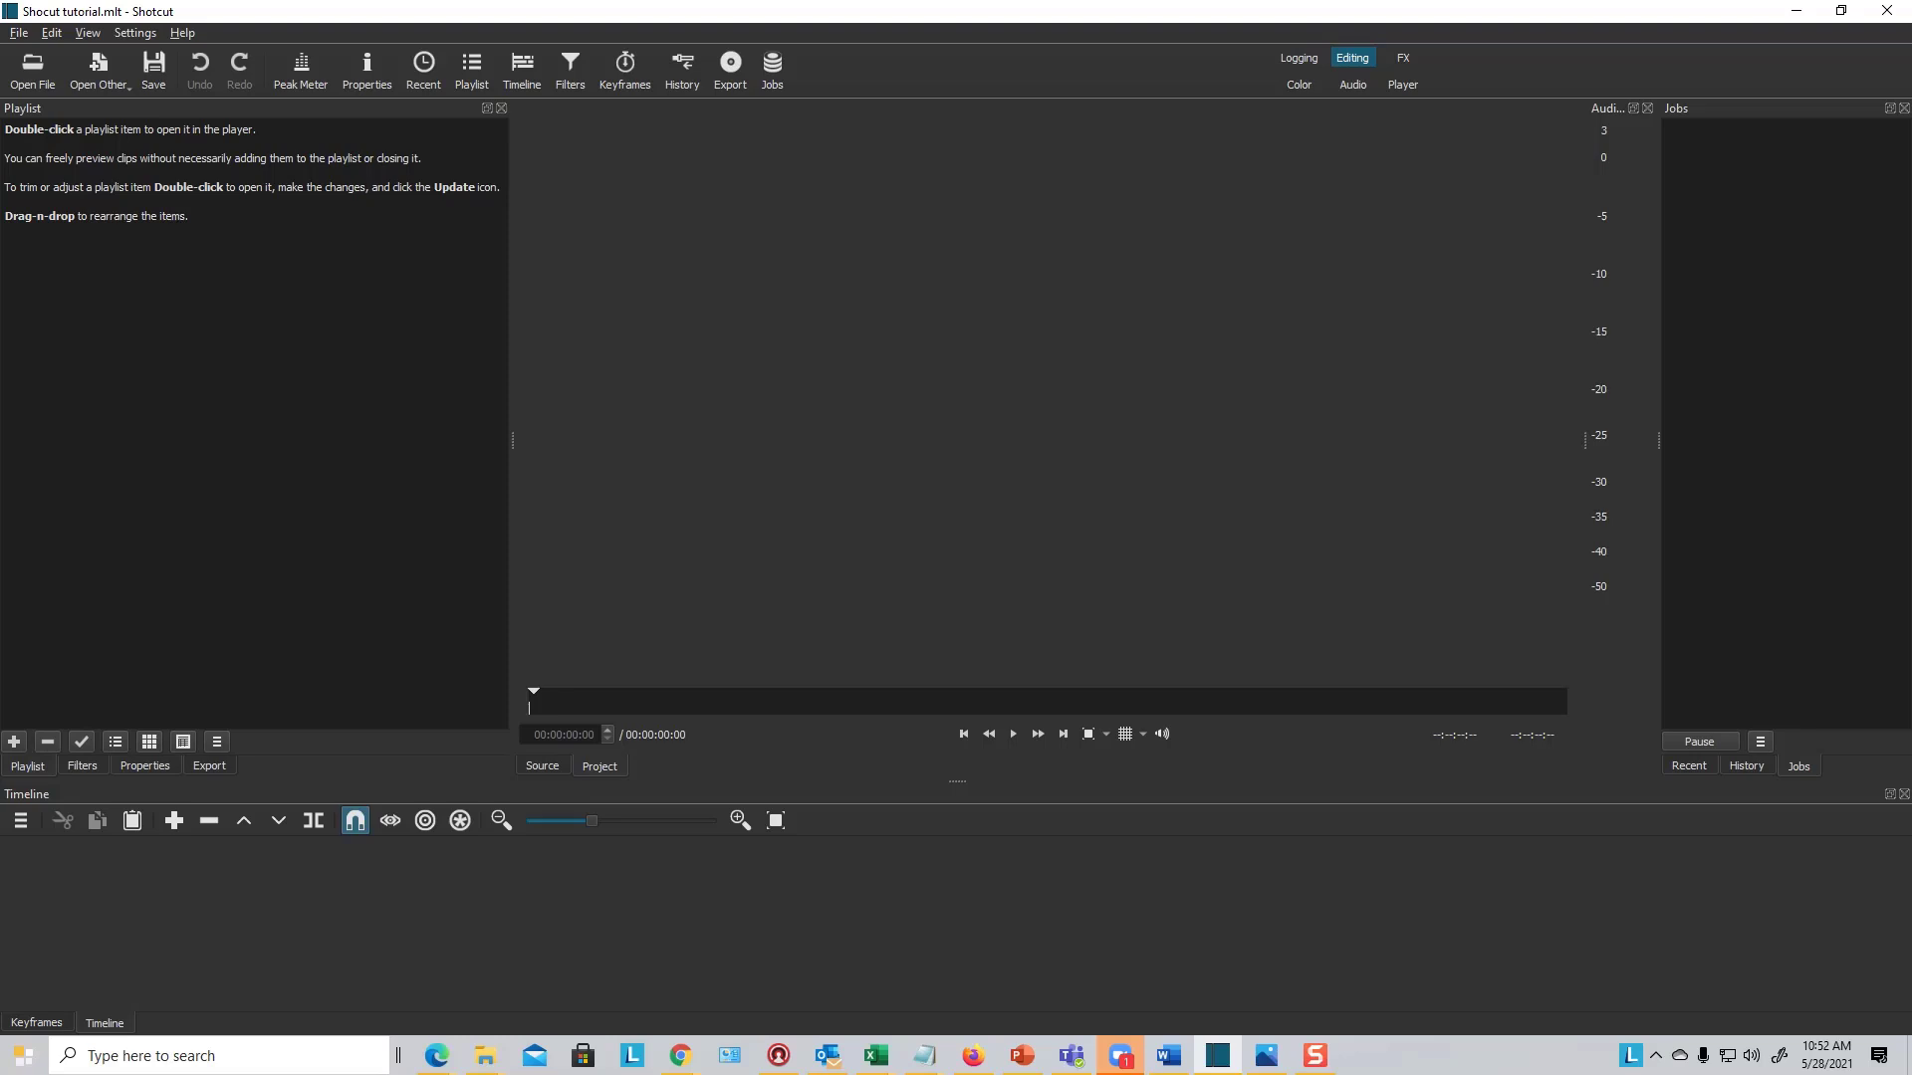
Add the recordings zoom_0.mp4 and zoom_1.mp4 from the Zoom meeting folder in File Explorer to the project's playlist.
left_click_drag(0, 225, 1135, 218)
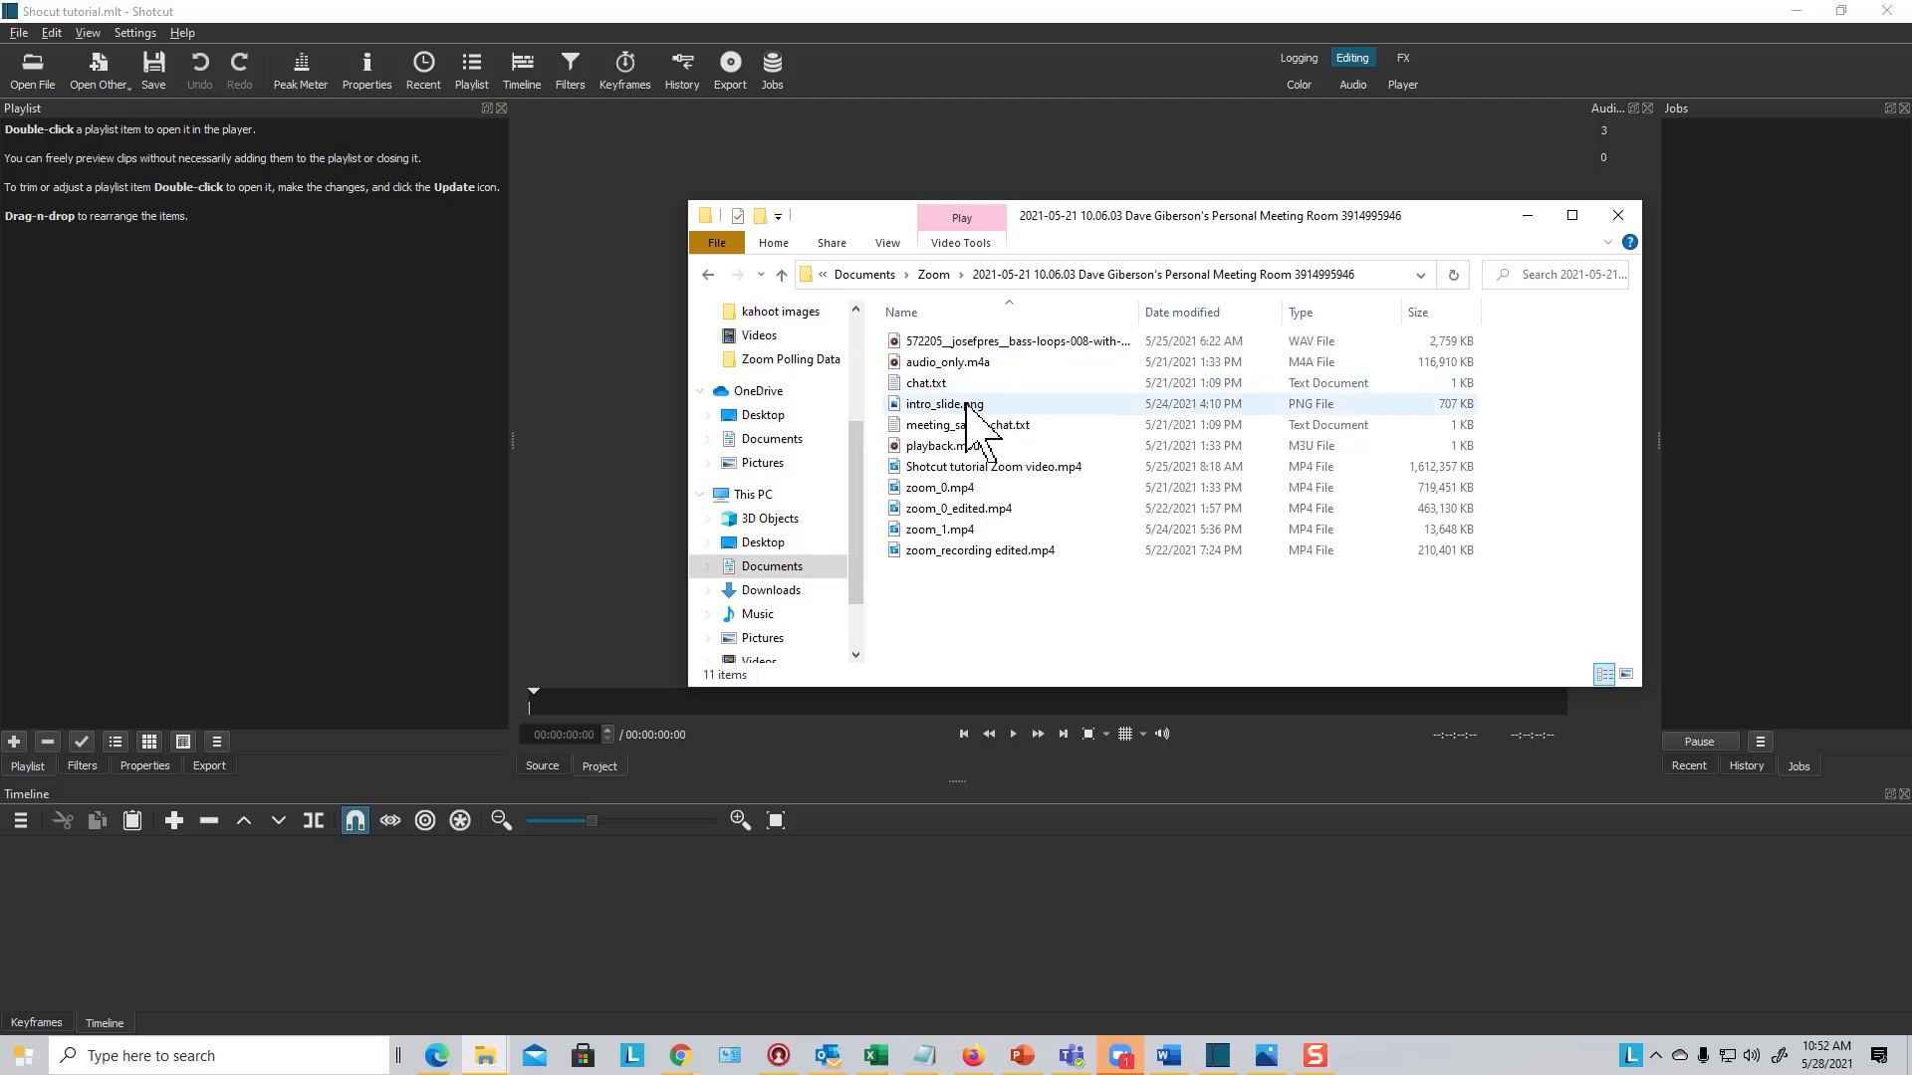
left_click(945, 490)
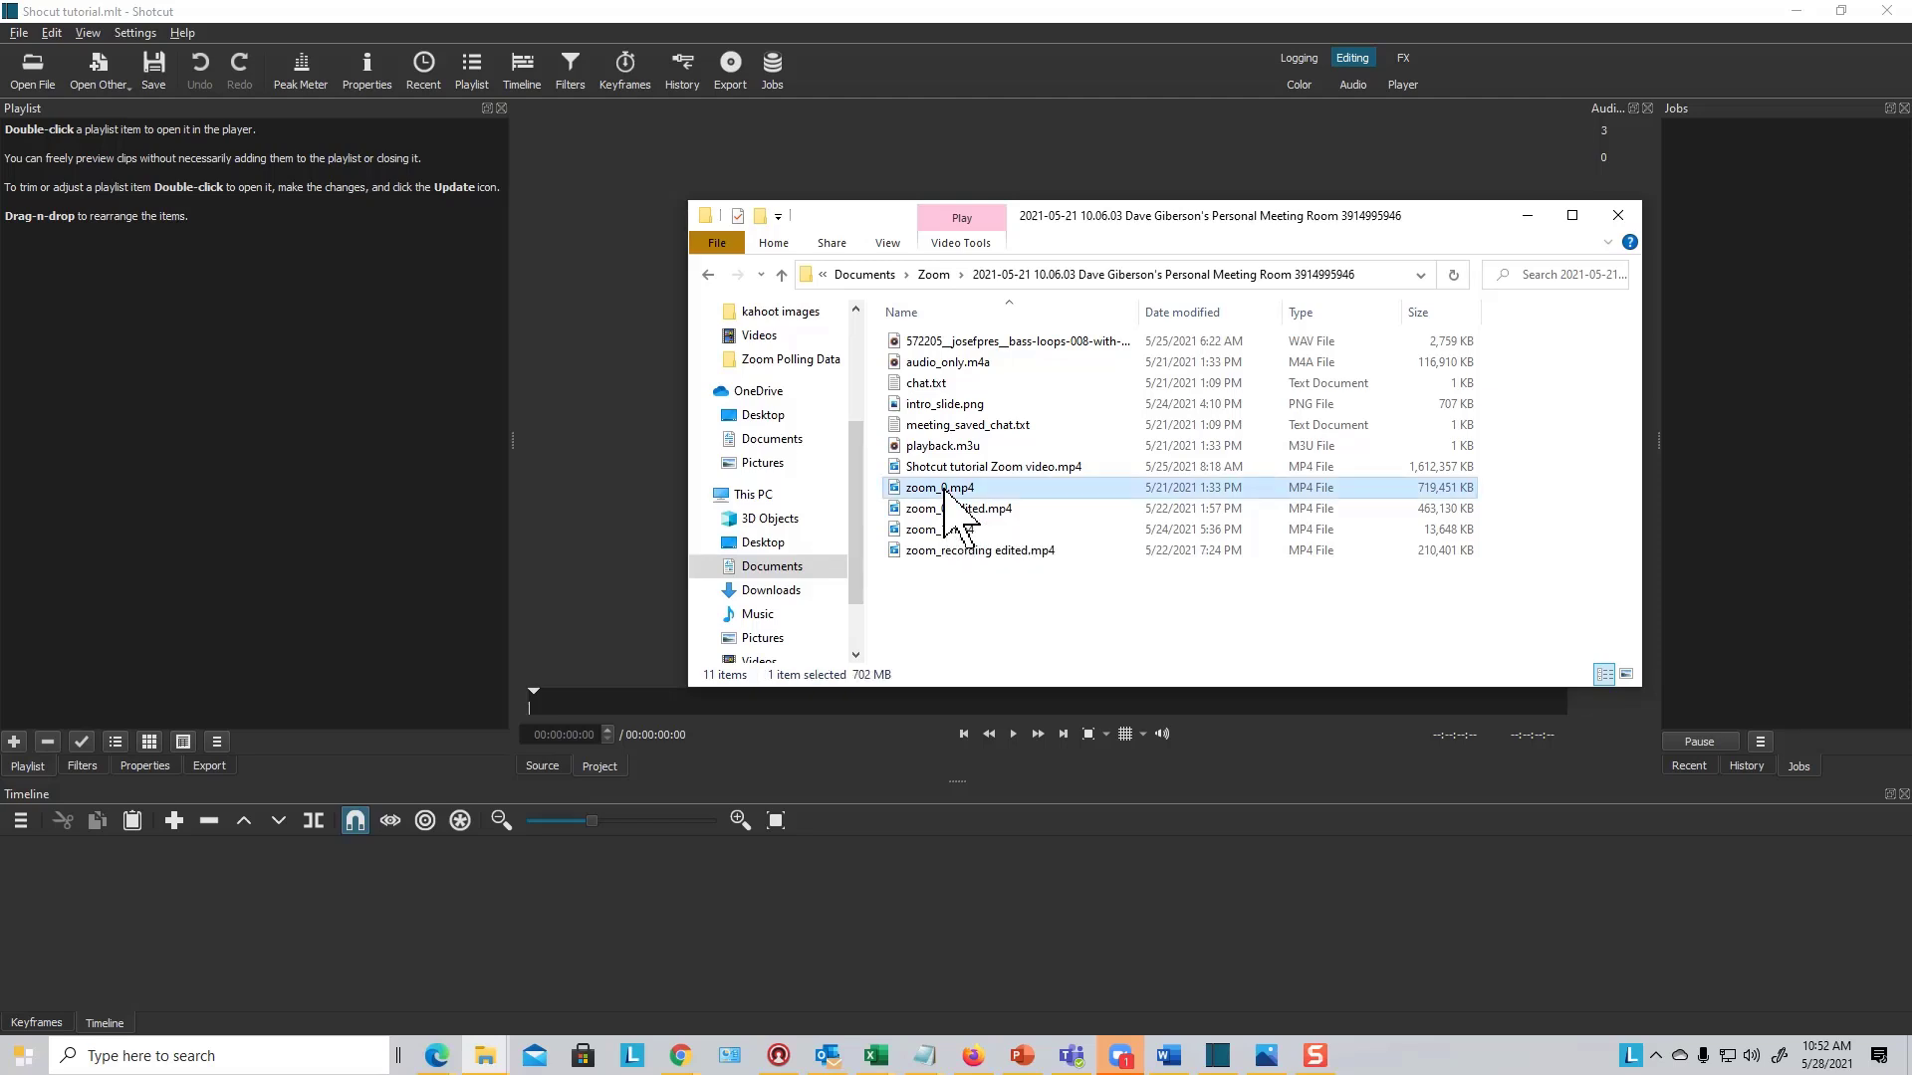
left_click_drag(945, 490, 77, 290)
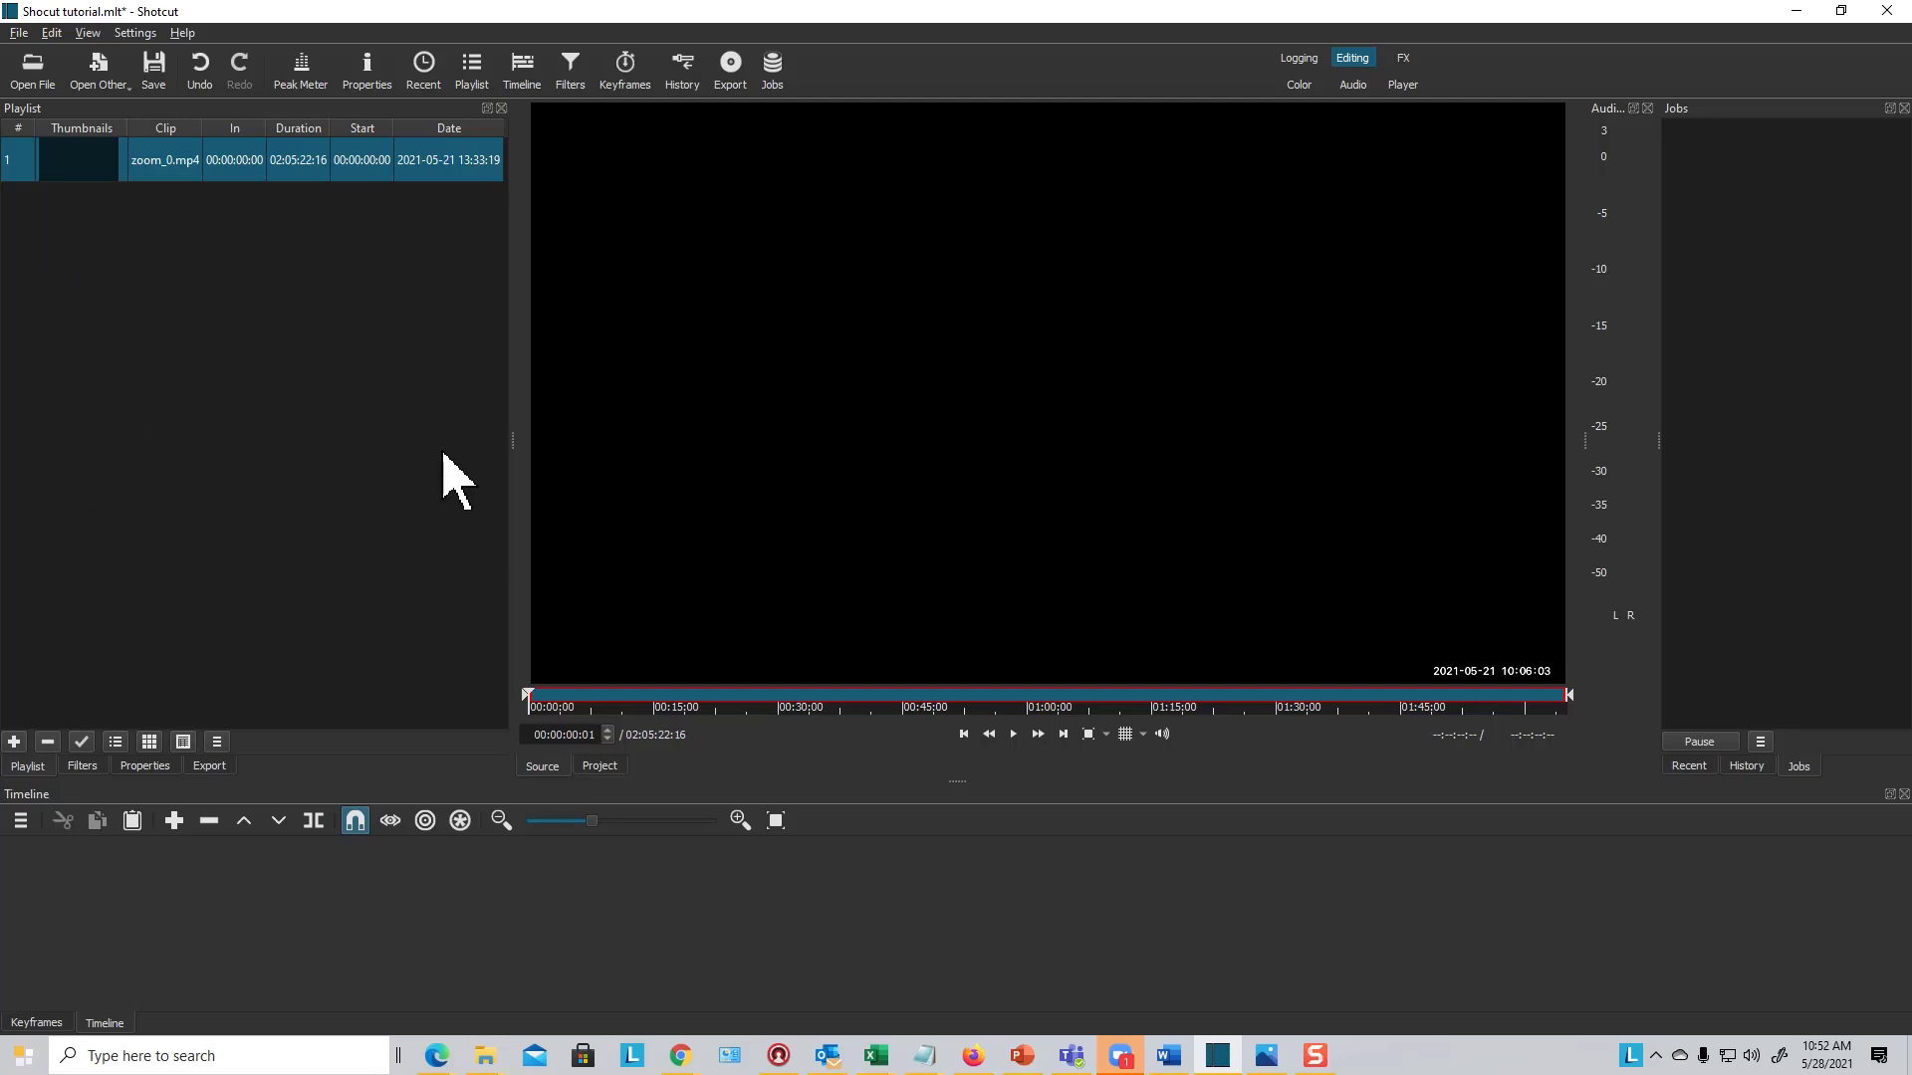
left_click(481, 1057)
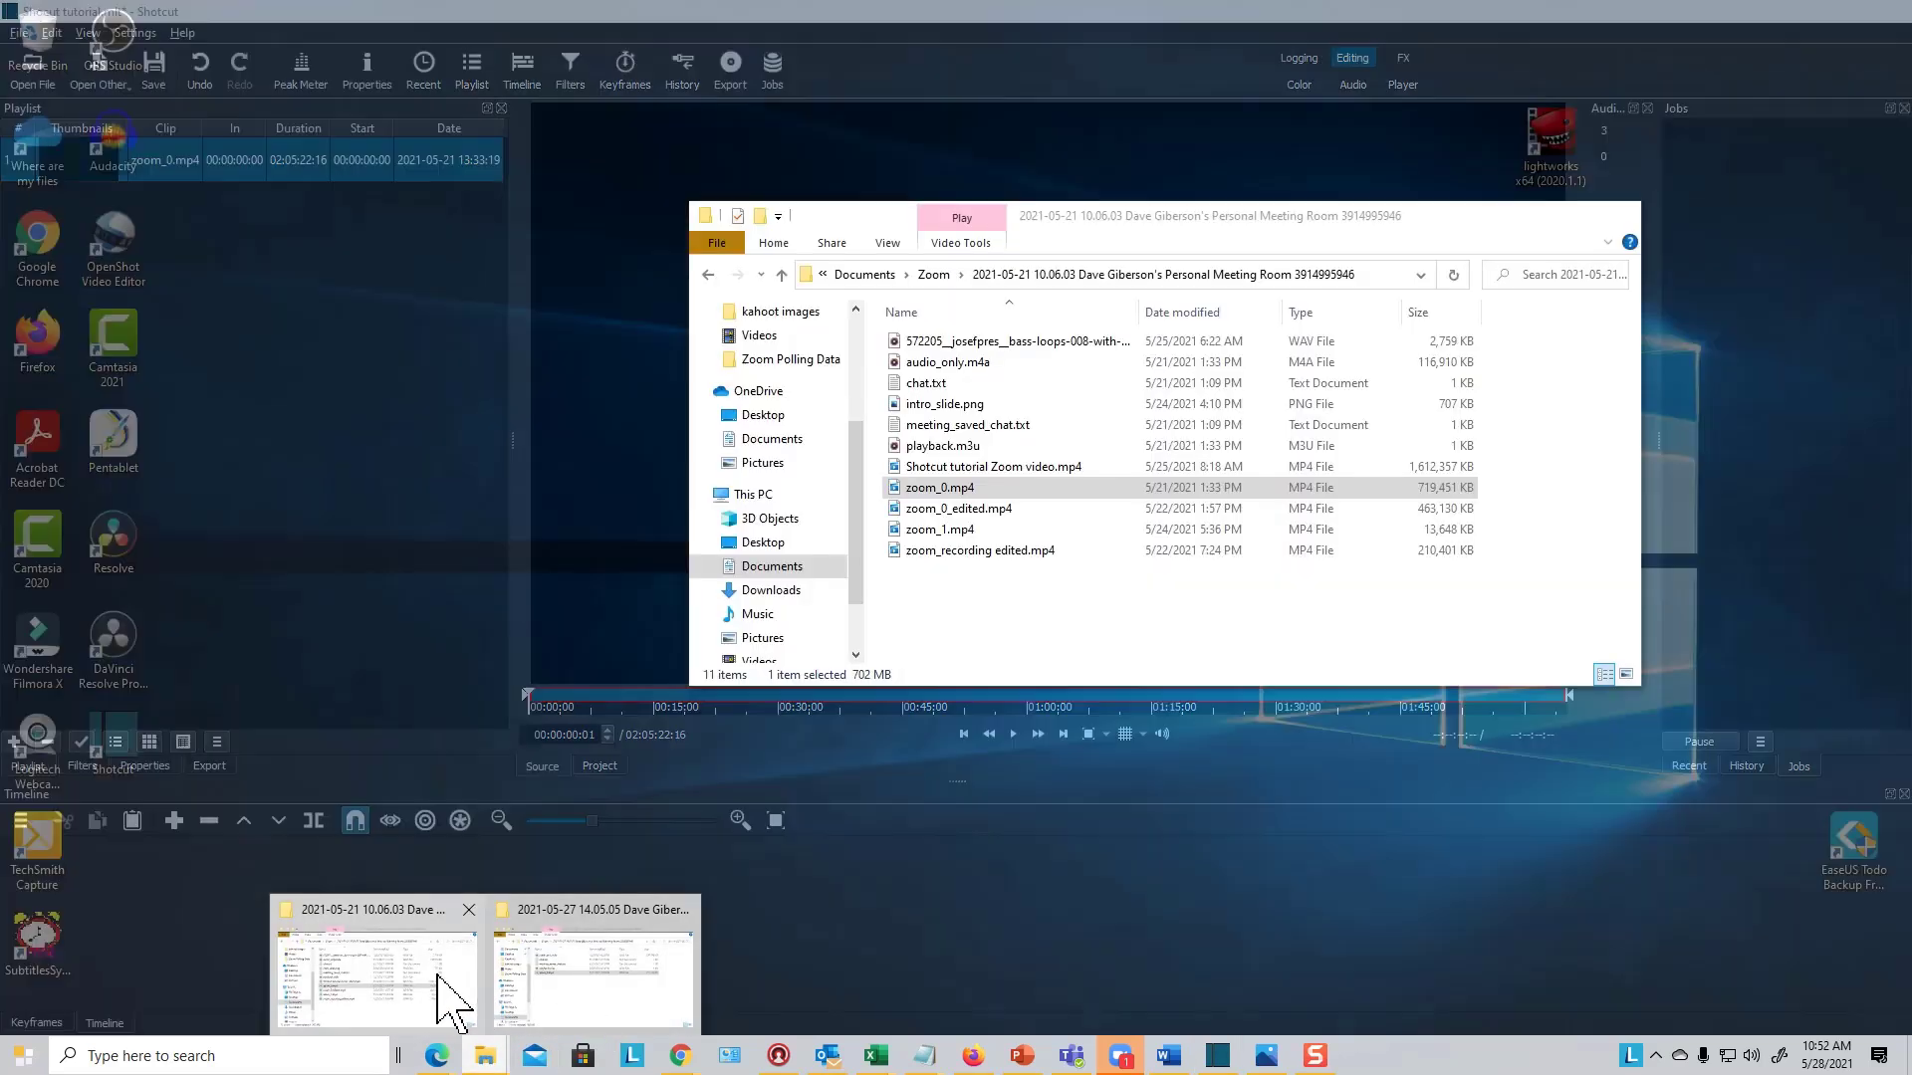
left_click(436, 976)
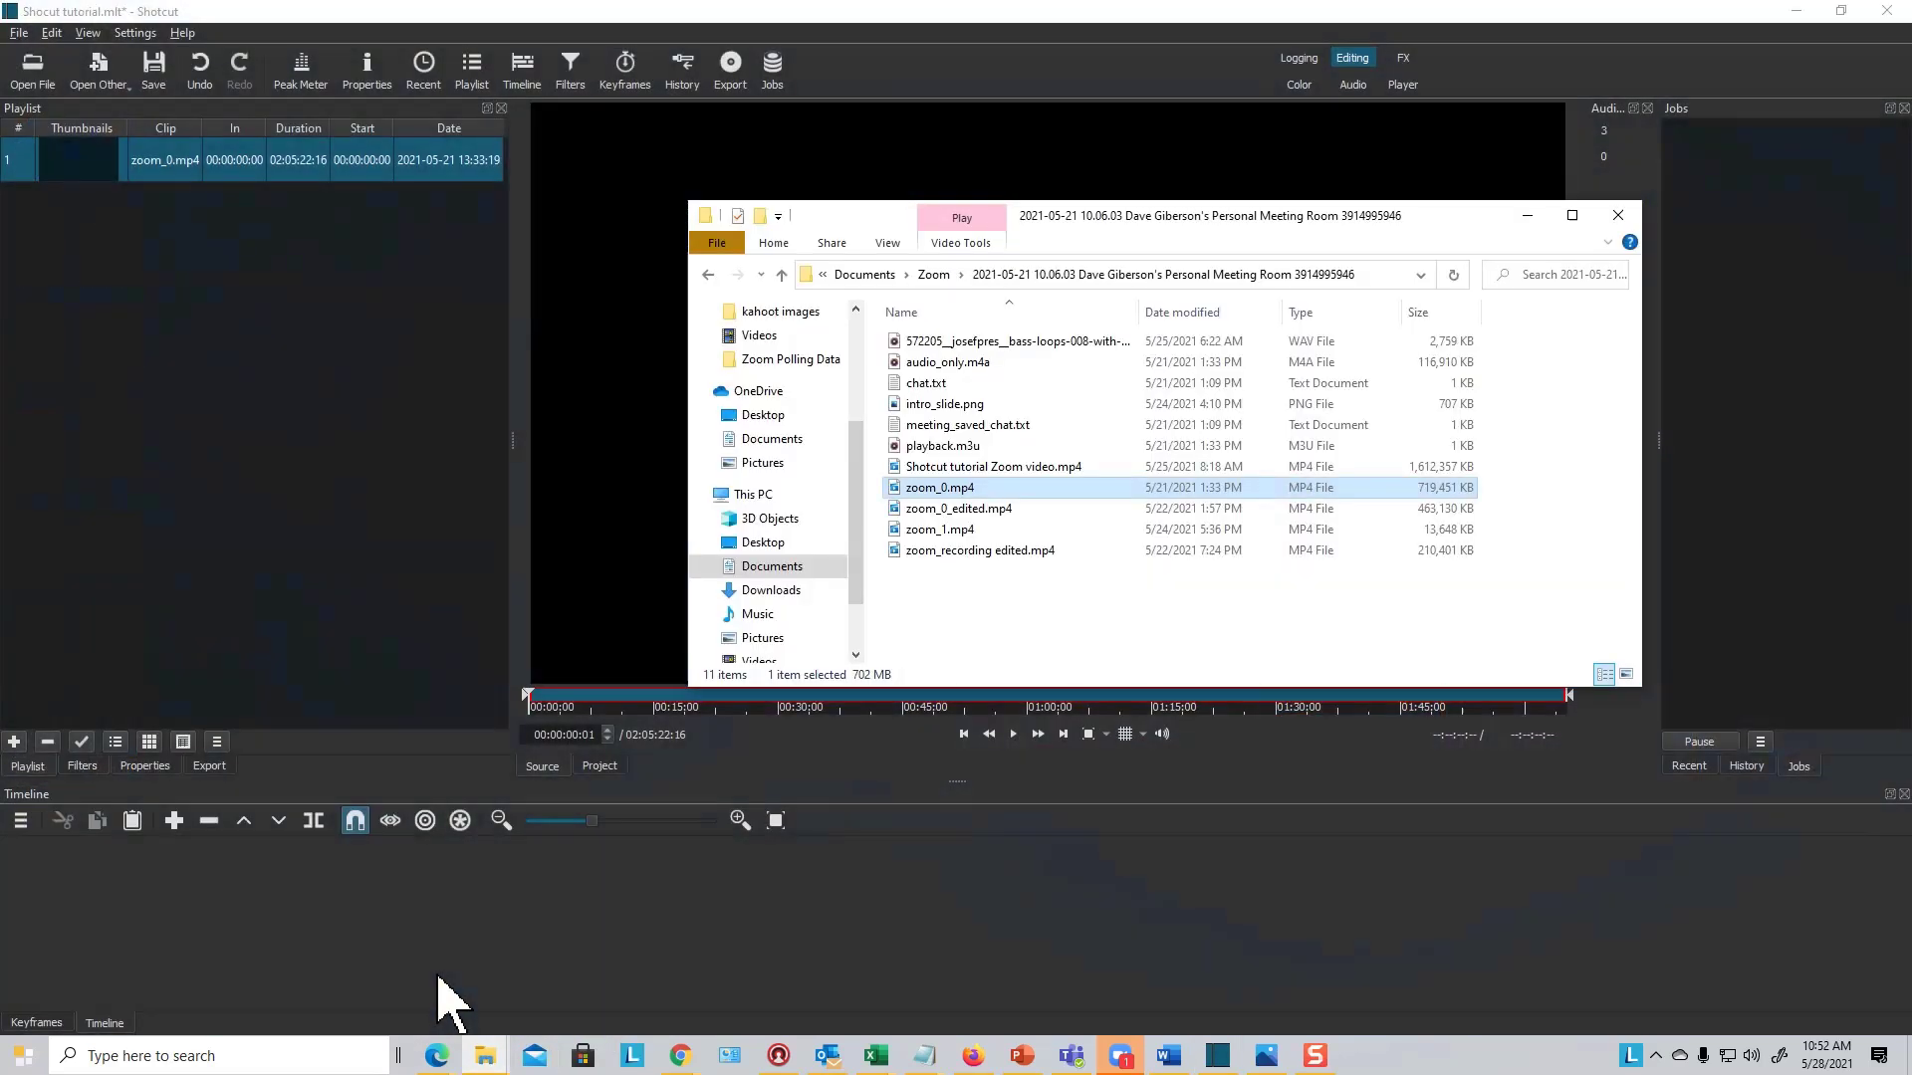
left_click(963, 537)
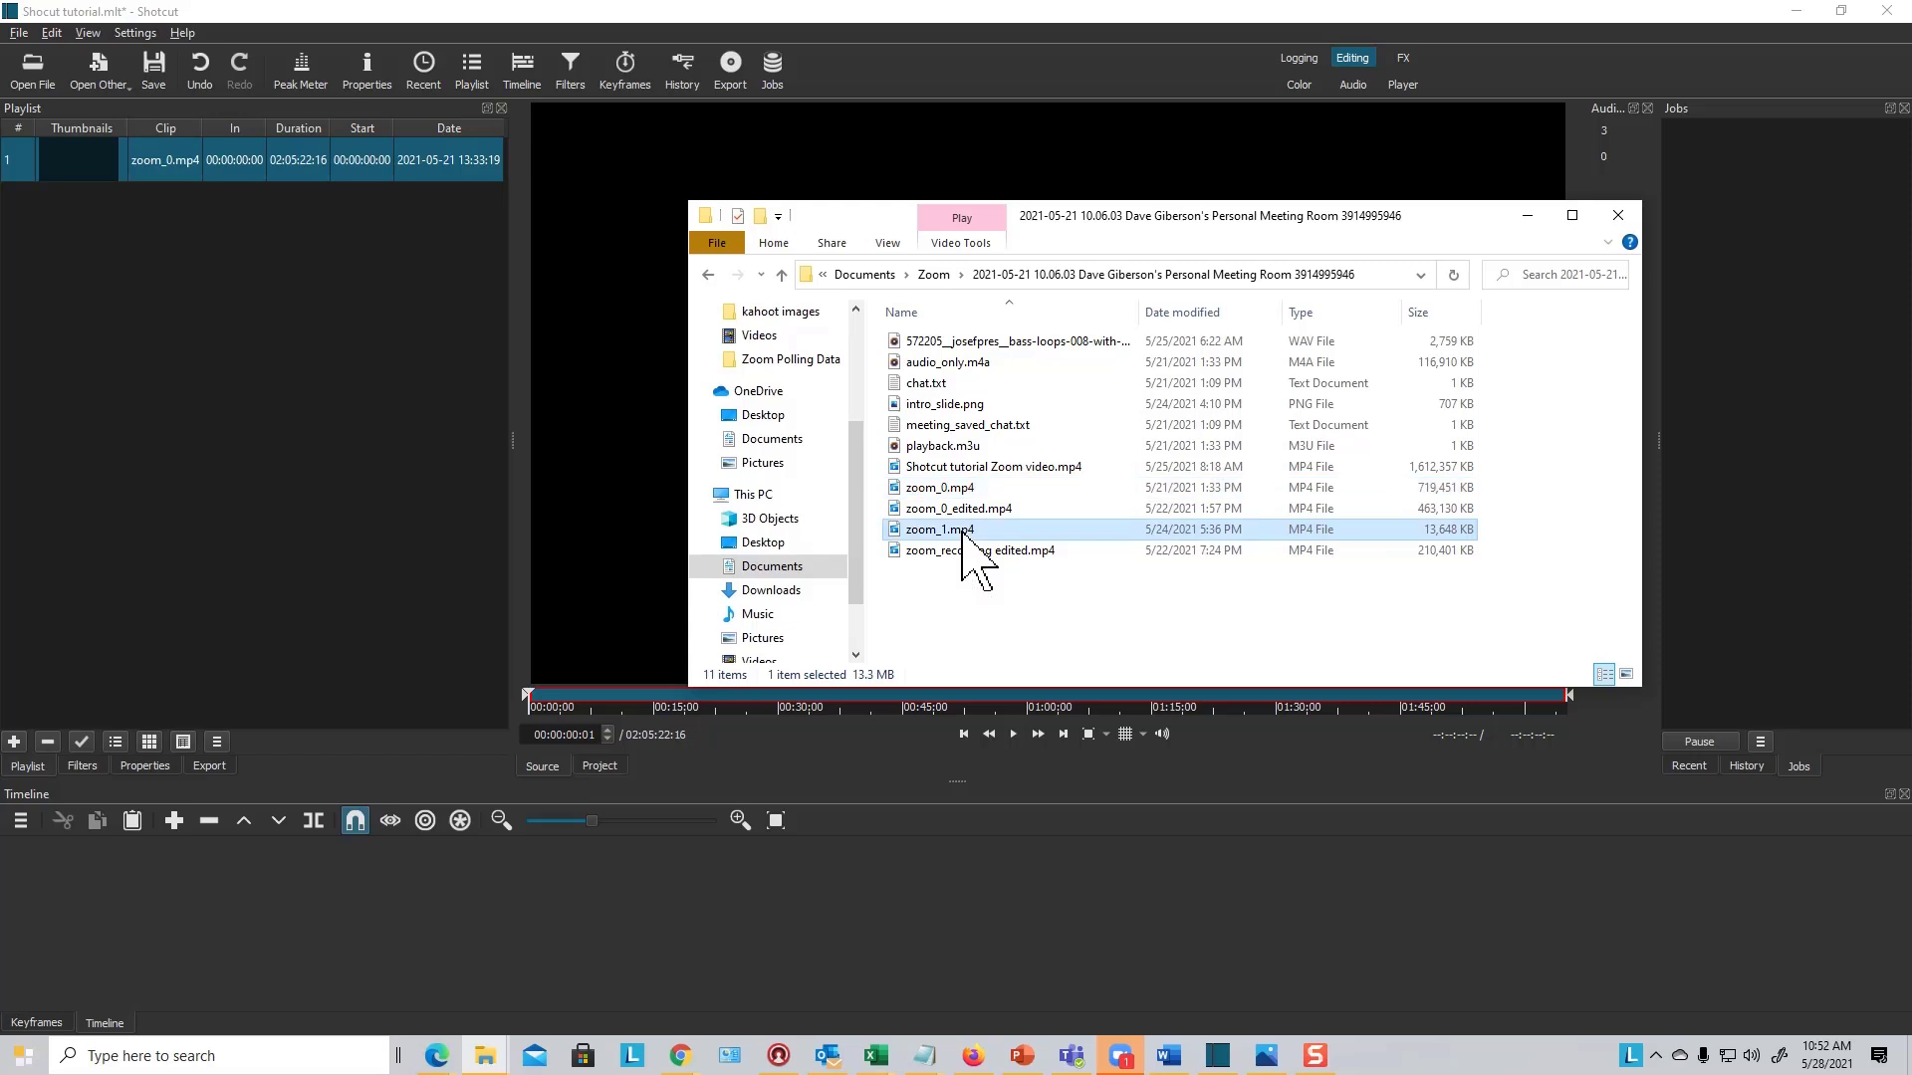
left_click_drag(963, 536, 290, 319)
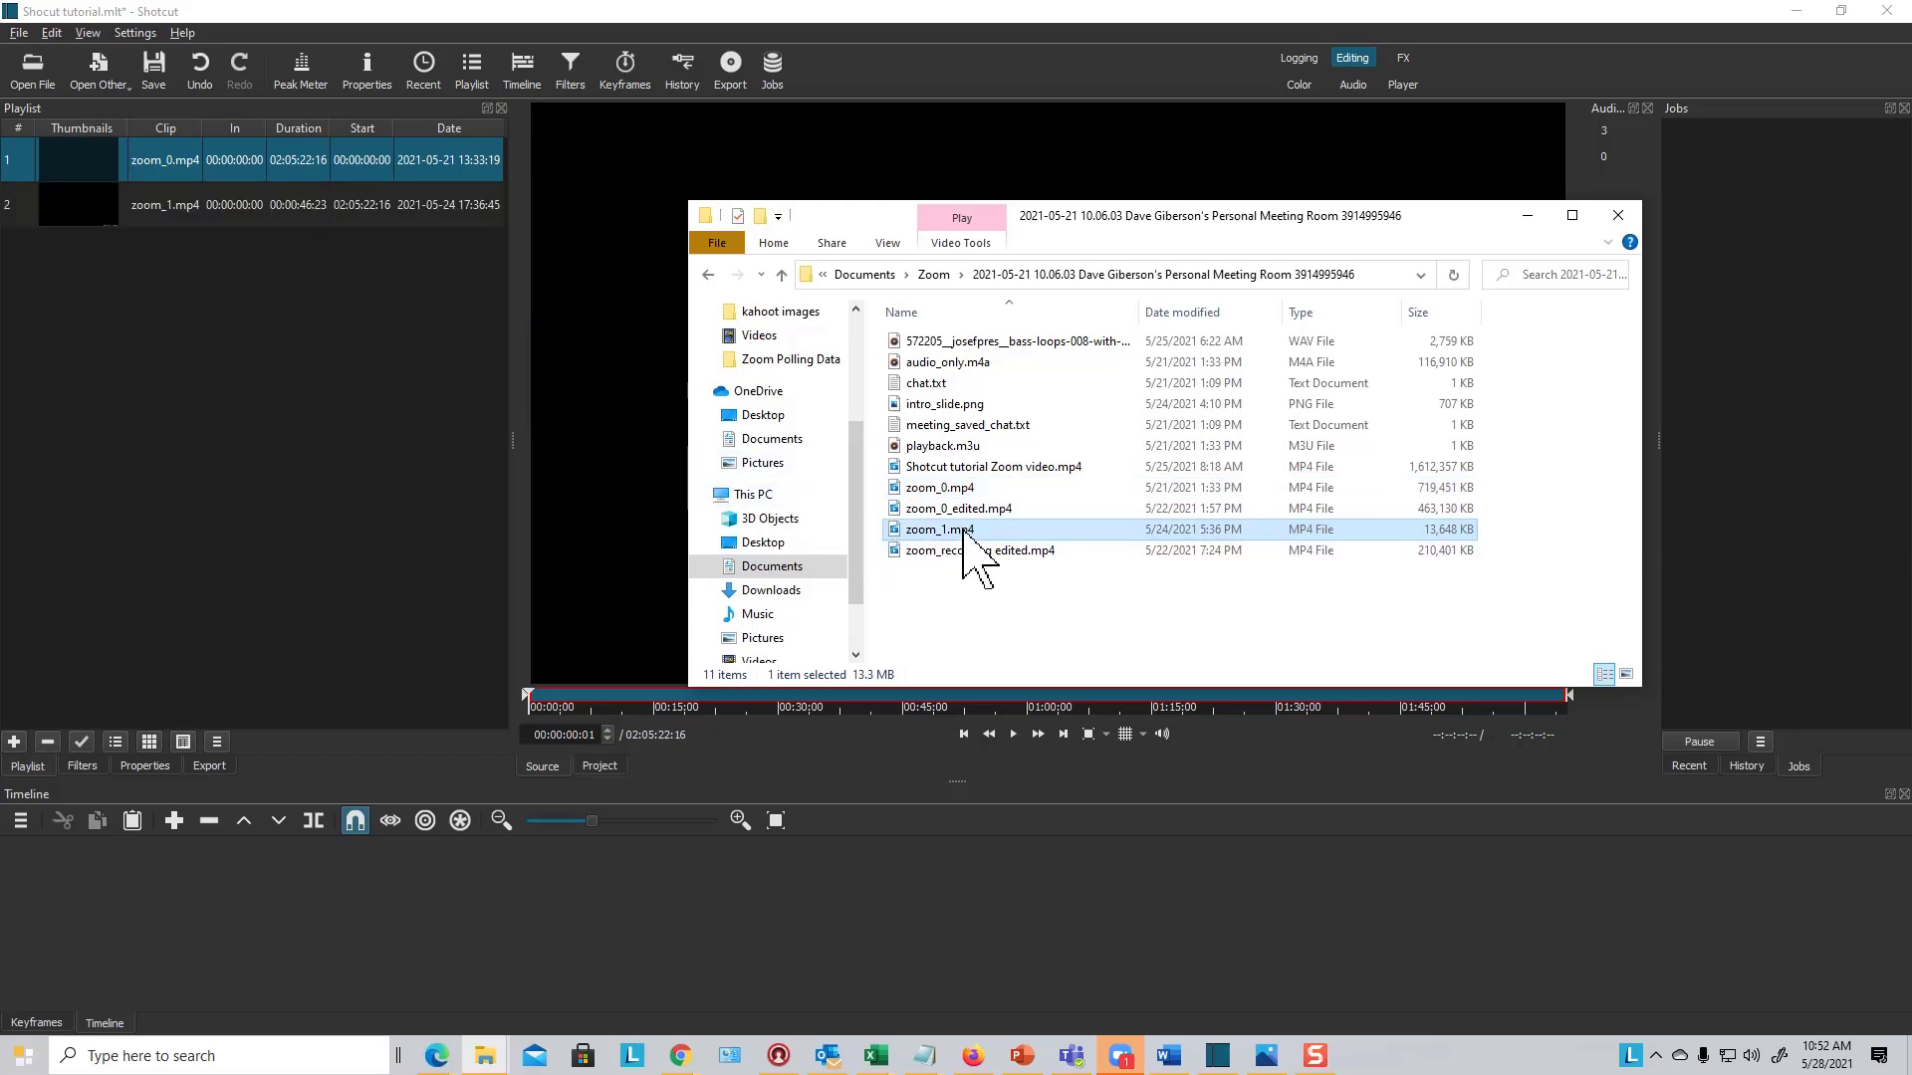
Add intro_slide.png and the bass-loops-008 WAV file to the playlist, and move the File Explorer window out of the way.
left_click(961, 407)
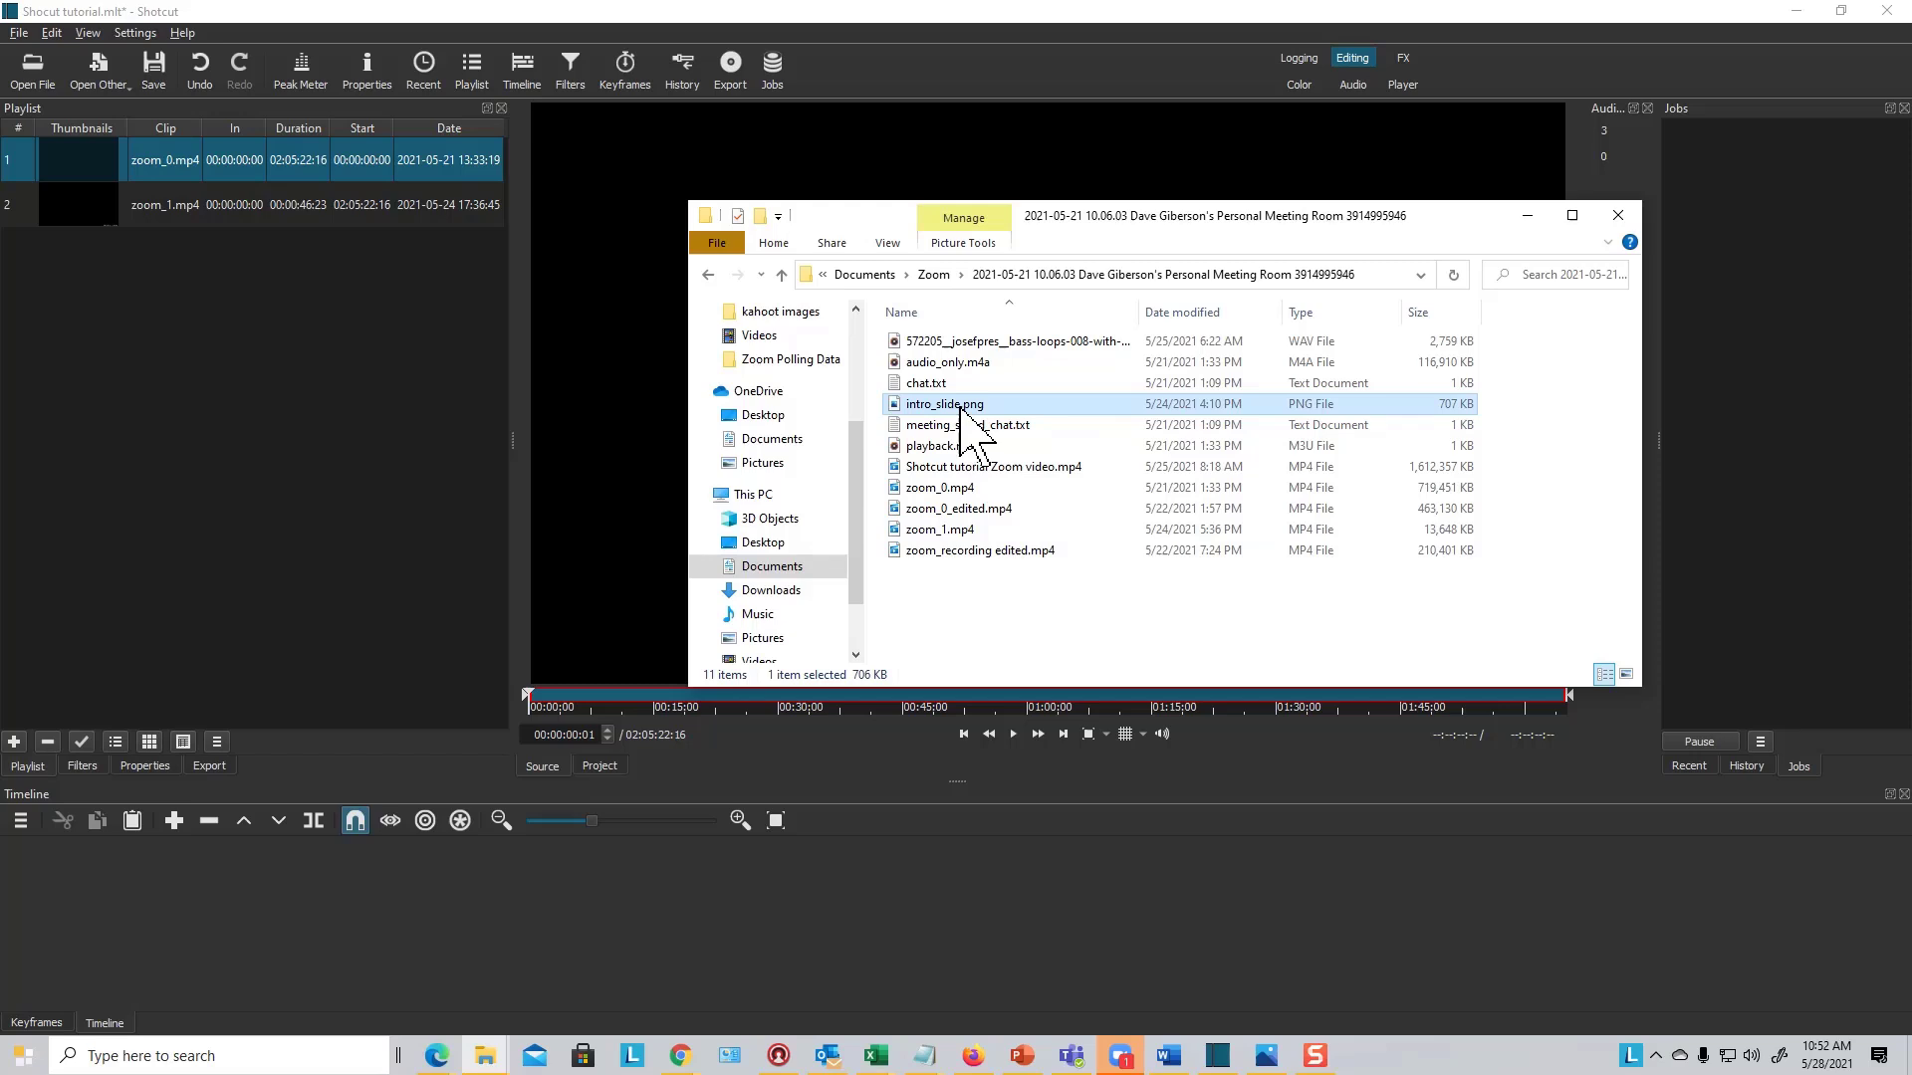
left_click_drag(961, 408, 162, 371)
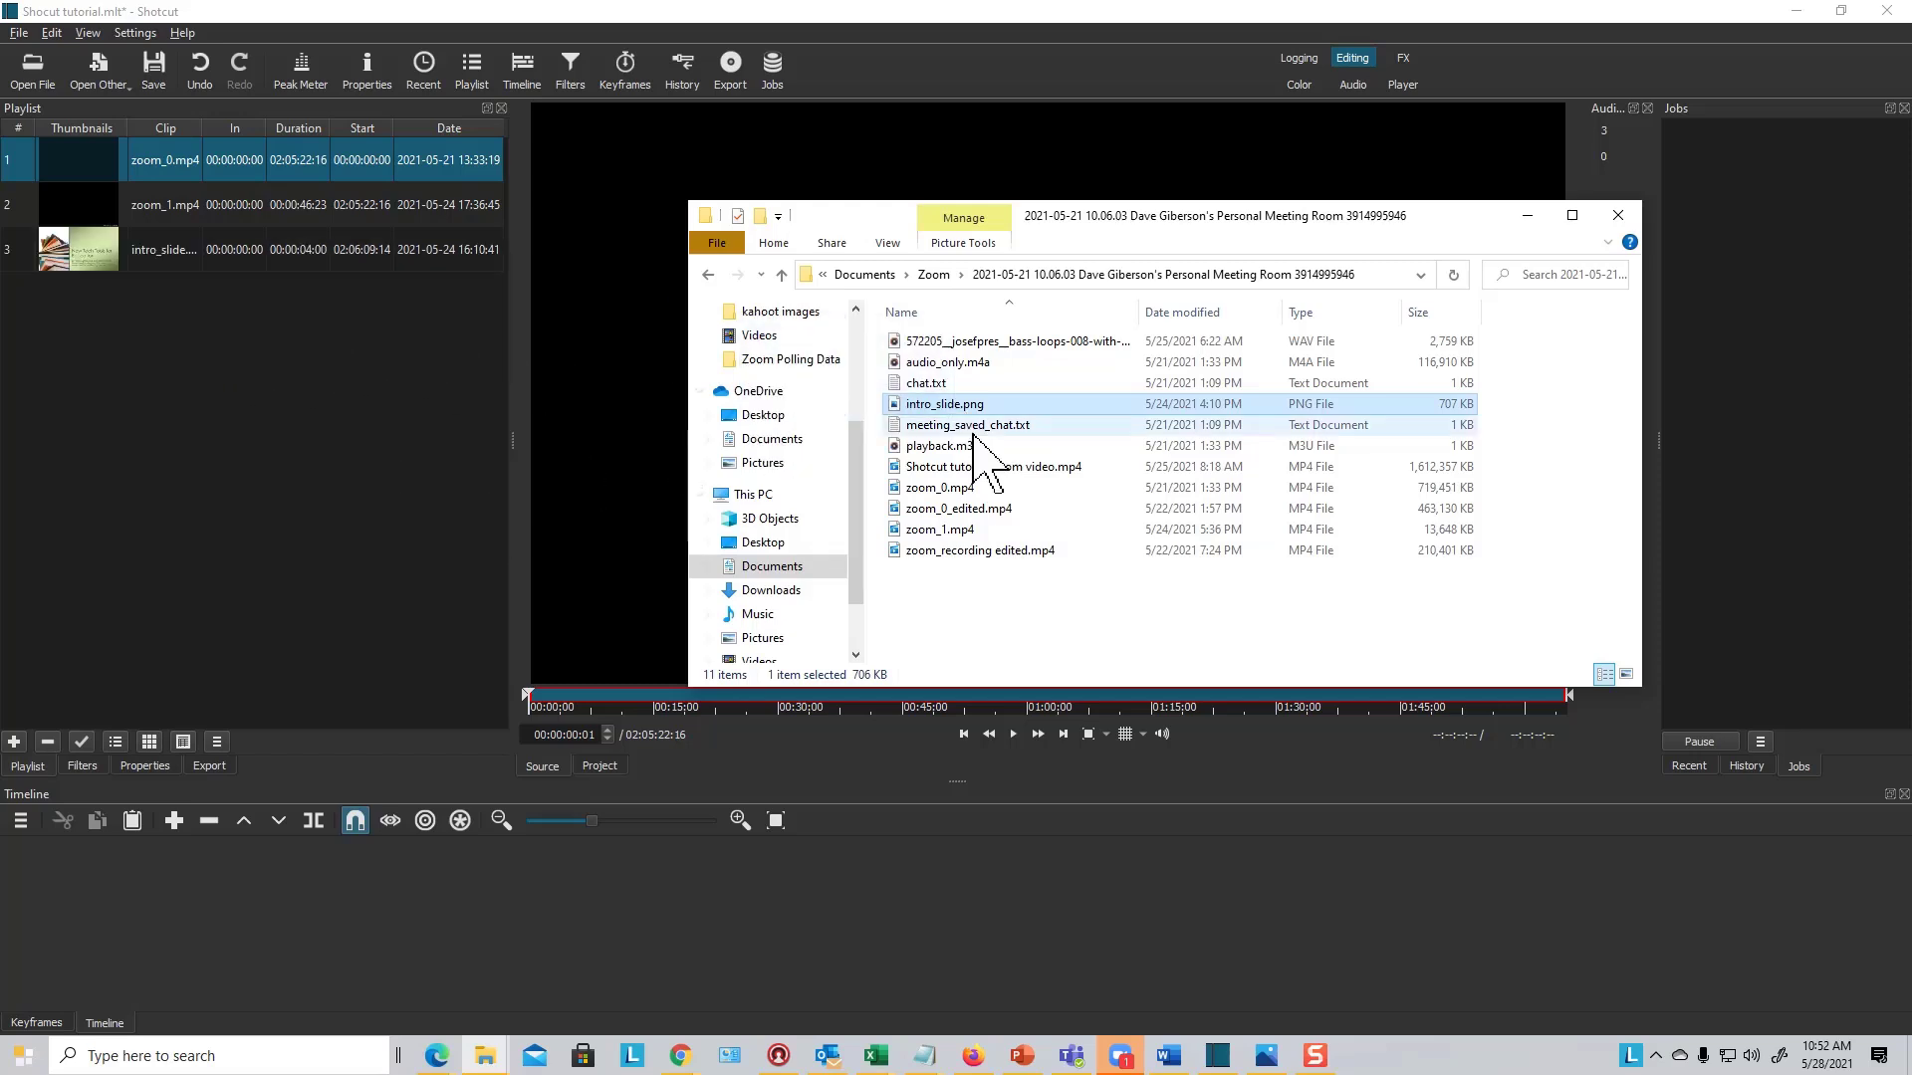
left_click_drag(946, 404, 954, 445)
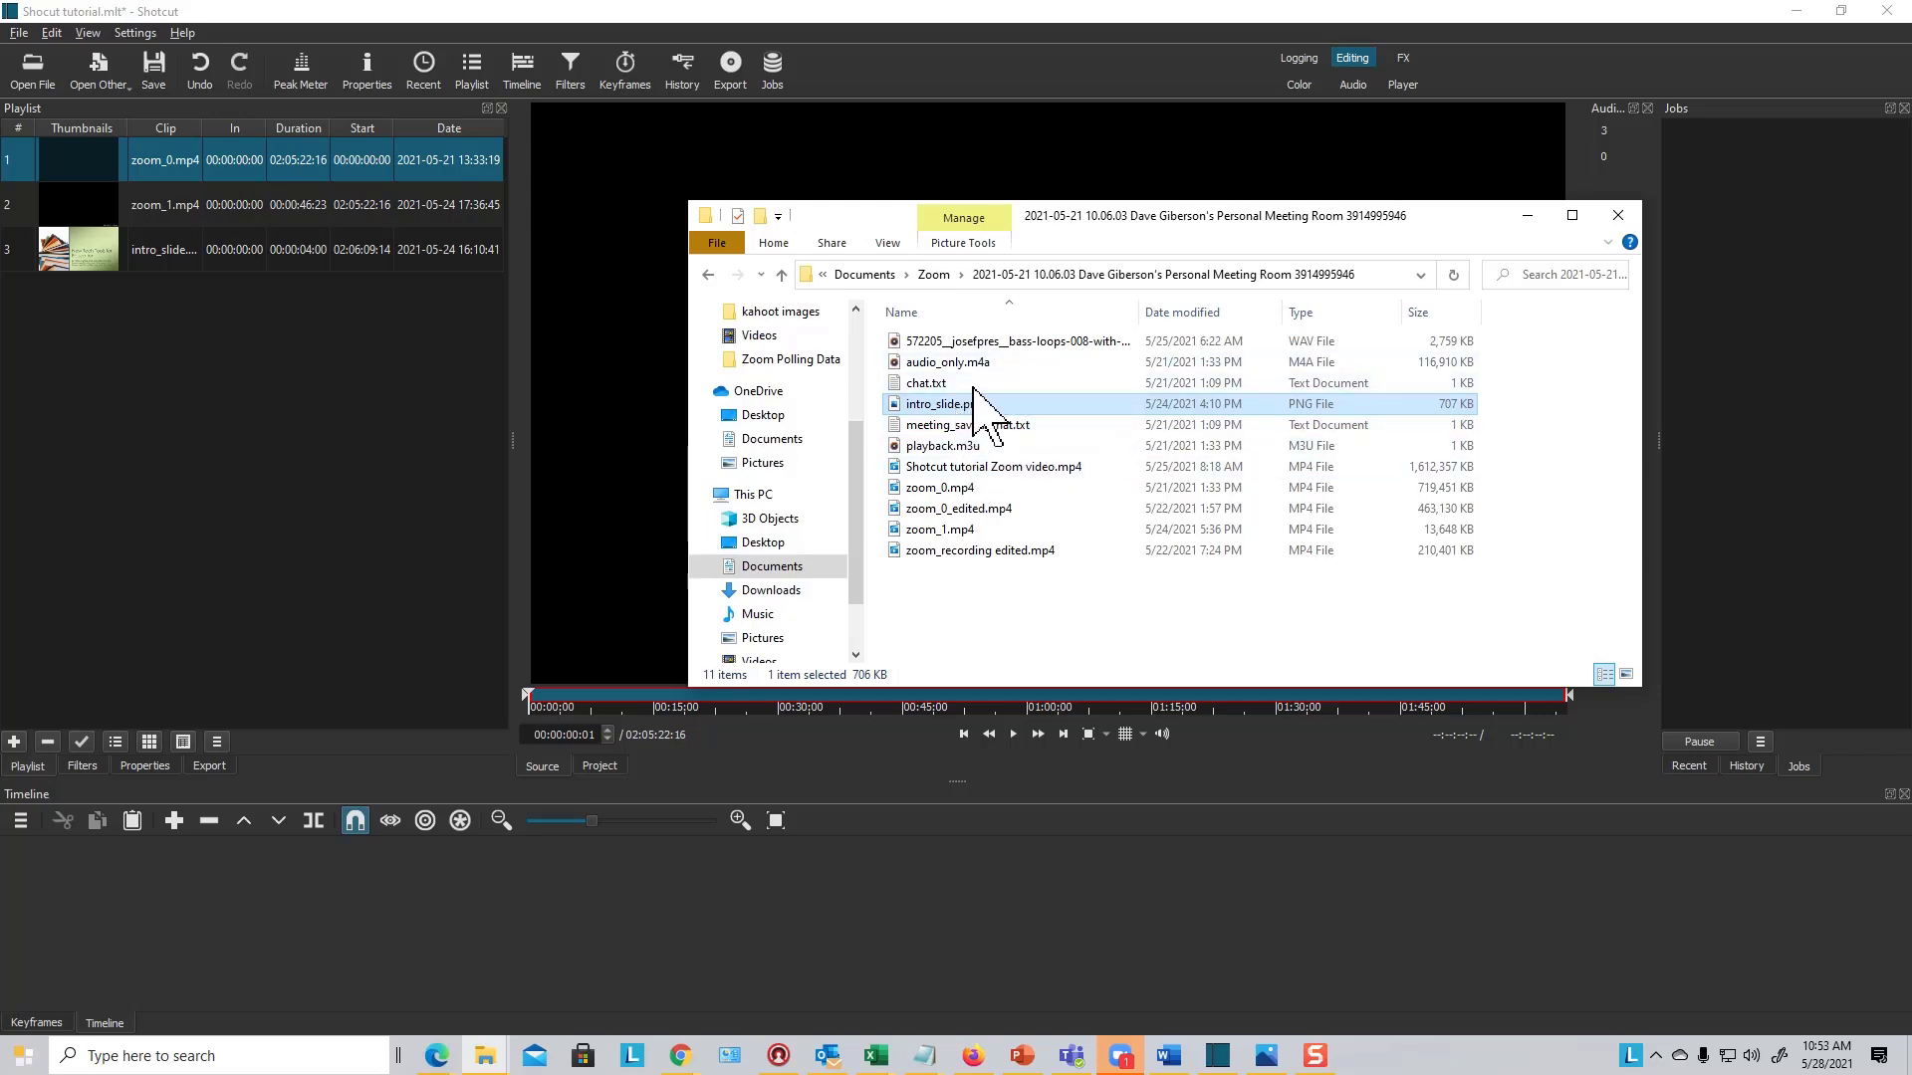
left_click(983, 342)
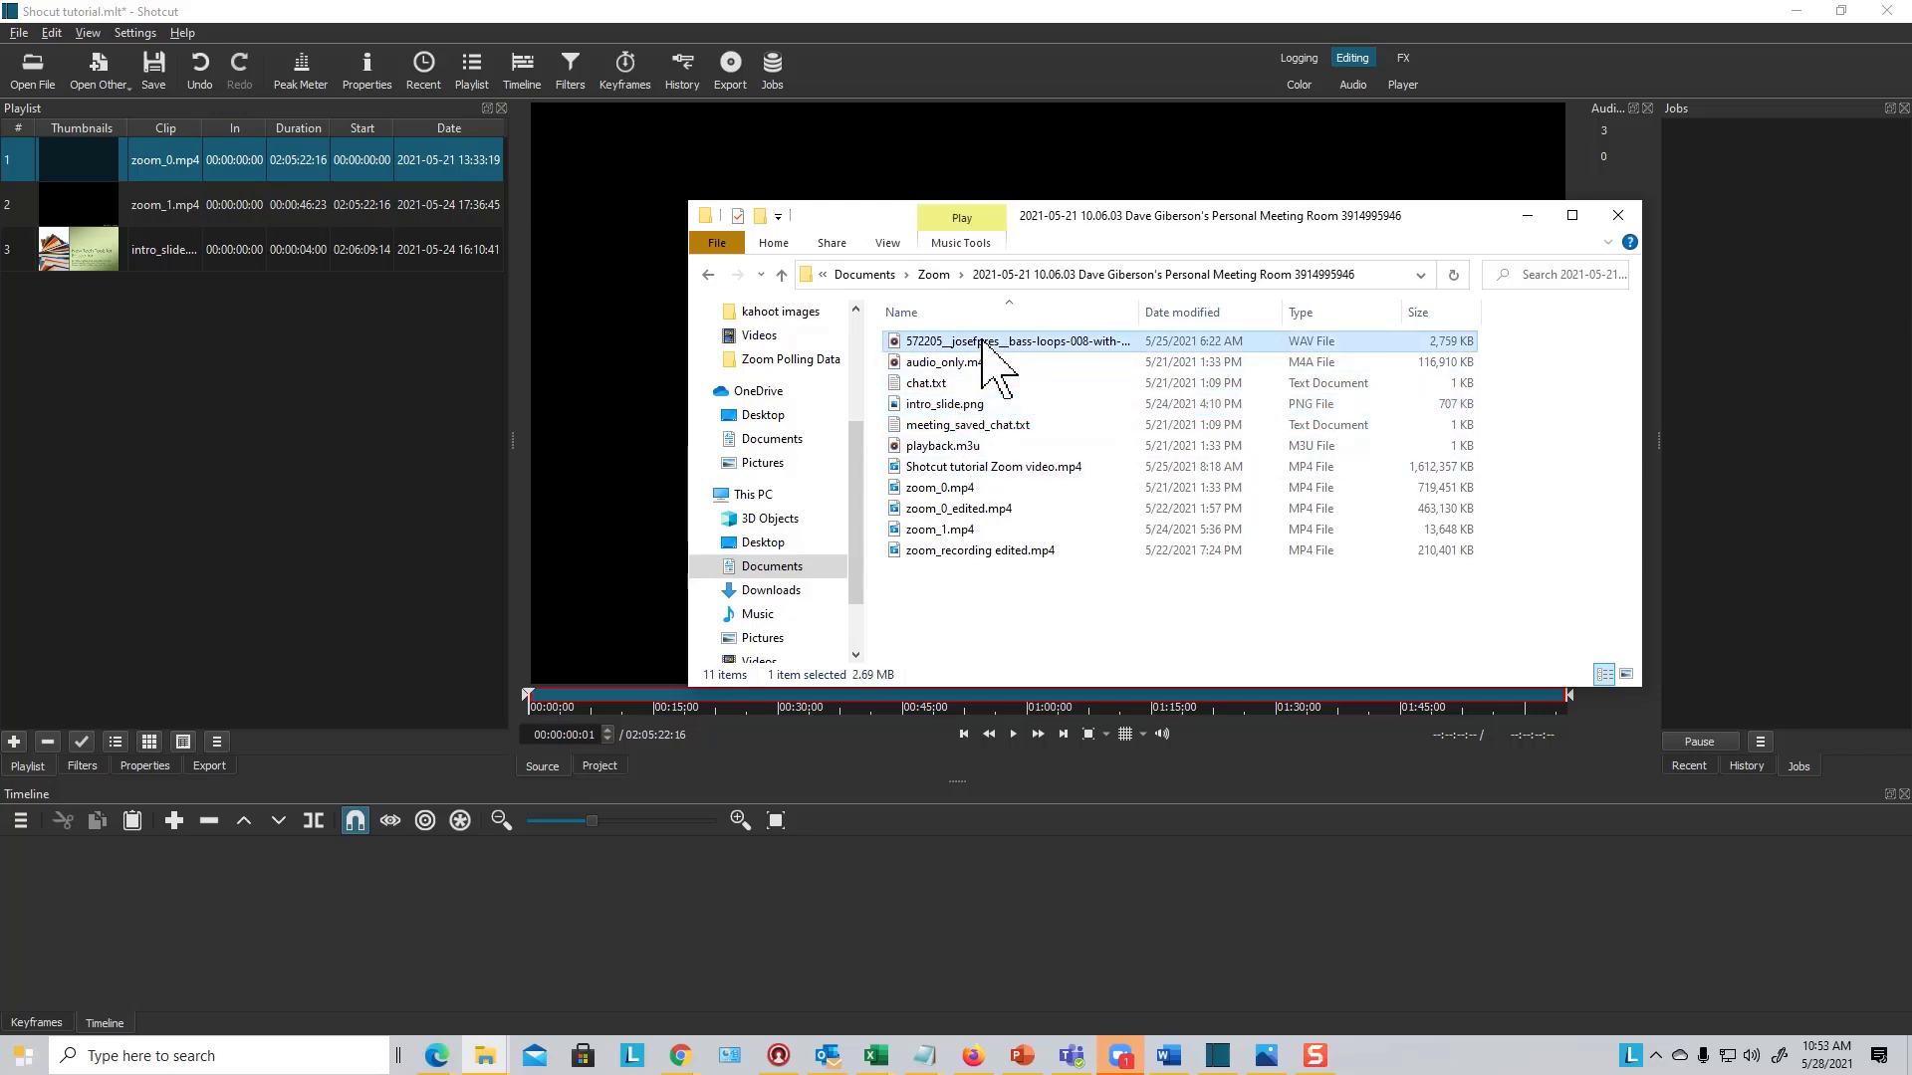
left_click_drag(983, 341, 163, 374)
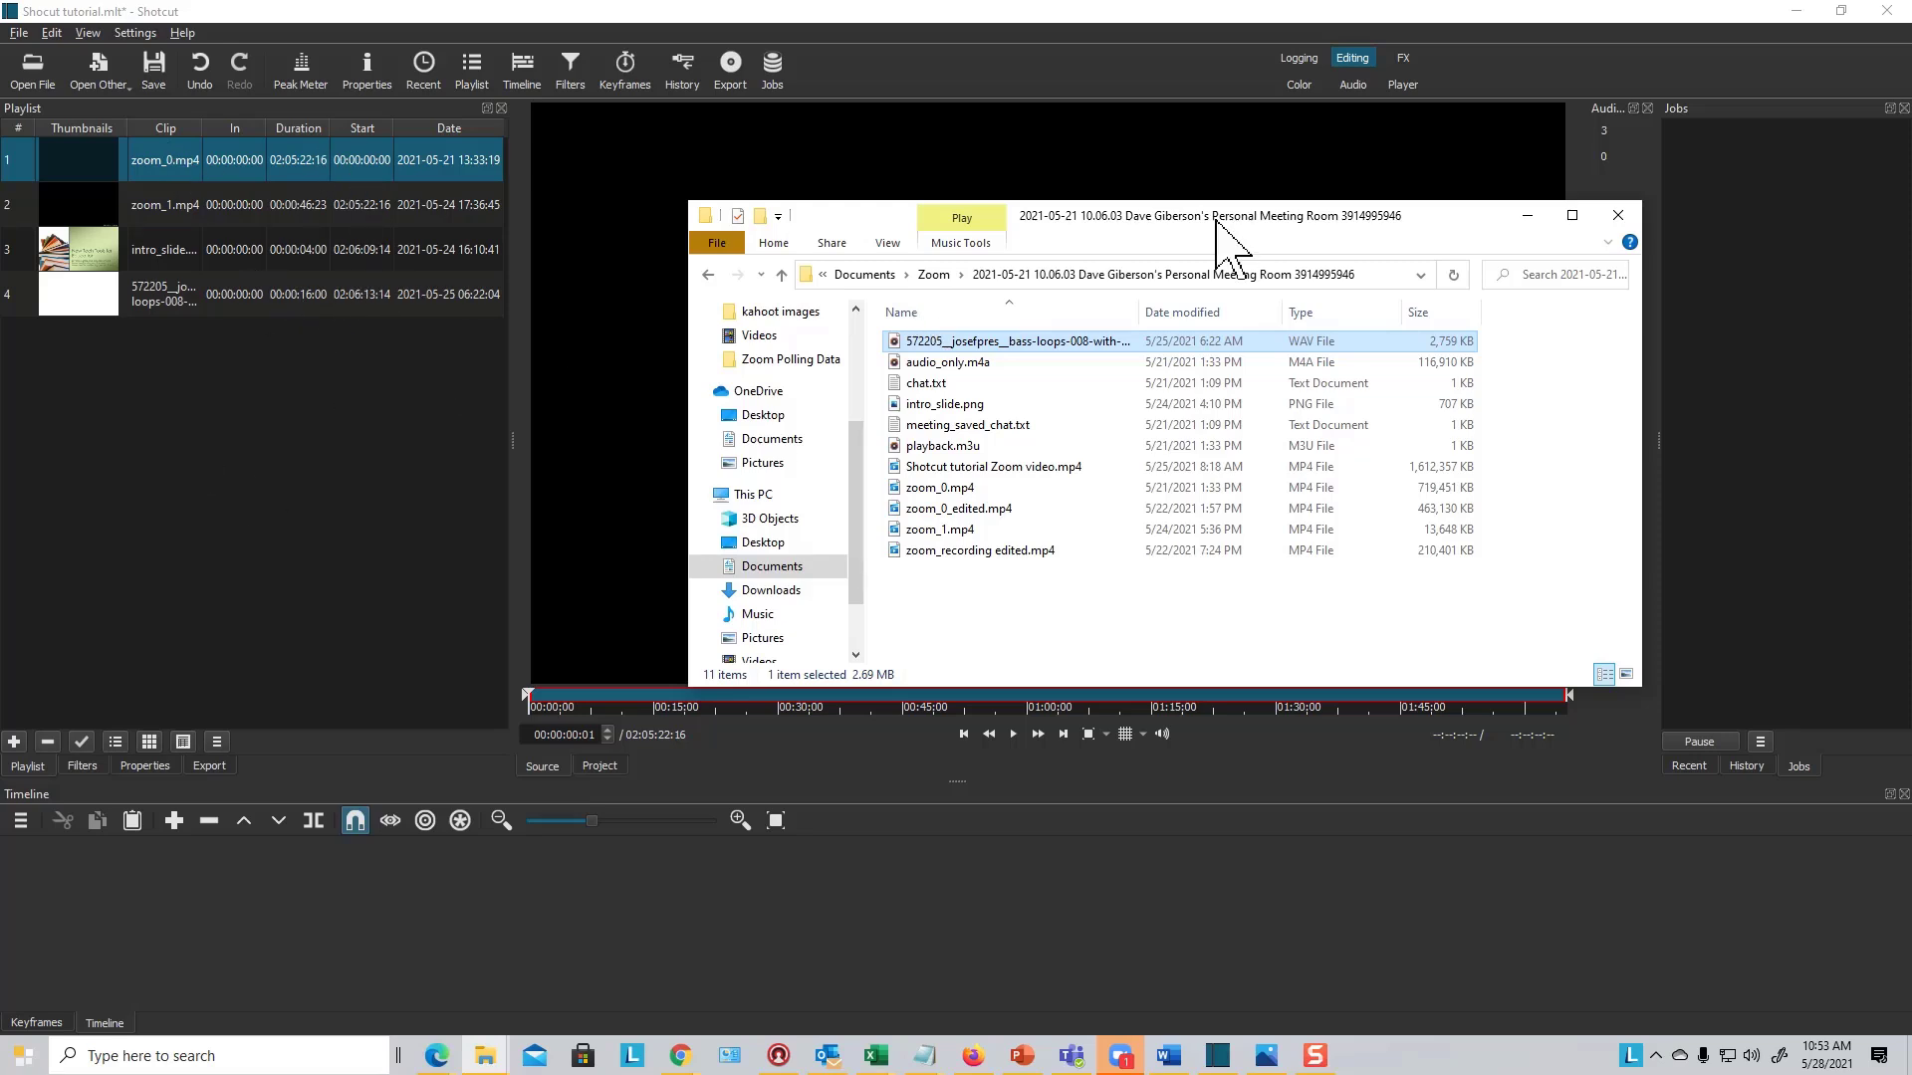
left_click_drag(1217, 217, 0, 217)
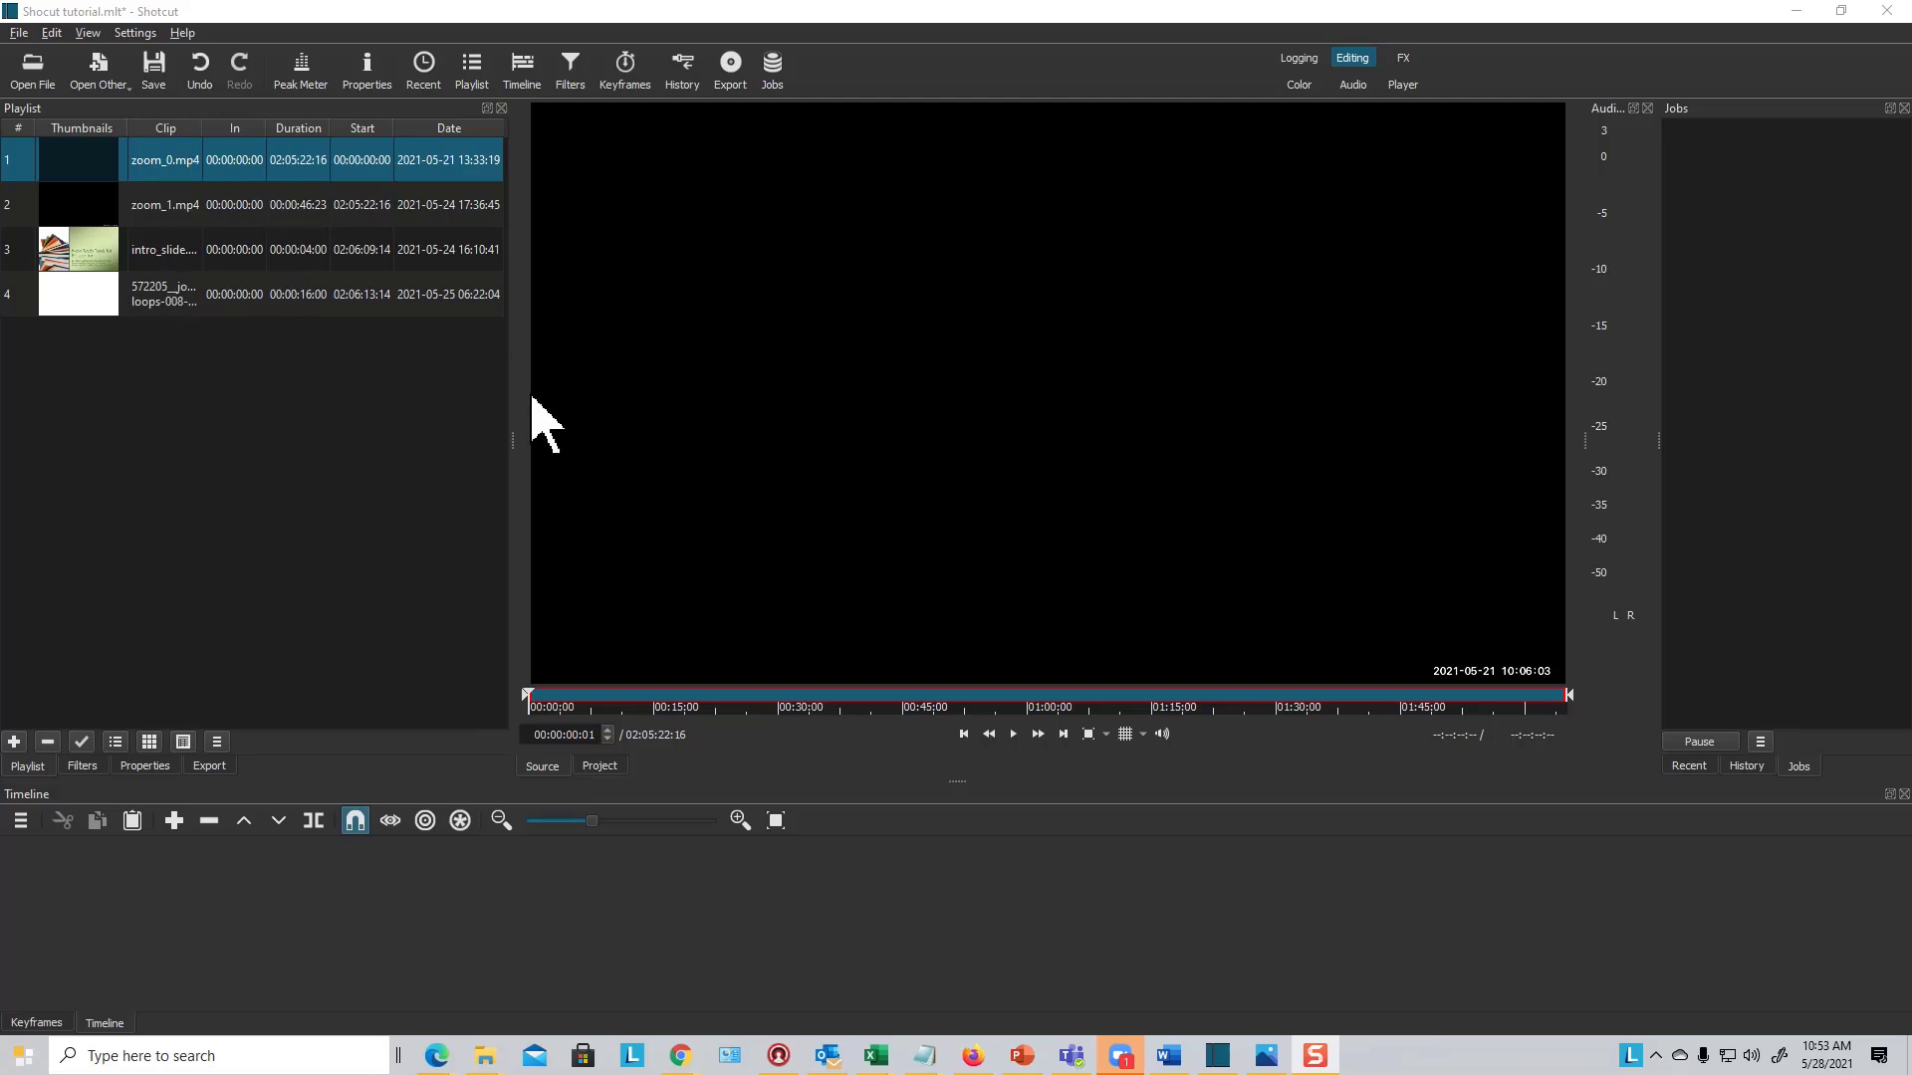
Narrow the playlist panel to widen the preview area, and slightly lower the divider above the timeline.
left_click_drag(513, 440, 313, 445)
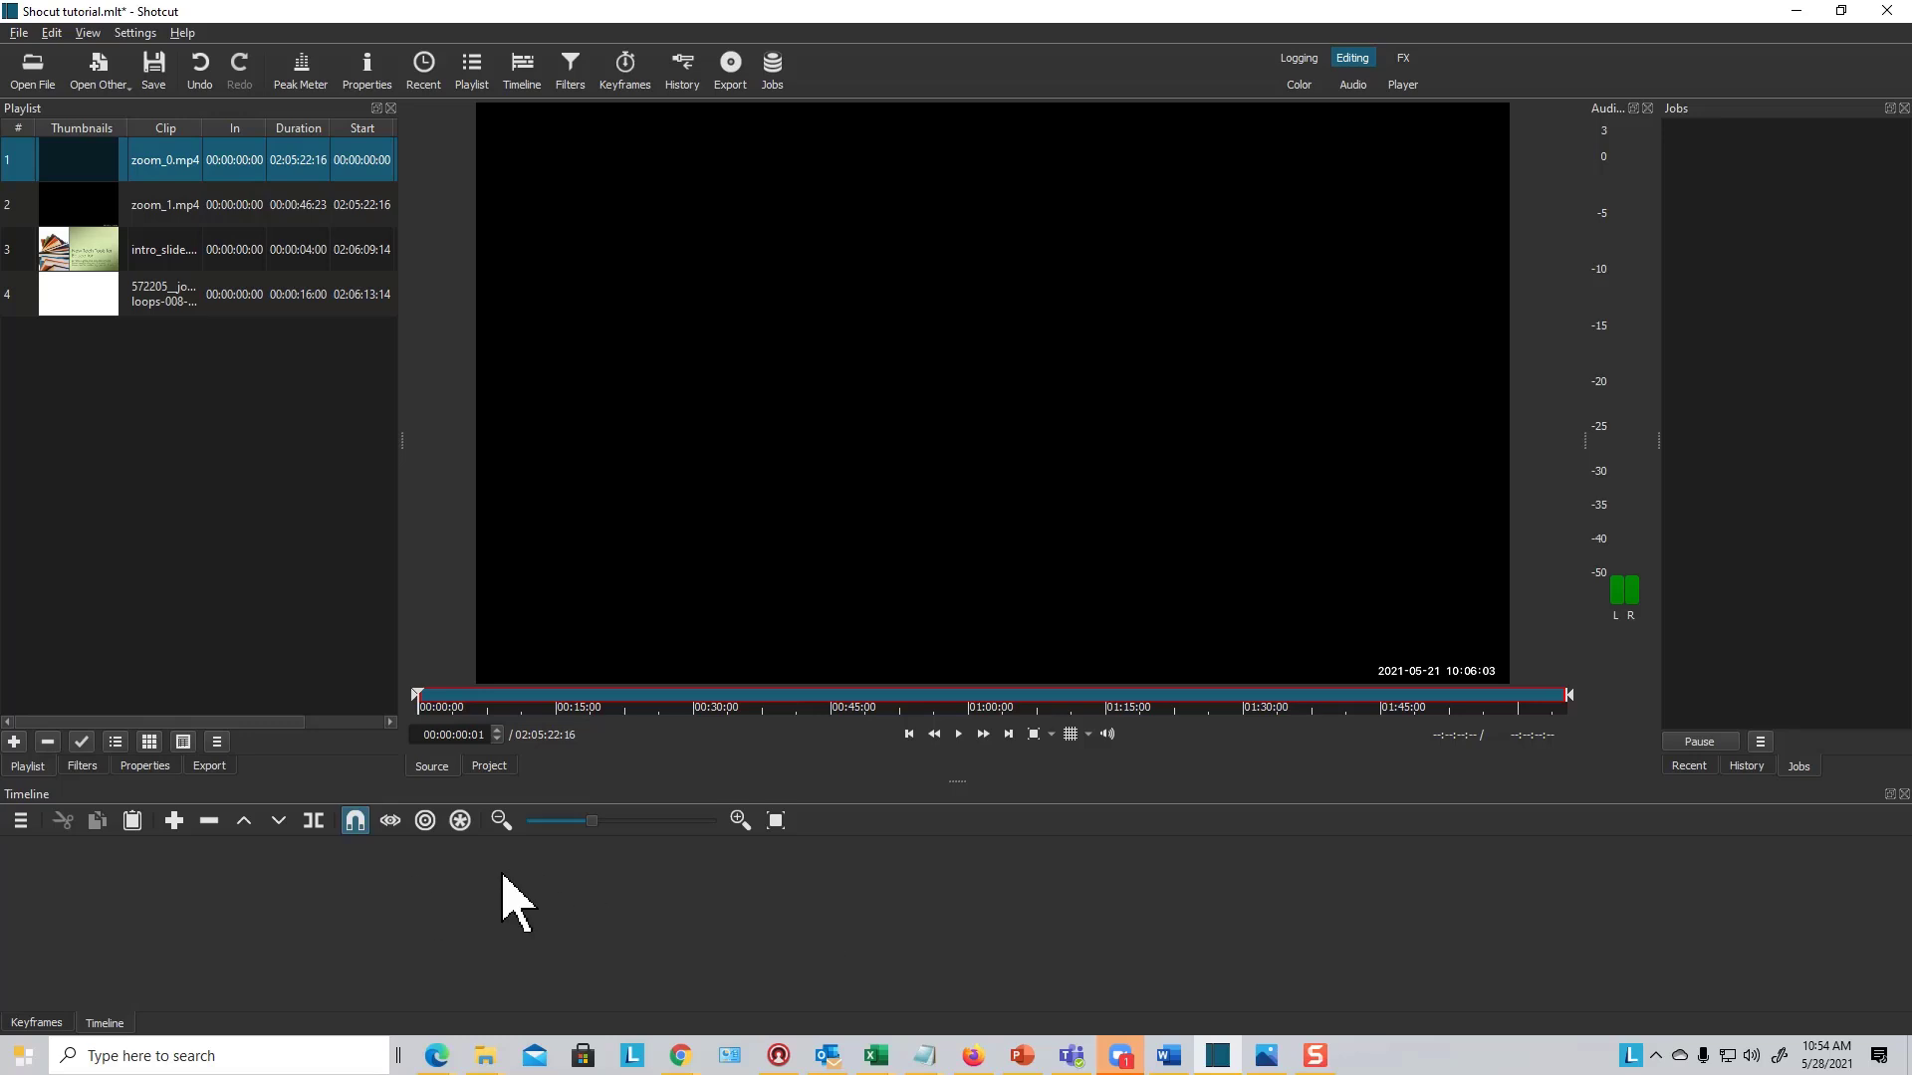
mouse_move(953, 784)
left_mouse_down()
mouse_move(956, 747)
mouse_move(972, 818)
mouse_move(962, 791)
left_mouse_up()
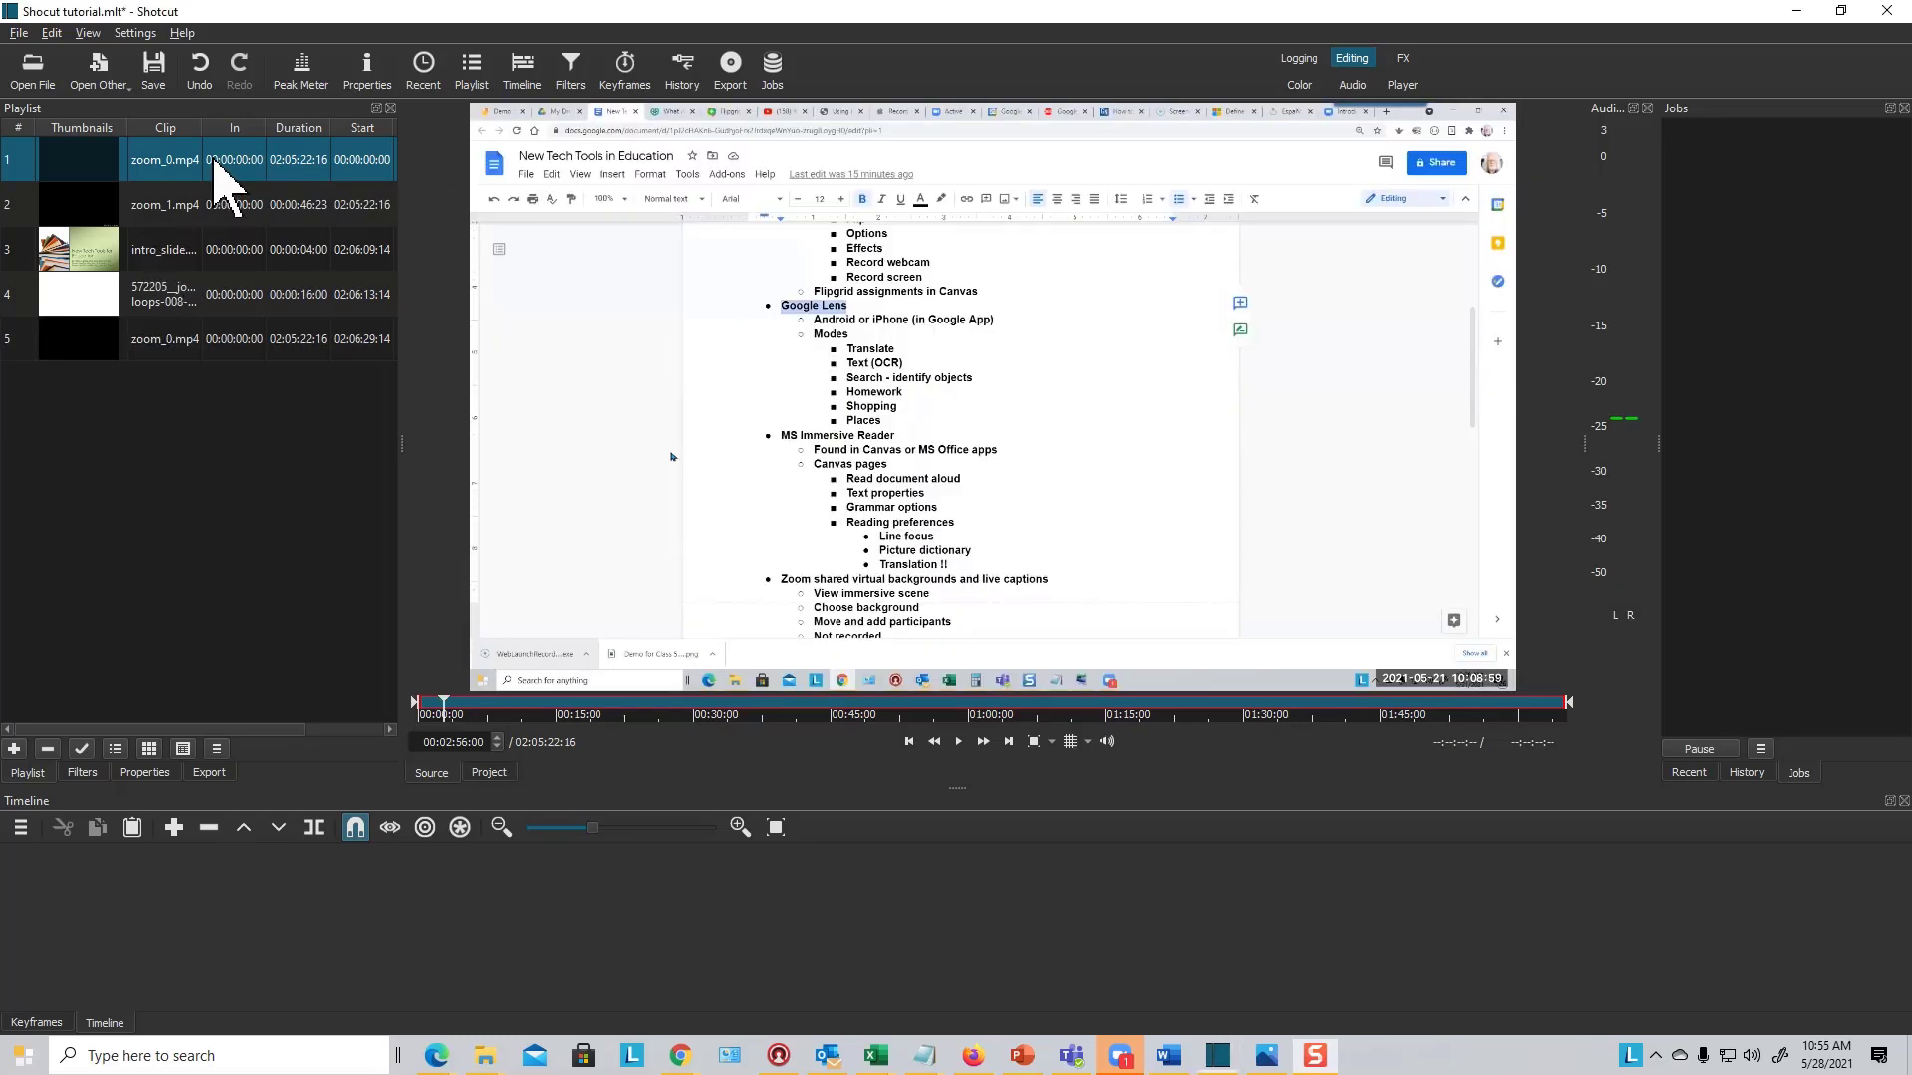
Place the zoom_0.mp4 clip from the playlist on the empty timeline, starting at 00:00:00 on video track V1.
left_click_drag(216, 172, 239, 886)
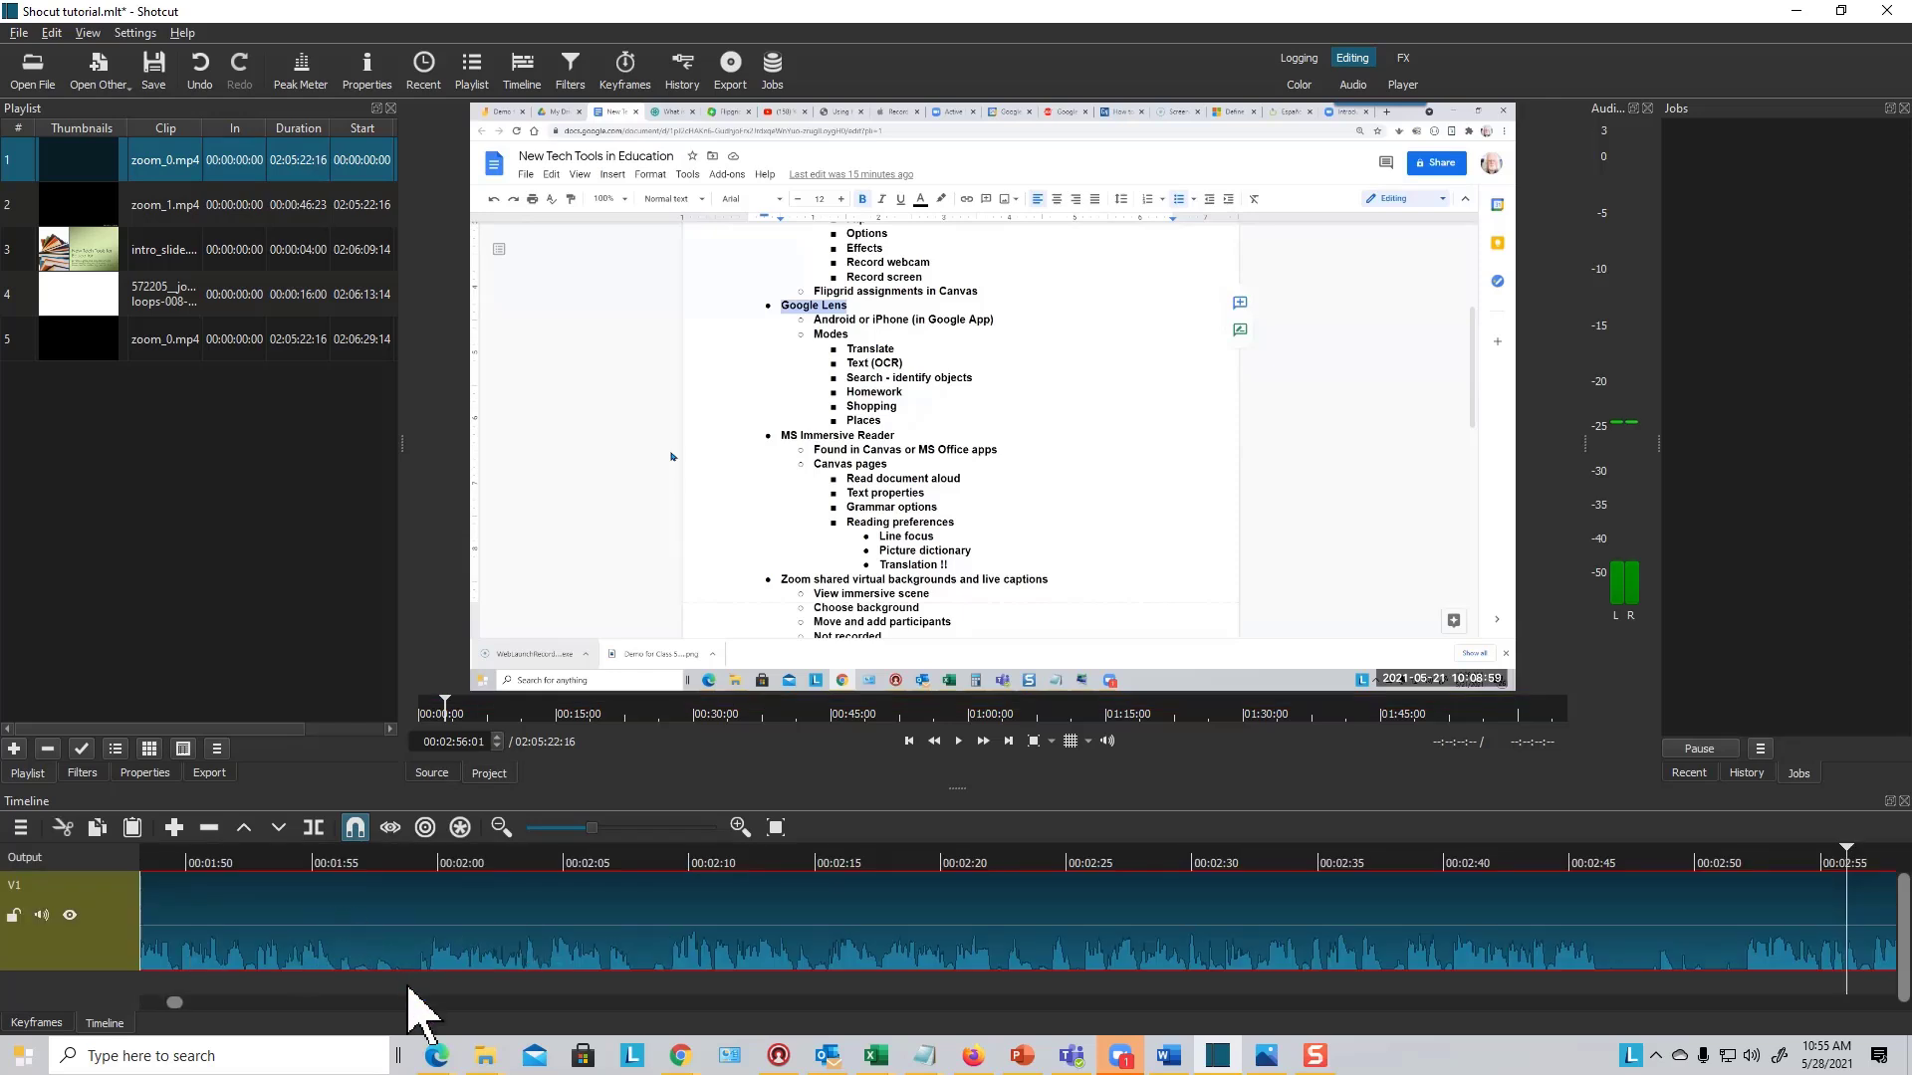
left_click_drag(176, 1004, 138, 996)
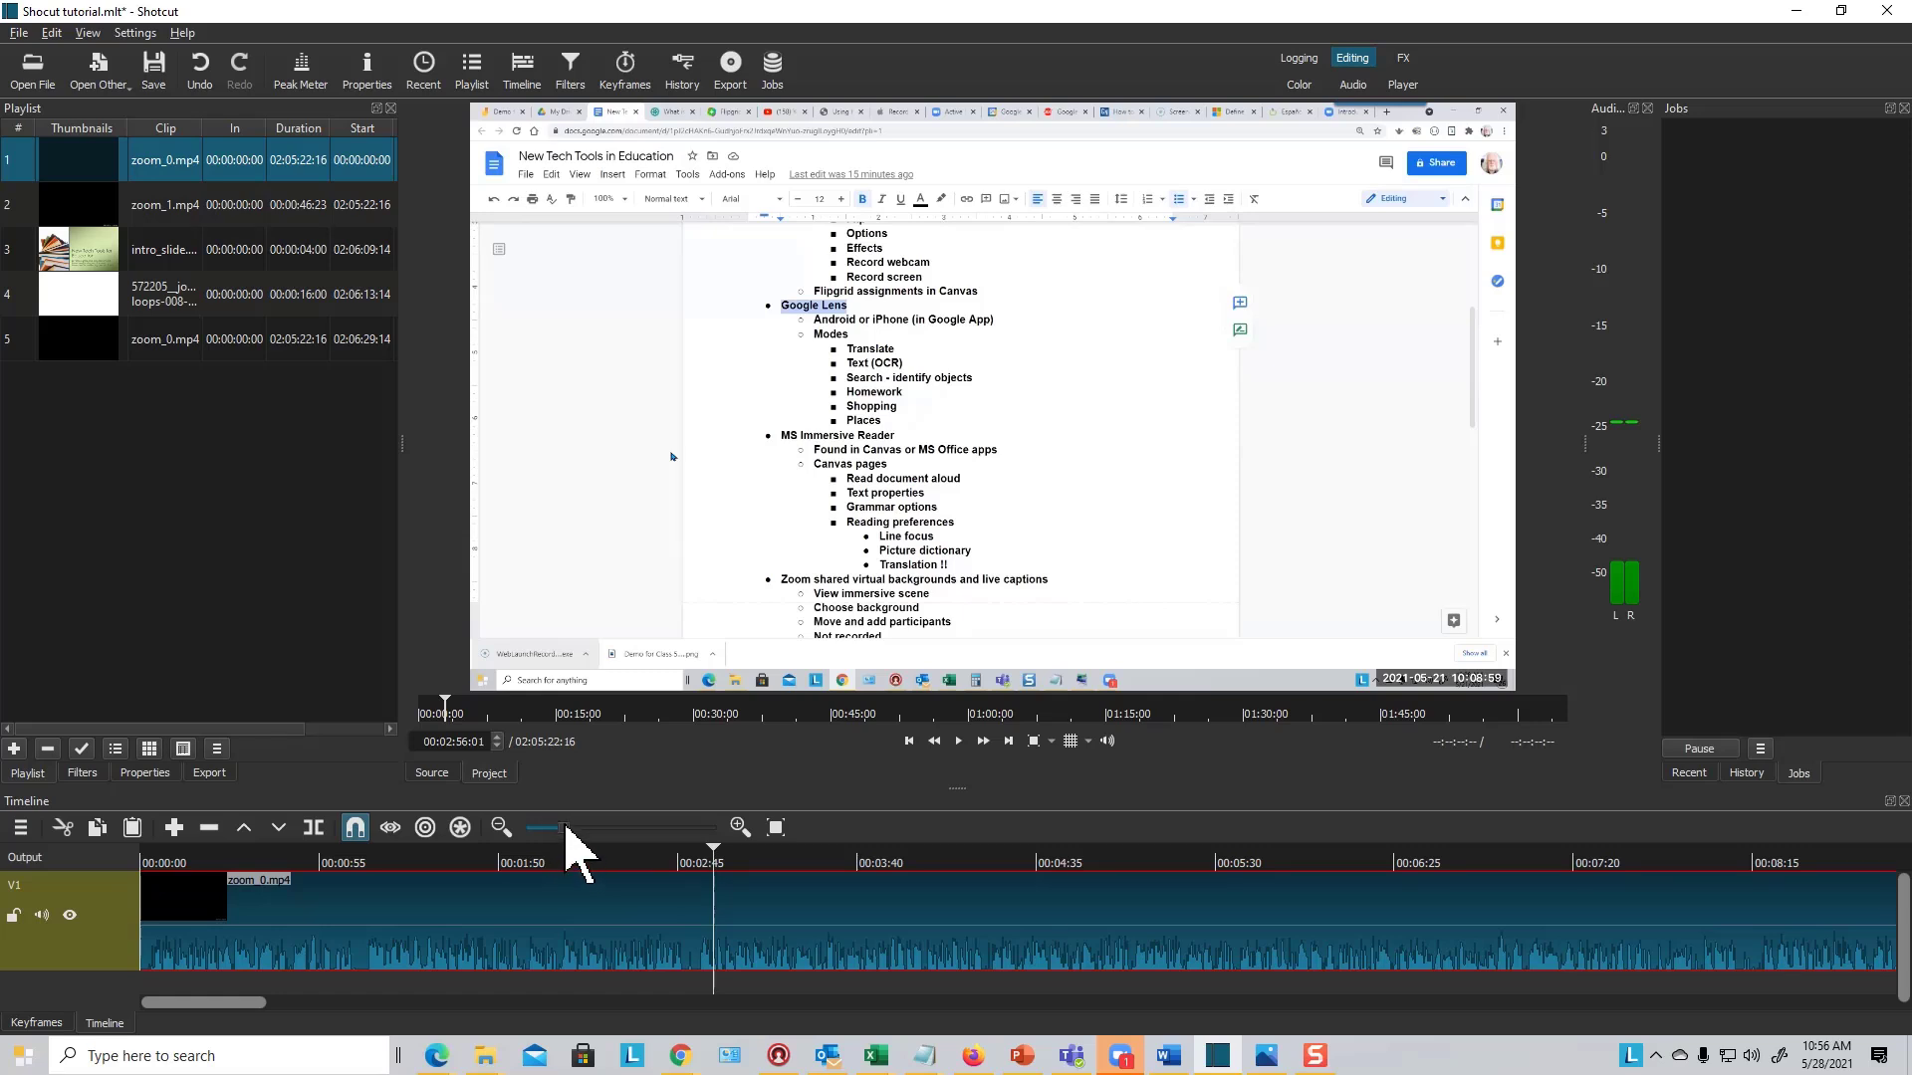
mouse_move(566, 827)
left_mouse_down()
mouse_move(602, 828)
mouse_move(585, 833)
left_mouse_up()
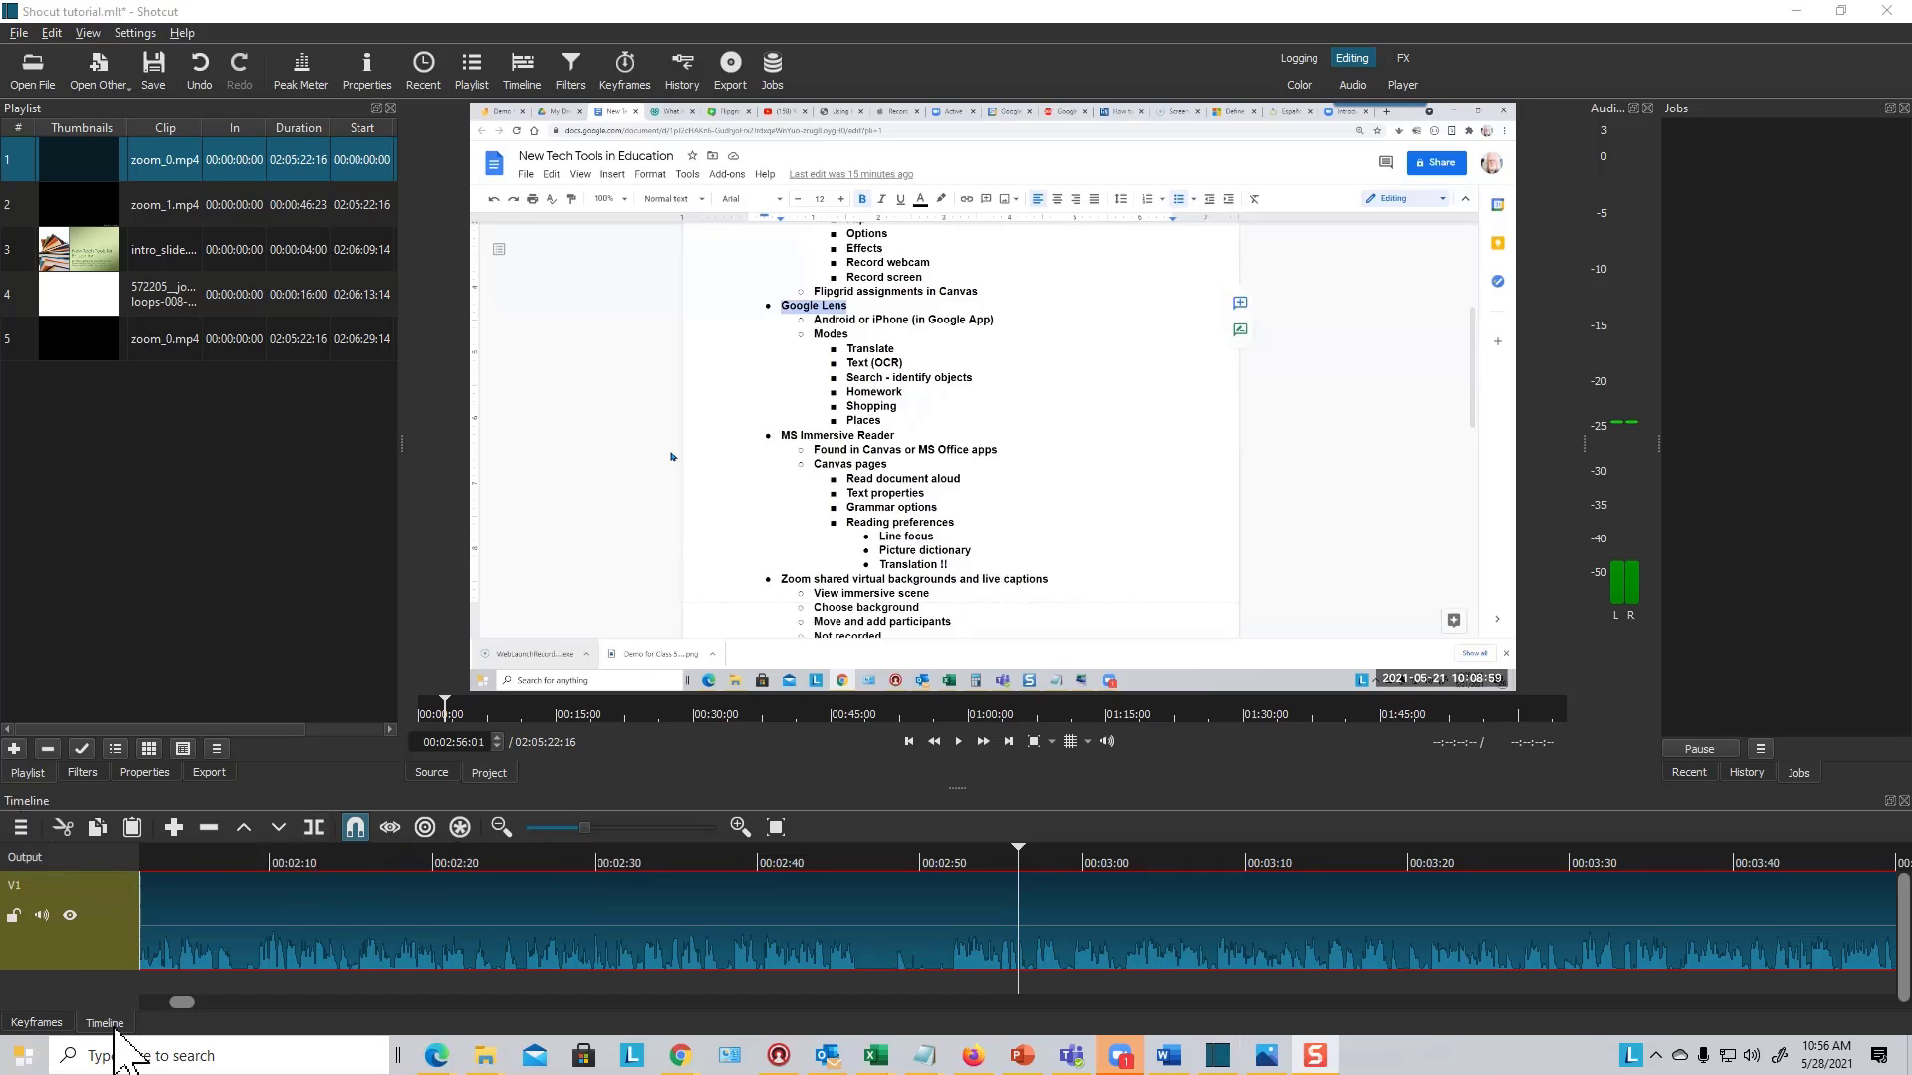
left_click_drag(180, 1003, 146, 1006)
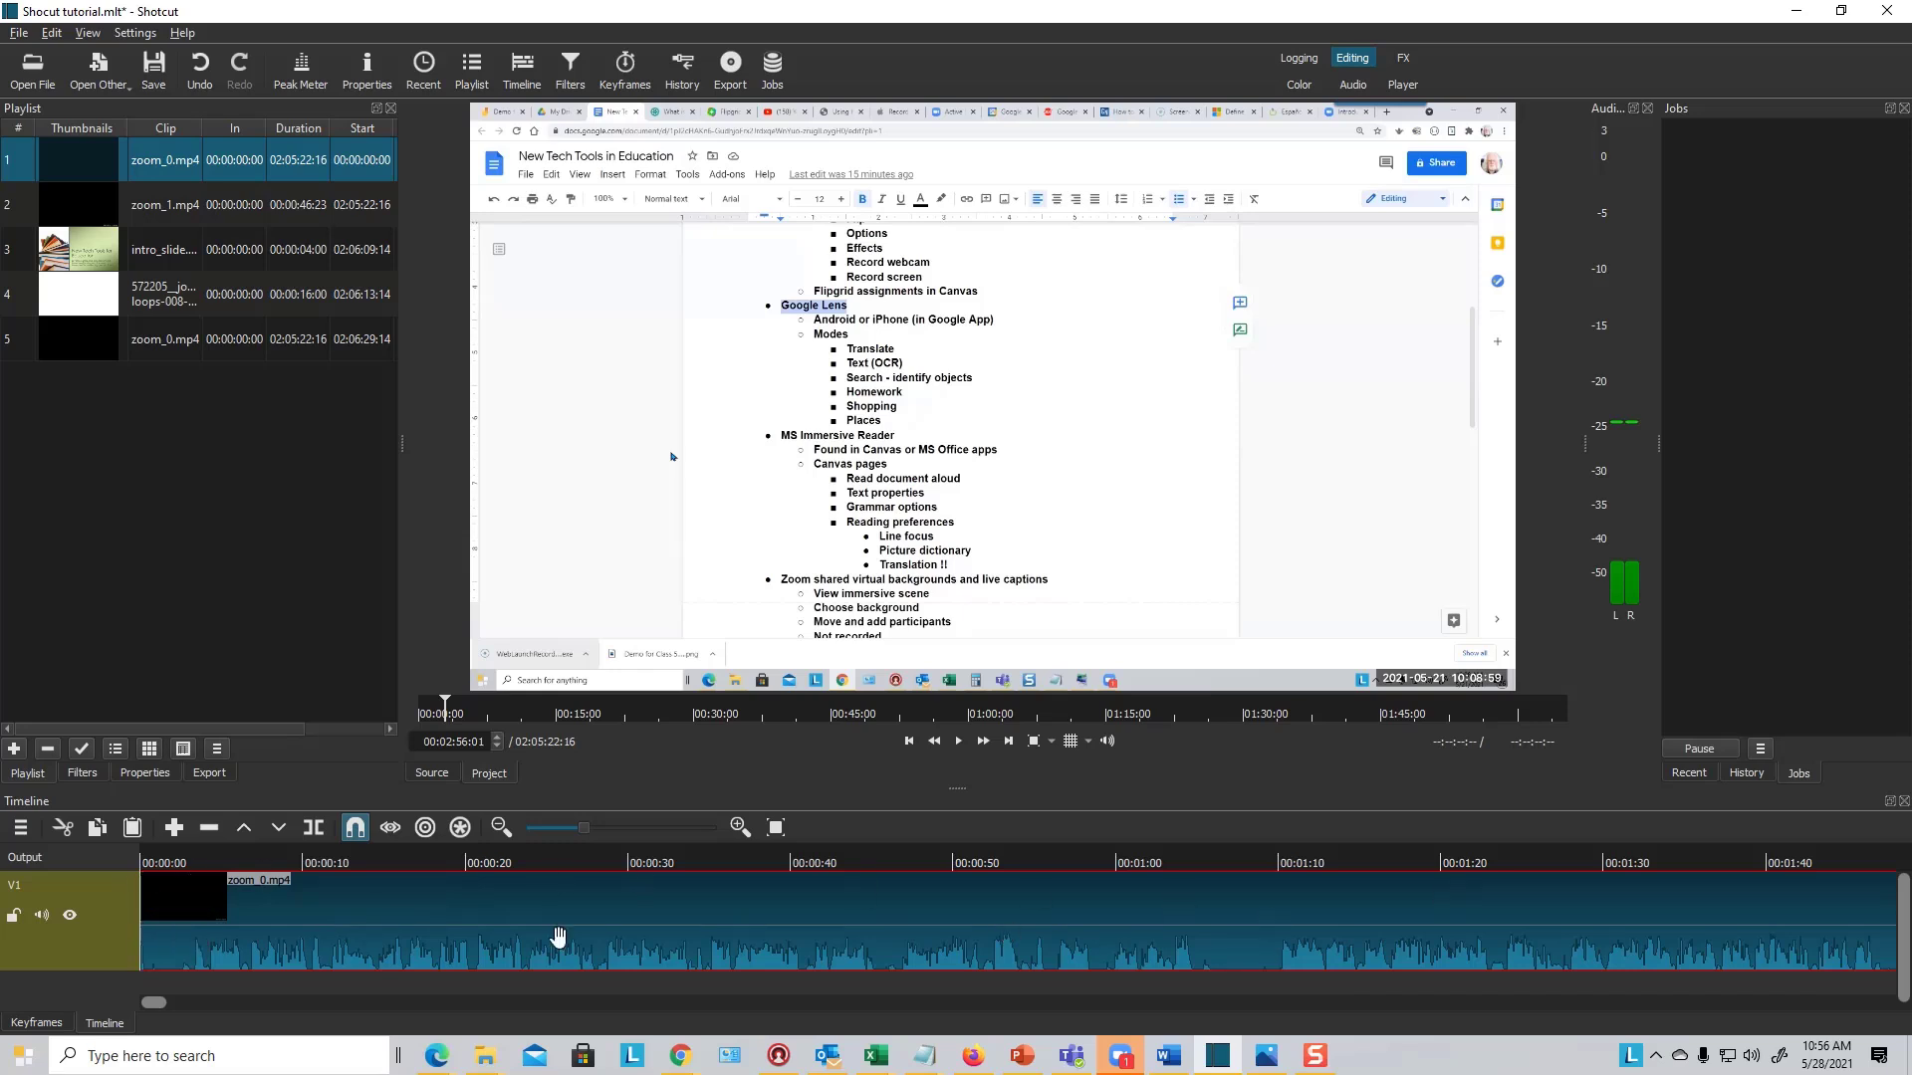
Examine the zoom_0.mp4 clip on the timeline from beginning to end, play its opening seconds, and return the playhead to the start.
left_click_drag(153, 1003, 1882, 1019)
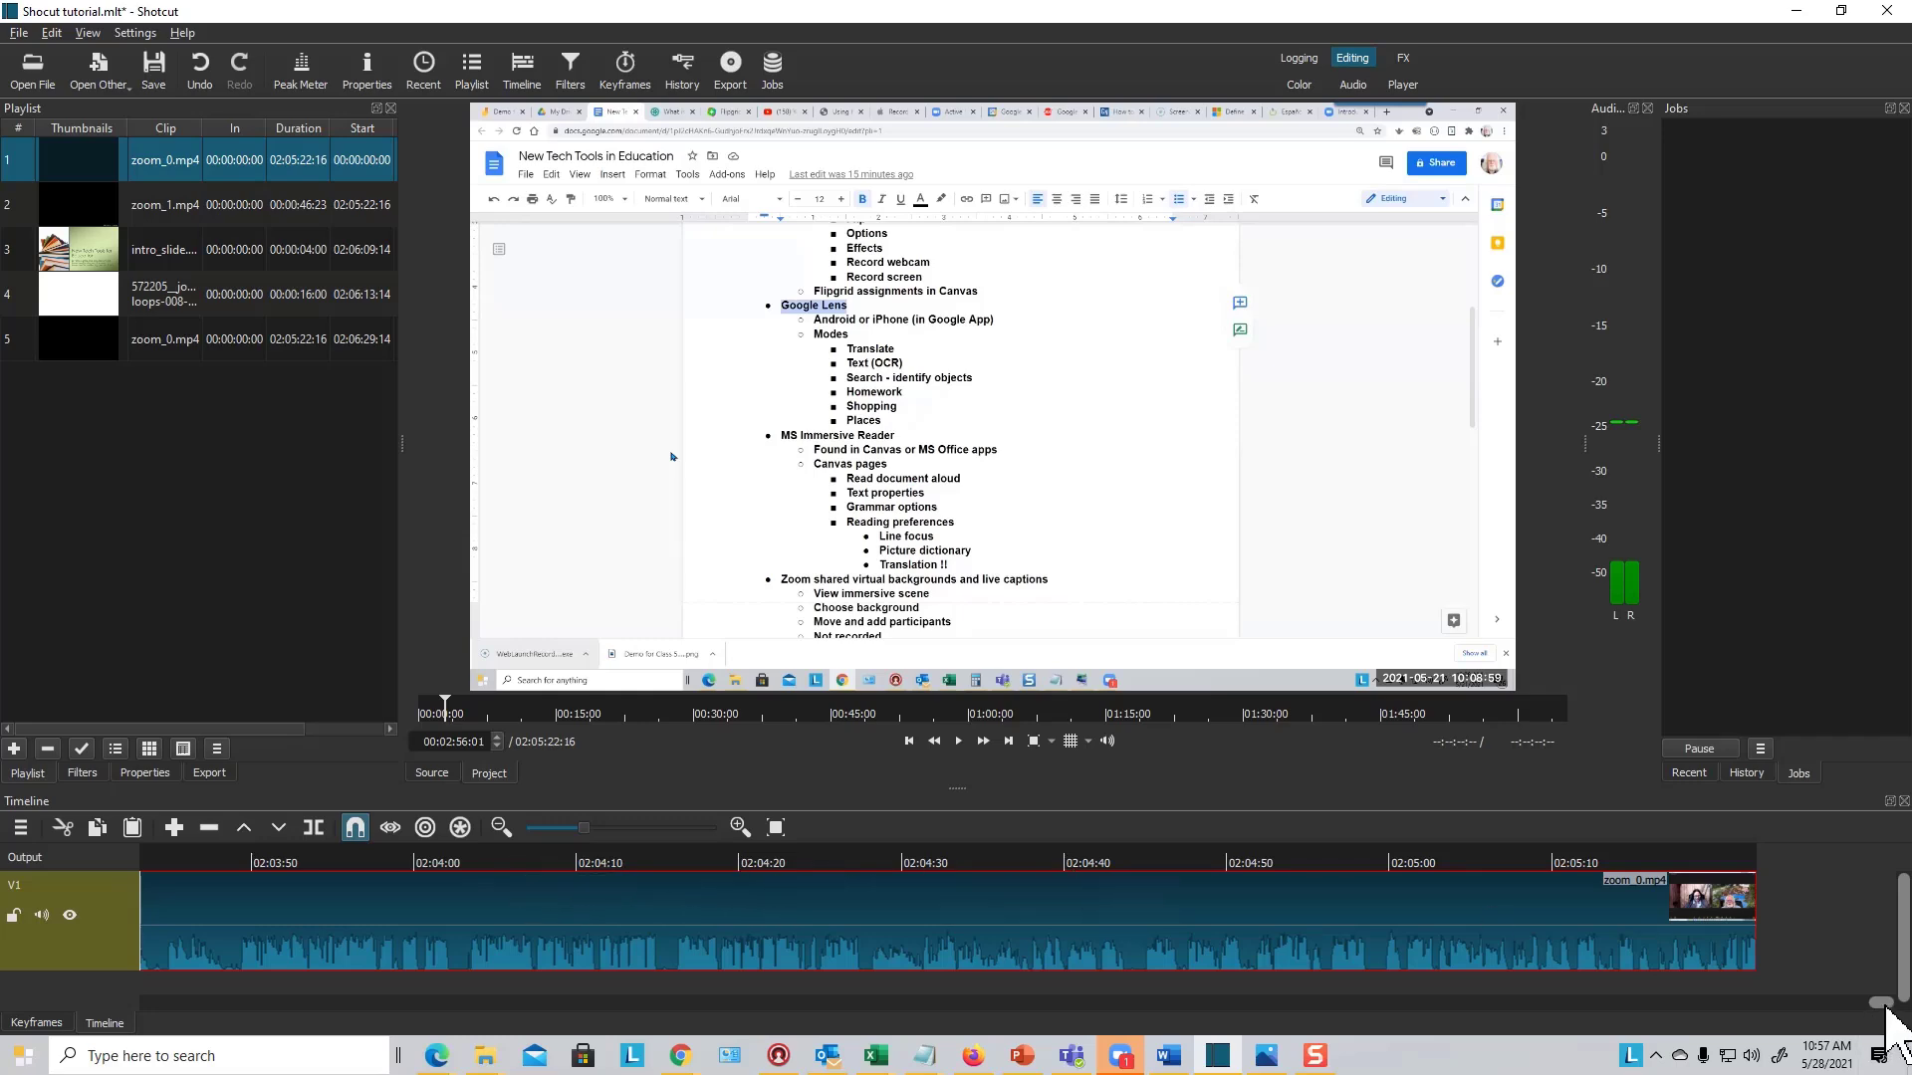
left_click_drag(1881, 1003, 130, 1054)
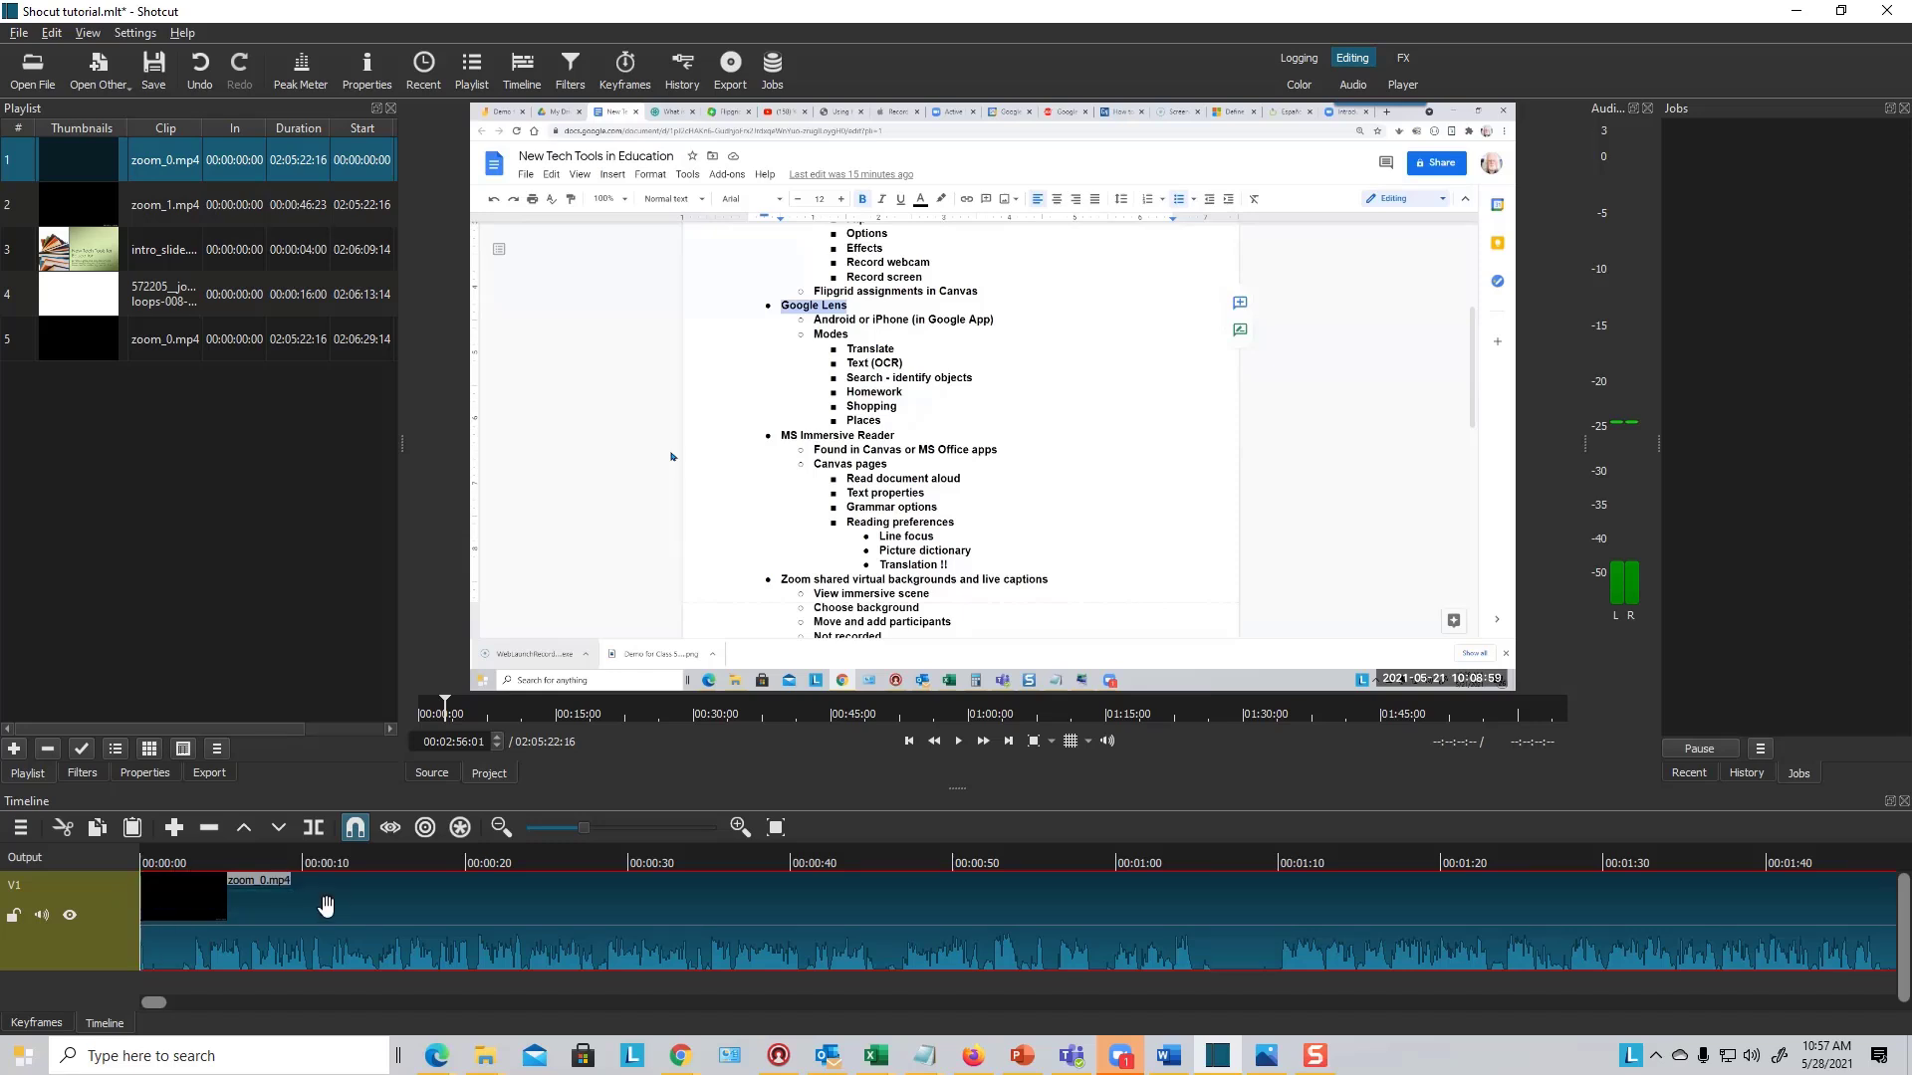
left_click(156, 884)
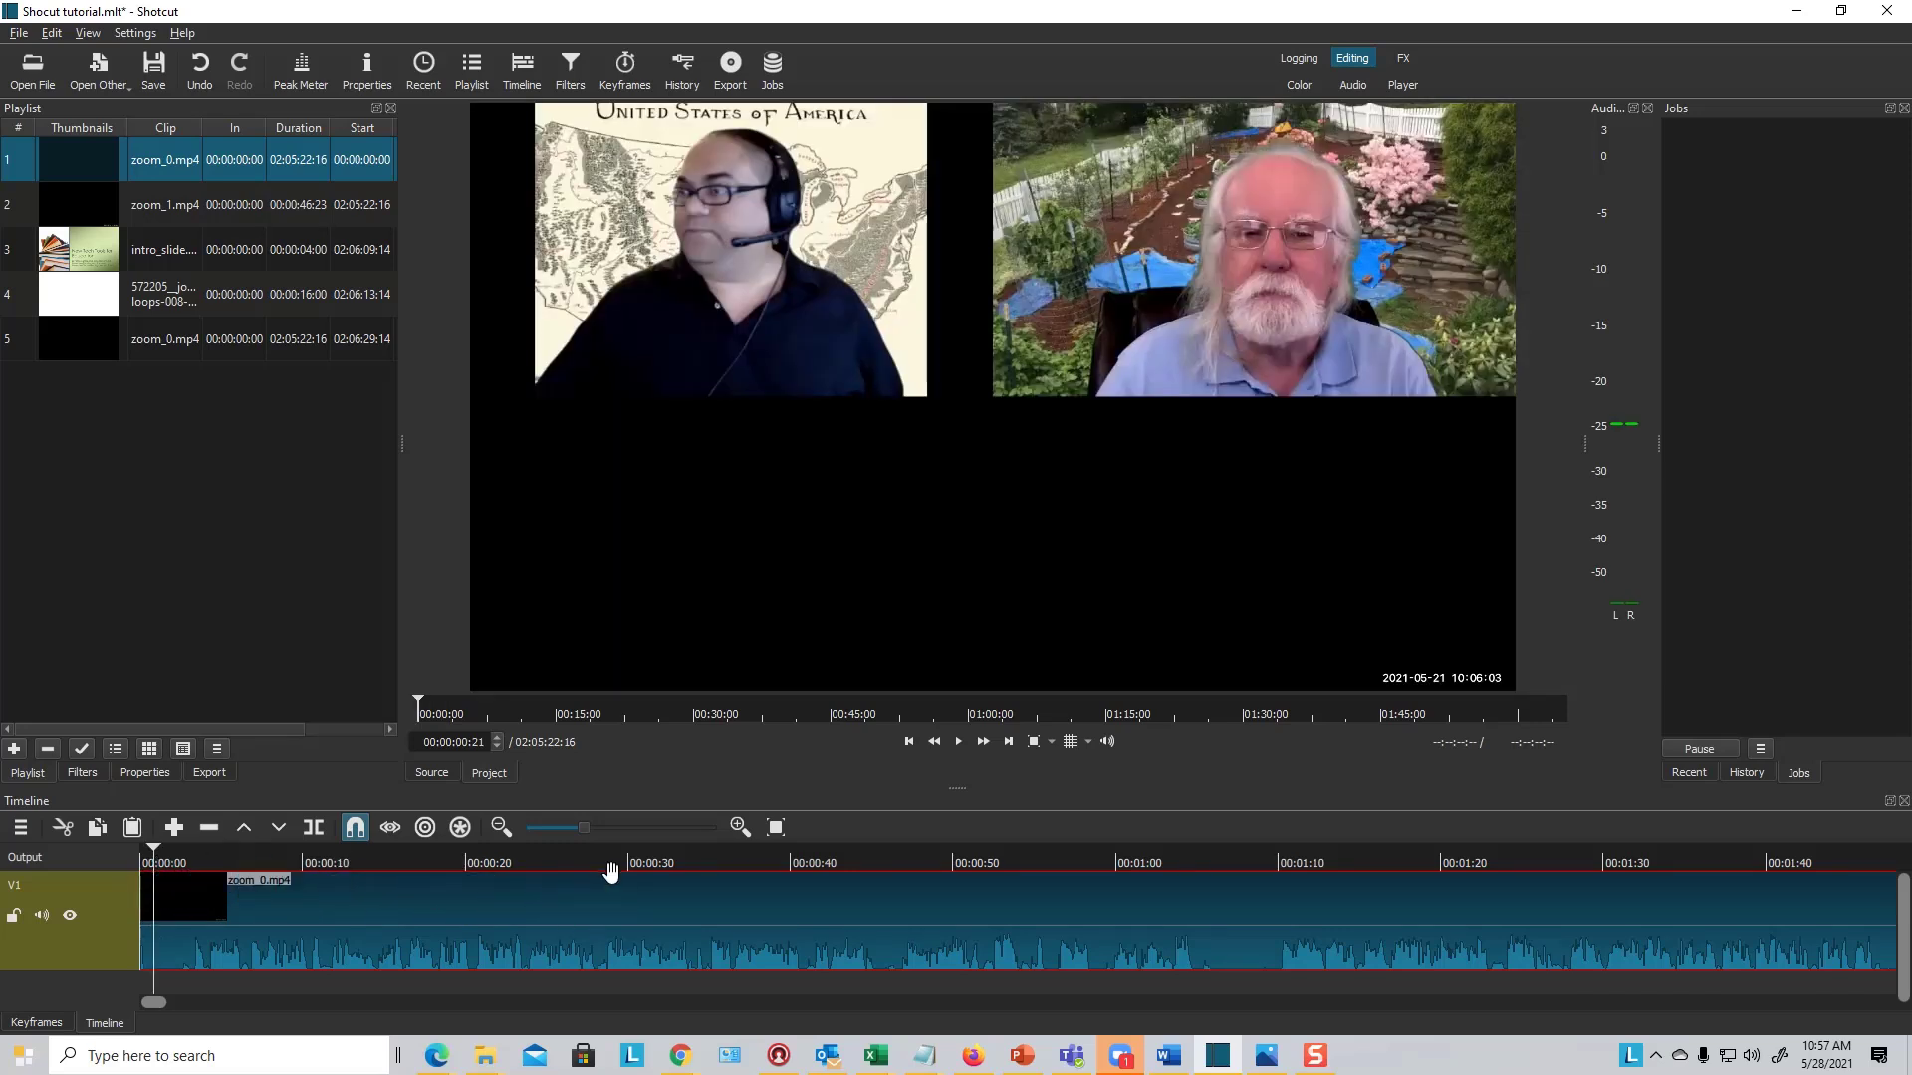
left_click(400, 879)
left_click(174, 873)
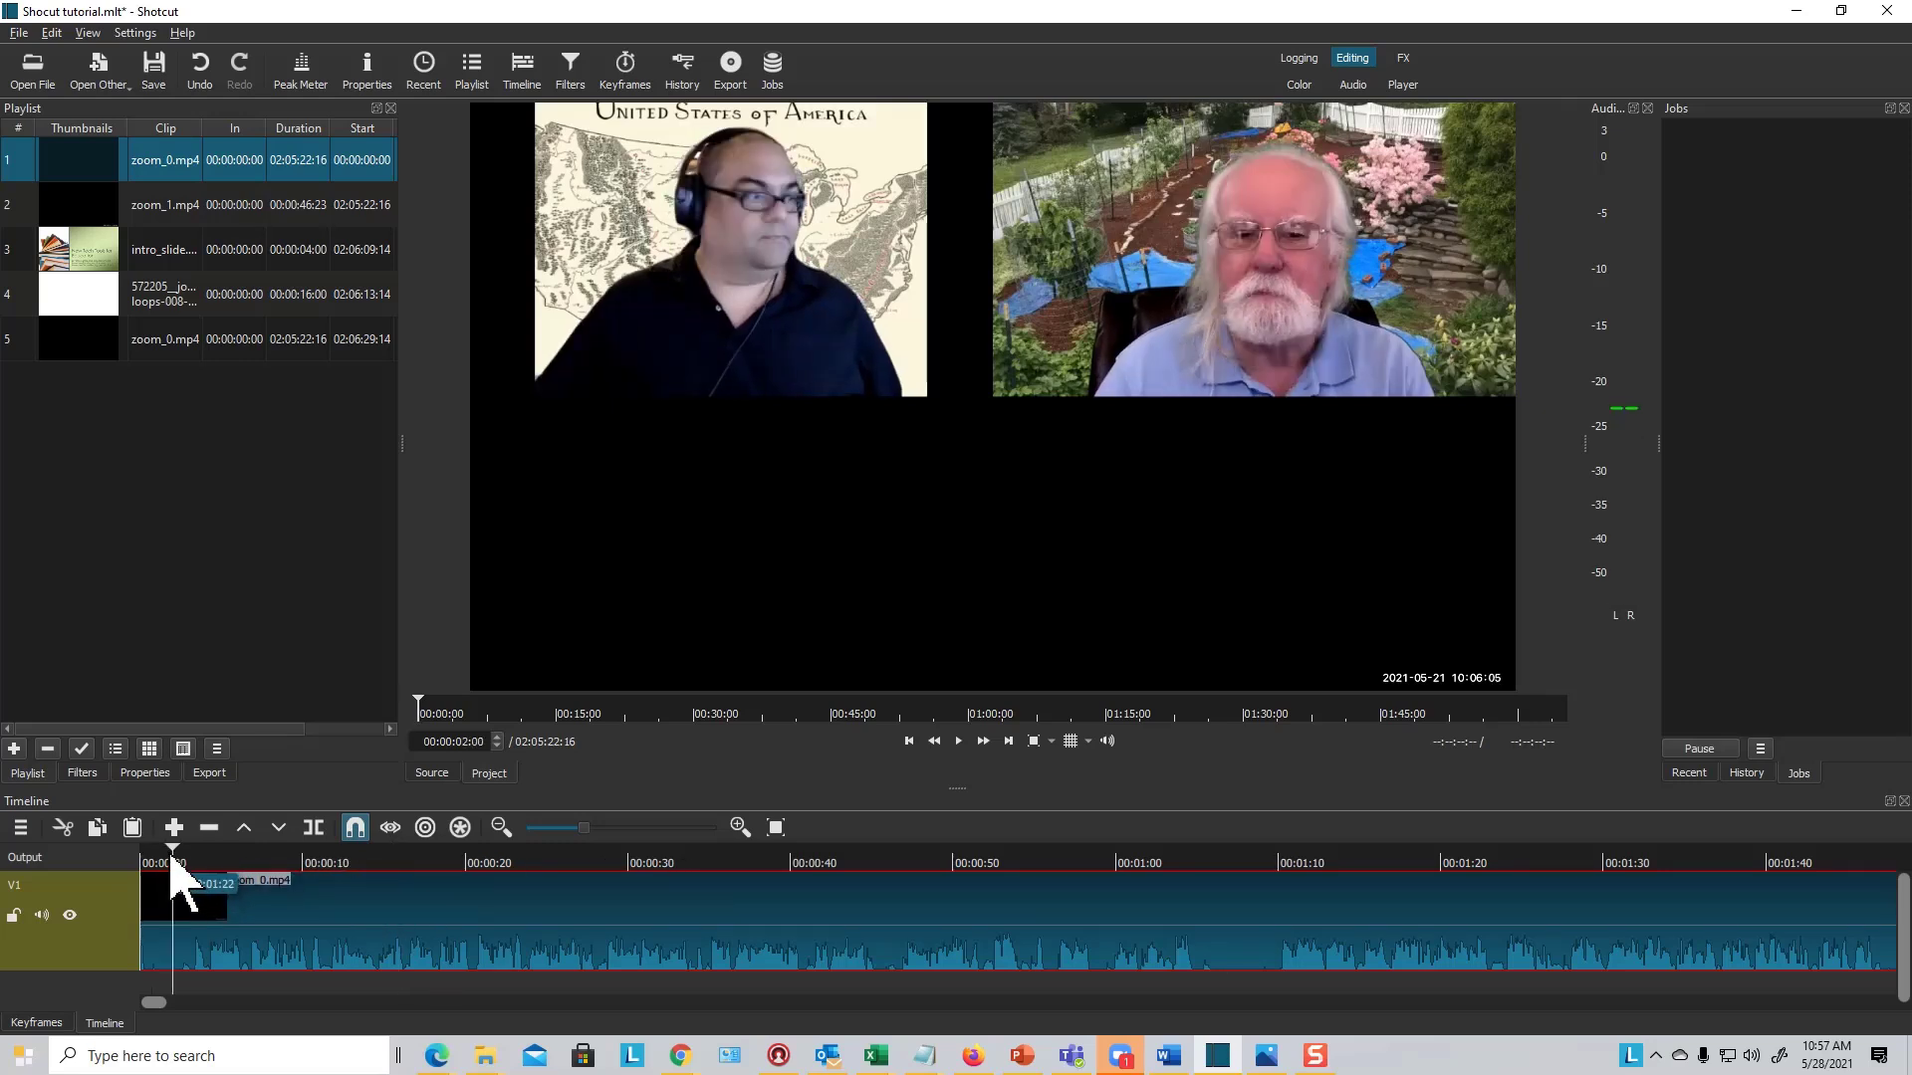
left_click_drag(174, 849, 137, 903)
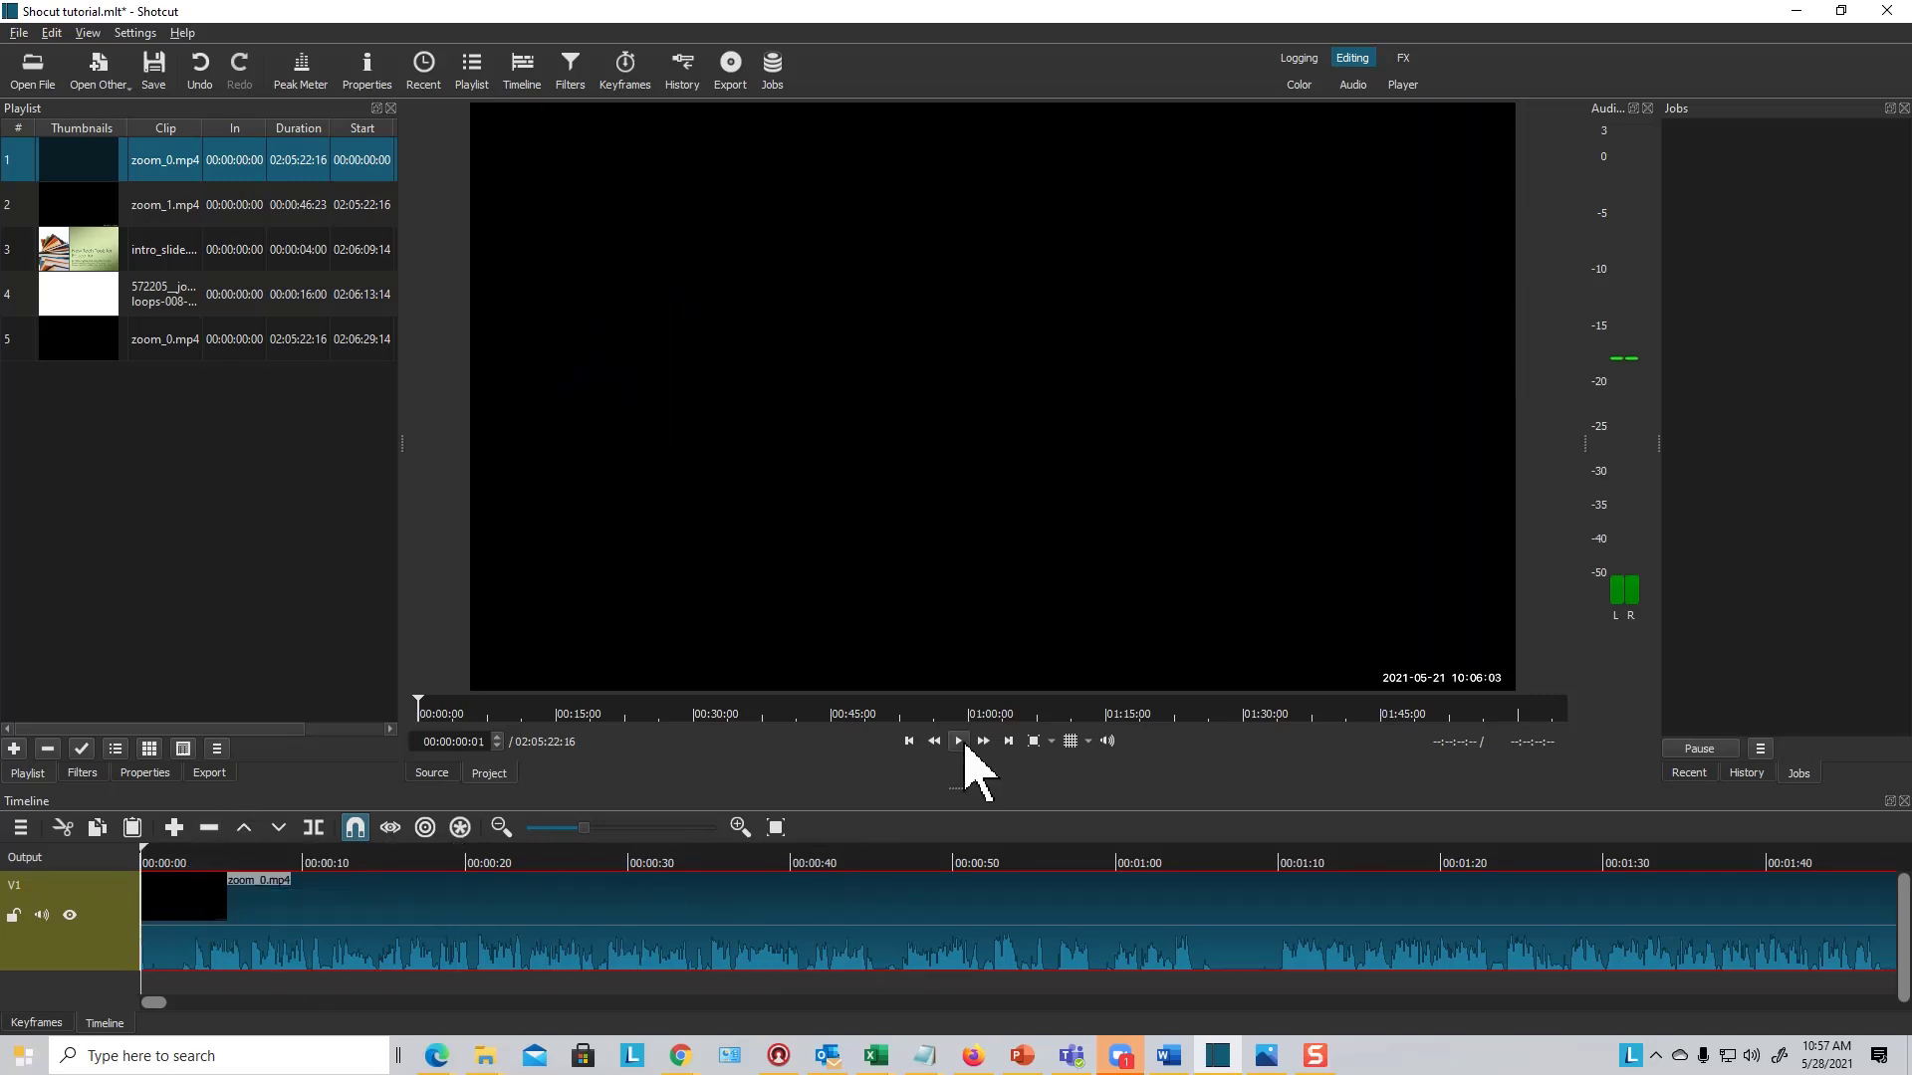
left_click(960, 745)
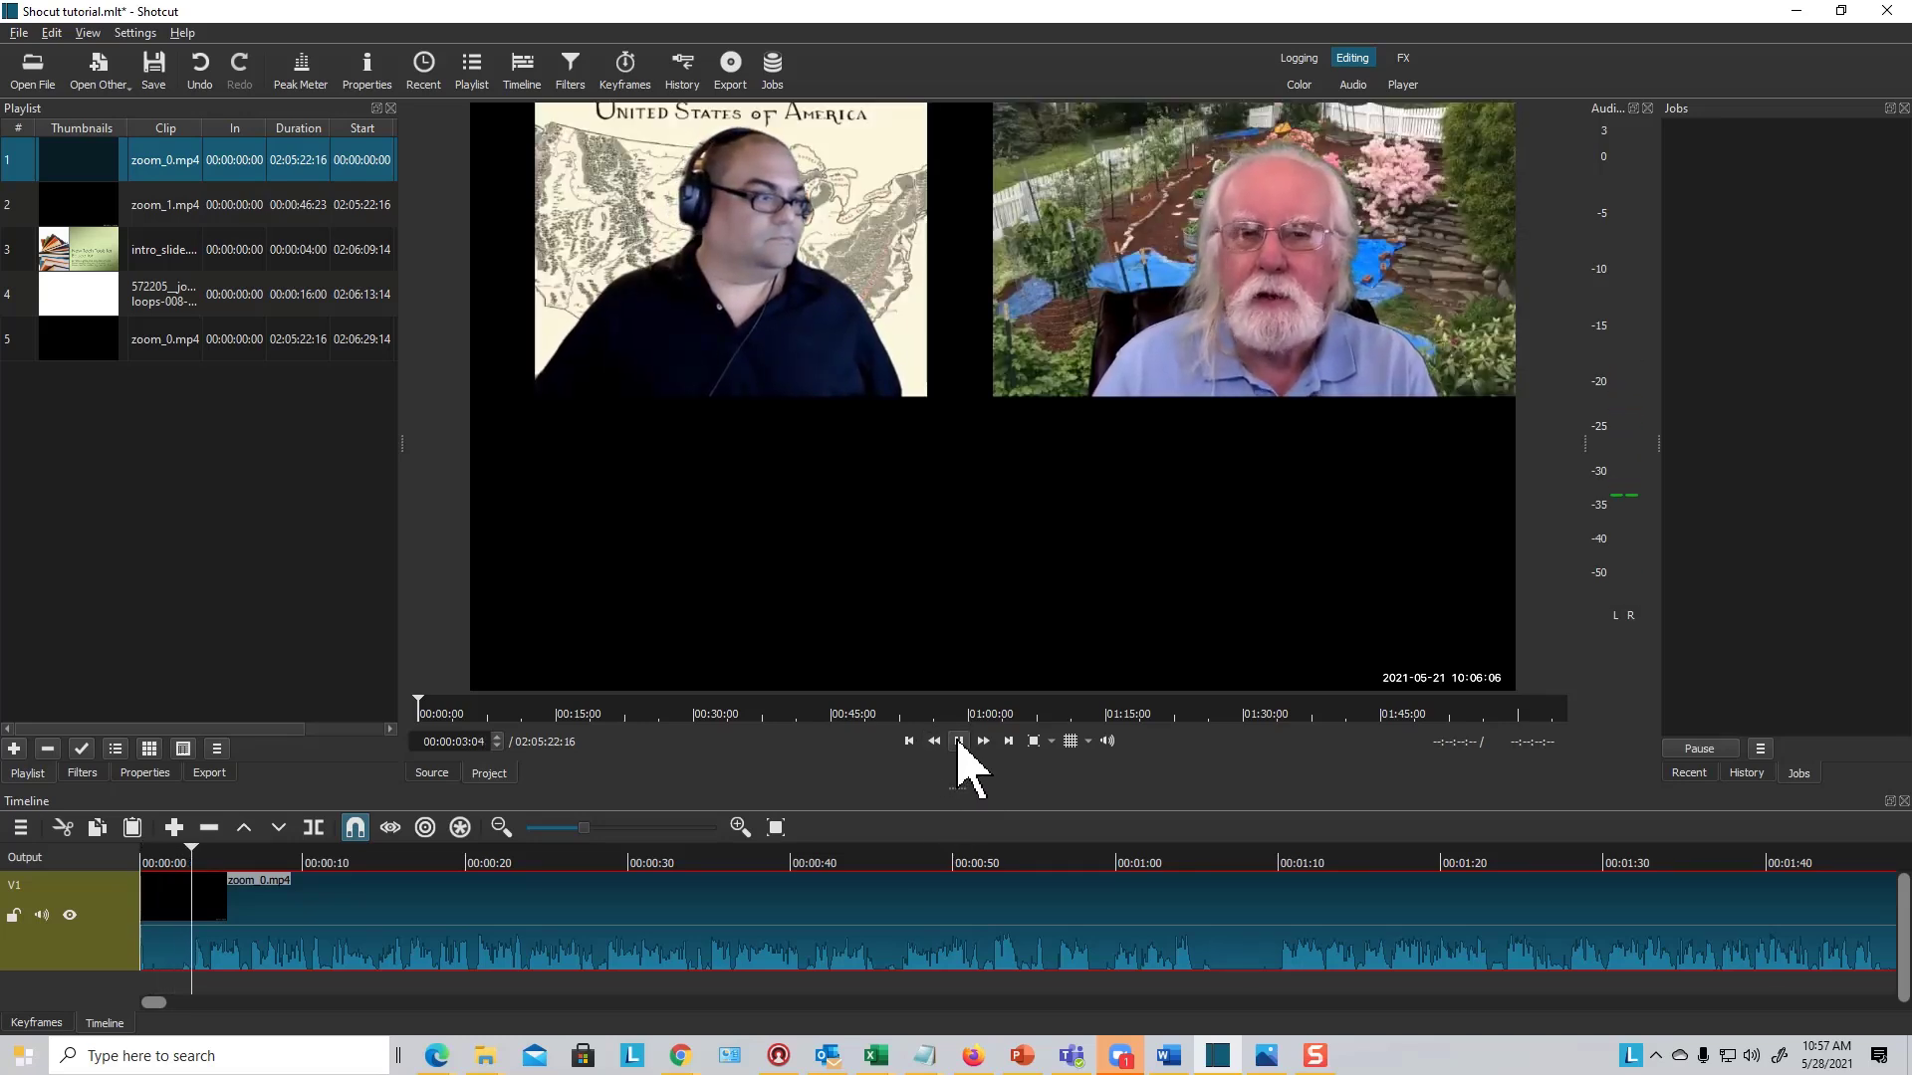
left_click(959, 742)
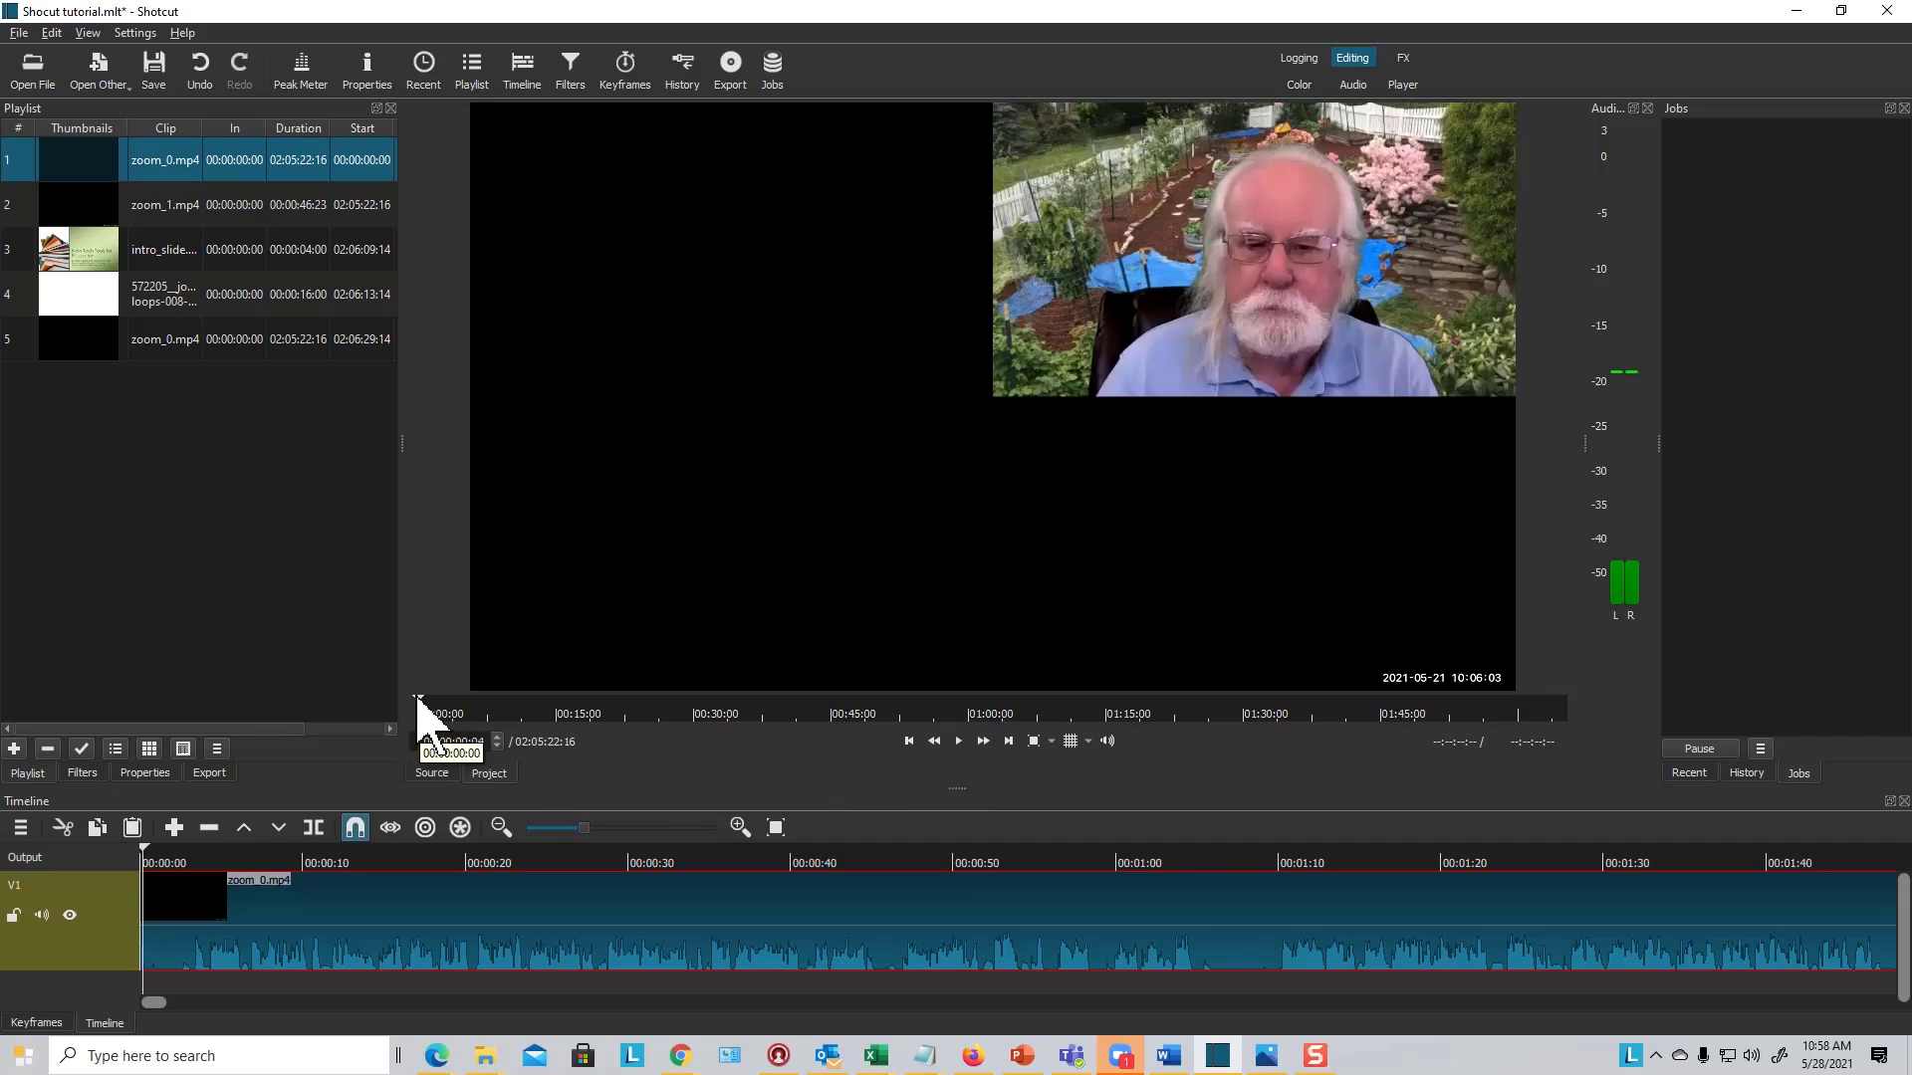
mouse_move(418, 707)
left_mouse_down()
mouse_move(1480, 734)
mouse_move(426, 680)
mouse_move(416, 697)
left_mouse_up()
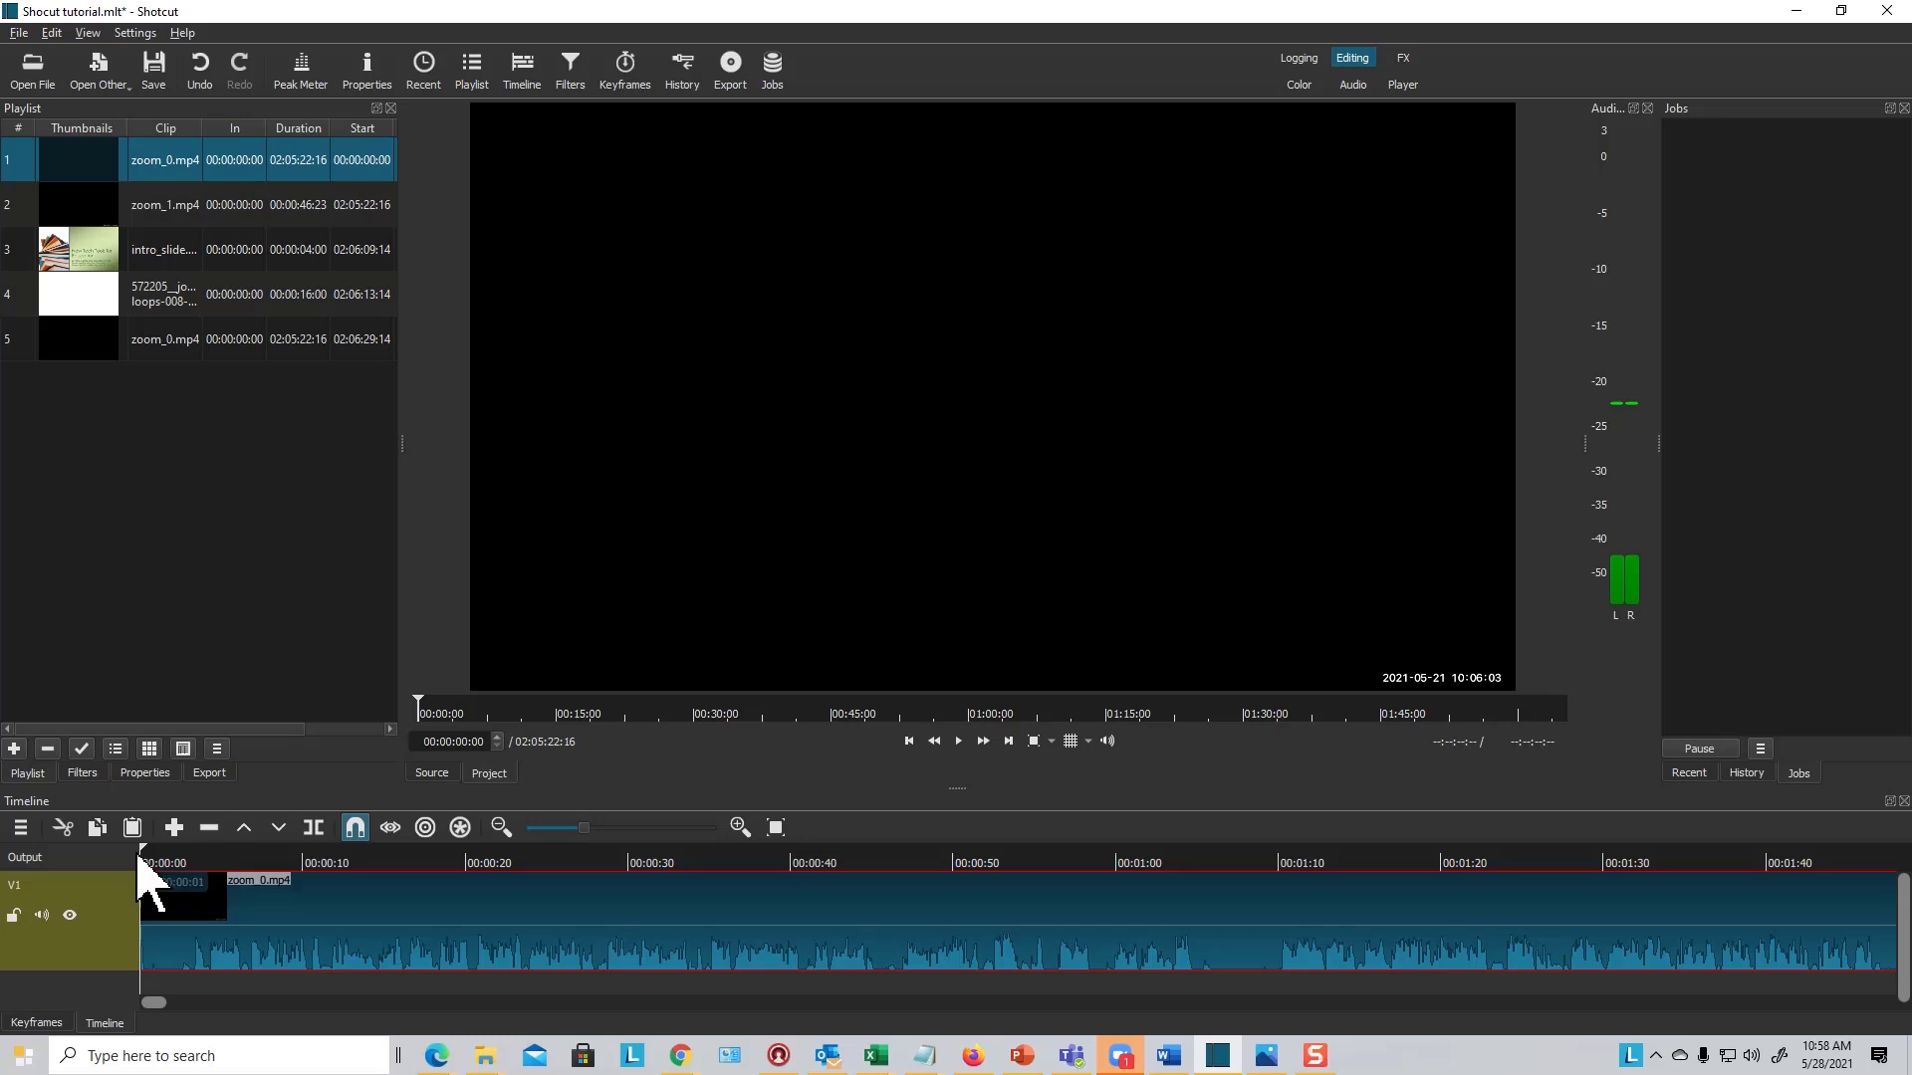
left_click_drag(142, 850, 144, 892)
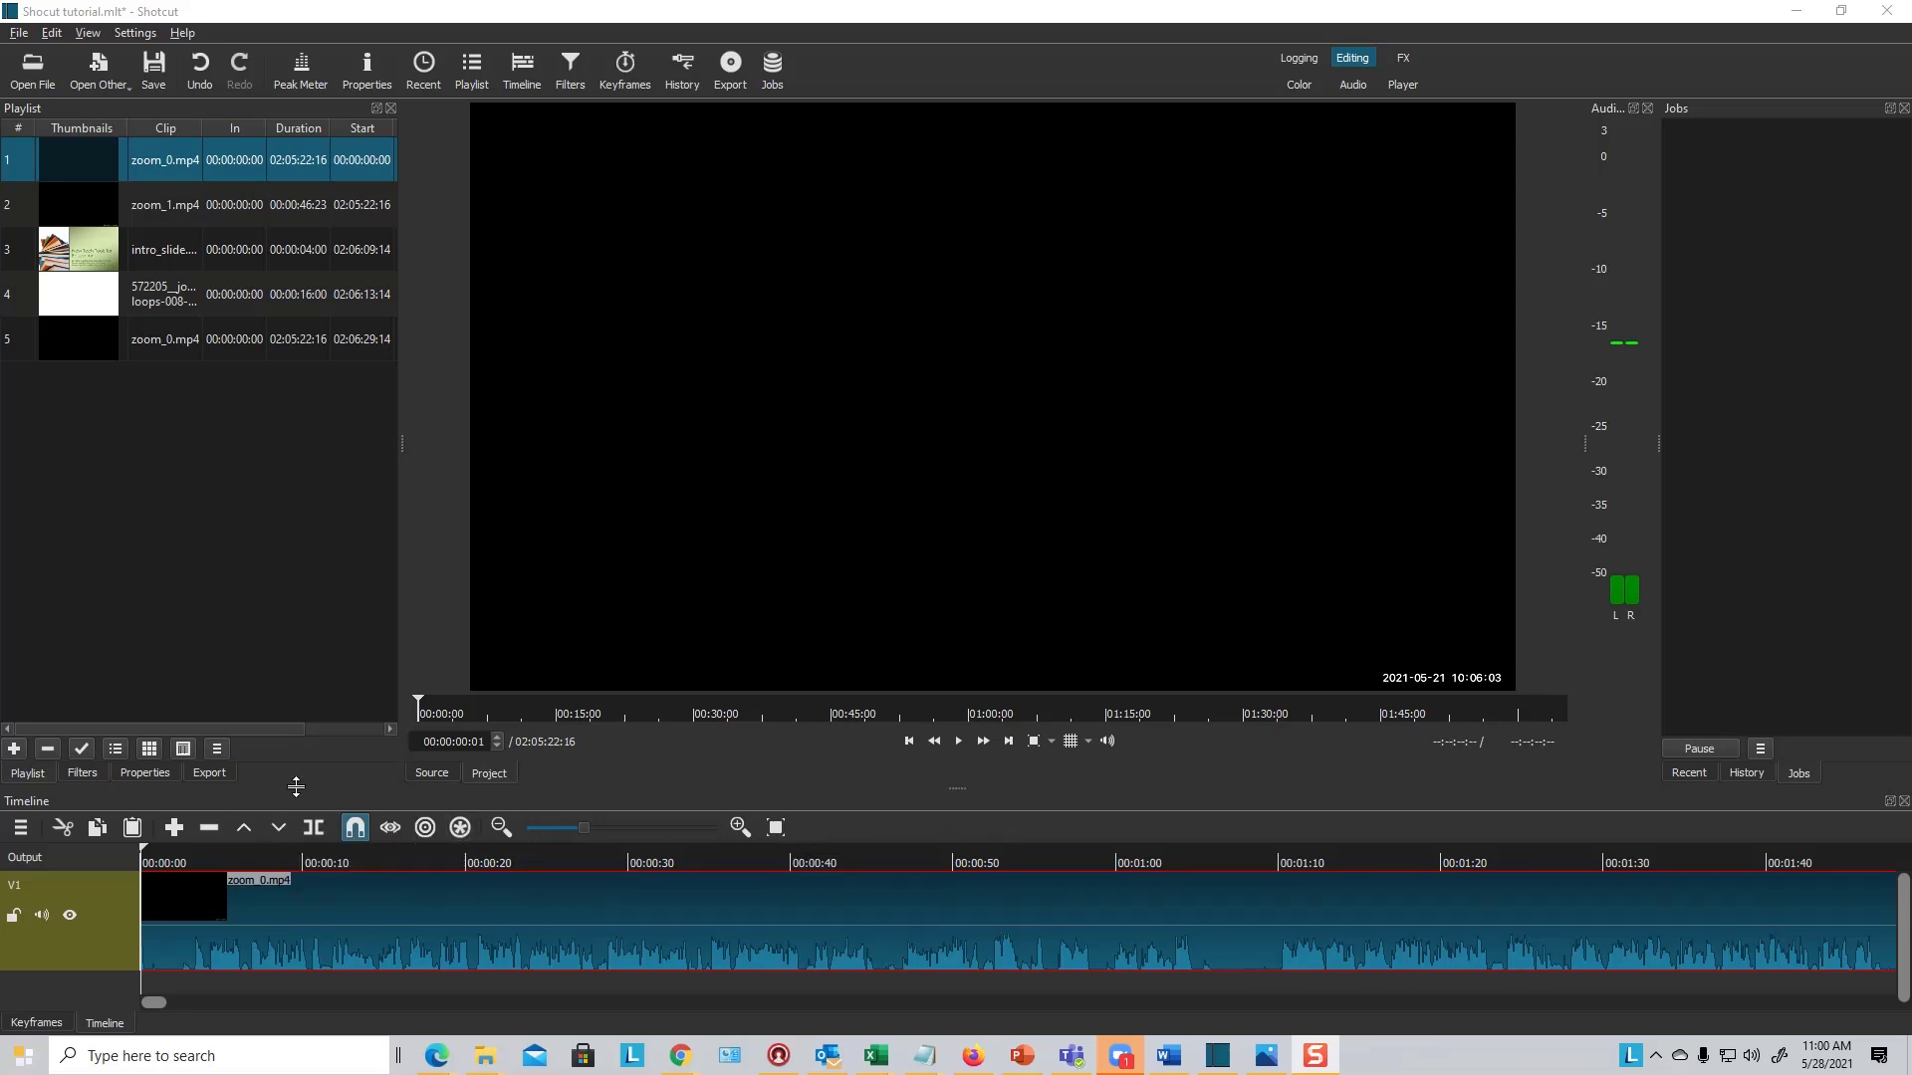
Play the opening of zoom_0.mp4 to find where the talk begins, and place the playhead at 00:00:02:05.
left_click(958, 742)
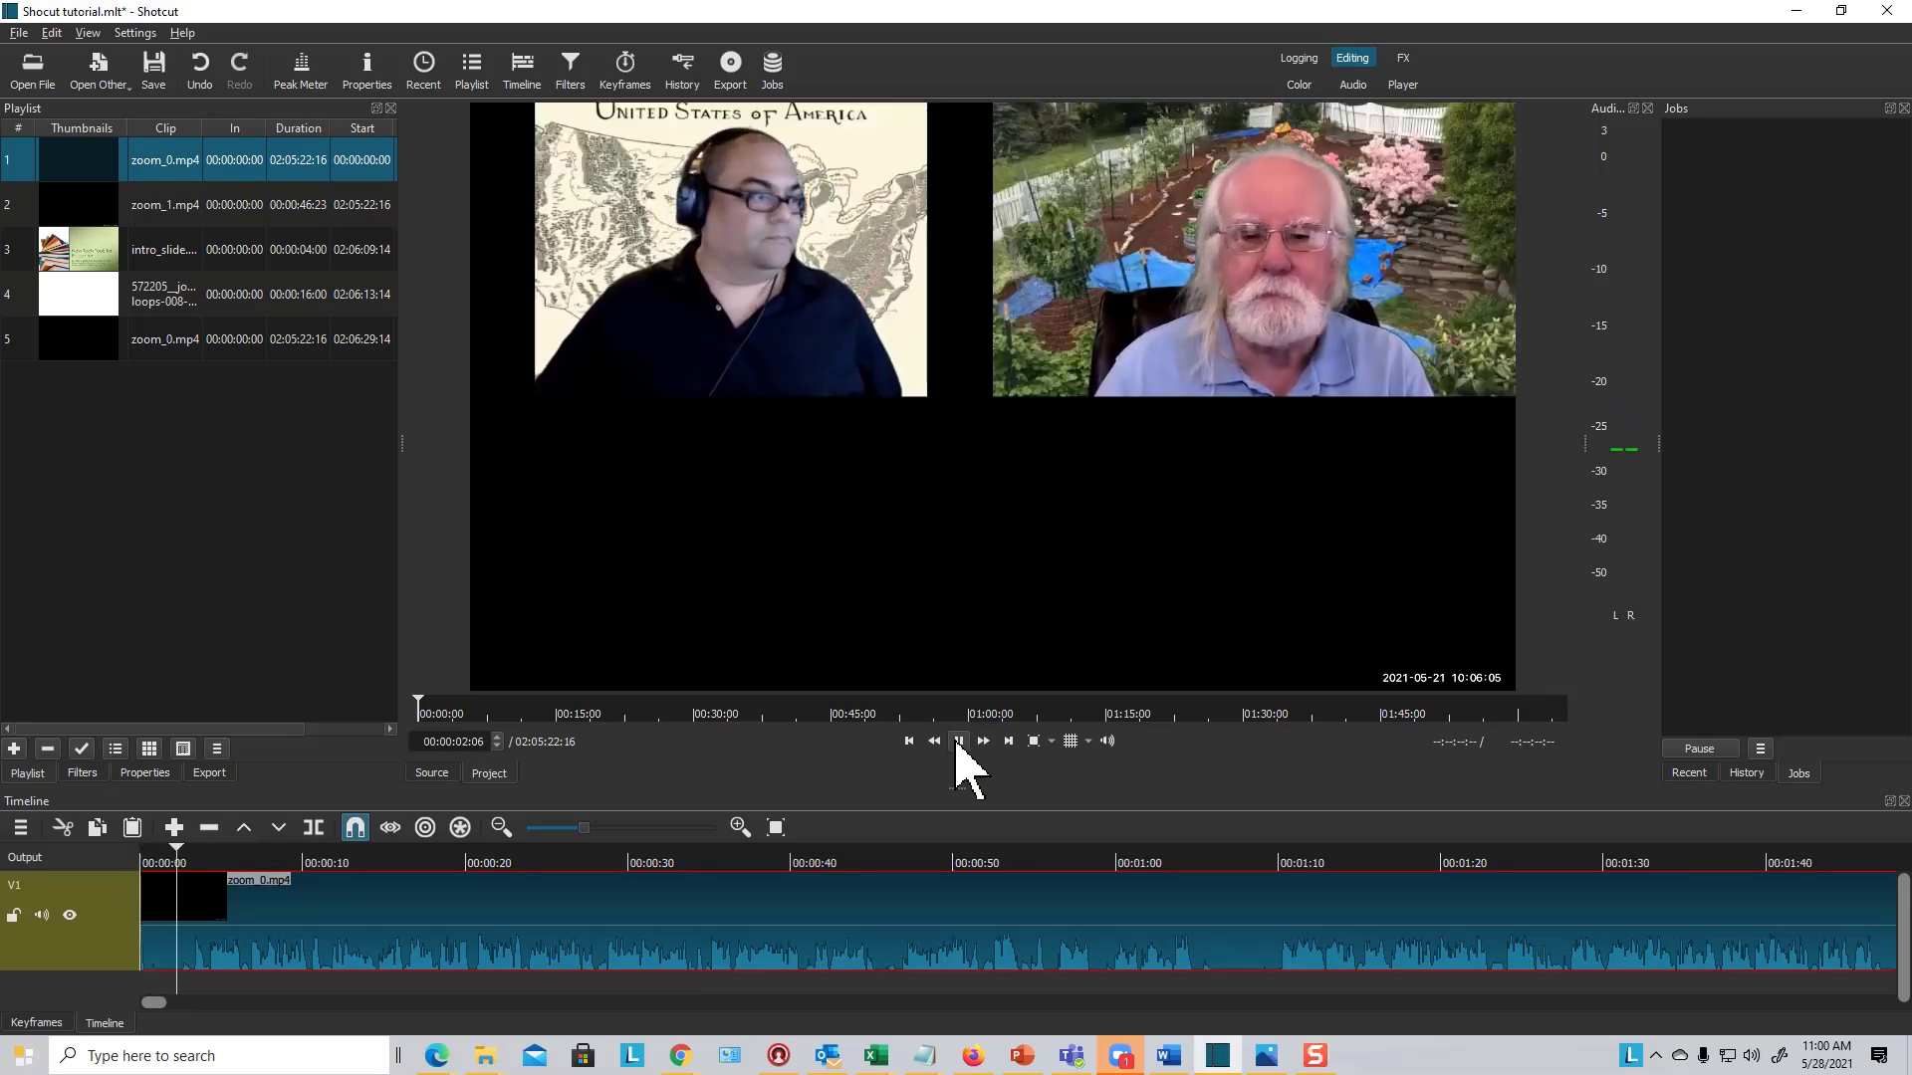
left_click(958, 741)
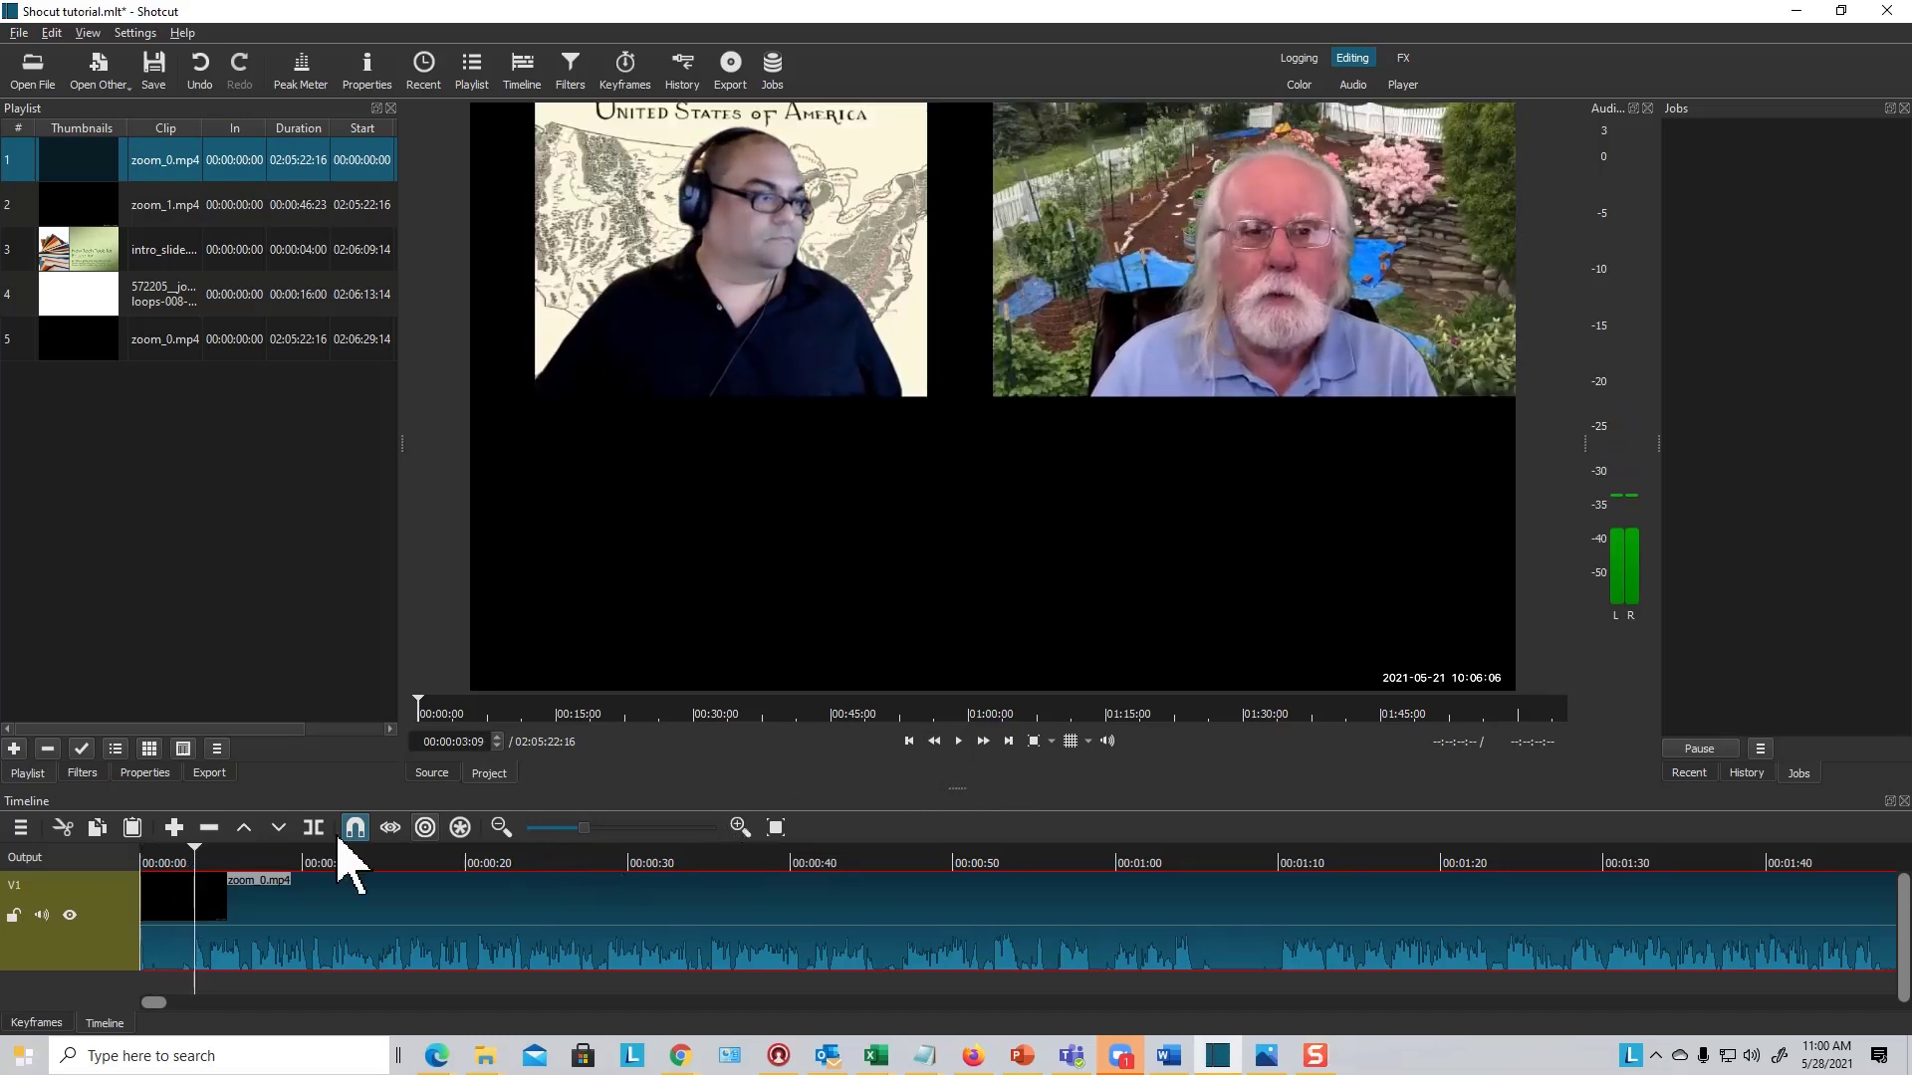
left_click_drag(194, 848, 119, 849)
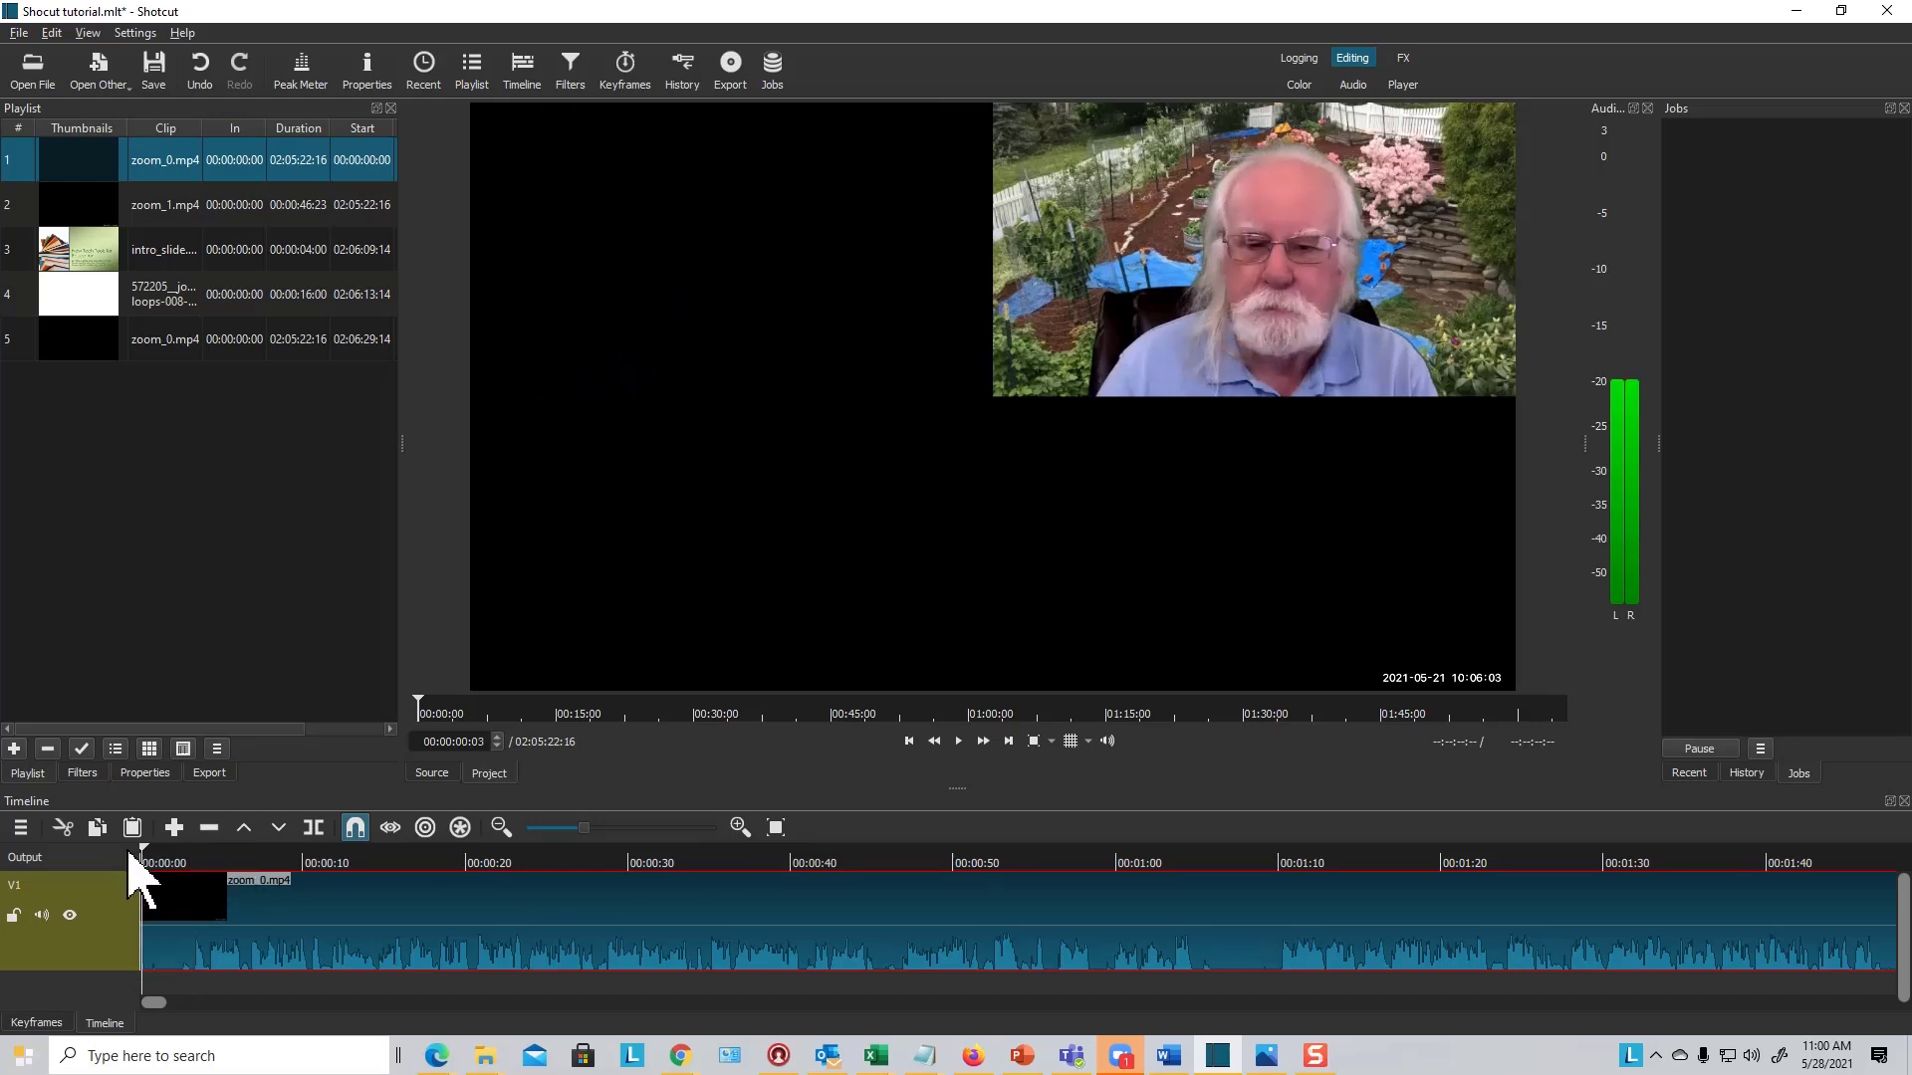
left_click_drag(130, 854, 160, 856)
left_click_drag(162, 856, 175, 857)
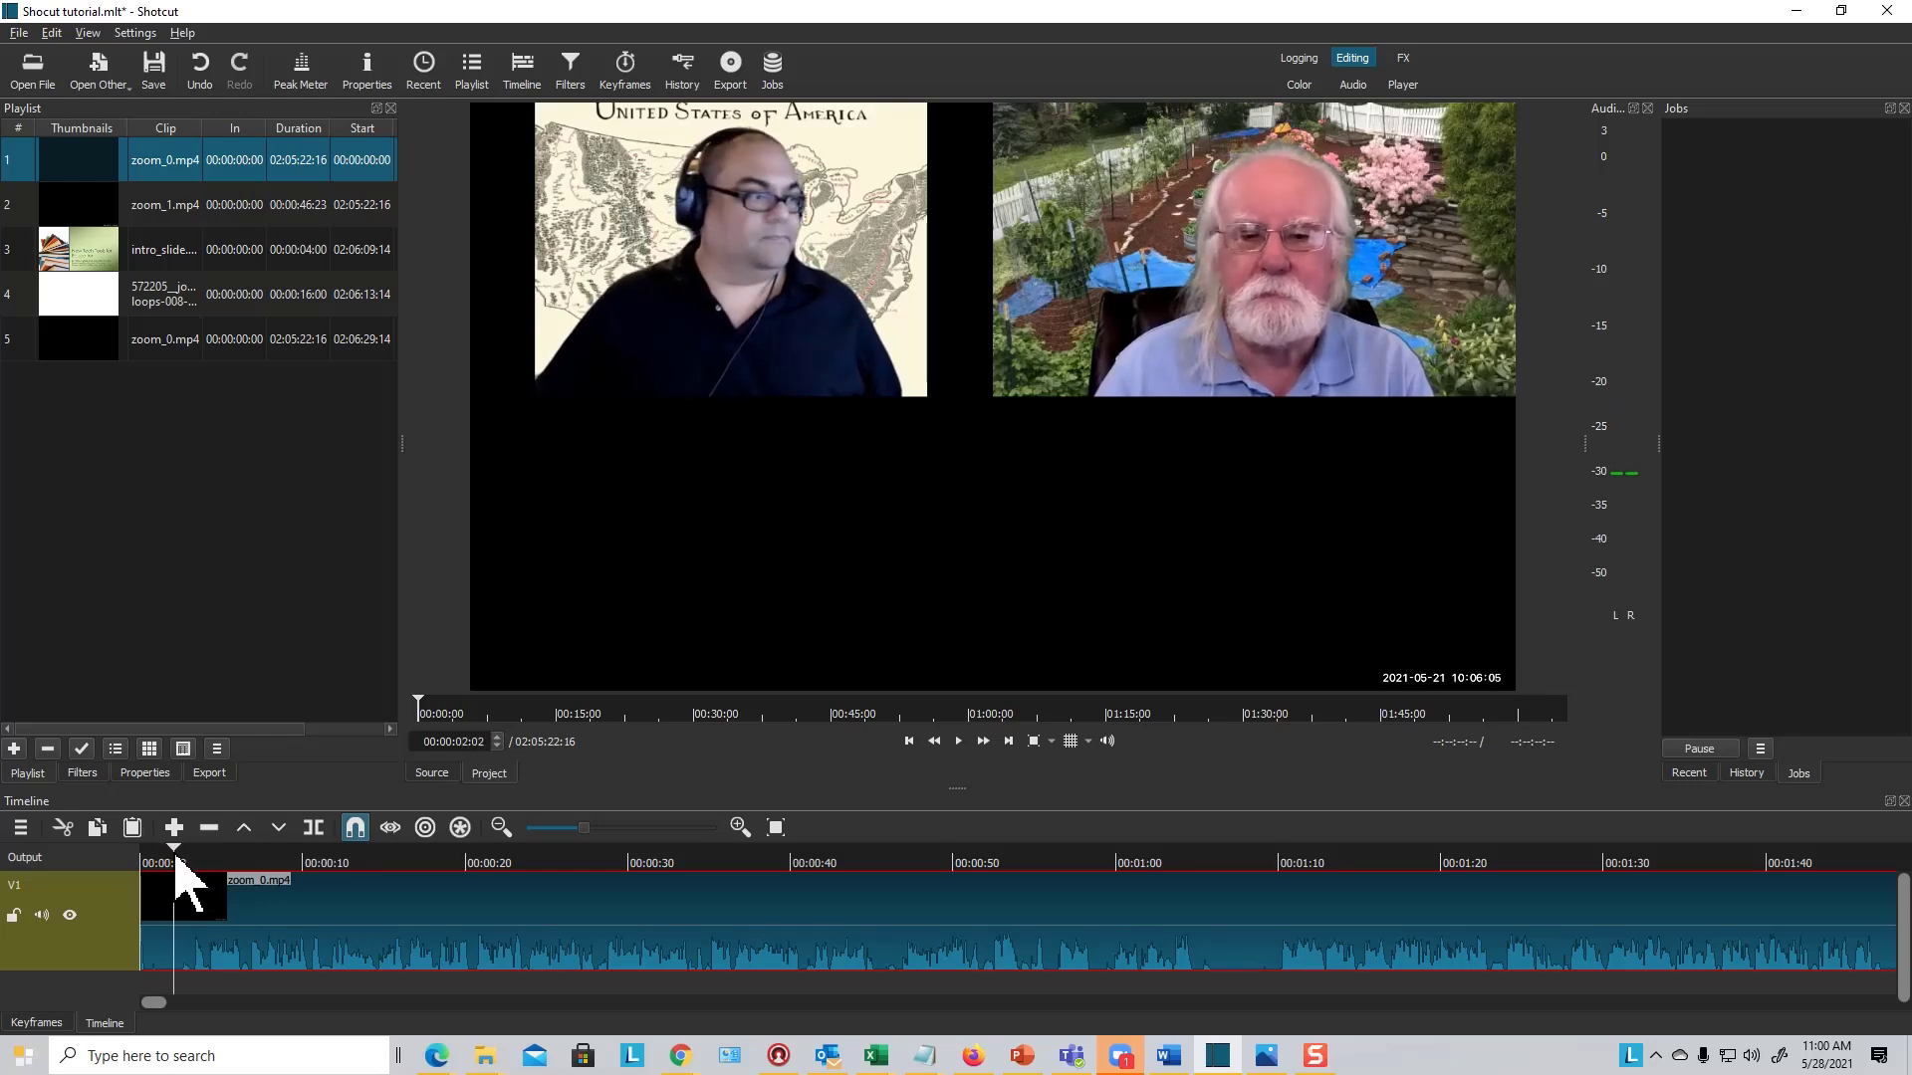
left_click_drag(176, 859, 179, 858)
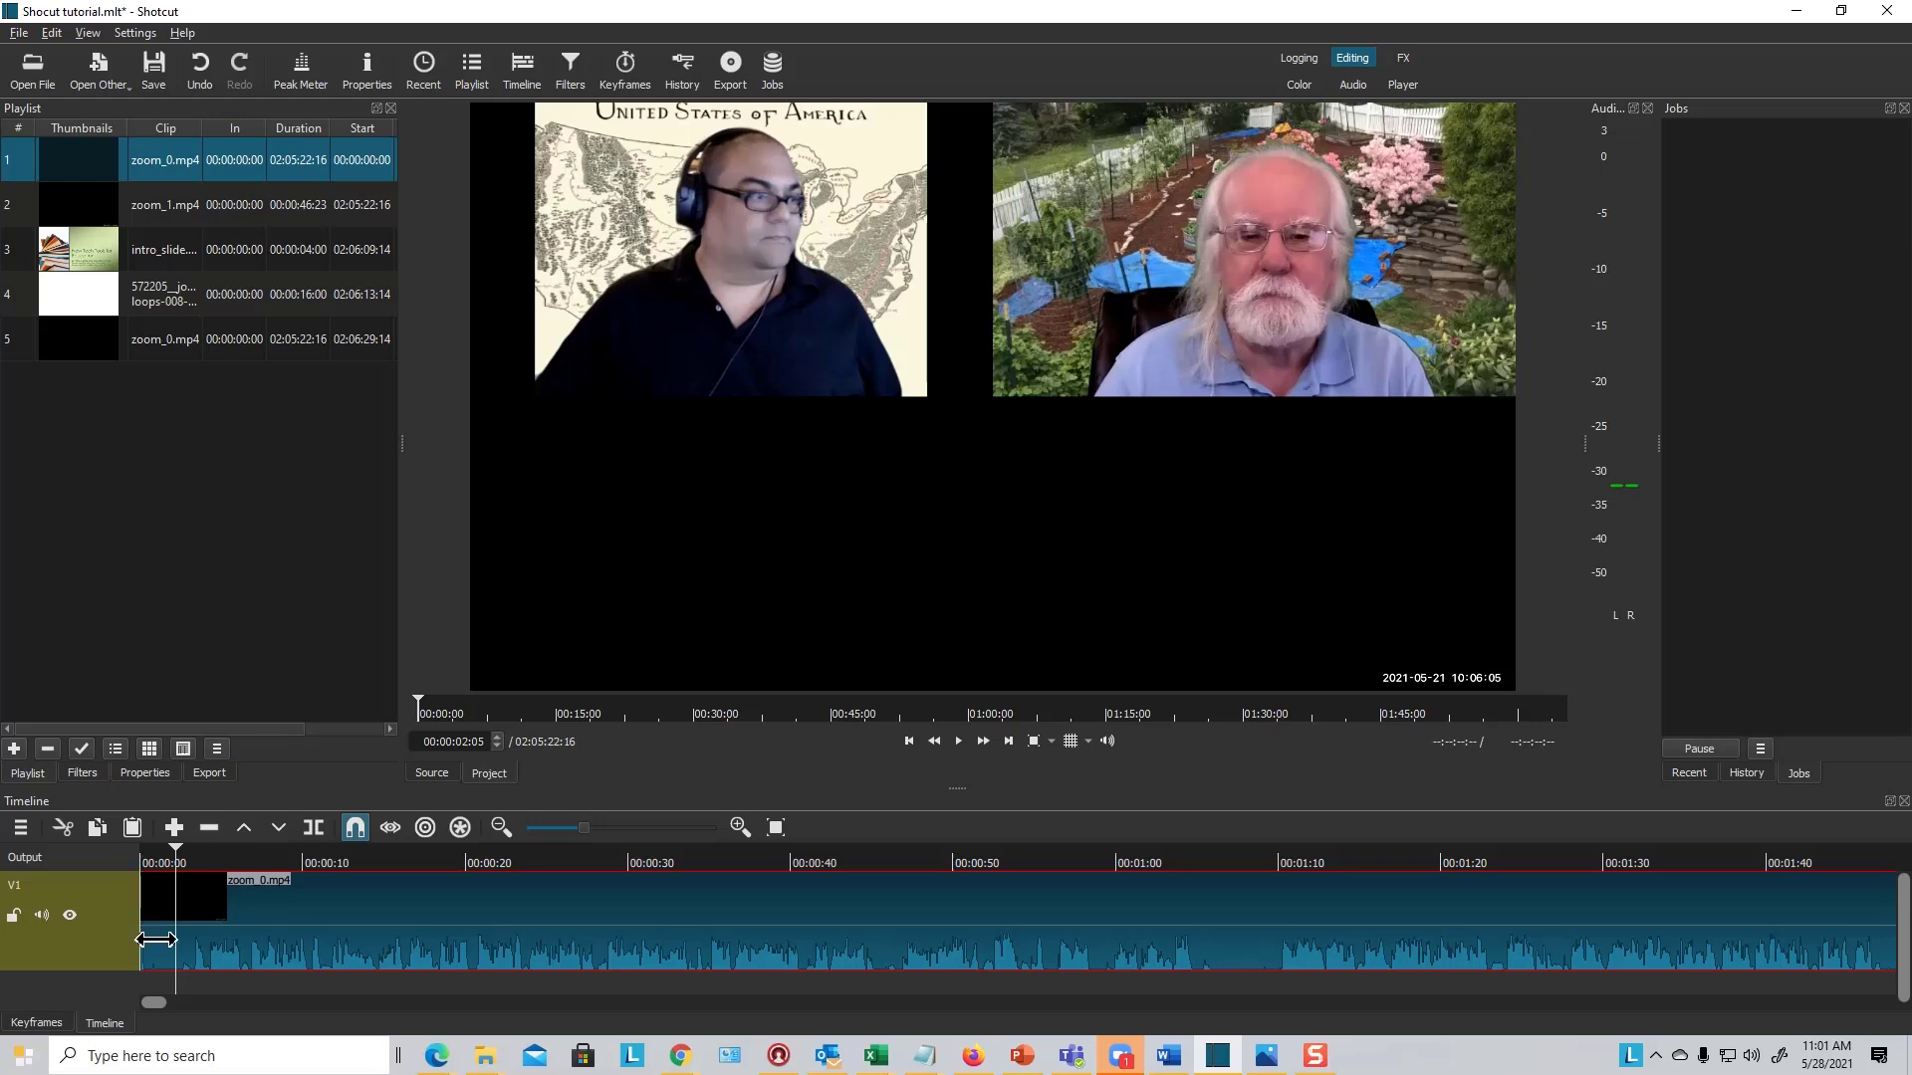
Trim the start of the zoom_0.mp4 clip to the playhead as a trial, and undo the trim.
left_click_drag(157, 940, 175, 940)
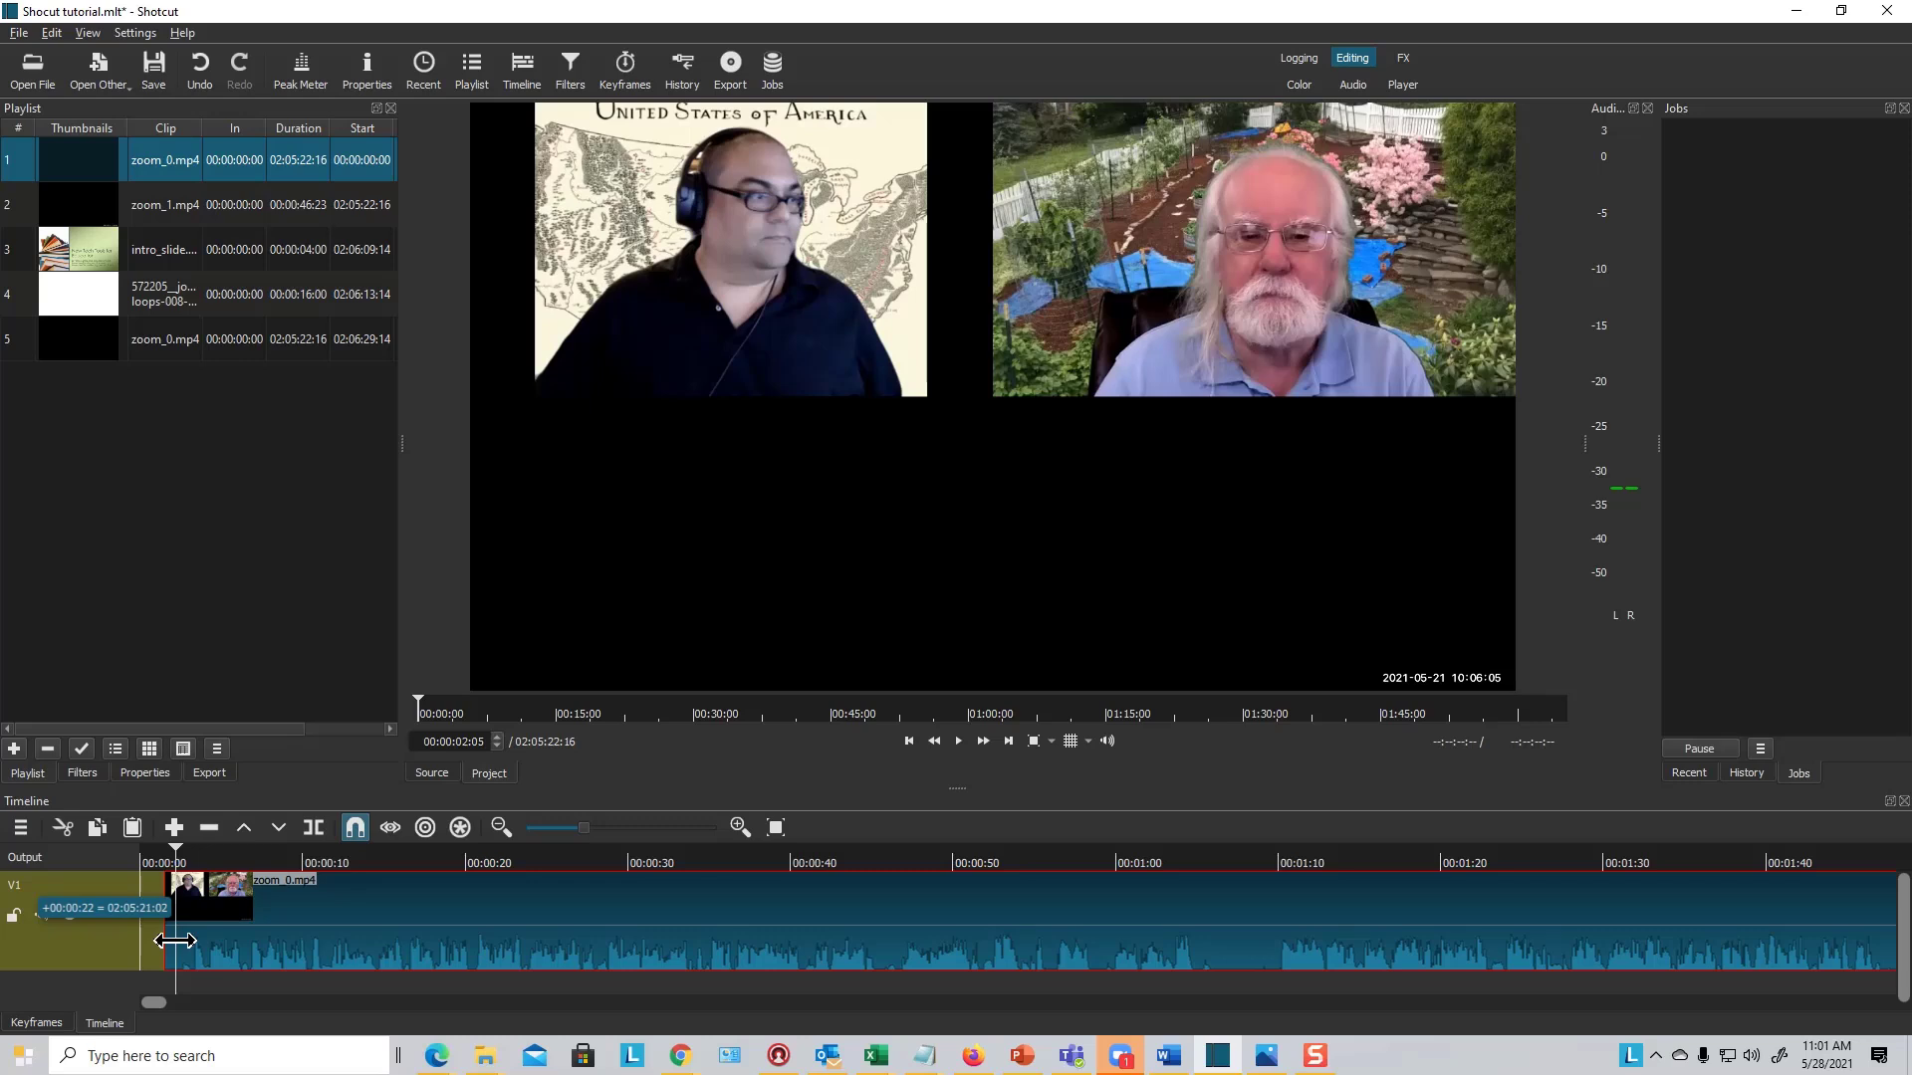
left_click_drag(175, 940, 185, 940)
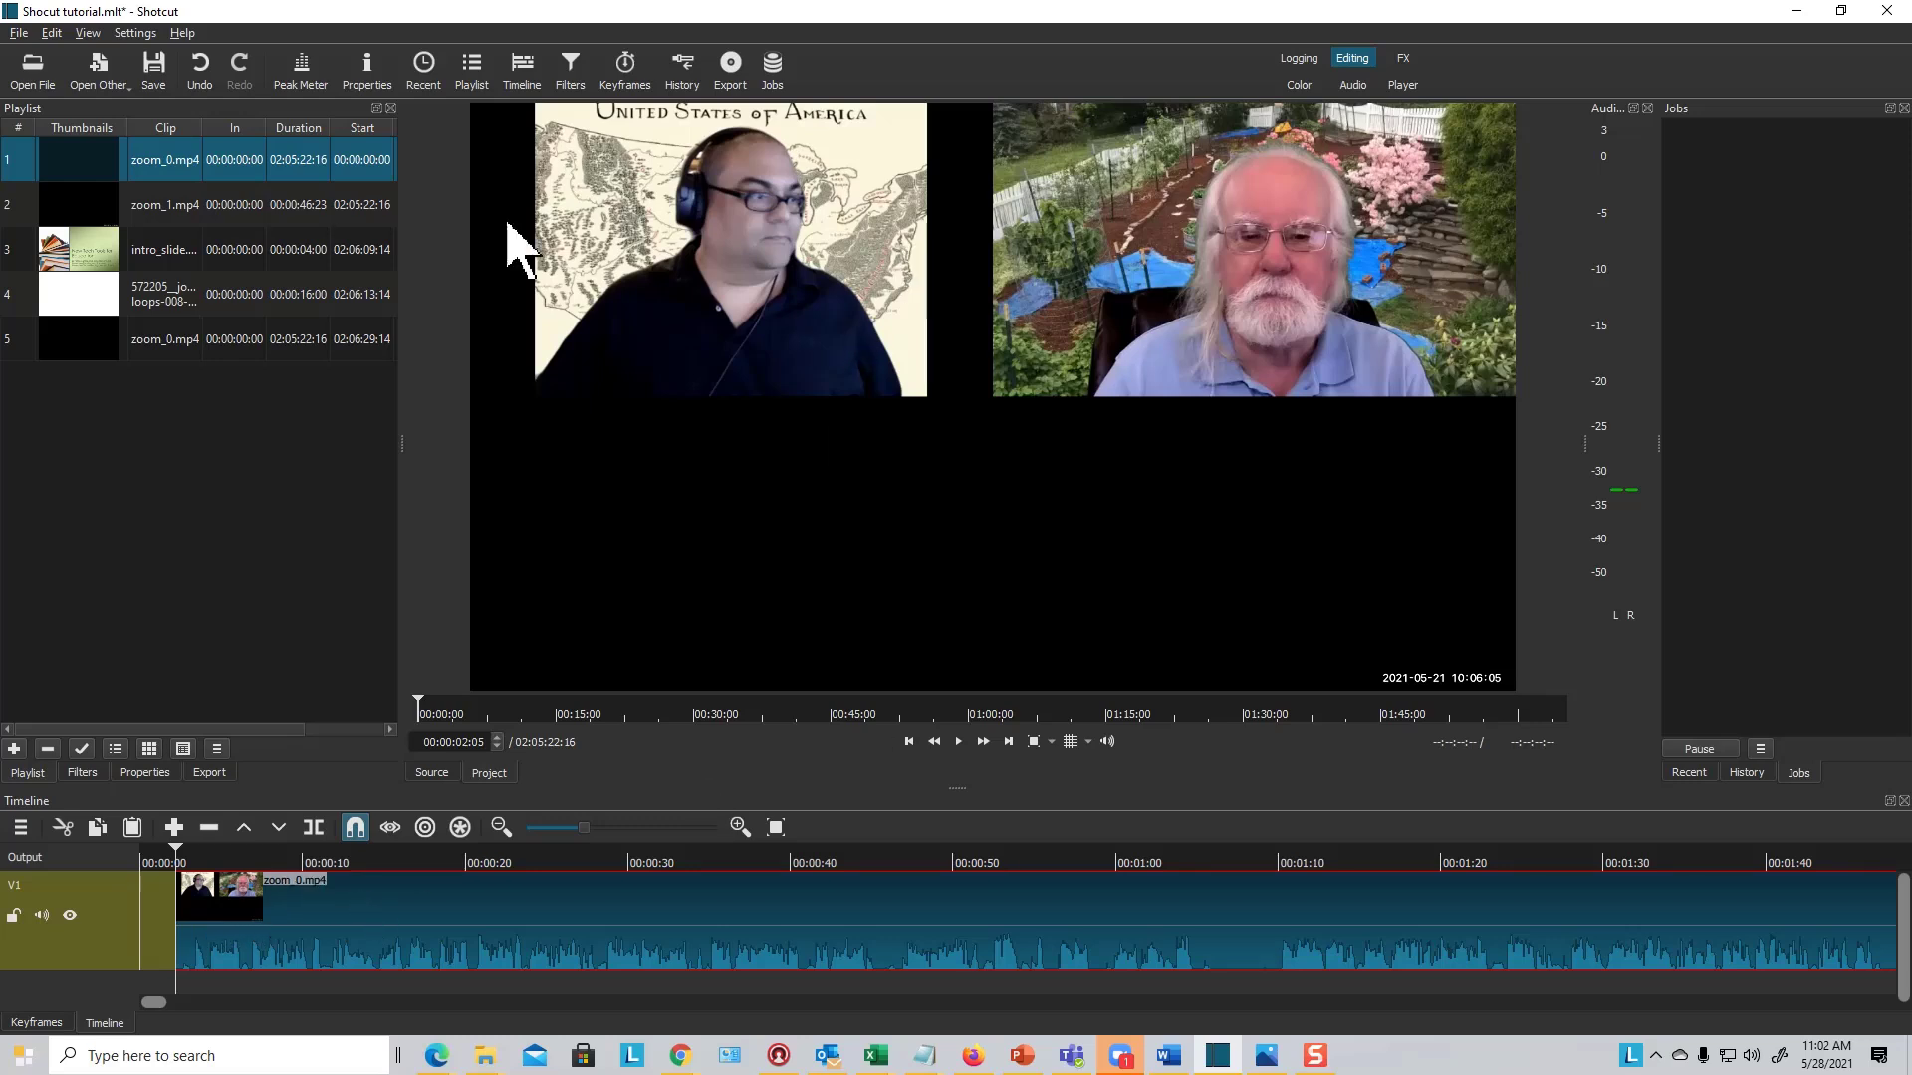
left_click(189, 62)
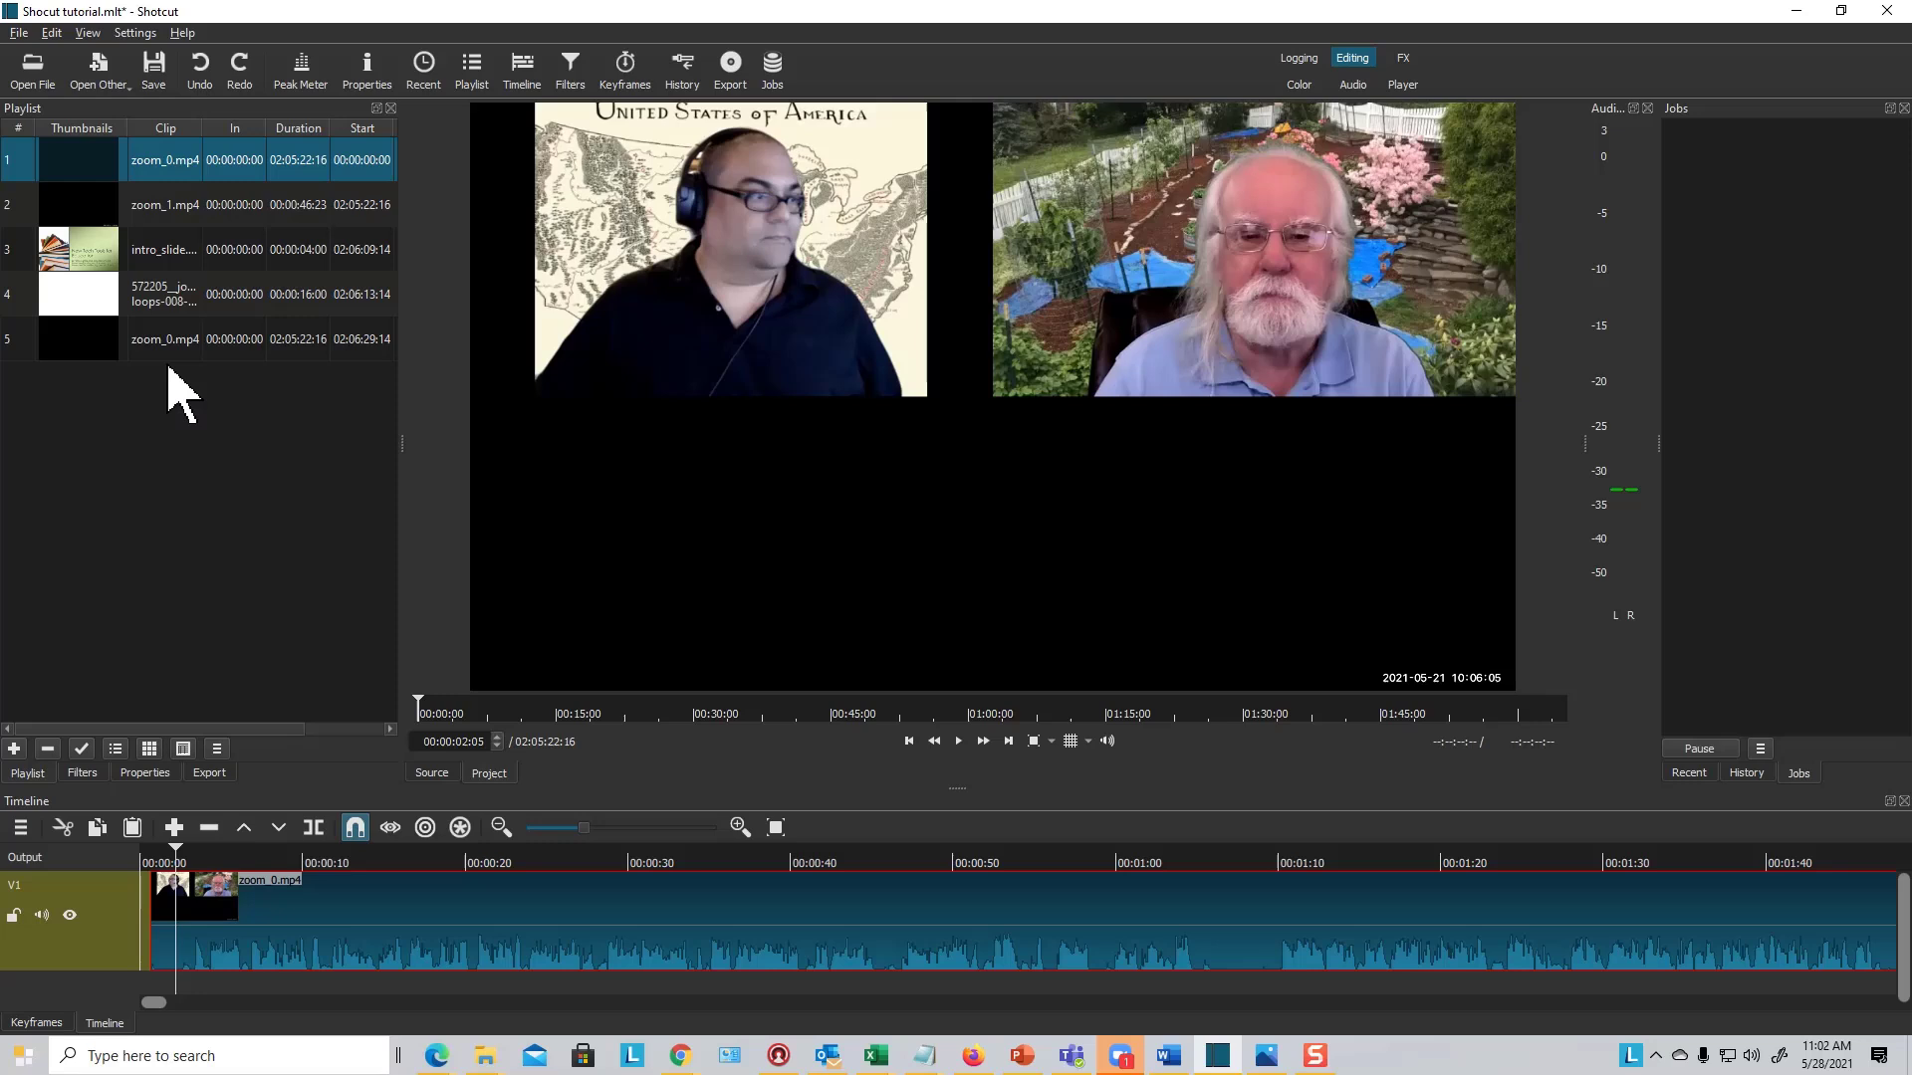
left_click(199, 64)
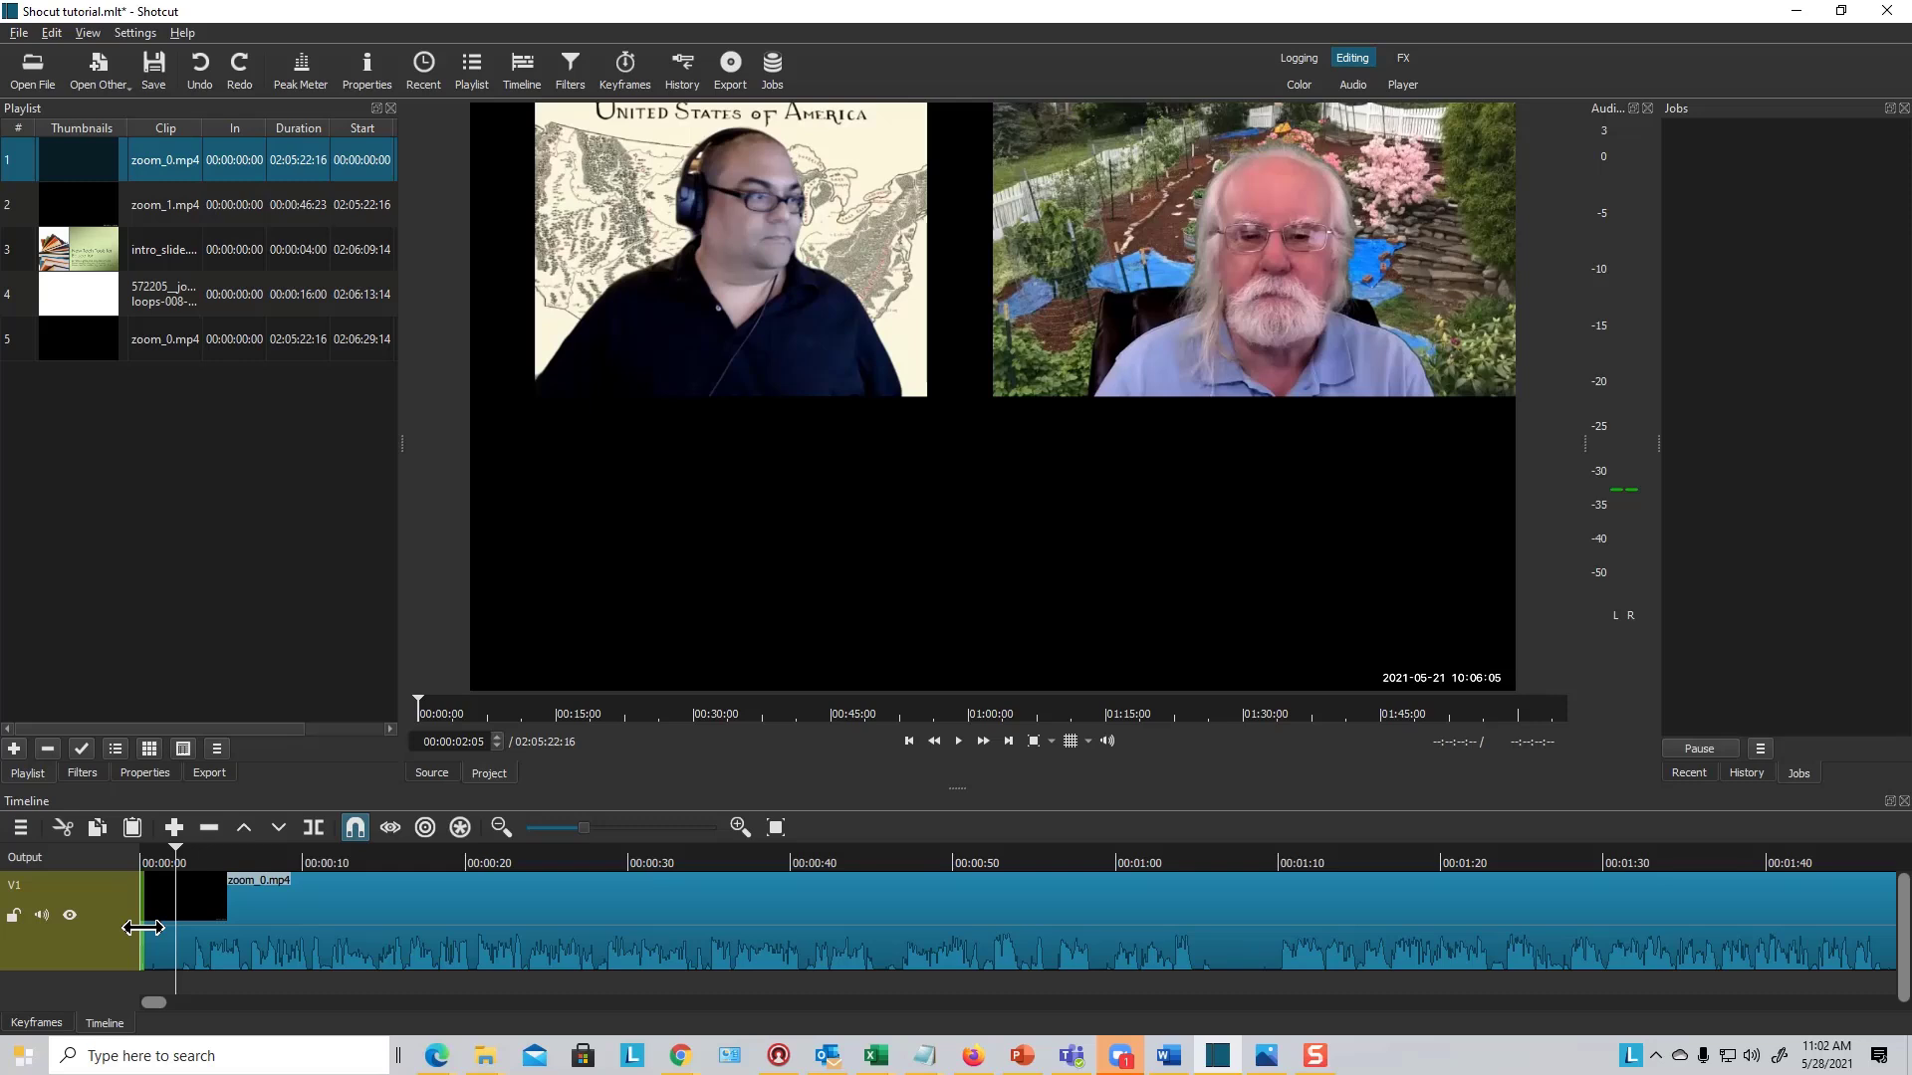
Trim the start of zoom_0.mp4 to the playhead at 00:00:02:05, and move the clip back to 00:00:00 on track V1.
left_click_drag(144, 928, 401, 910)
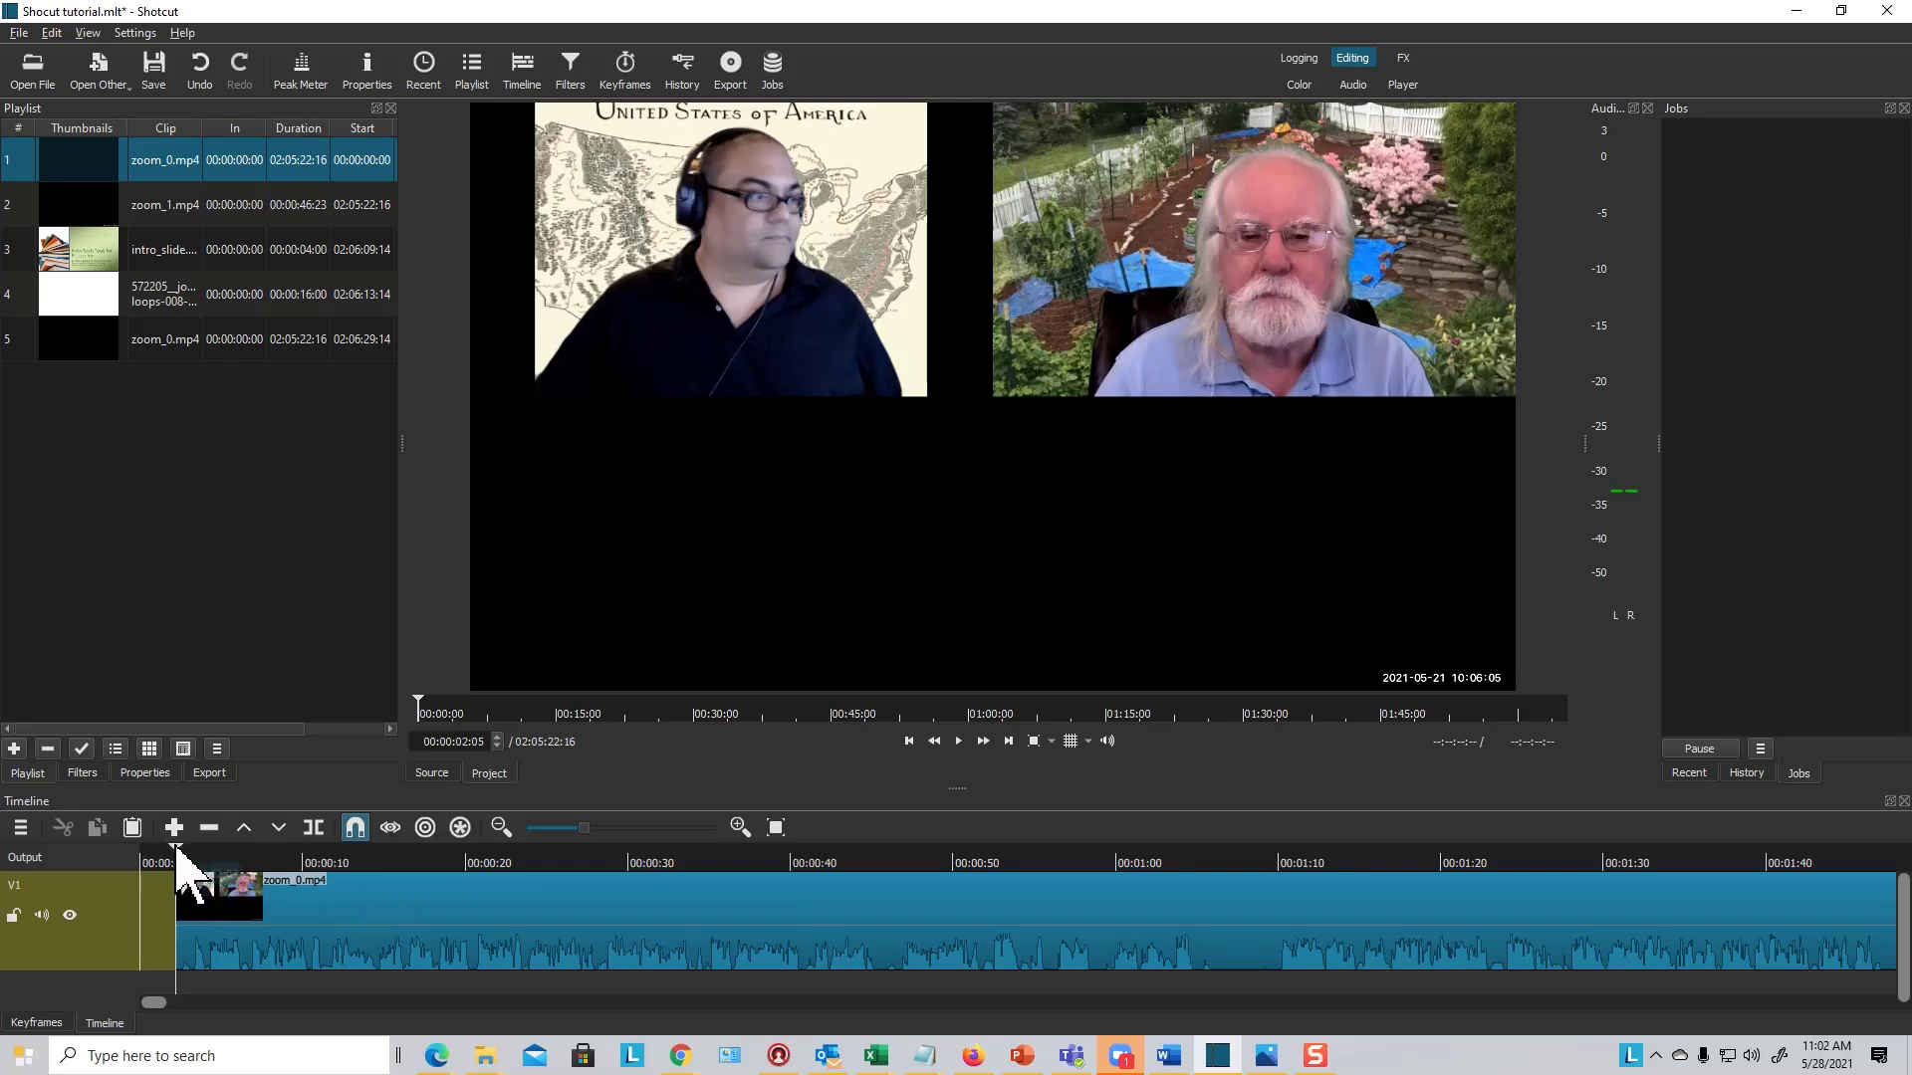
left_click_drag(177, 848, 124, 849)
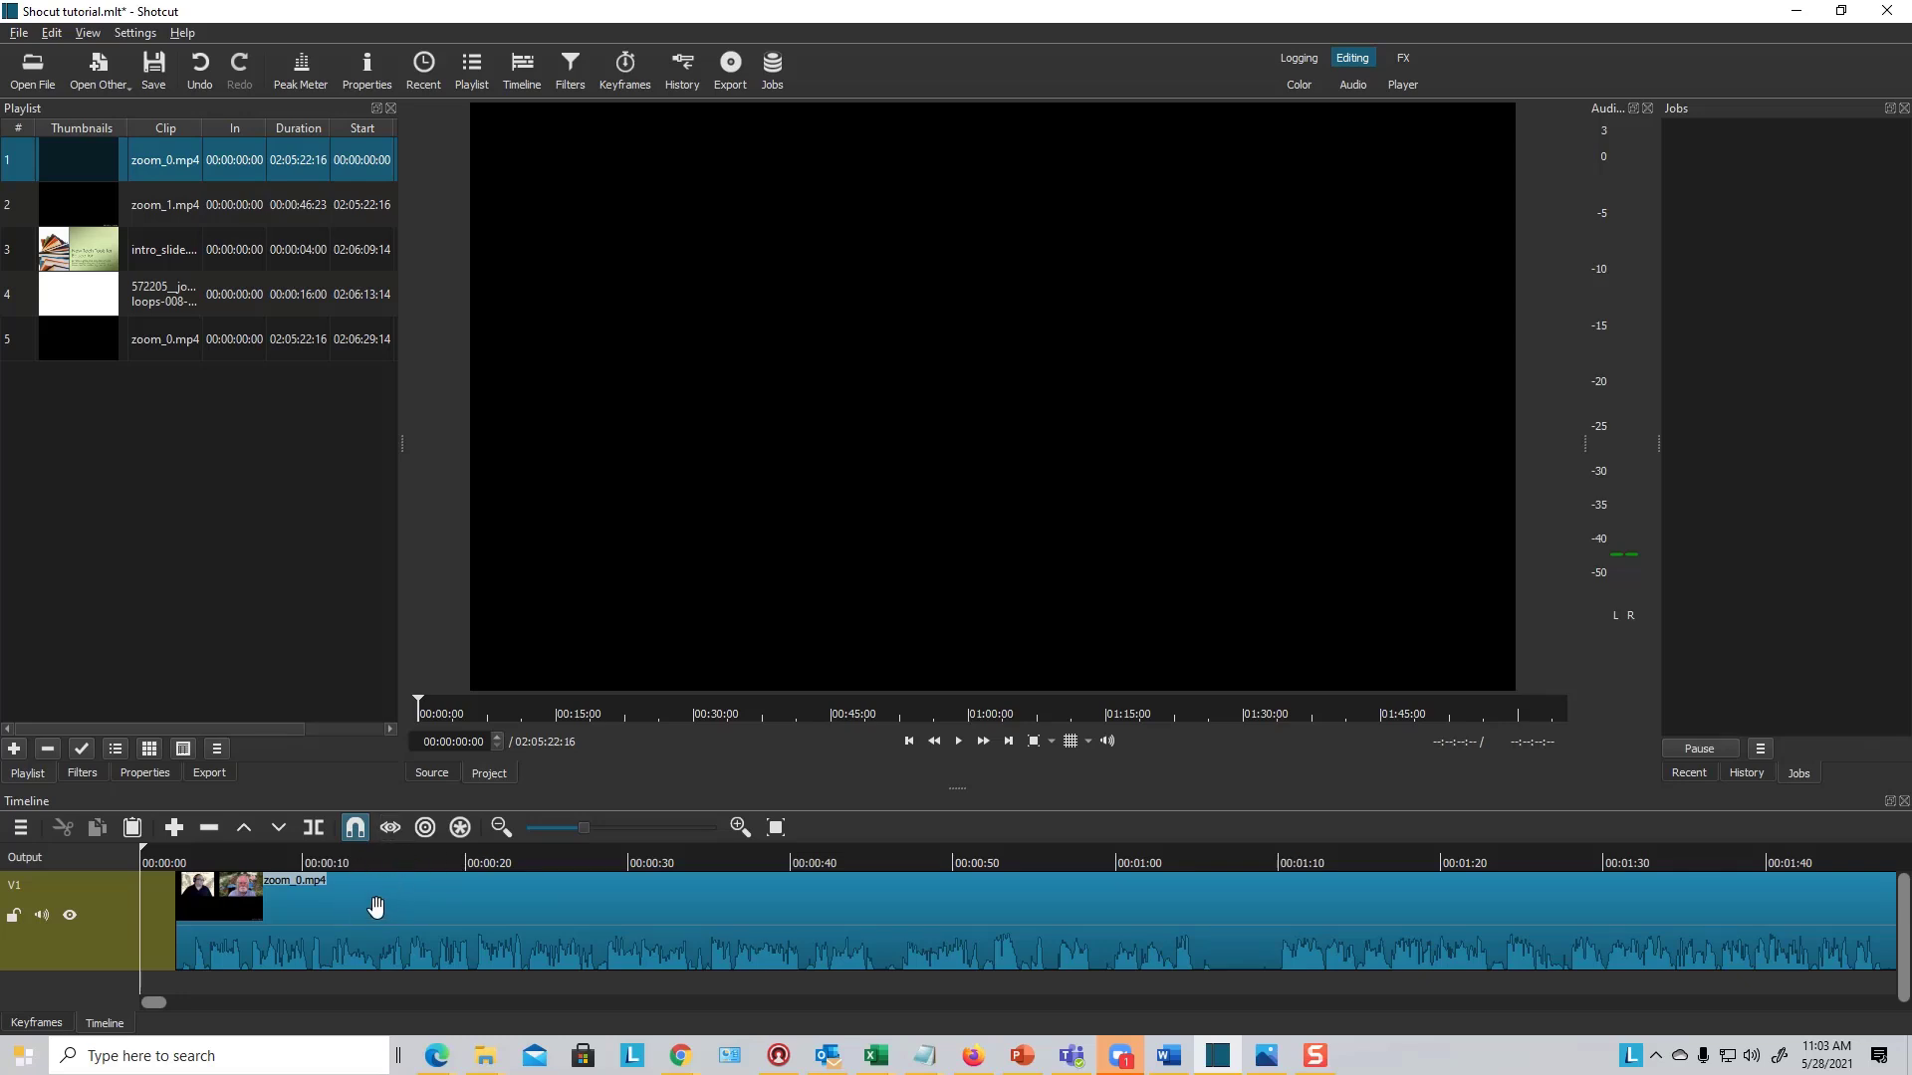
left_click_drag(328, 912, 231, 958)
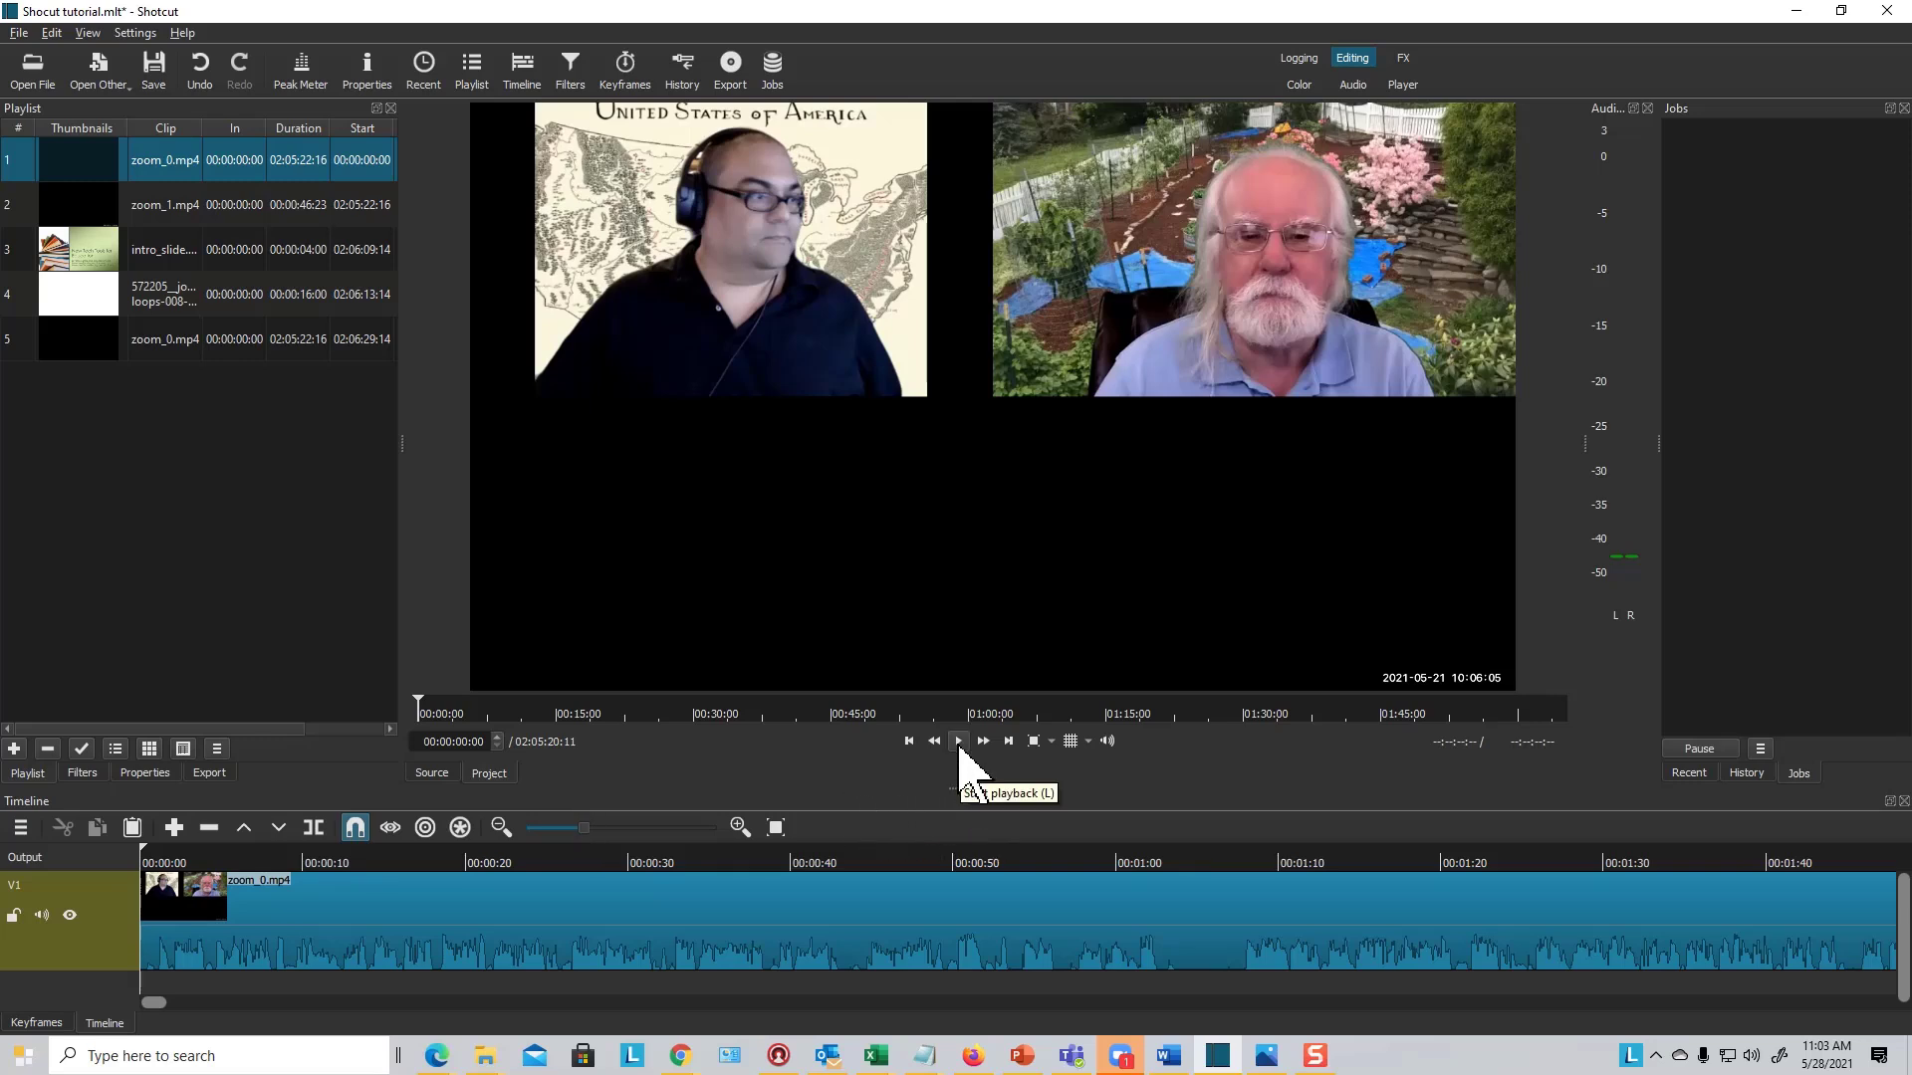
left_click(958, 747)
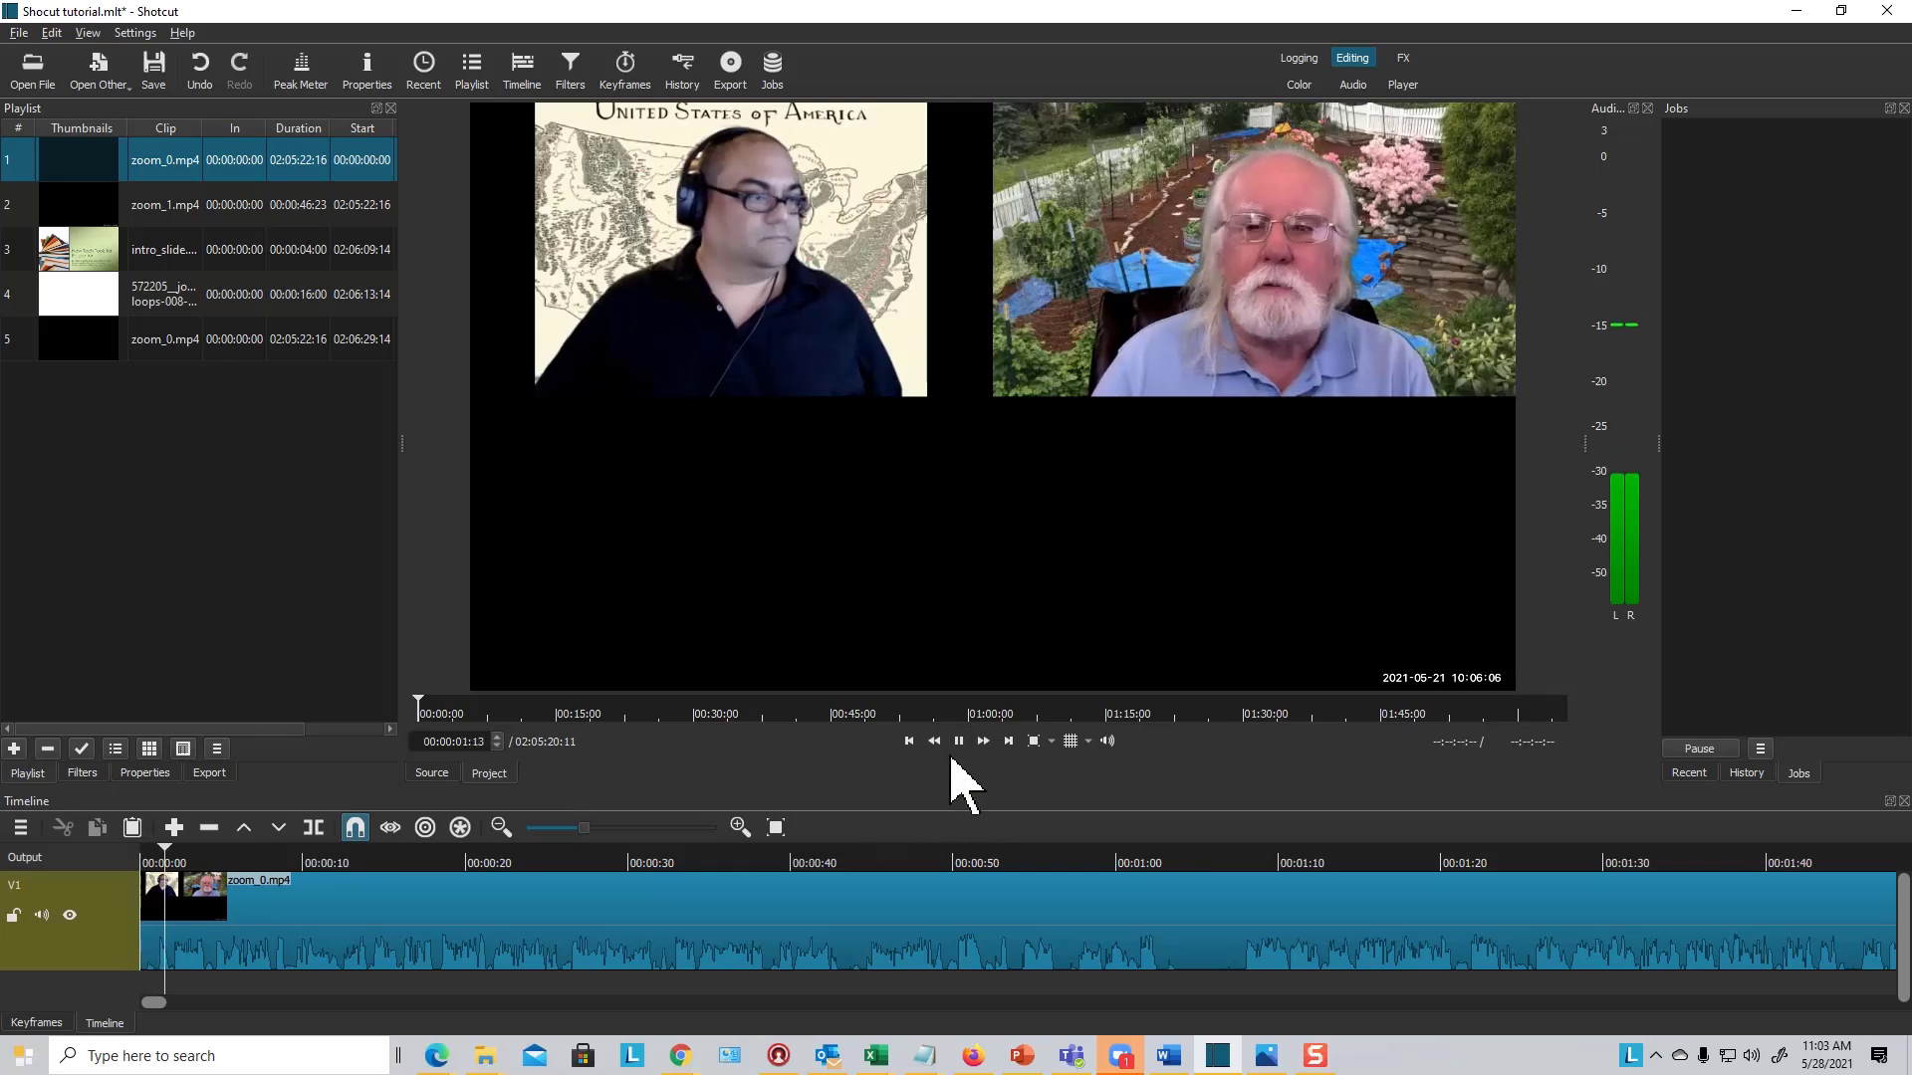
left_click(958, 742)
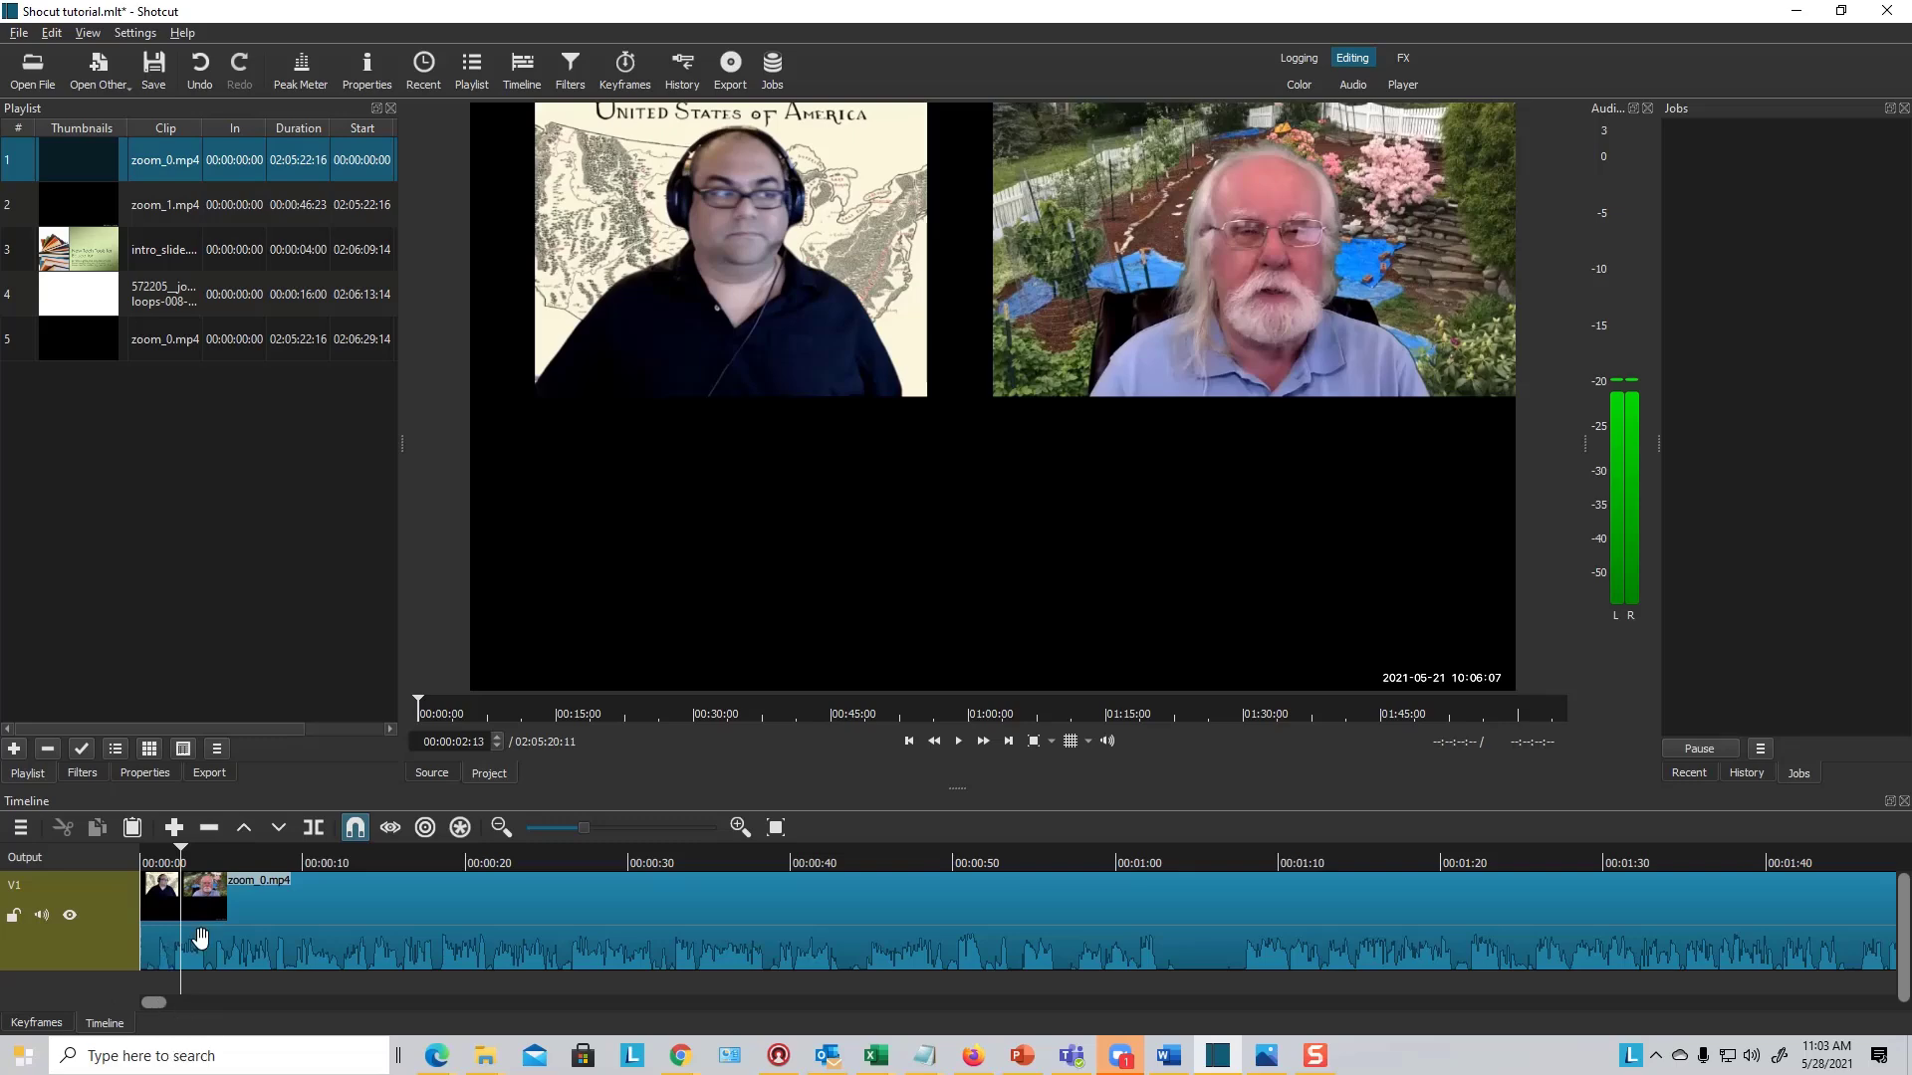
Play sections near the end of zoom_0.mp4 to find the closing point, and place the playhead at 02:04:42:04.
left_click_drag(159, 1008, 1897, 1034)
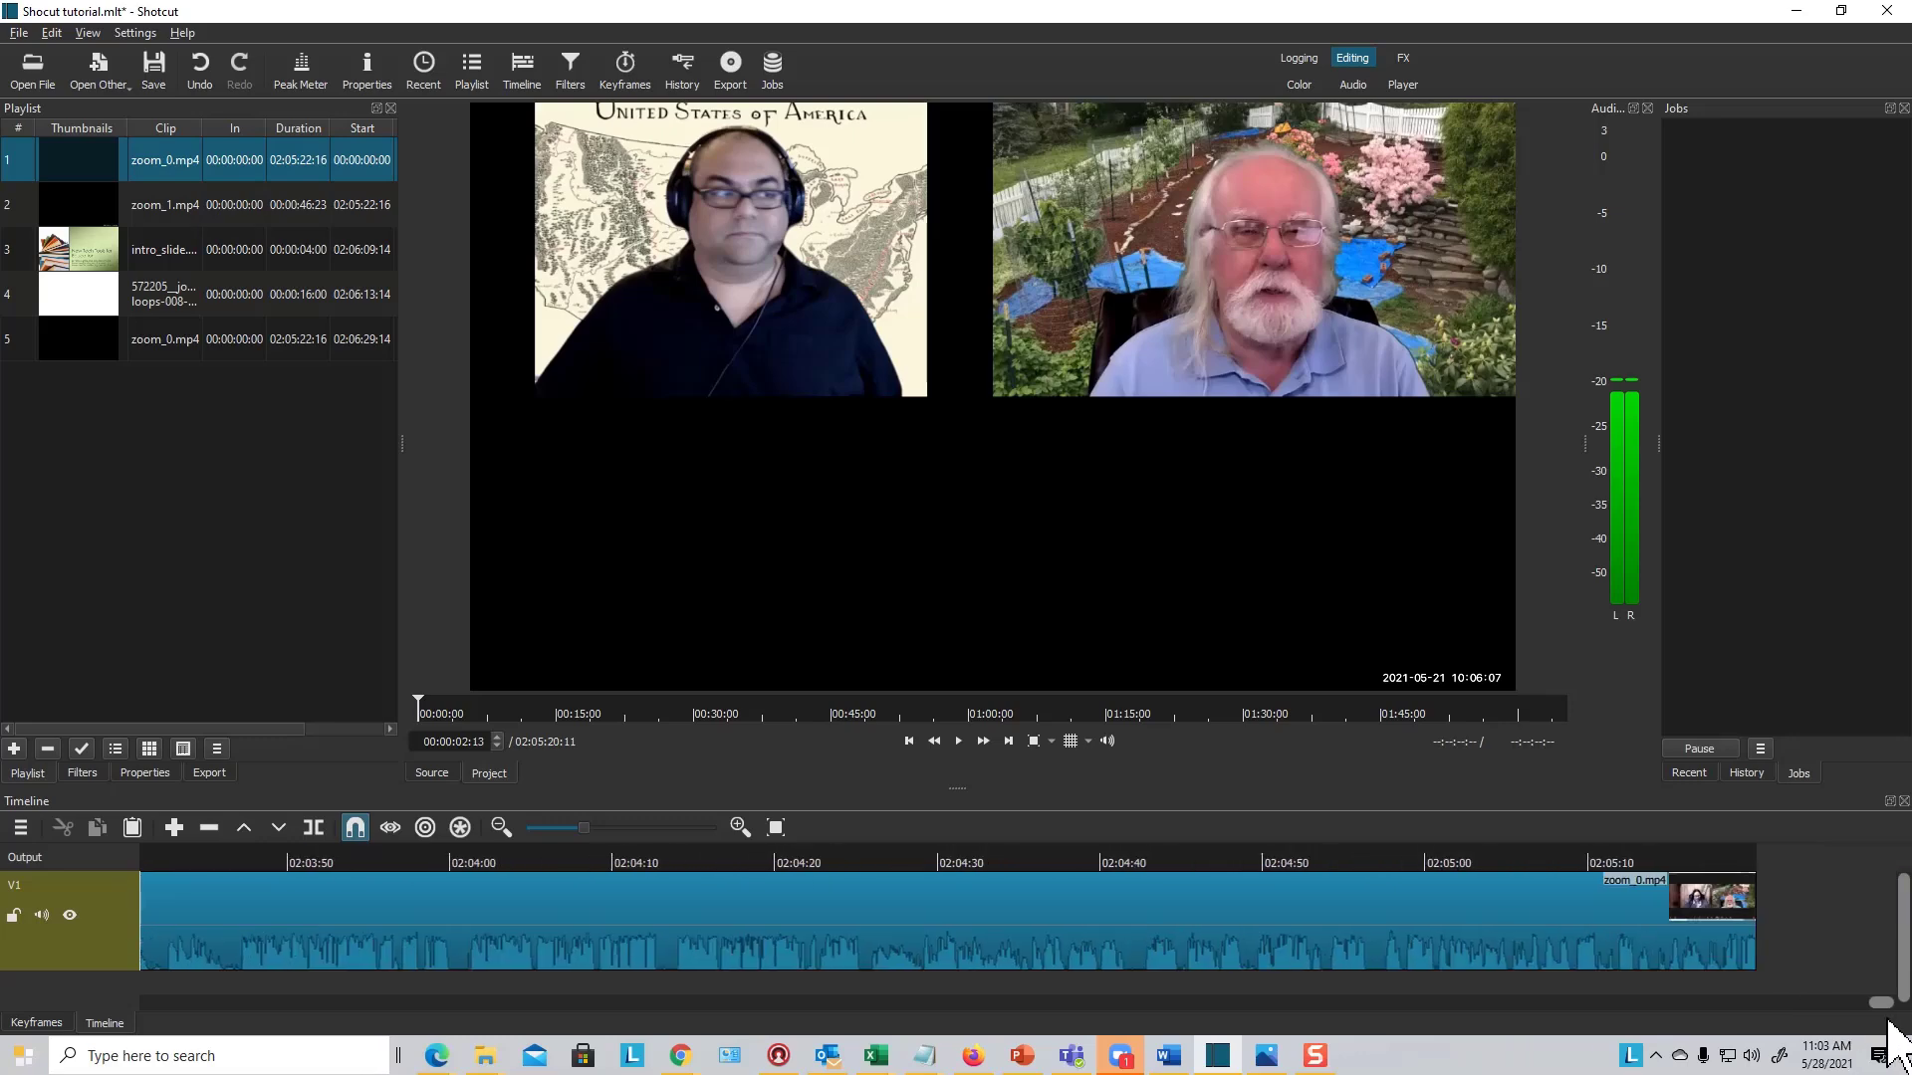
left_click(1717, 859)
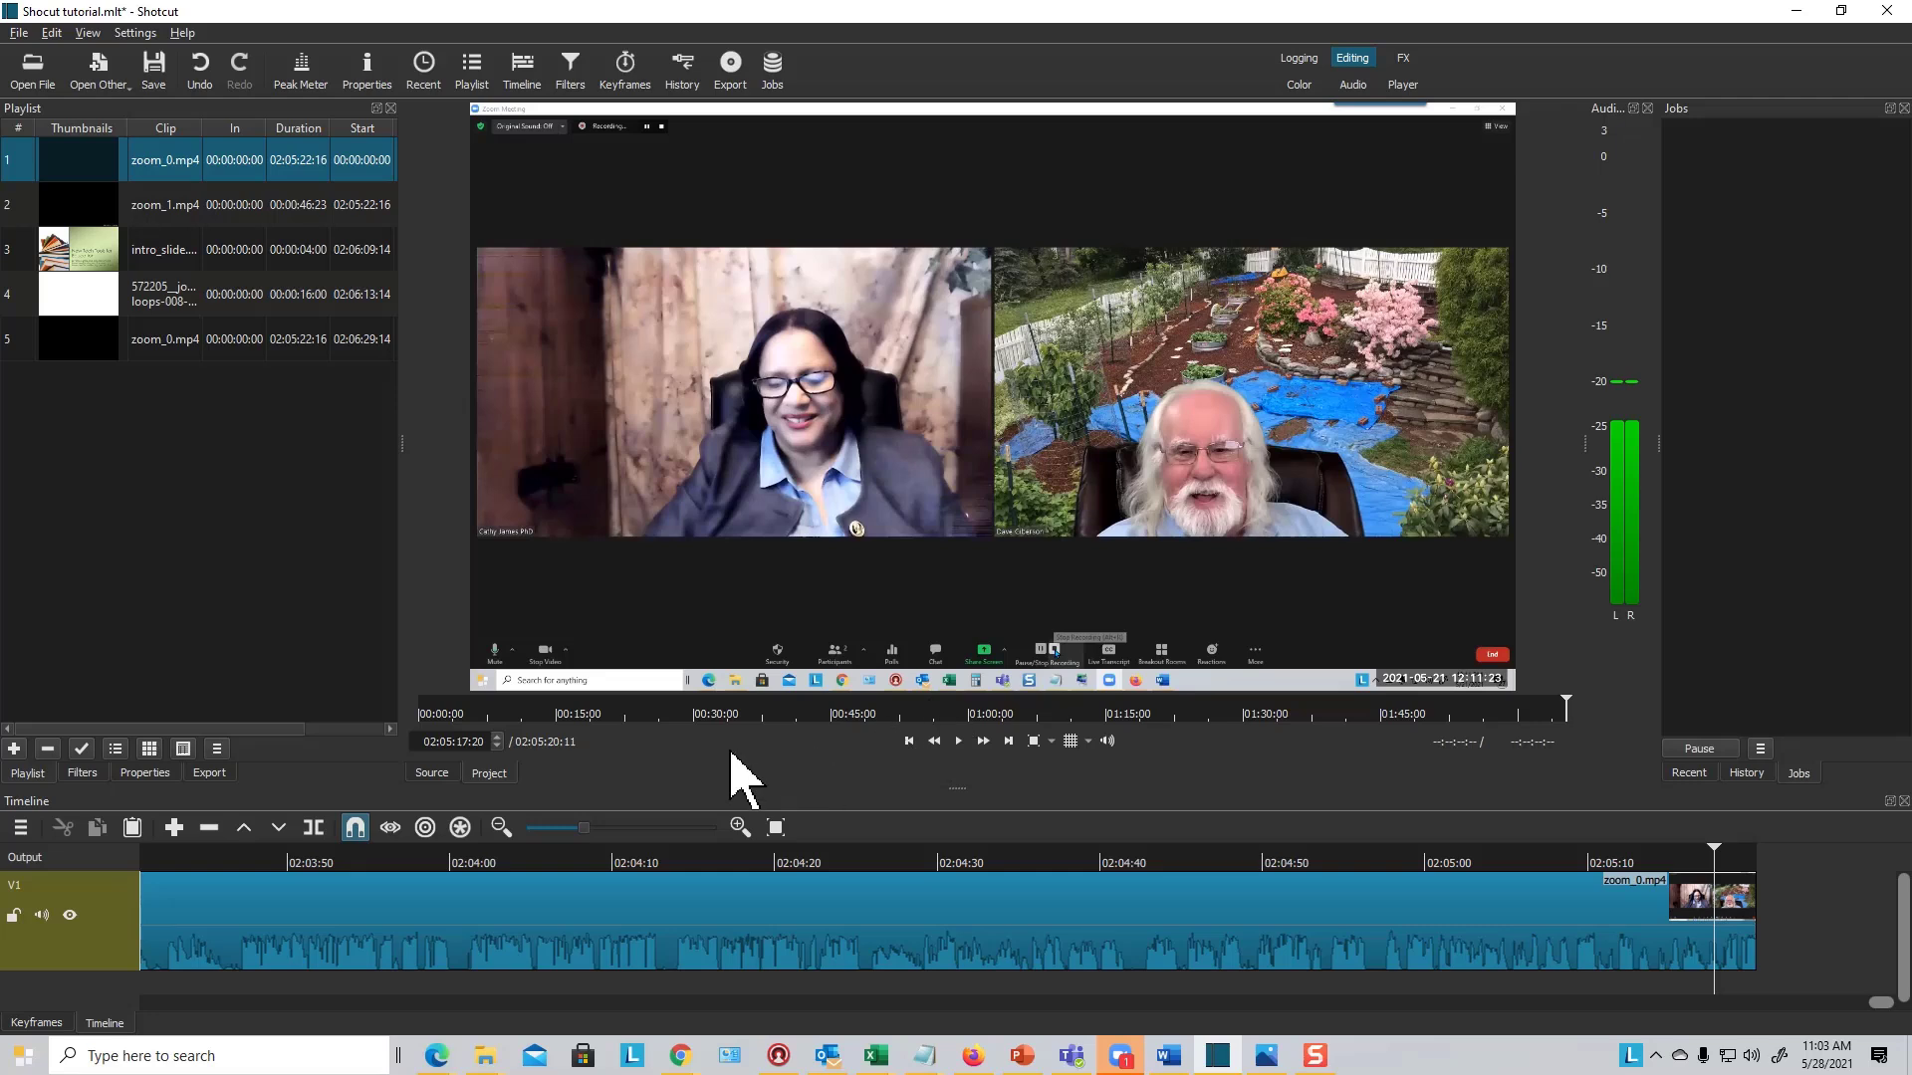
left_click(957, 742)
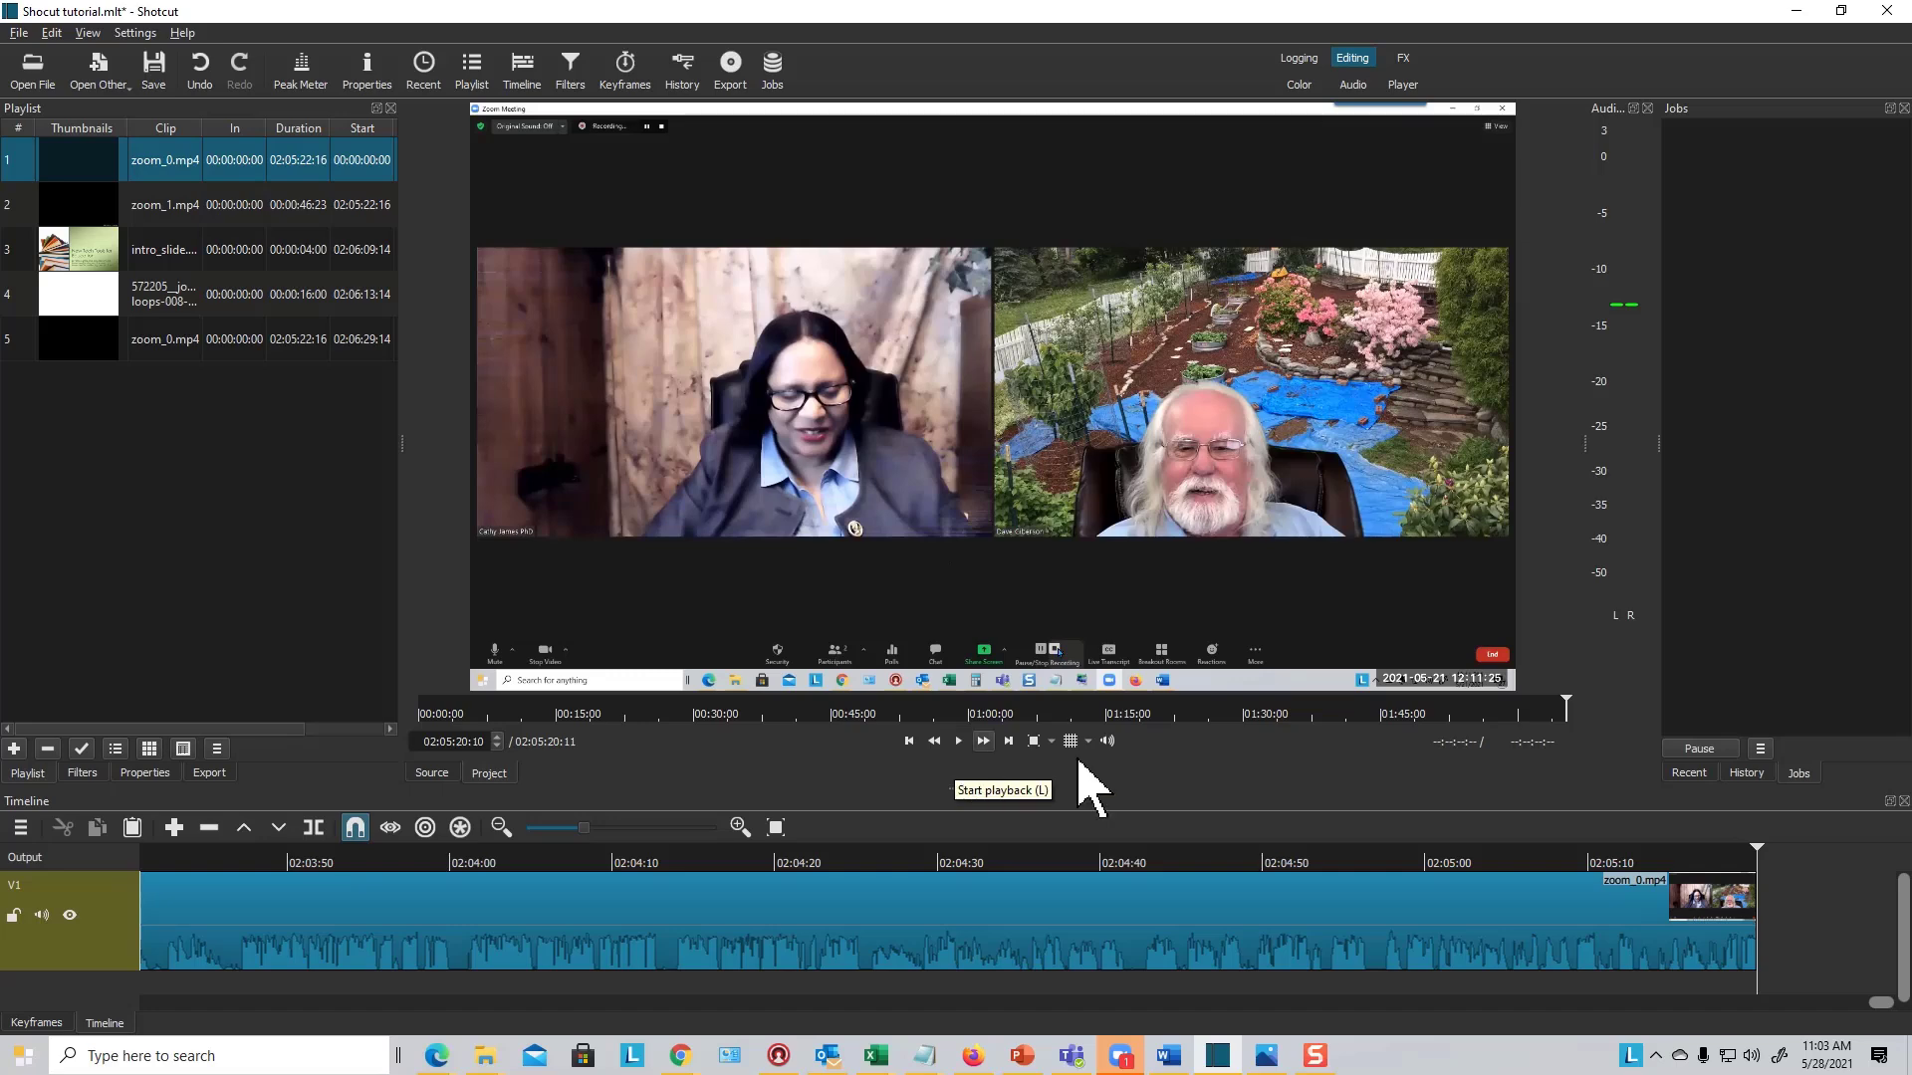
left_click(1269, 864)
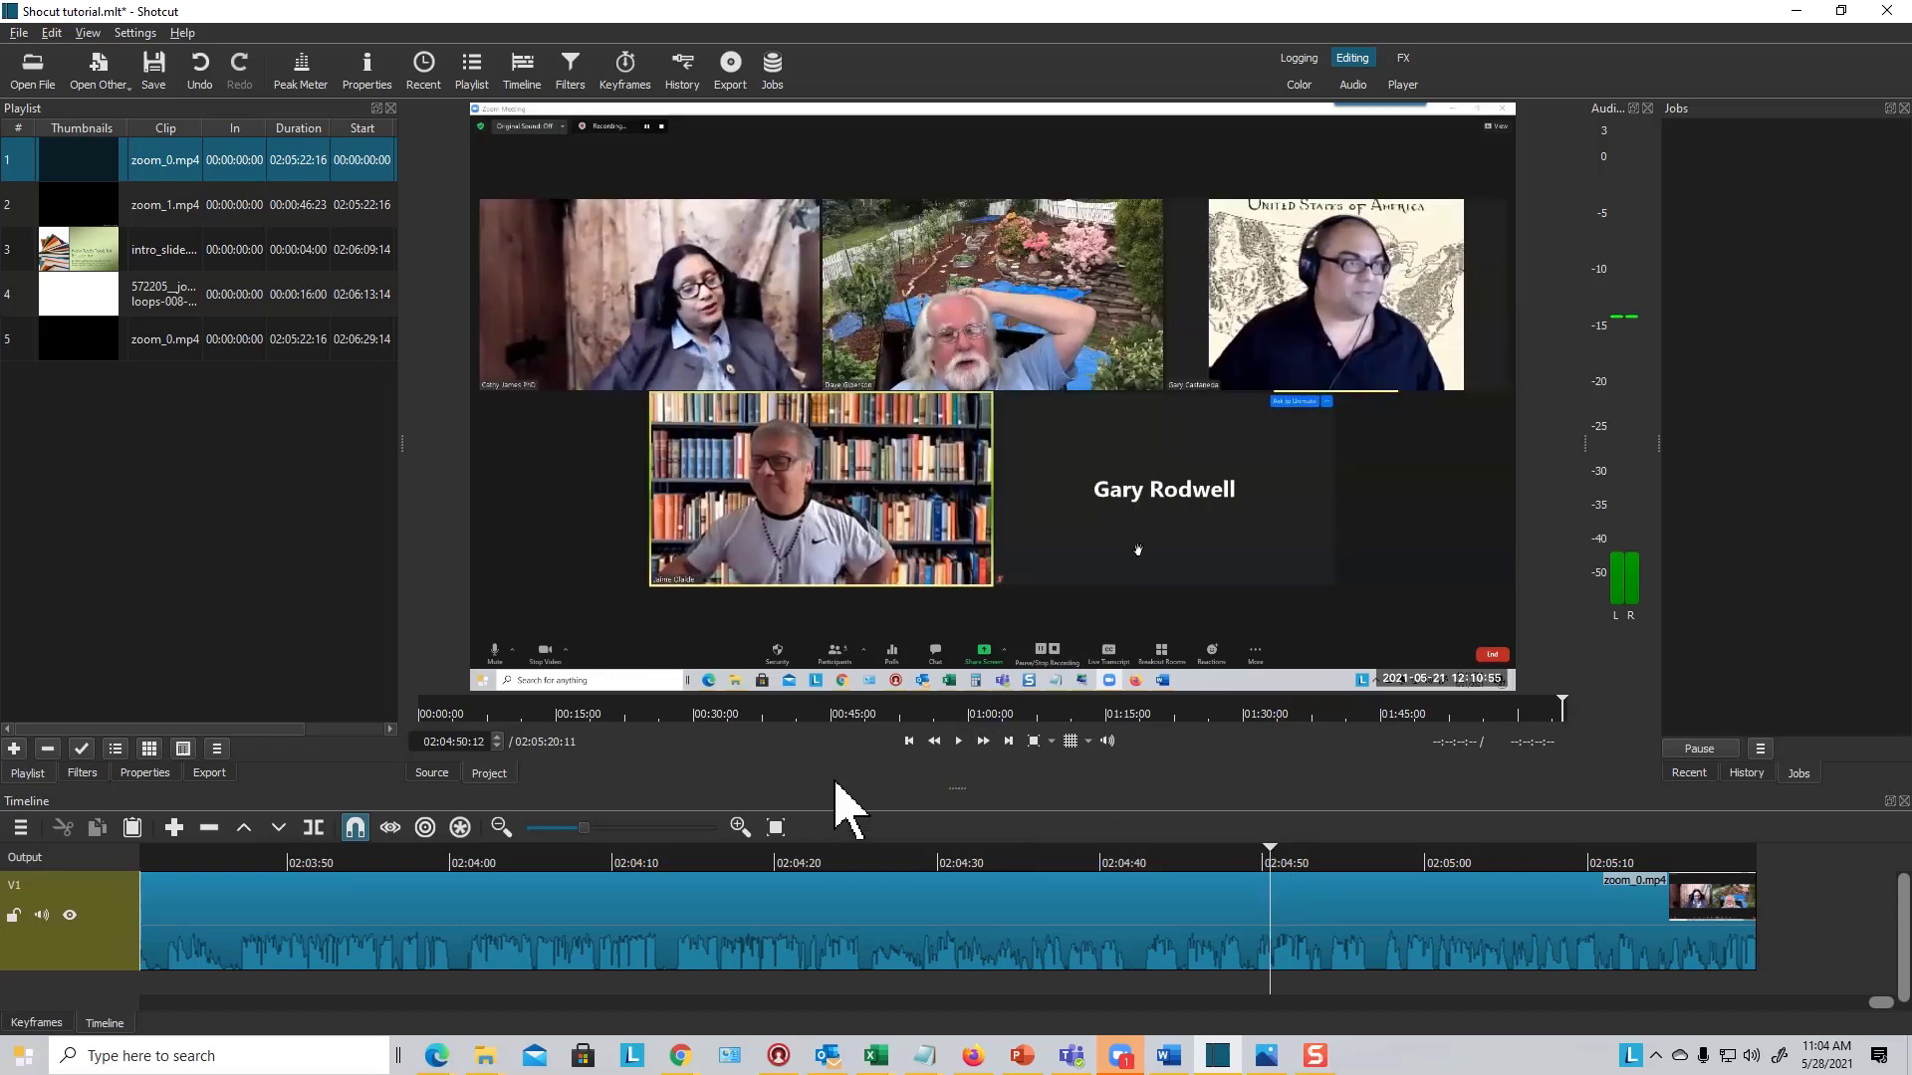
left_click(958, 742)
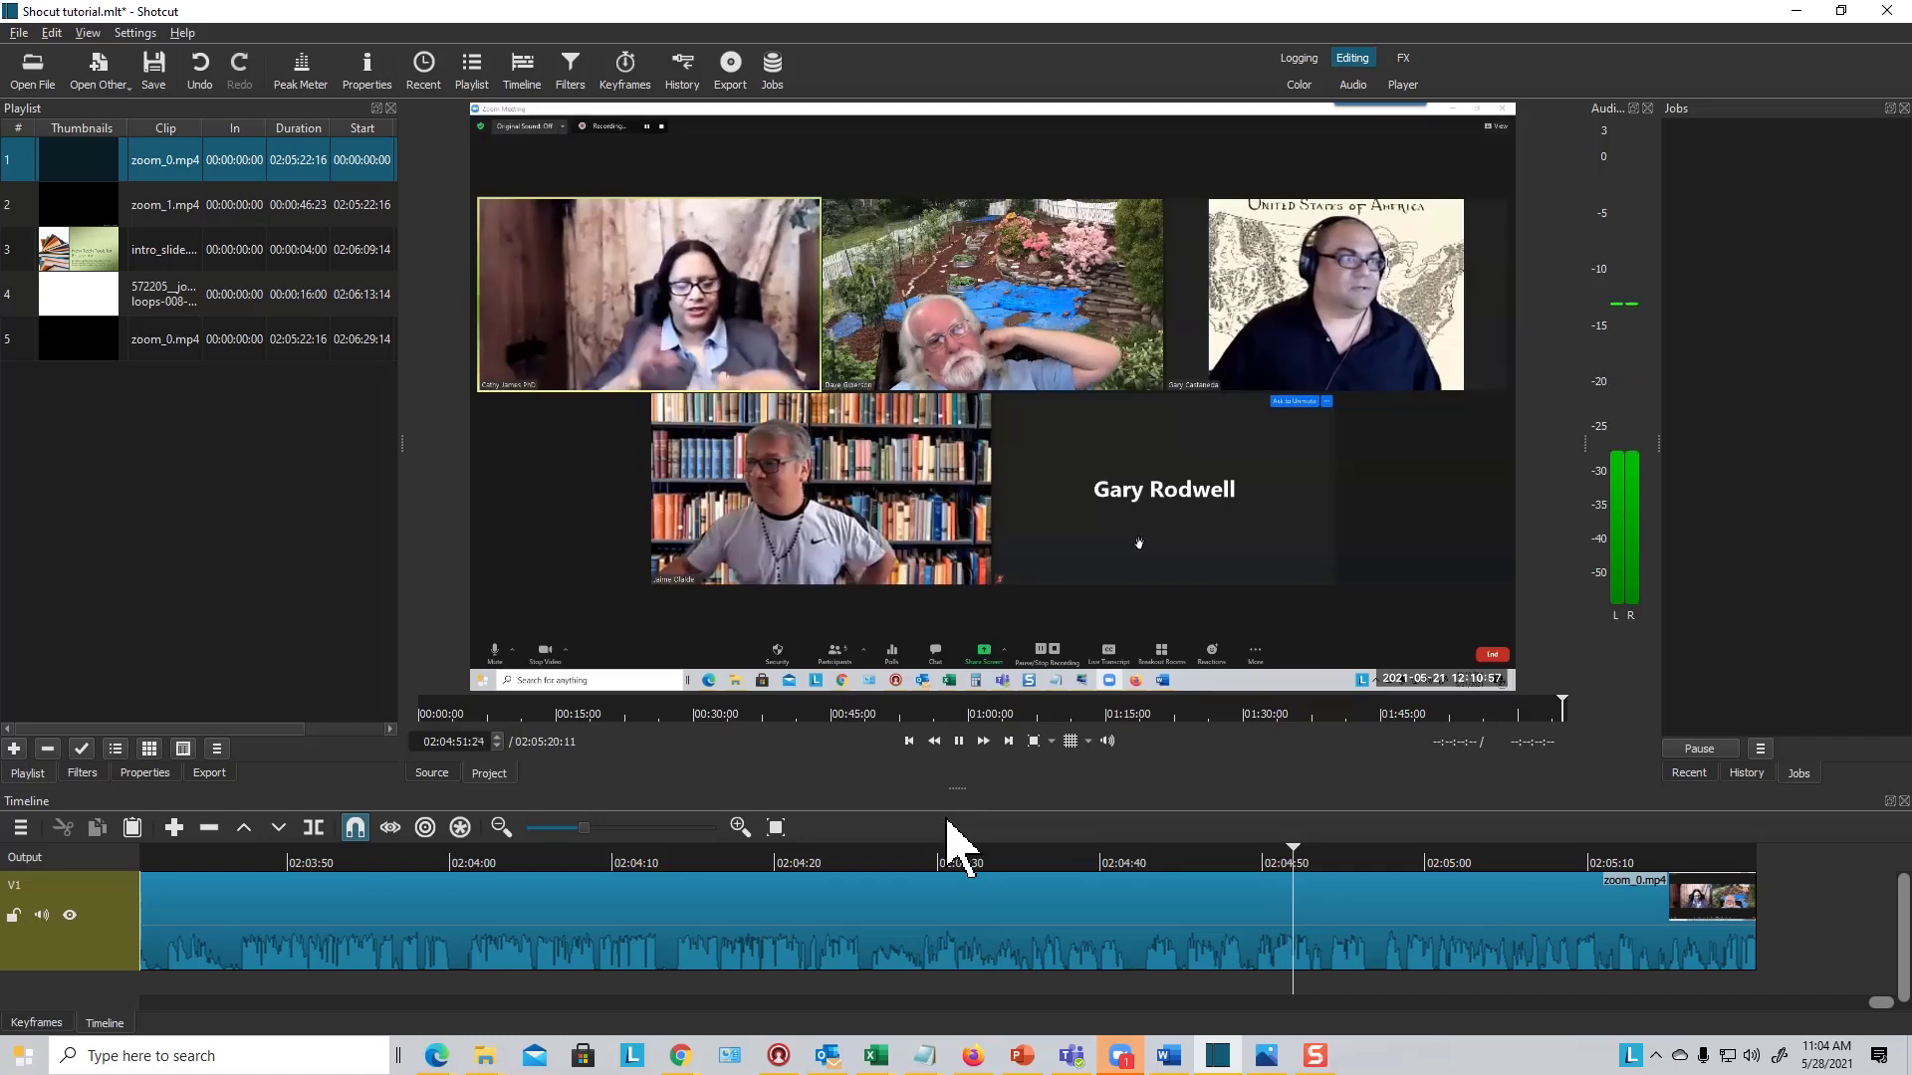
left_click(1029, 858)
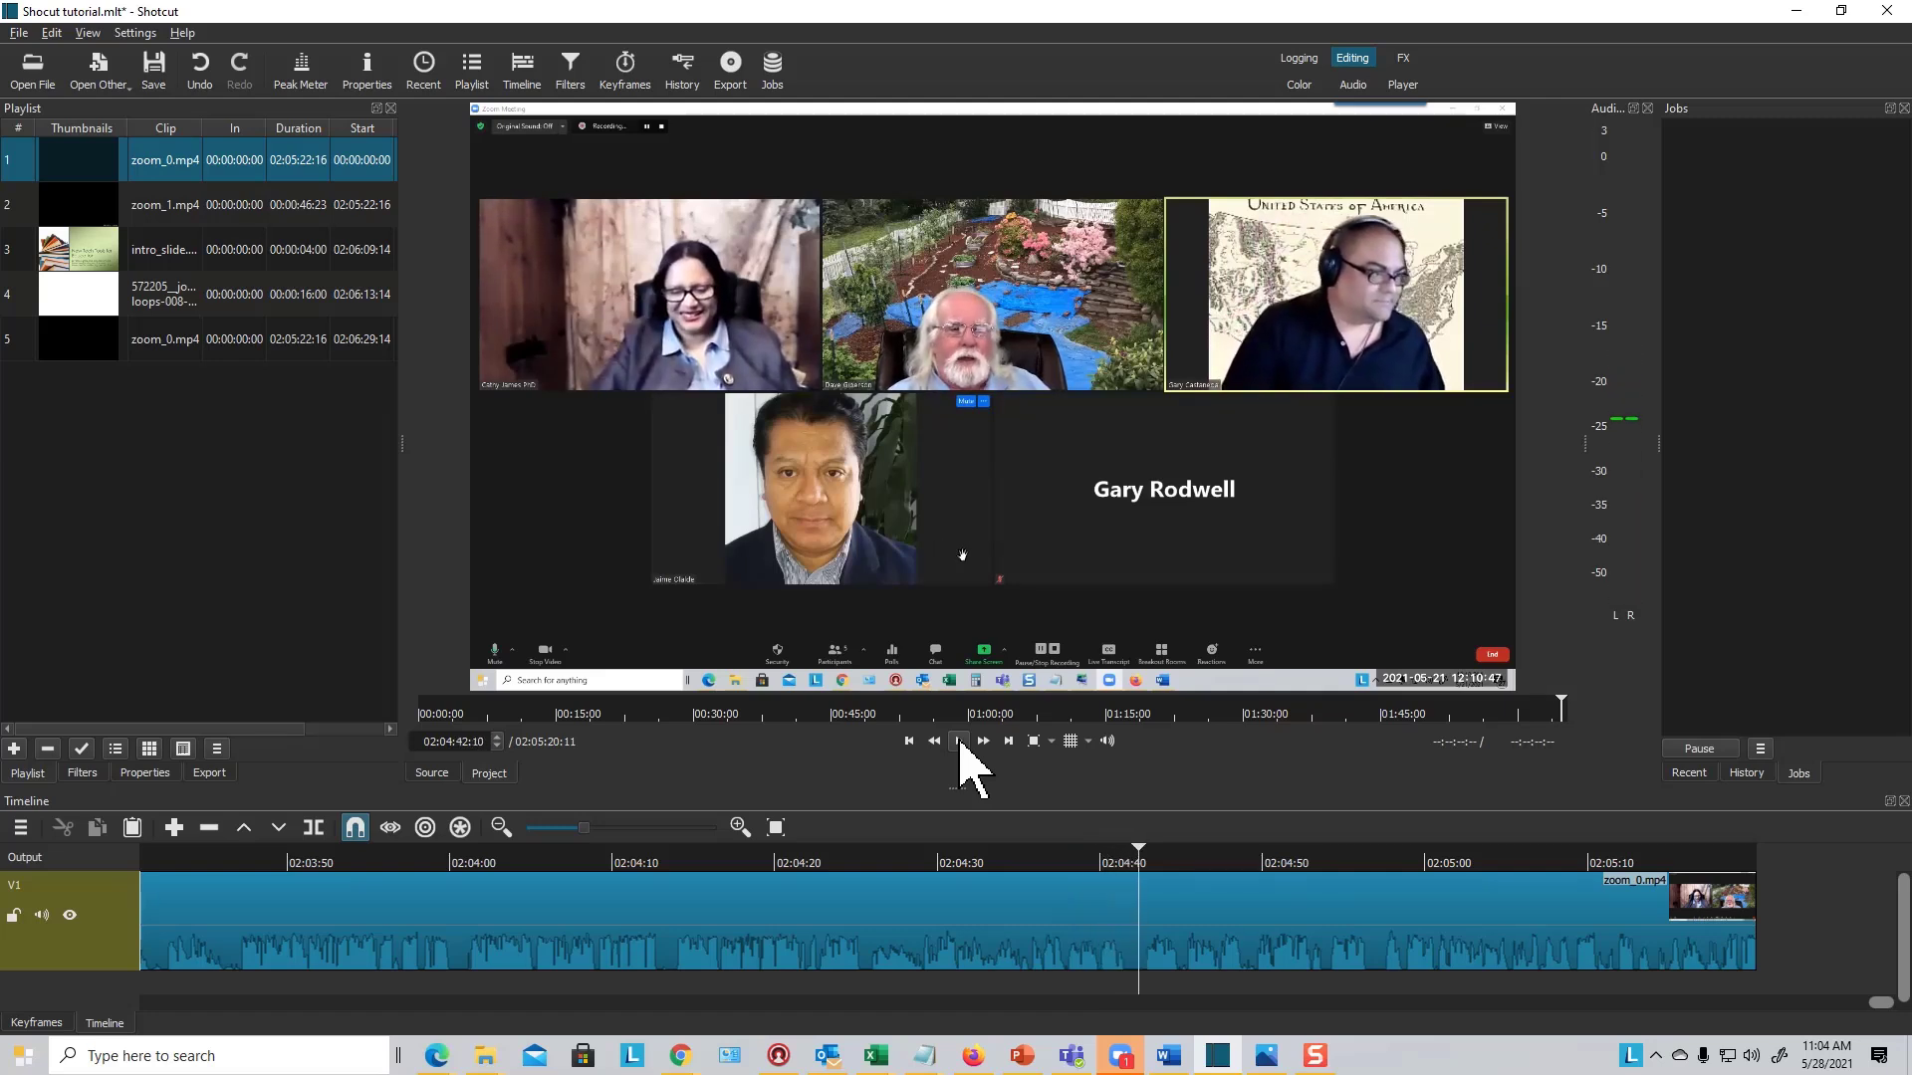
left_click(959, 741)
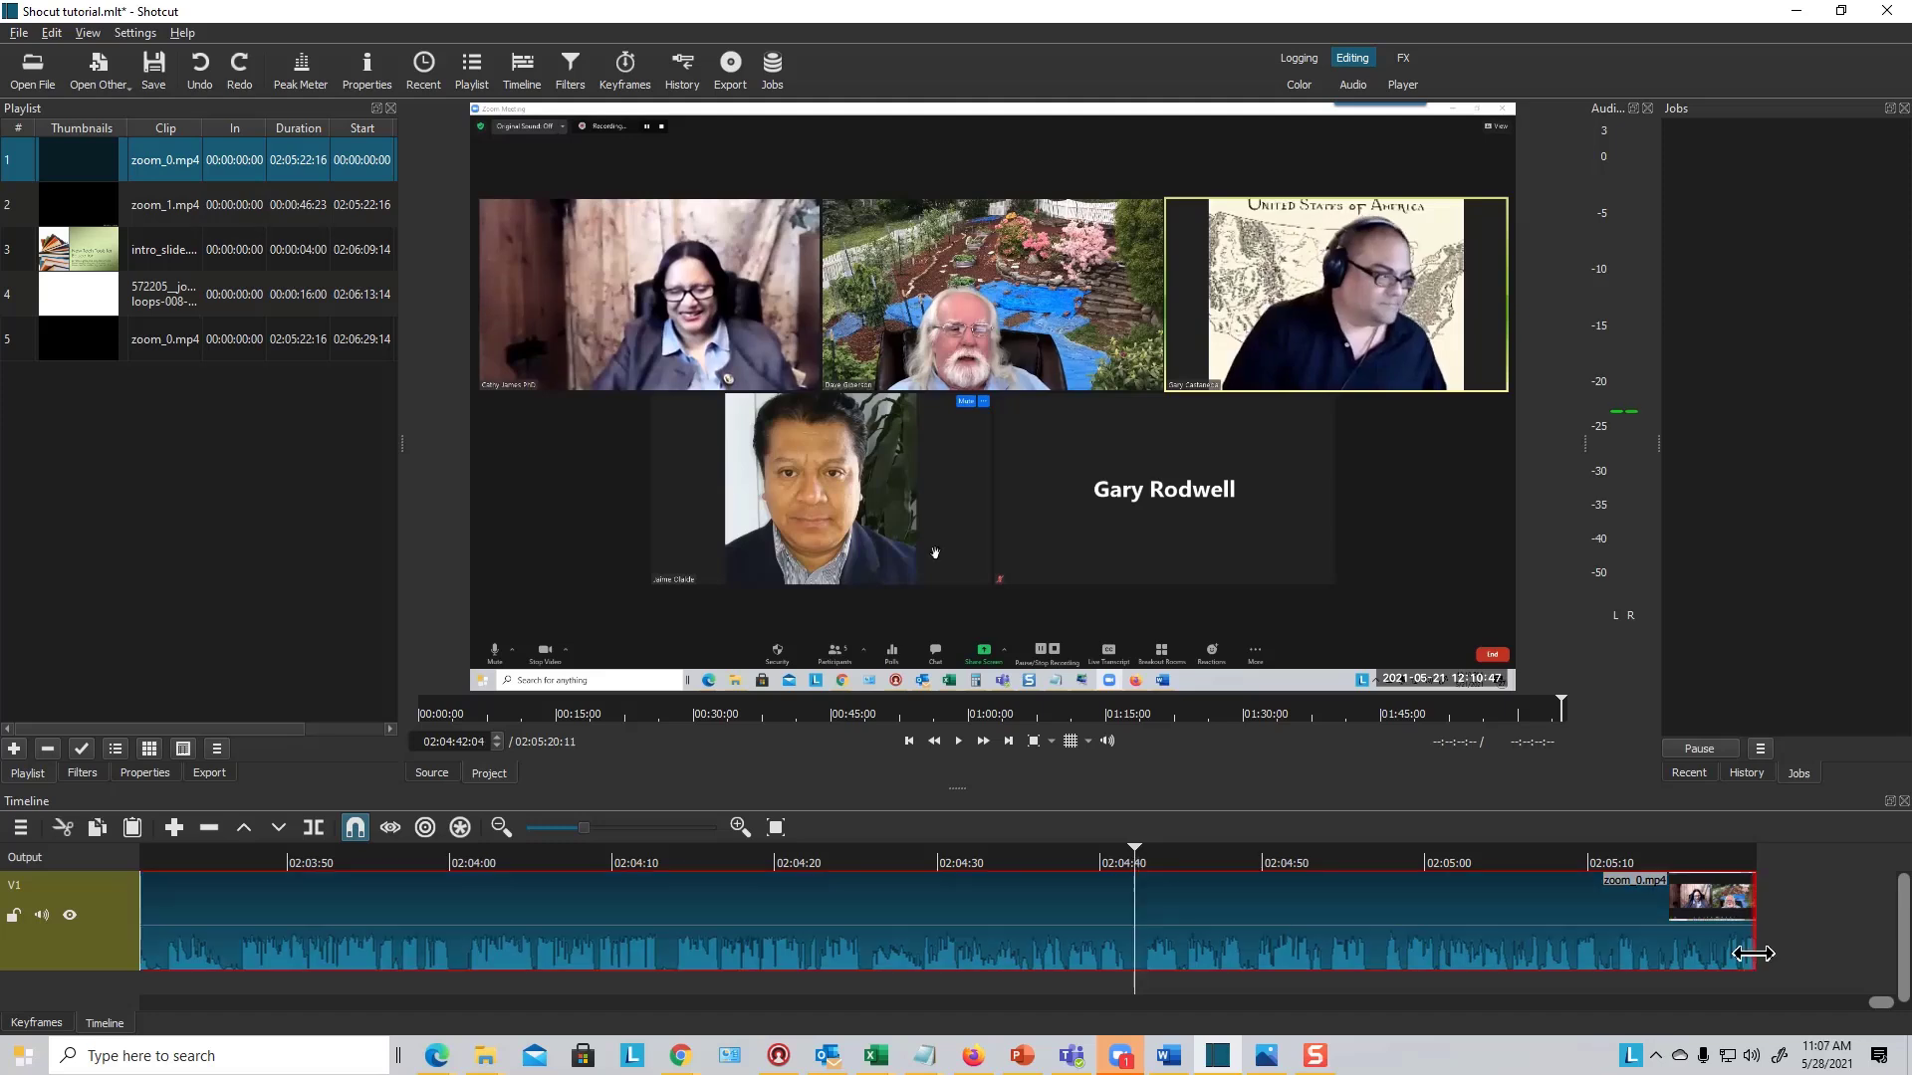
Trim the end of the zoom_0.mp4 clip to the playhead near 02:04:42, and play its last seconds.
left_click_drag(1754, 954, 1769, 1005)
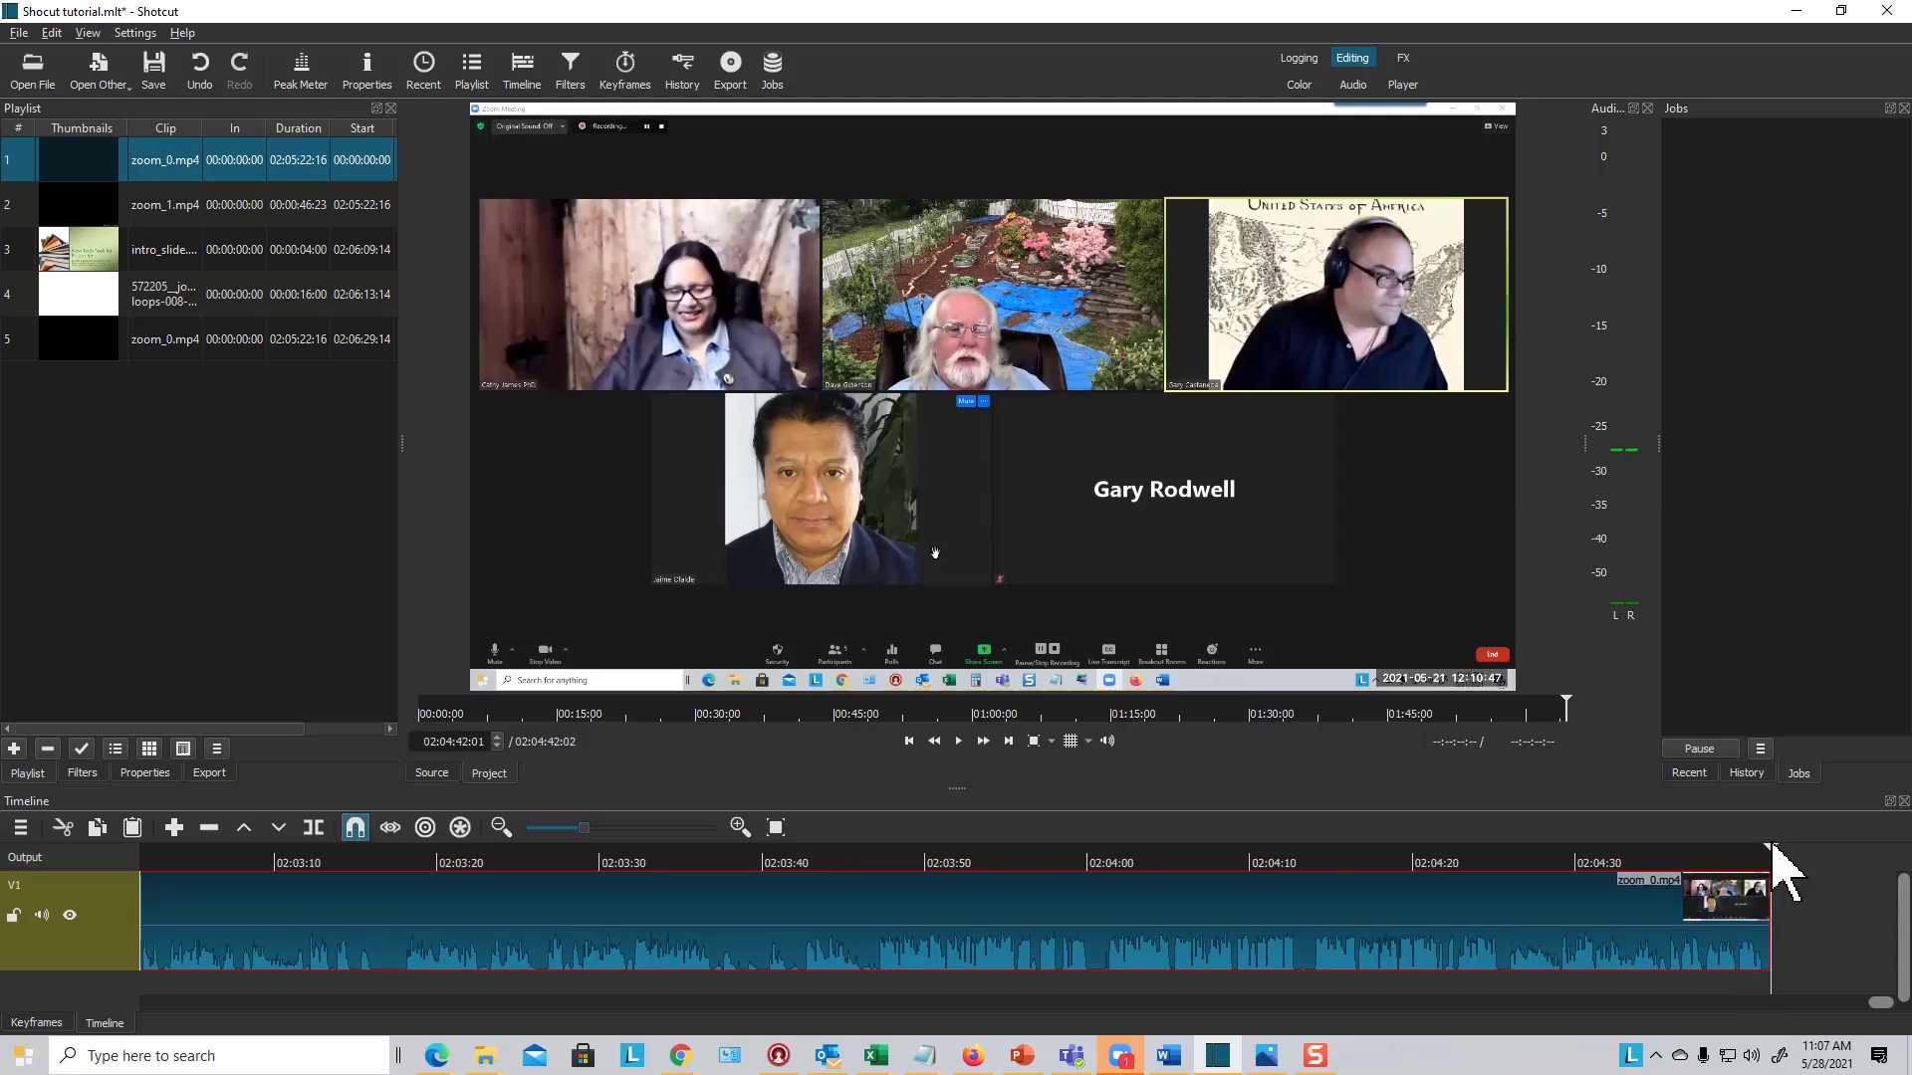
left_click(1737, 887)
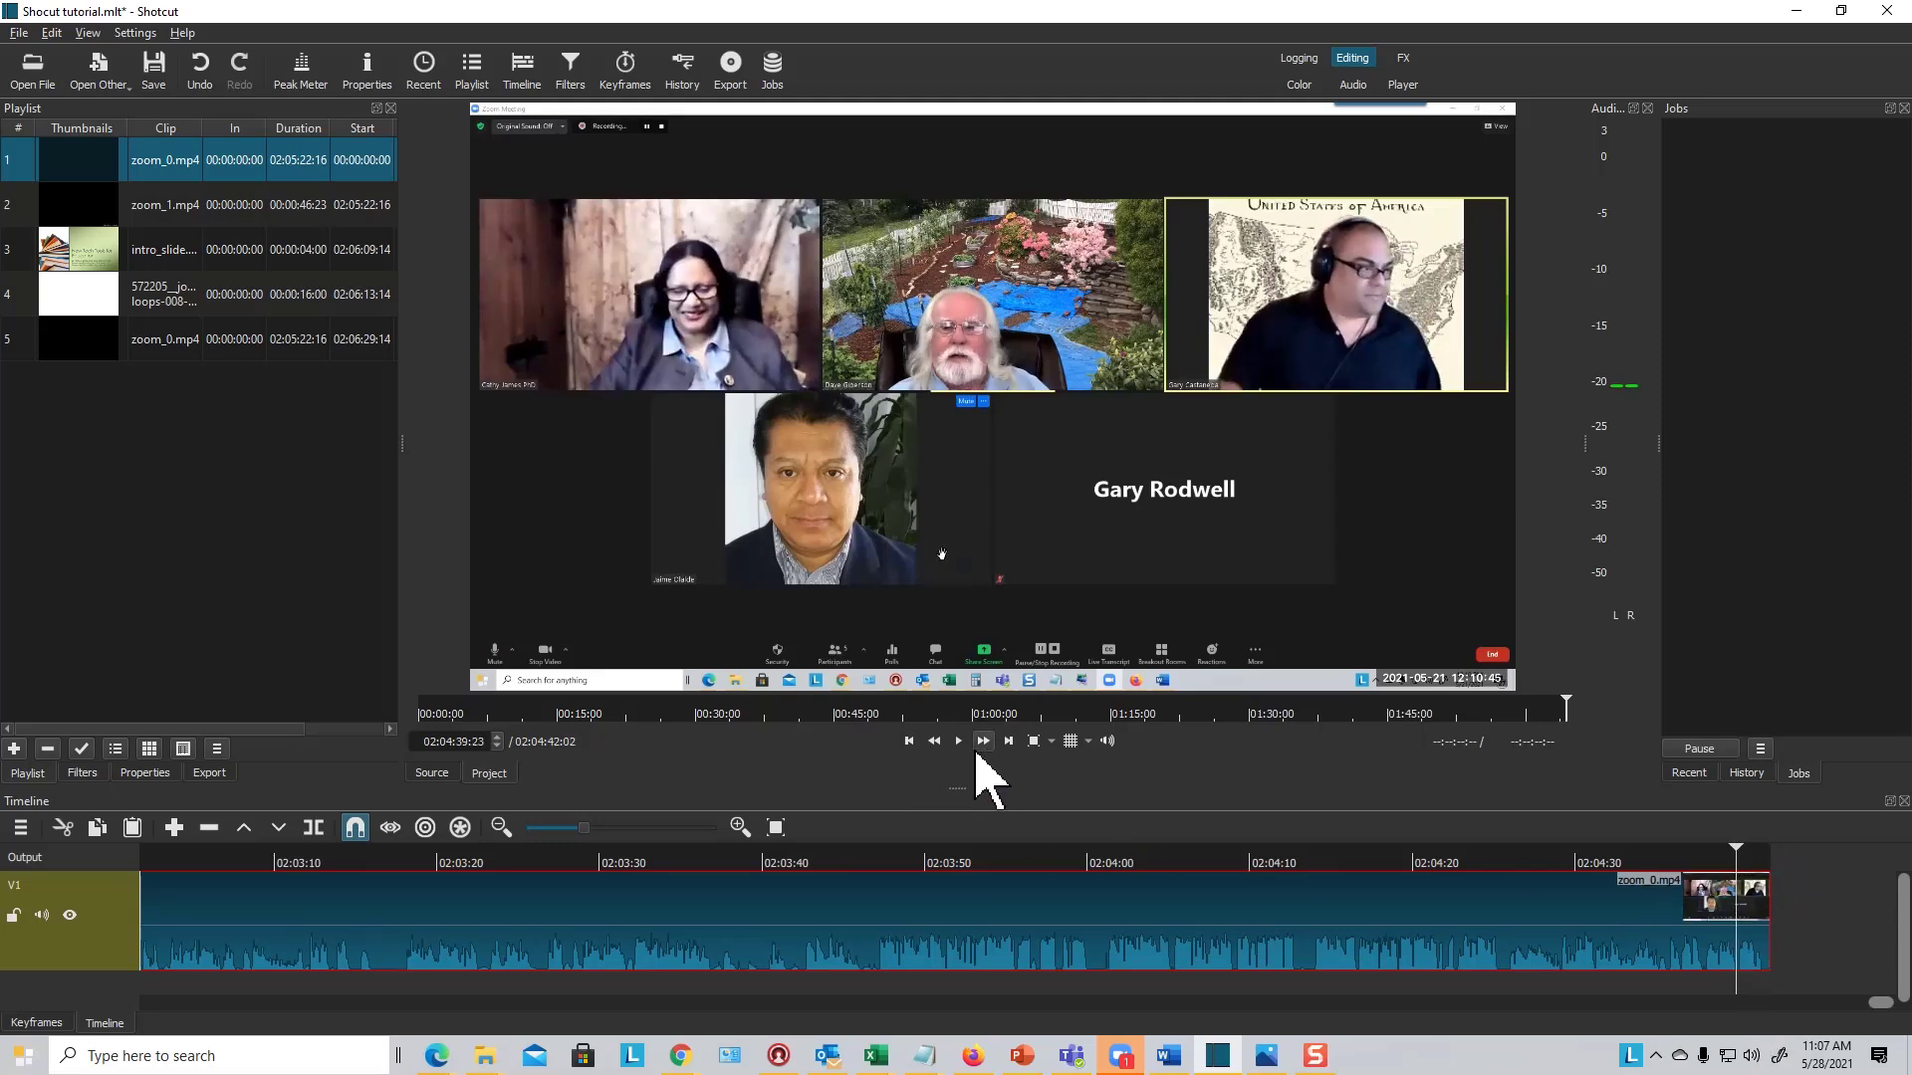
left_click(957, 743)
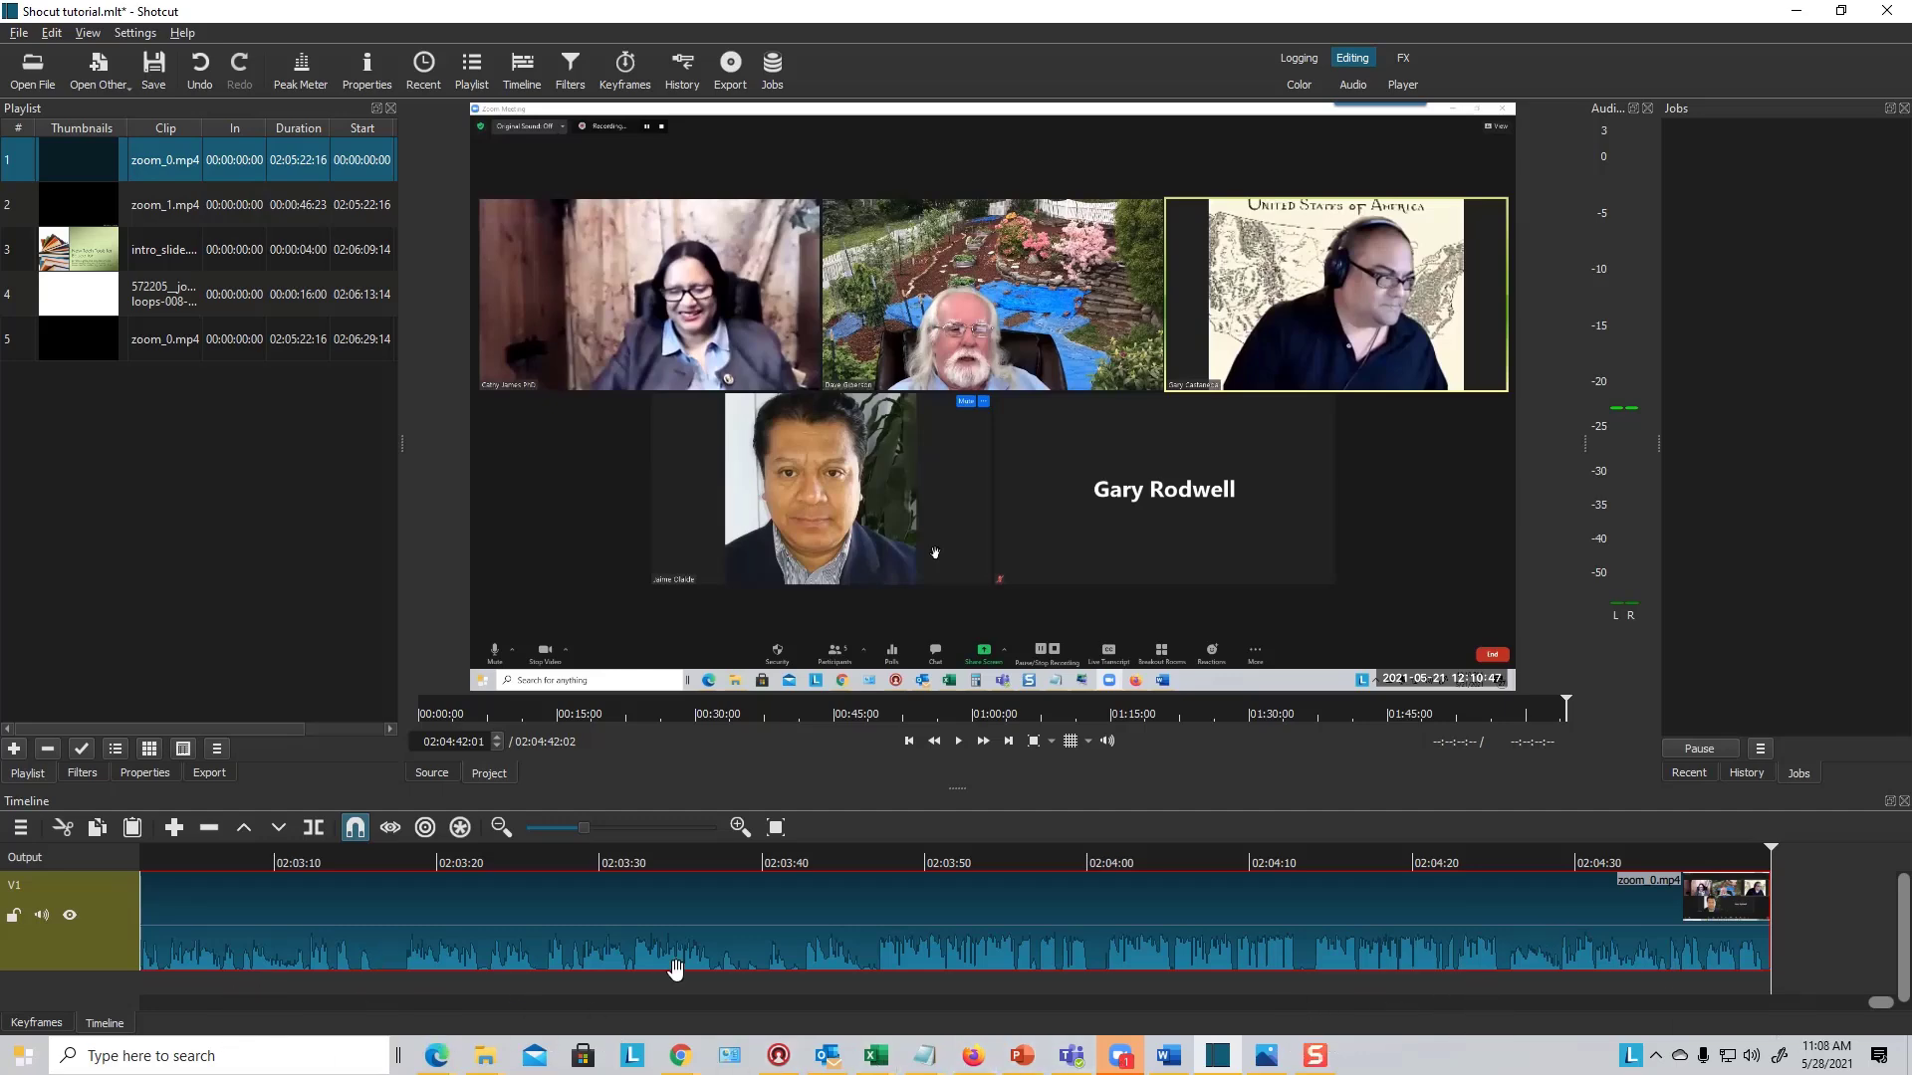
Return the timeline view to the start of zoom_0.mp4 and open the intro slide from the playlist for preview.
left_click_drag(1877, 1006, 148, 1006)
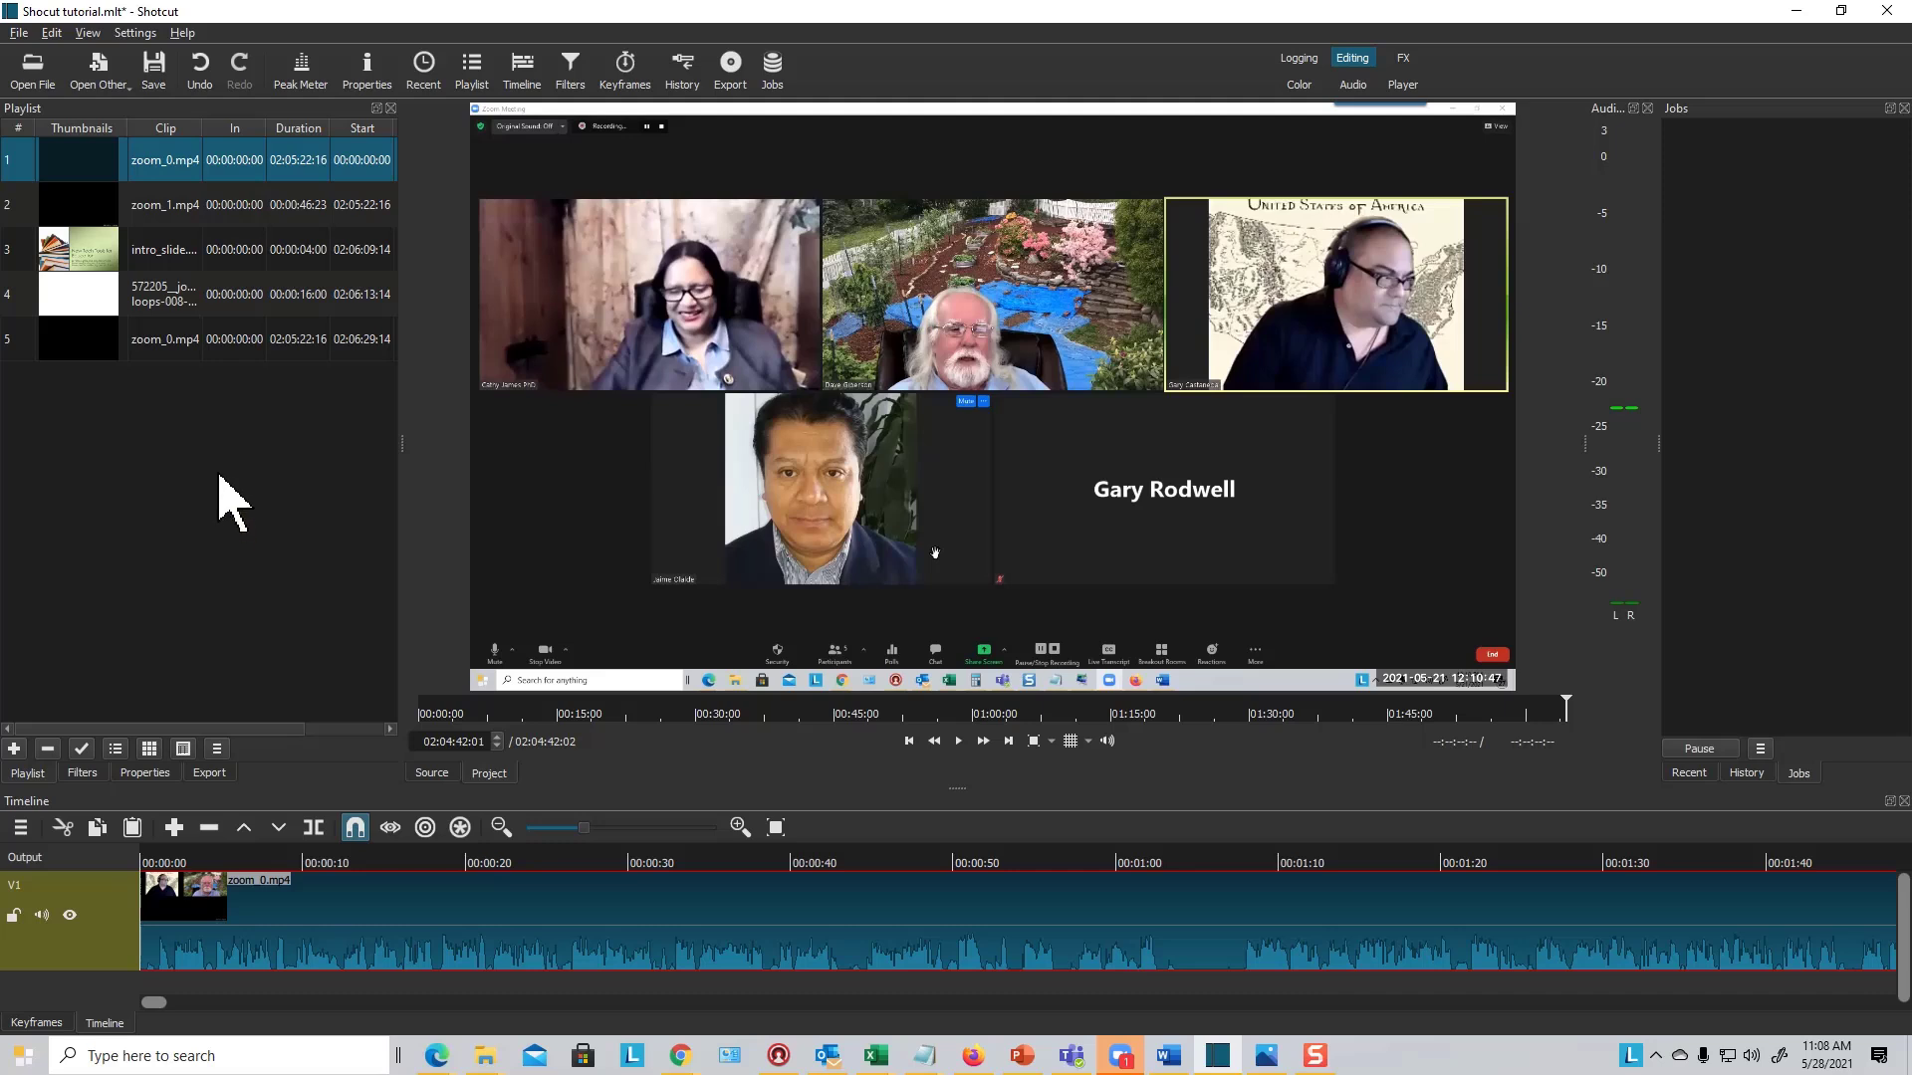
left_click(150, 256)
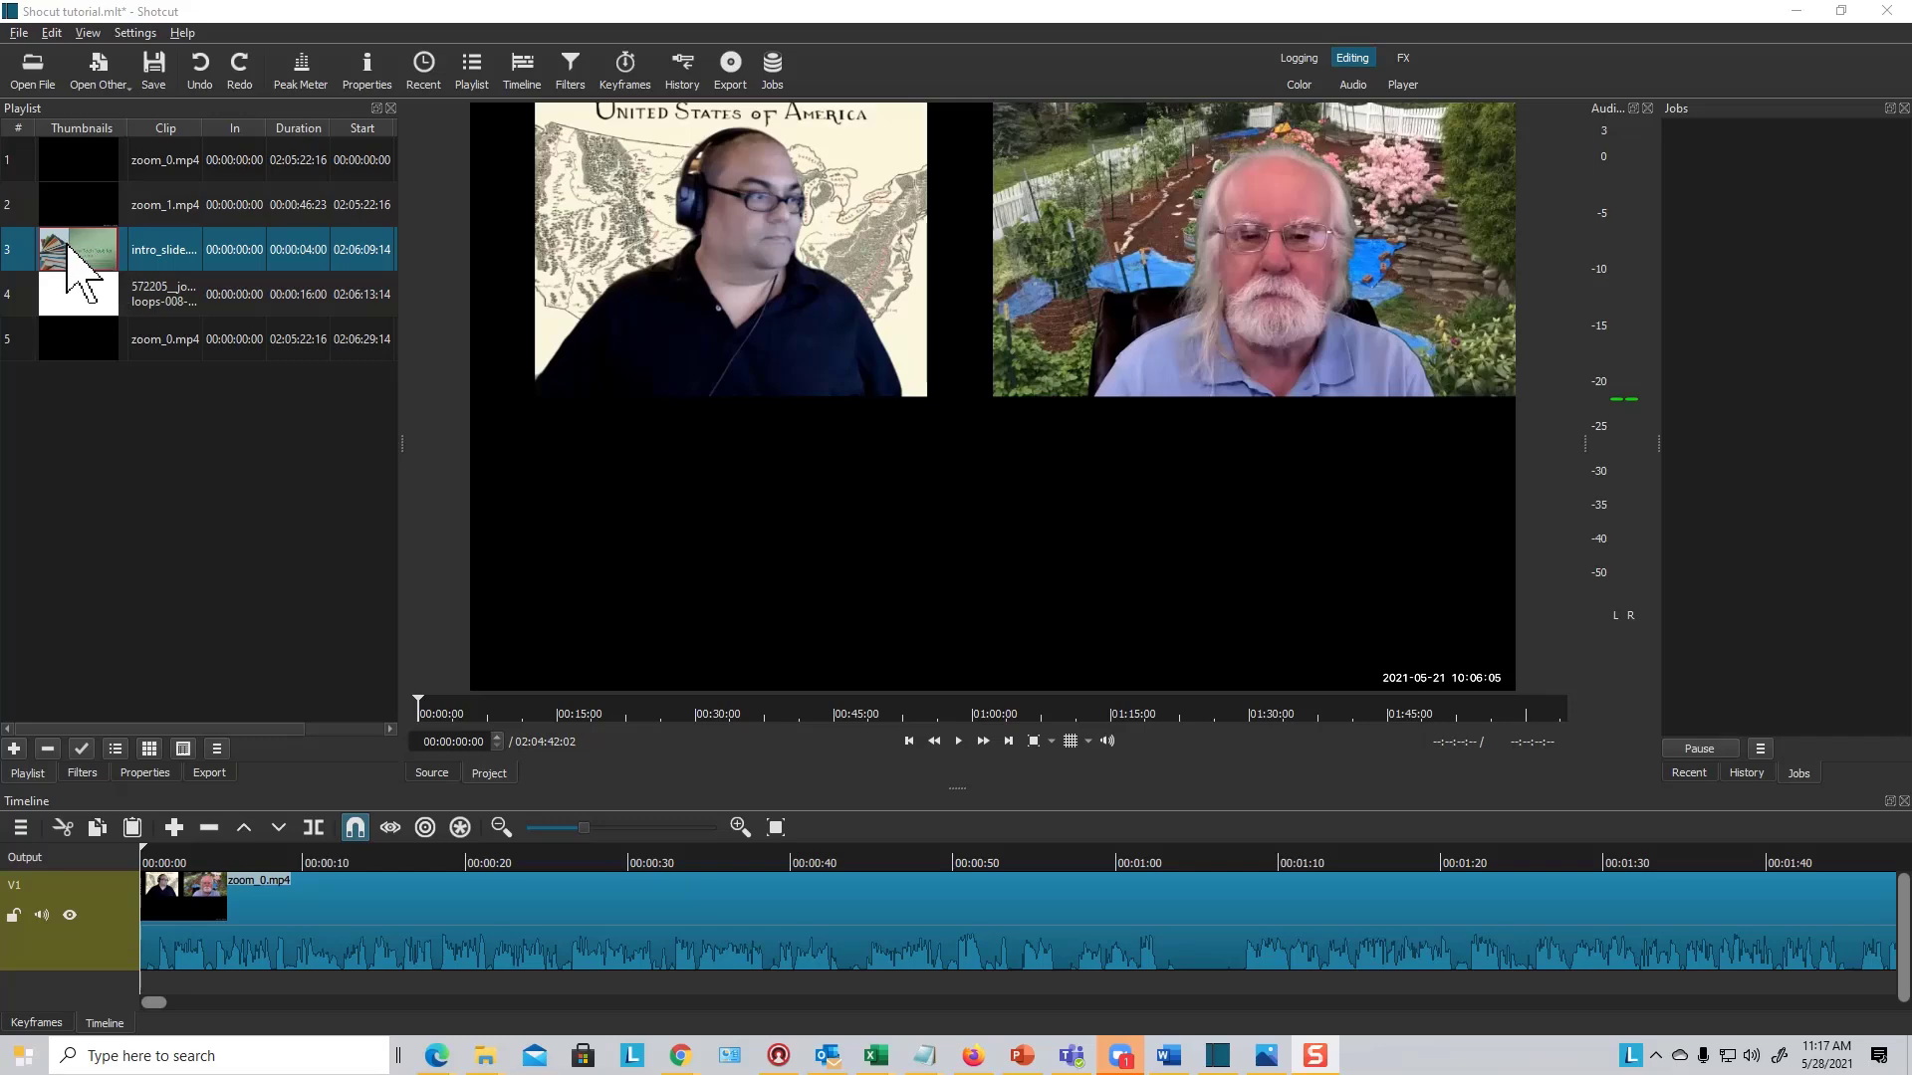
double_click(95, 264)
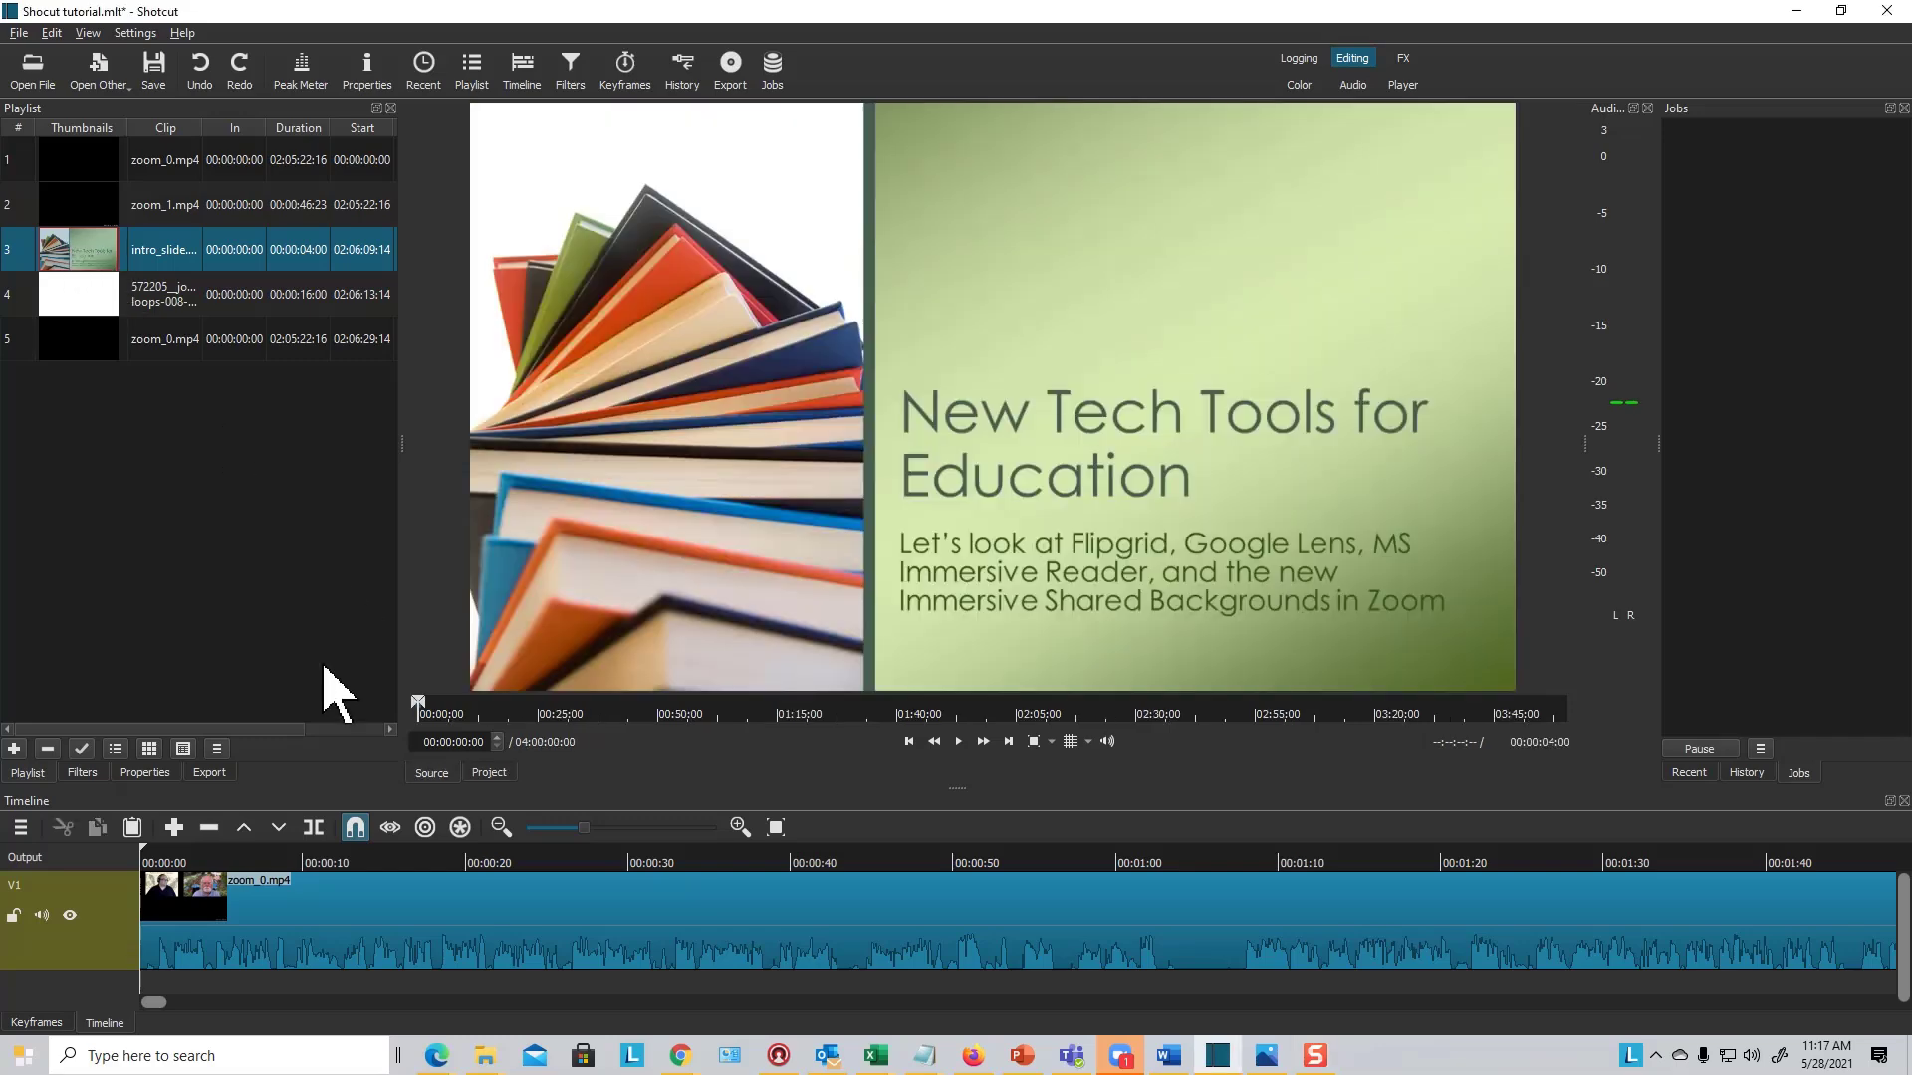
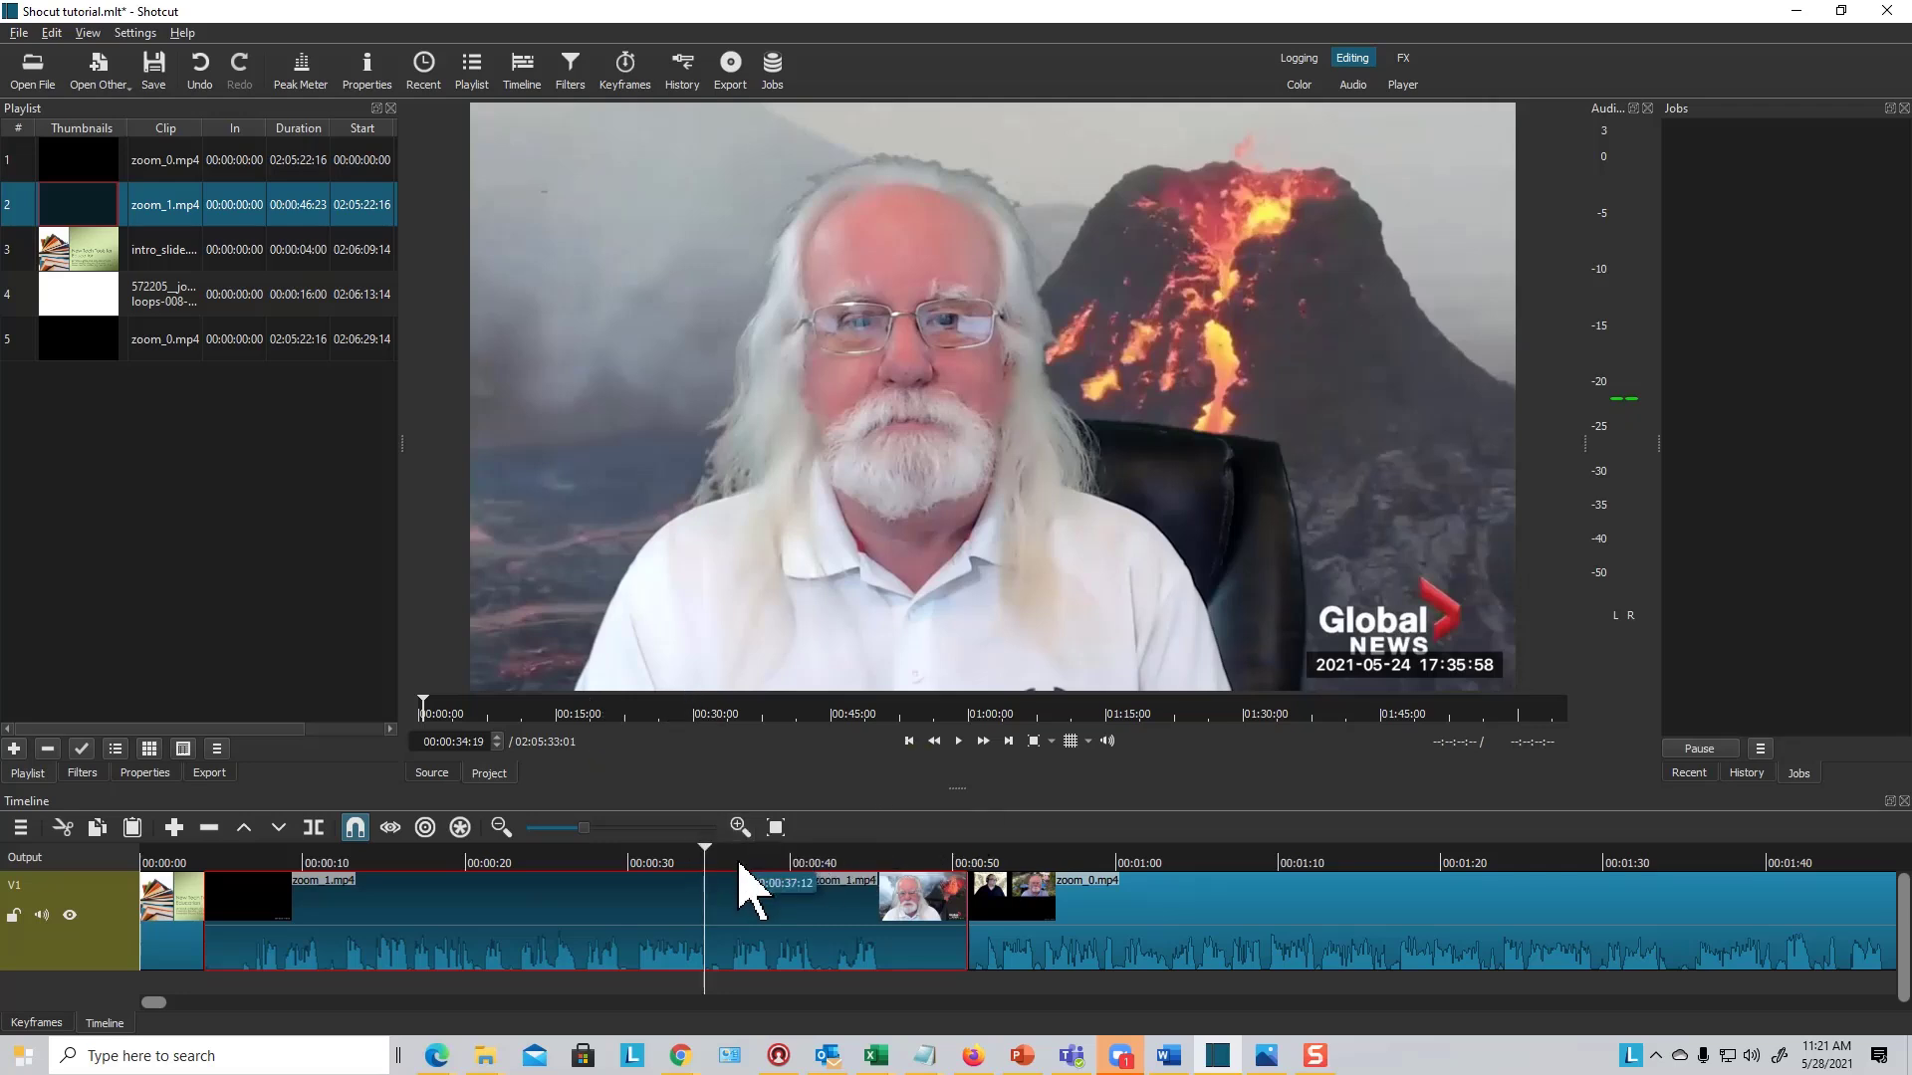
Play the opening of the zoom_1.mp4 clip on track V1 and trim its start to the playhead at 00:00:12:06.
left_click_drag(707, 871, 206, 879)
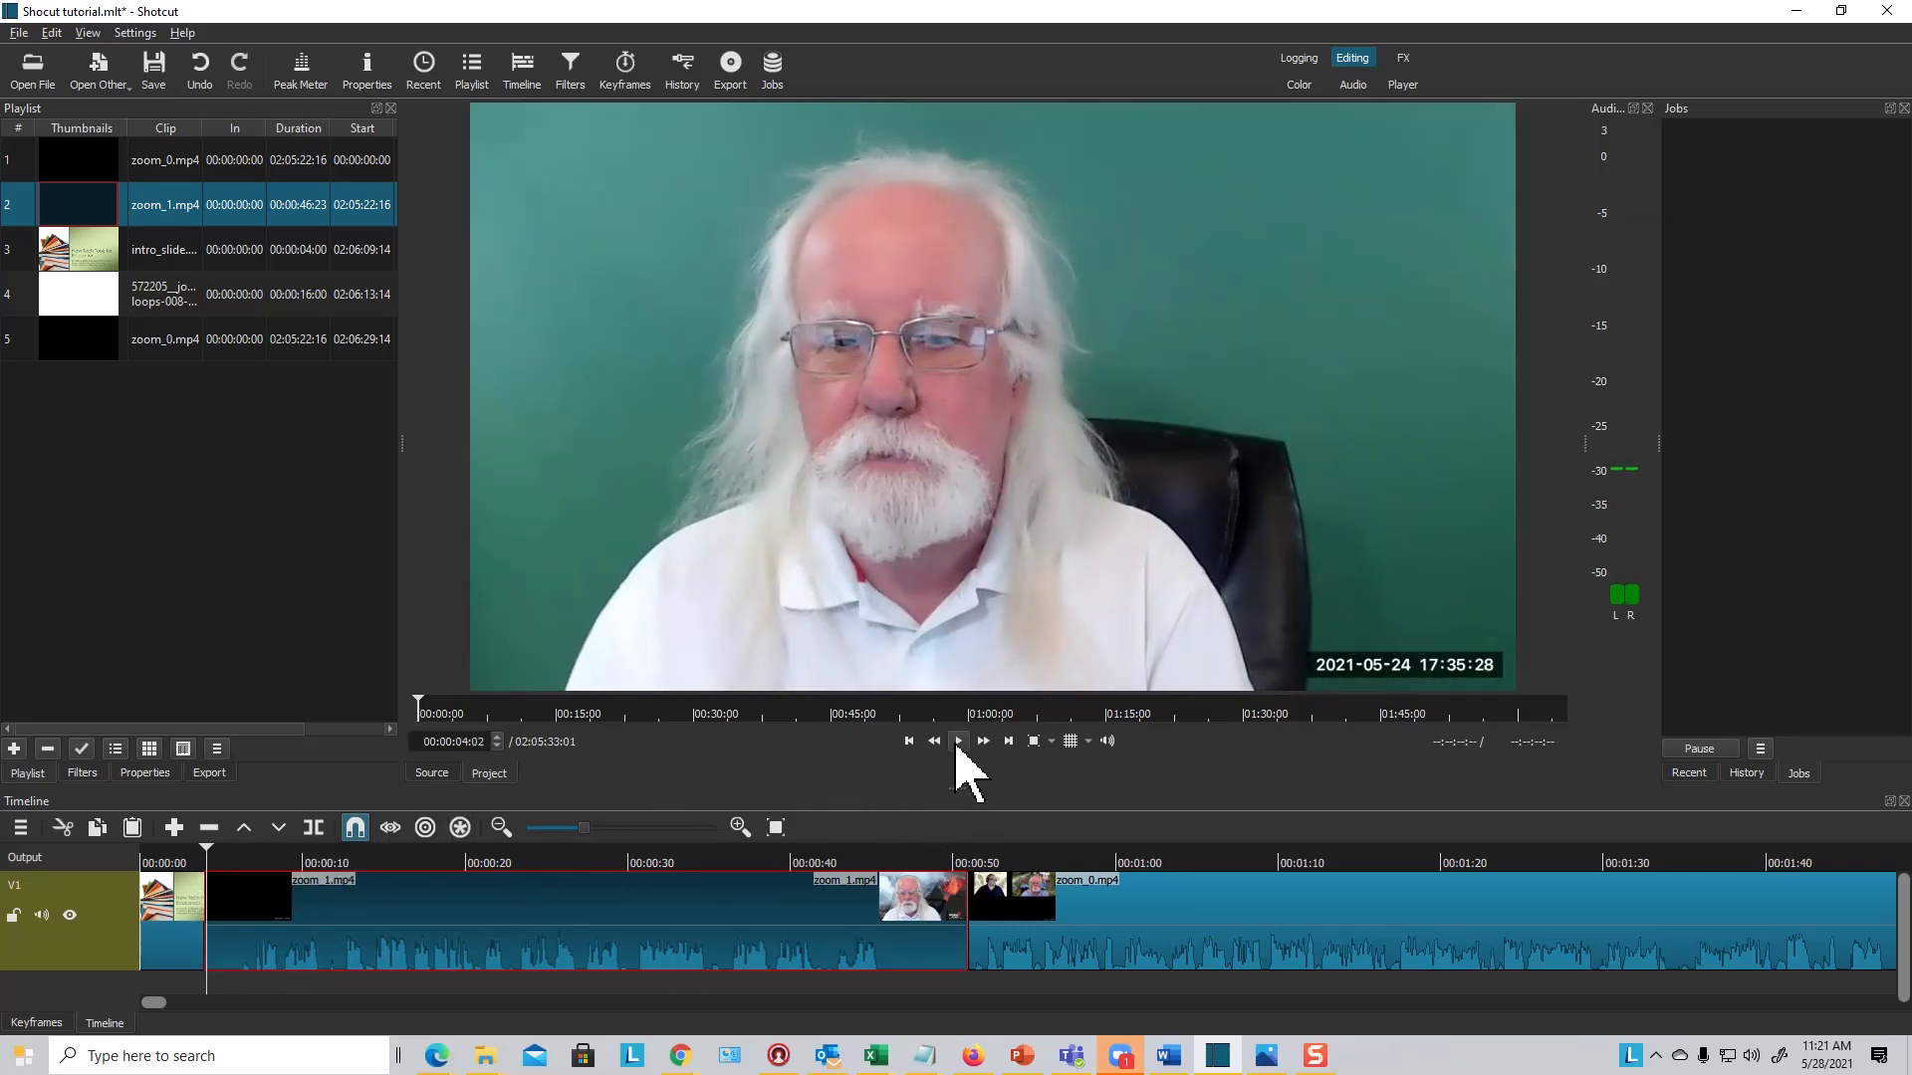
left_click(958, 743)
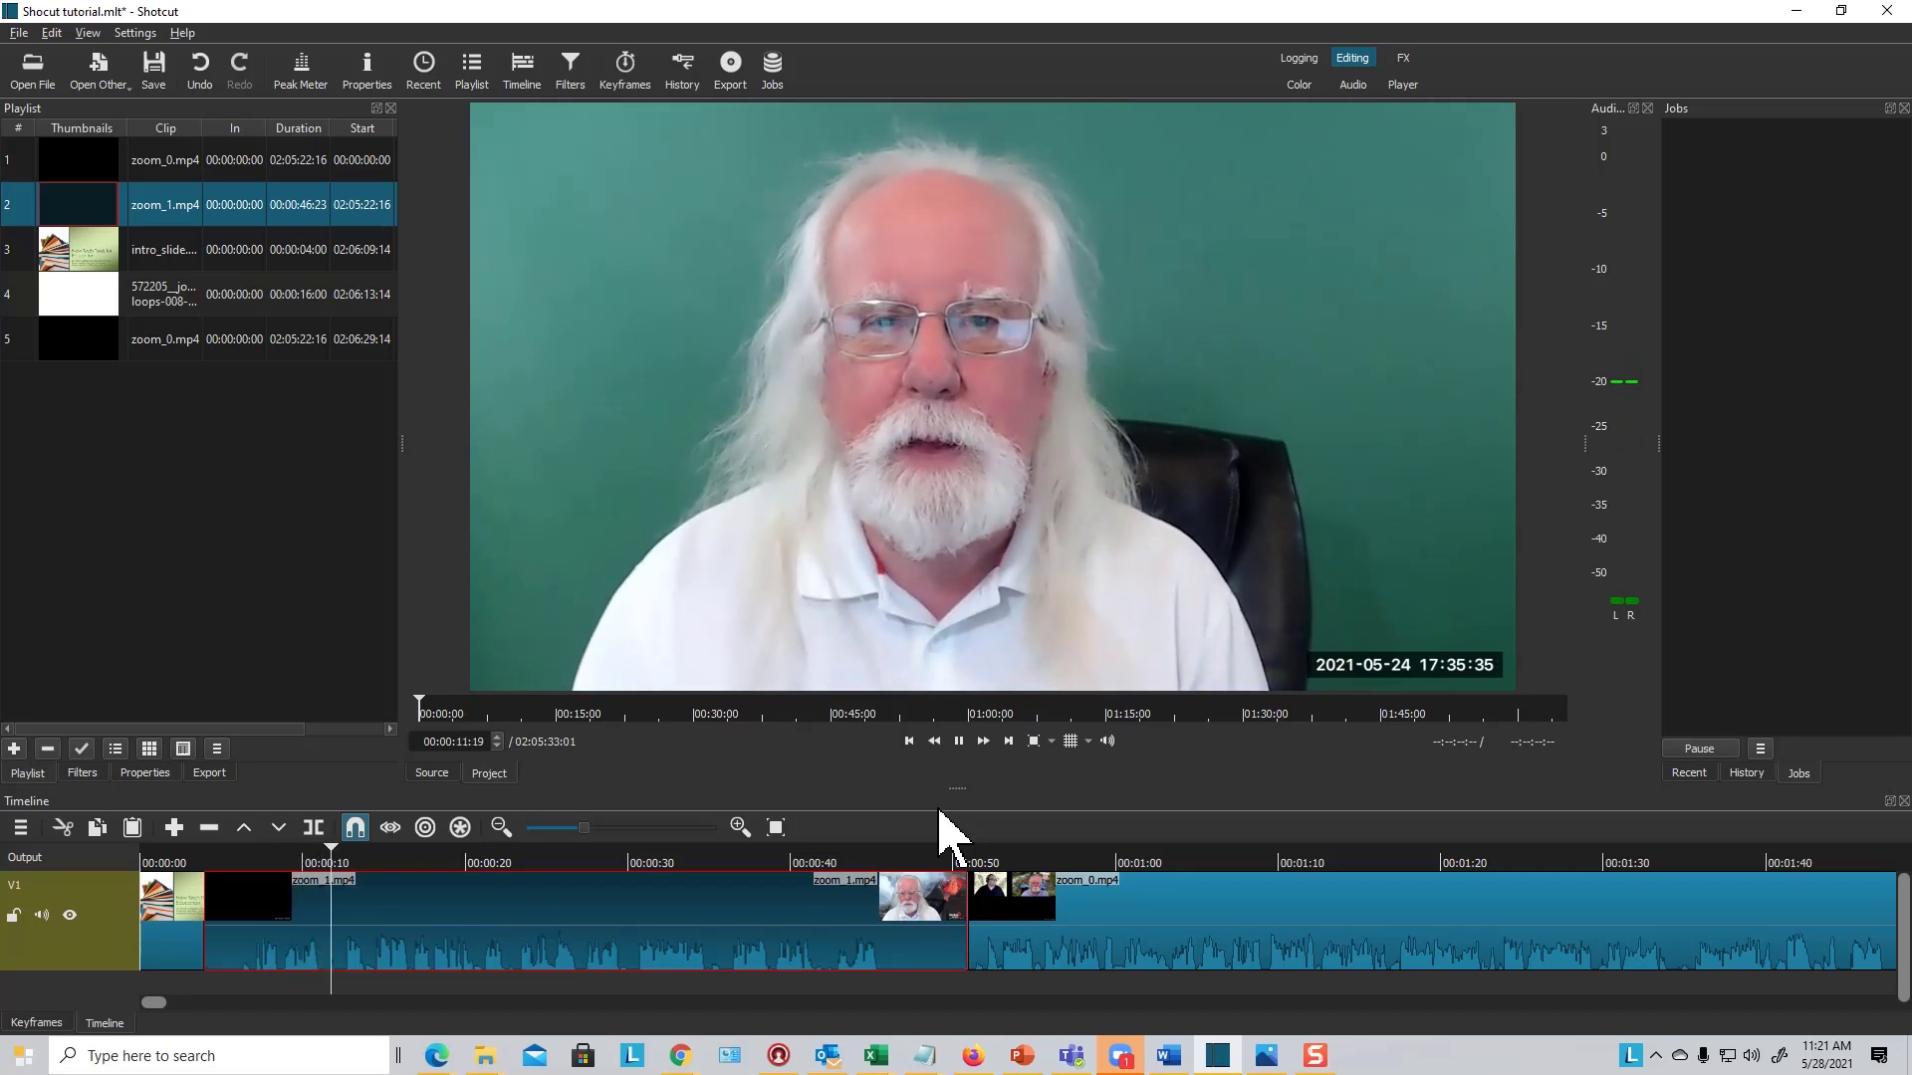
left_click(957, 742)
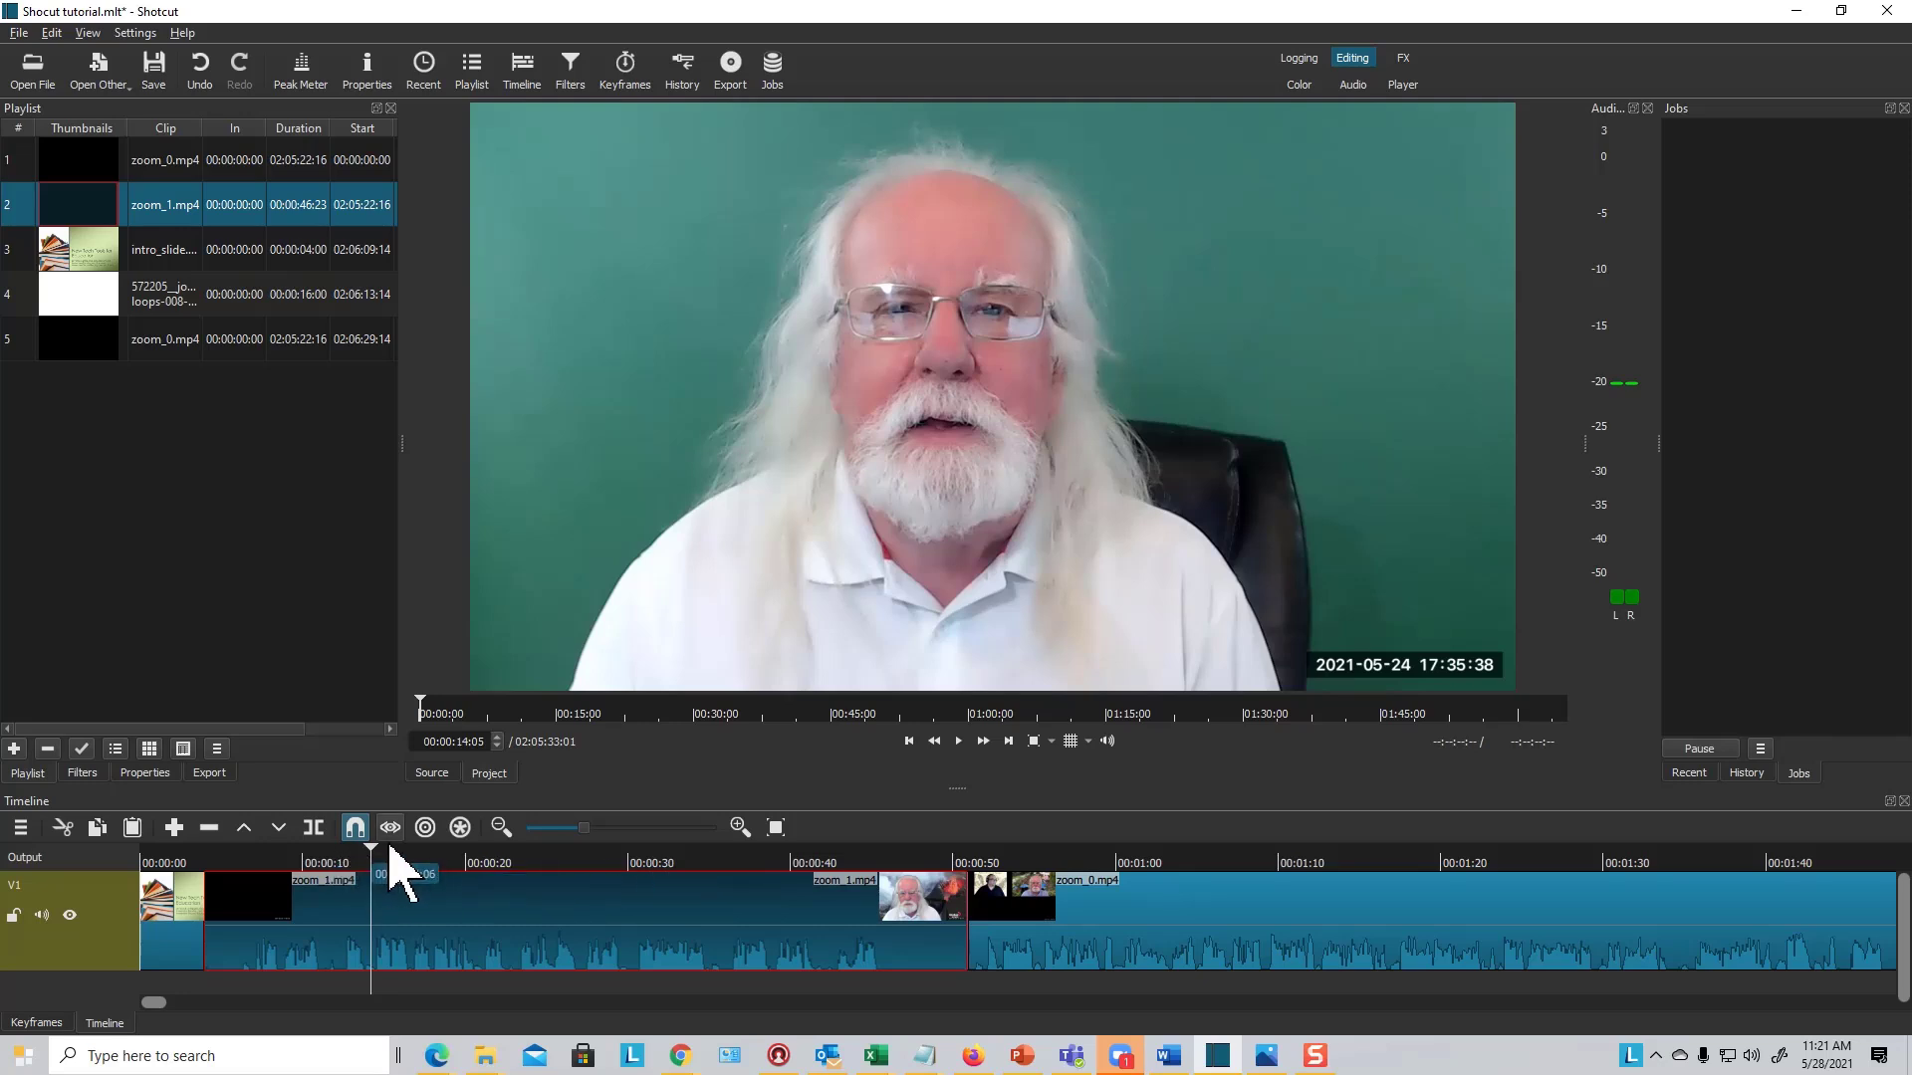
left_click_drag(366, 856, 339, 849)
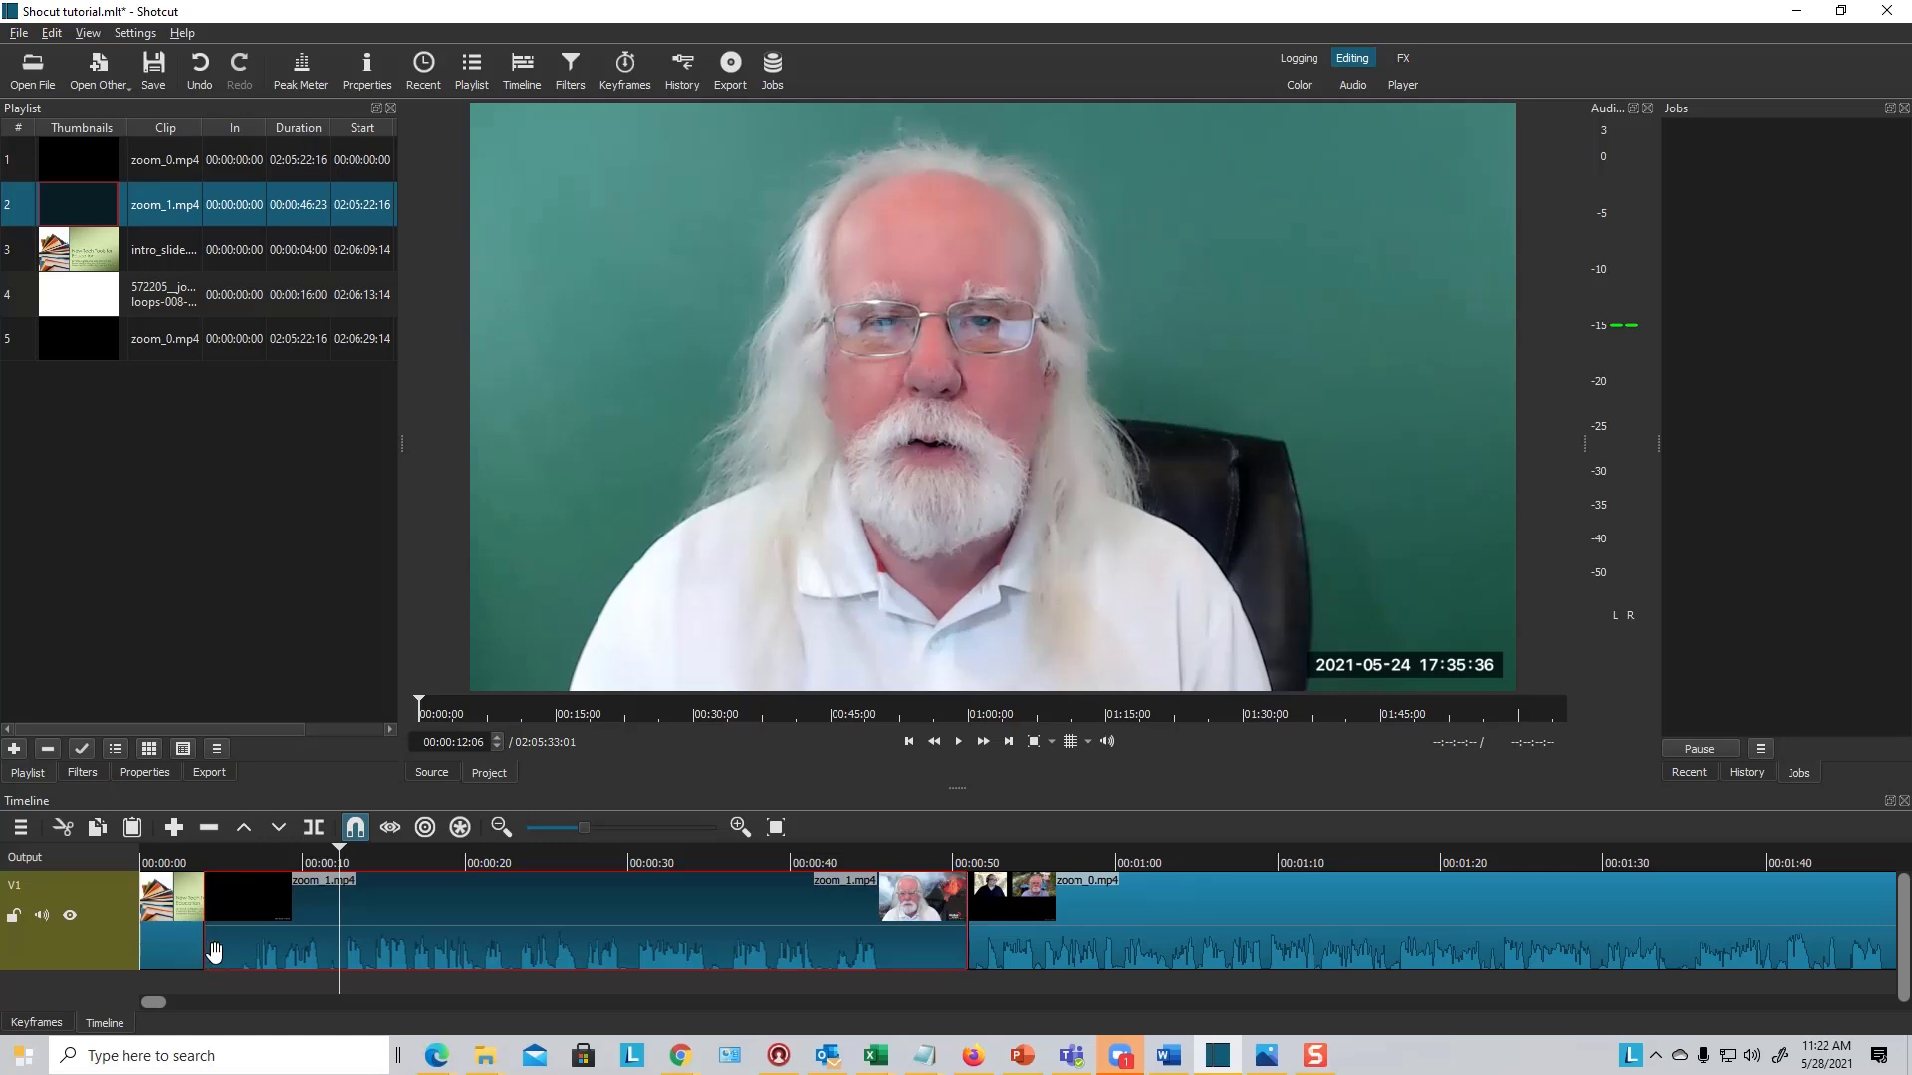
left_click_drag(239, 954, 333, 959)
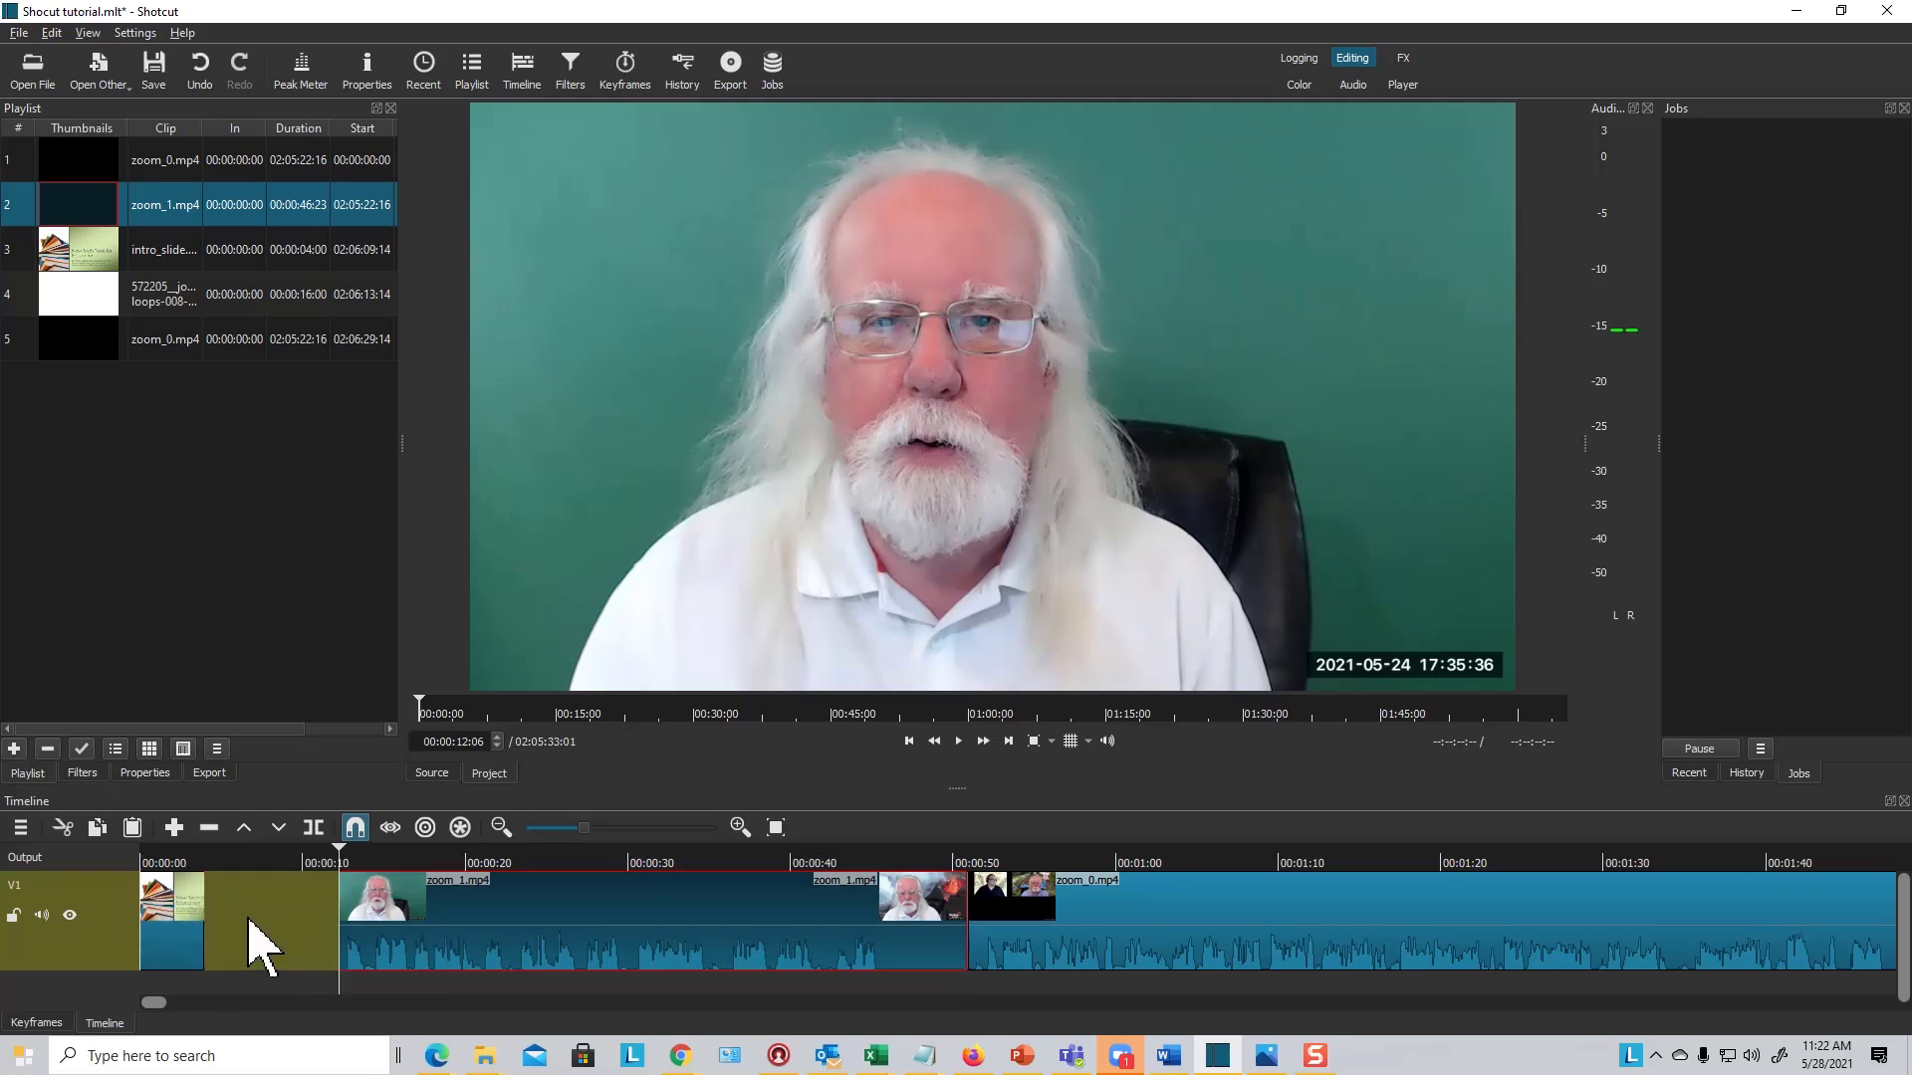
Move the zoom_1.mp4 clip against the intro slide and the zoom_0.mp4 clip against the end of zoom_1.mp4 on track V1.
left_click(306, 860)
mouse_move(306, 859)
left_mouse_down()
mouse_move(330, 860)
mouse_move(303, 860)
left_mouse_up()
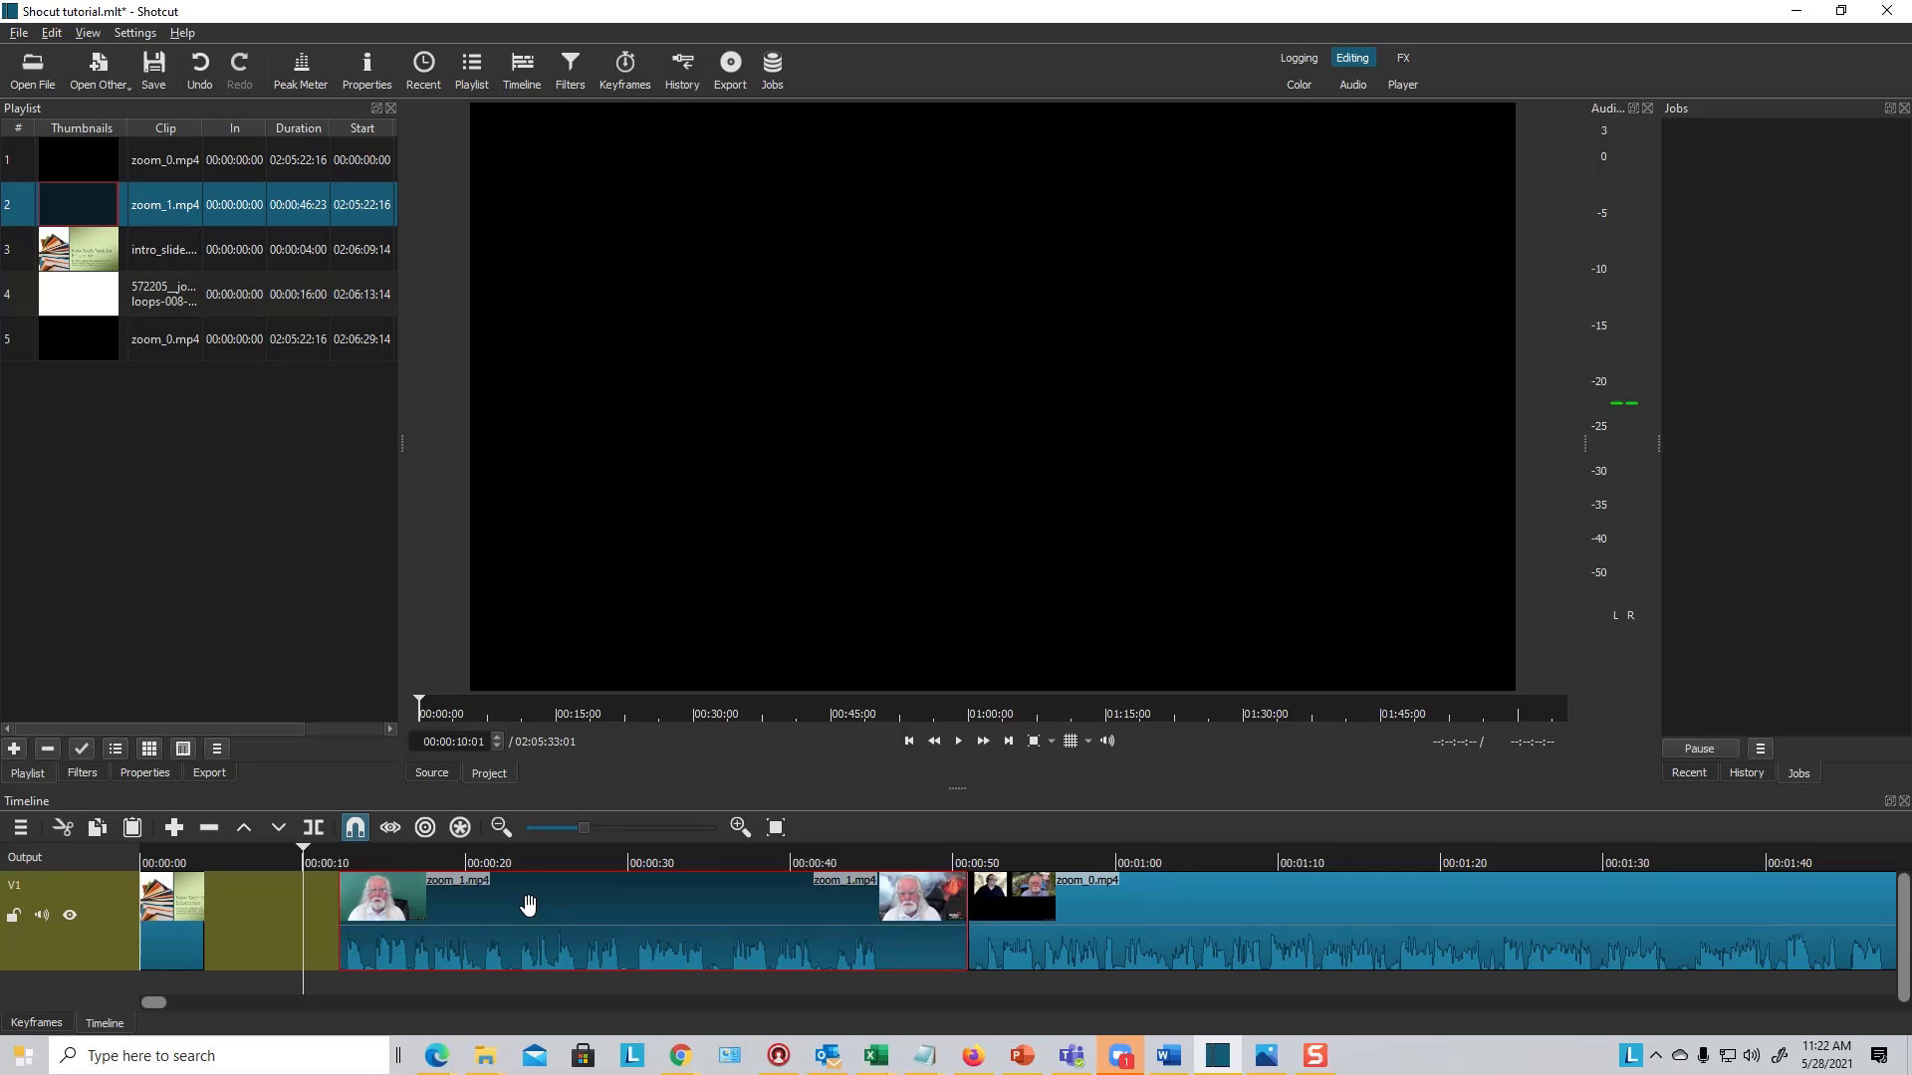
left_click_drag(519, 903, 385, 903)
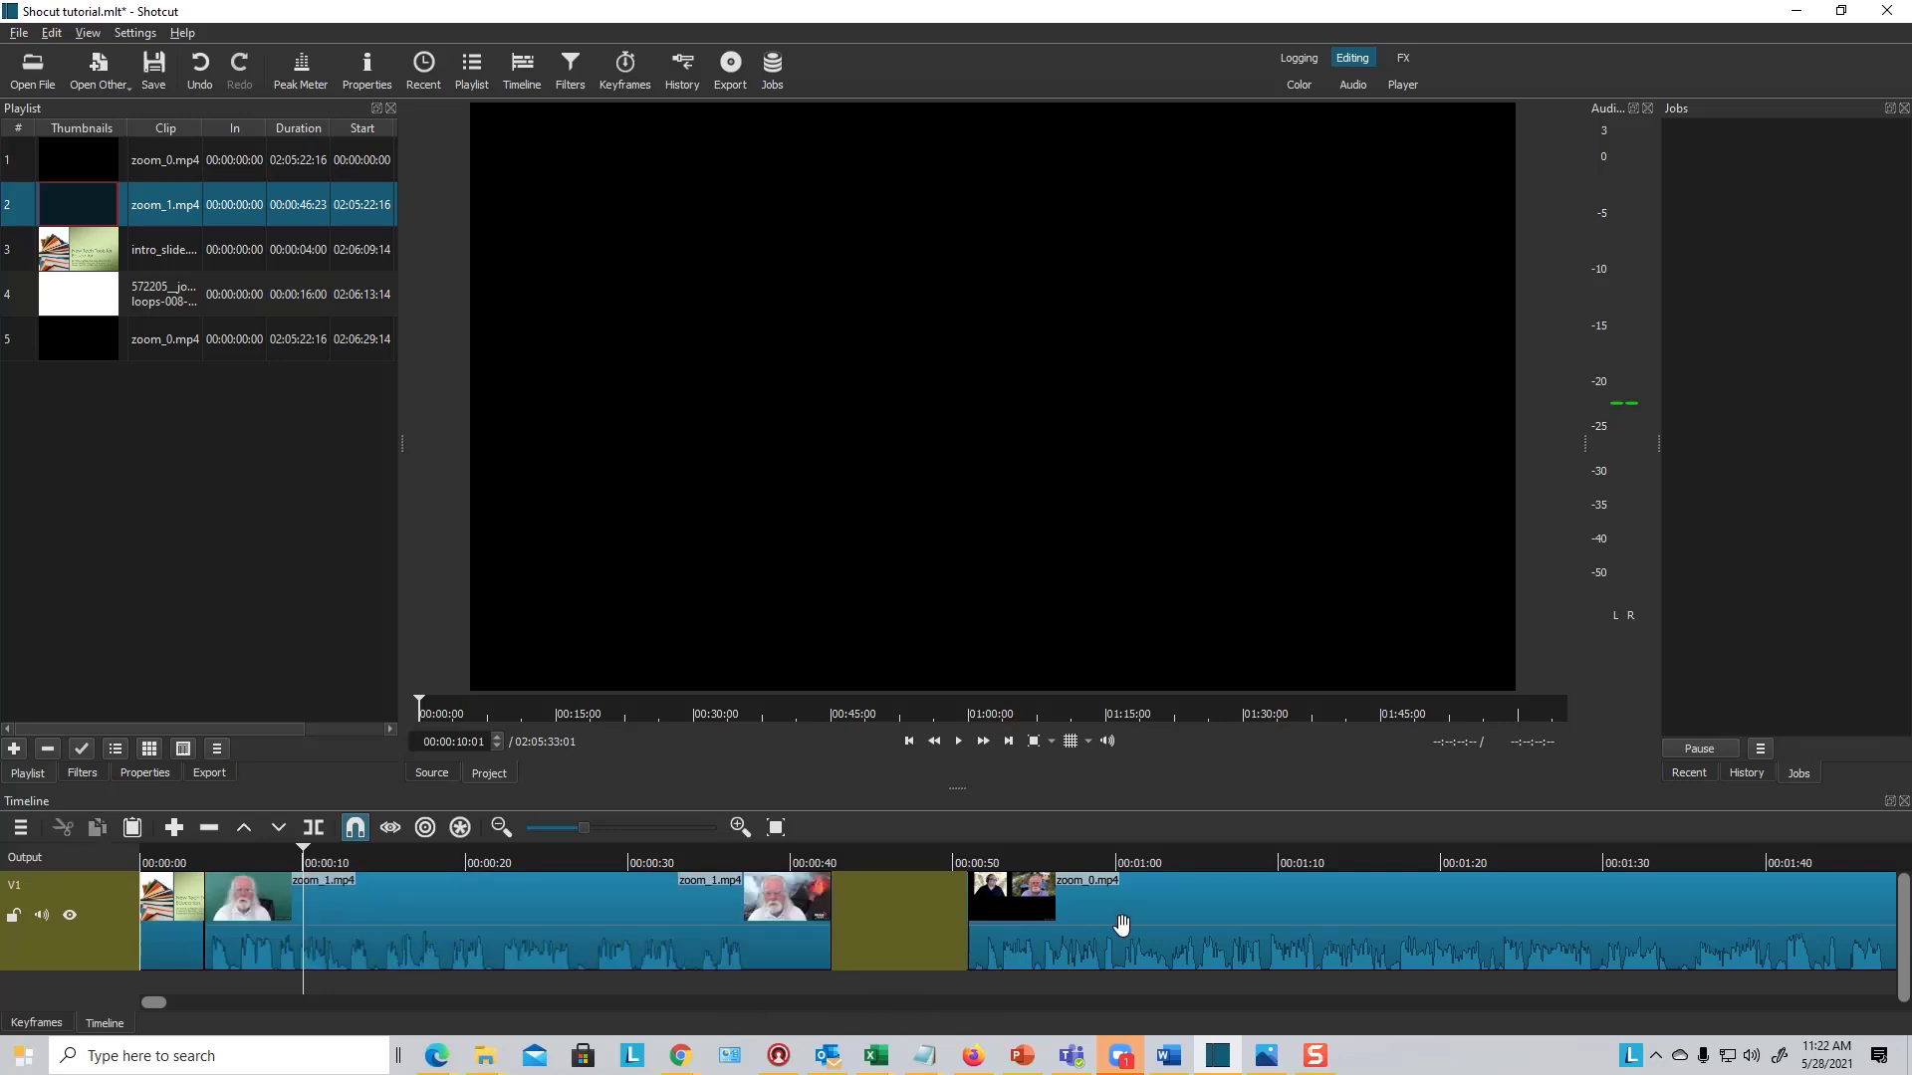
left_click_drag(1150, 901, 1006, 936)
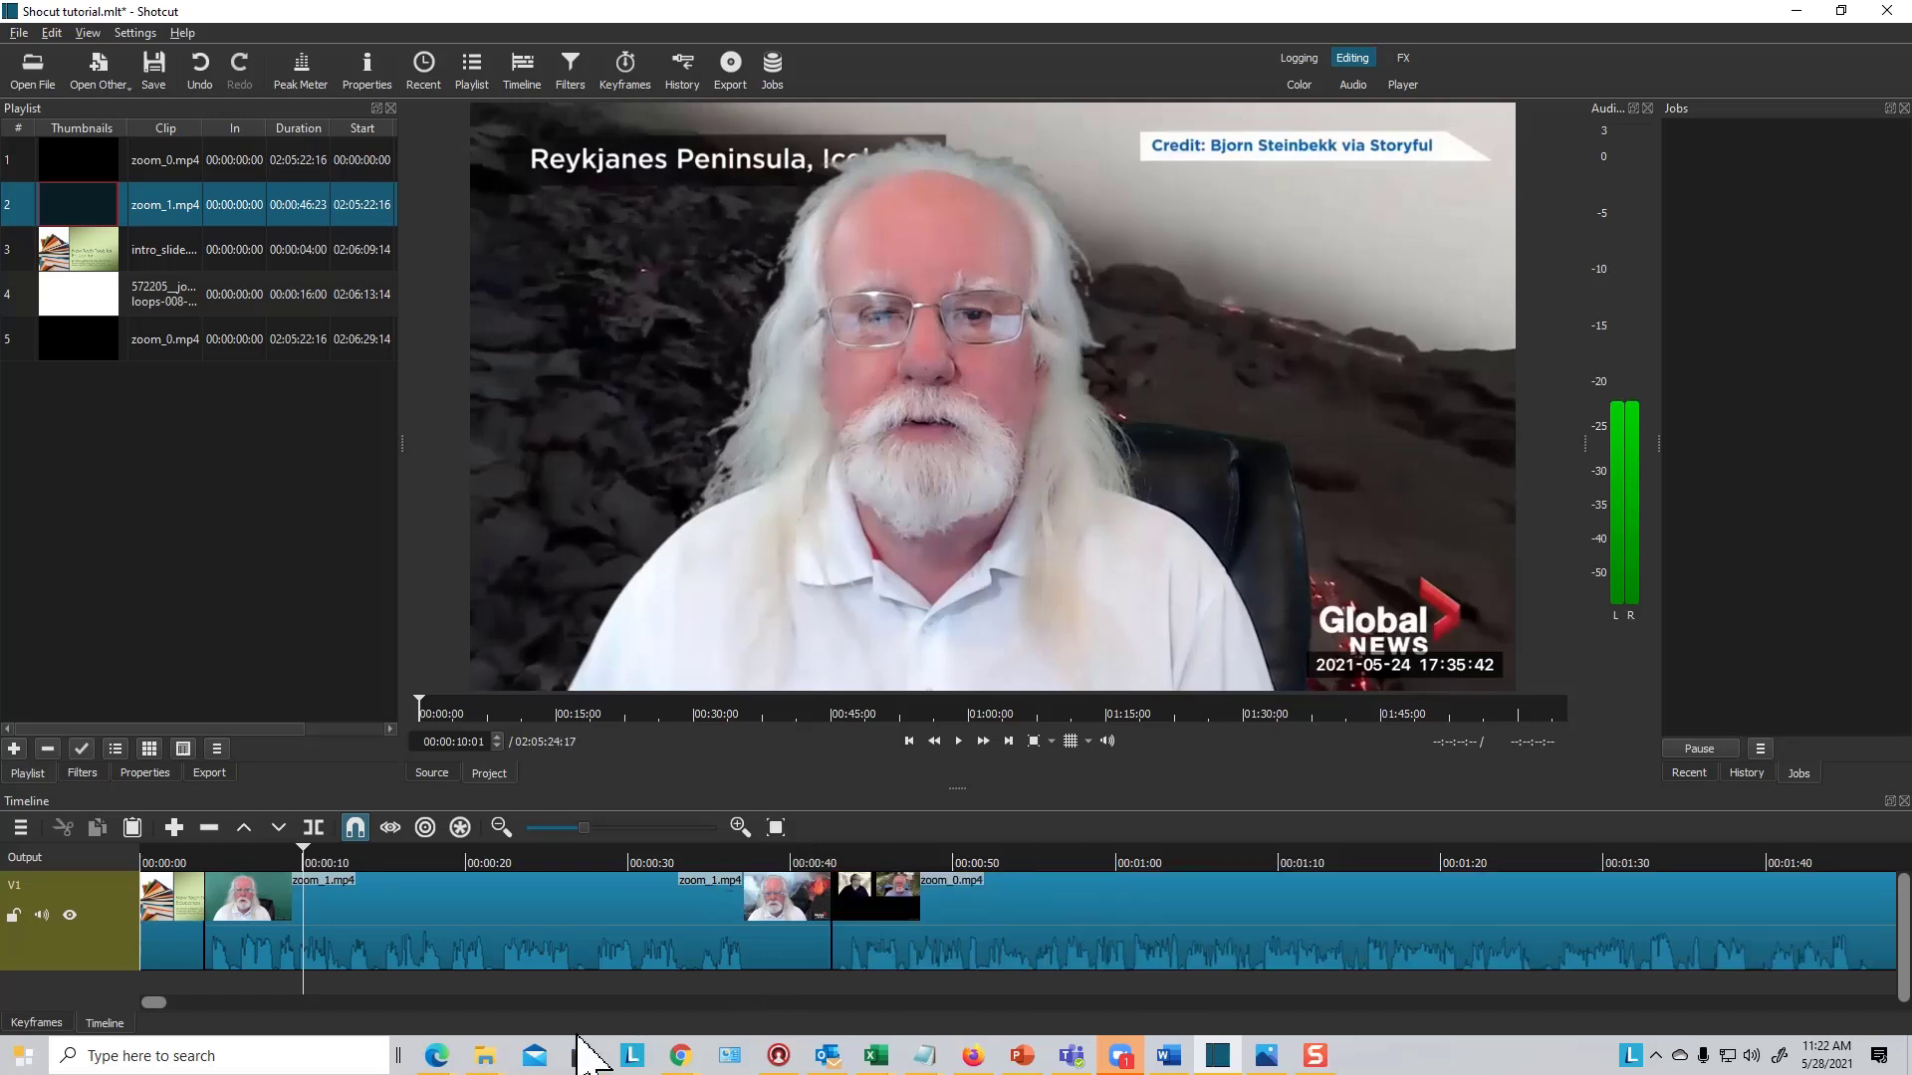
Play the timeline from the intro slide at 00:00:01:17 into zoom_1.mp4 to check the join.
mouse_move(158, 1004)
left_mouse_down()
mouse_move(1880, 1003)
mouse_move(150, 1004)
left_mouse_up()
left_click(168, 863)
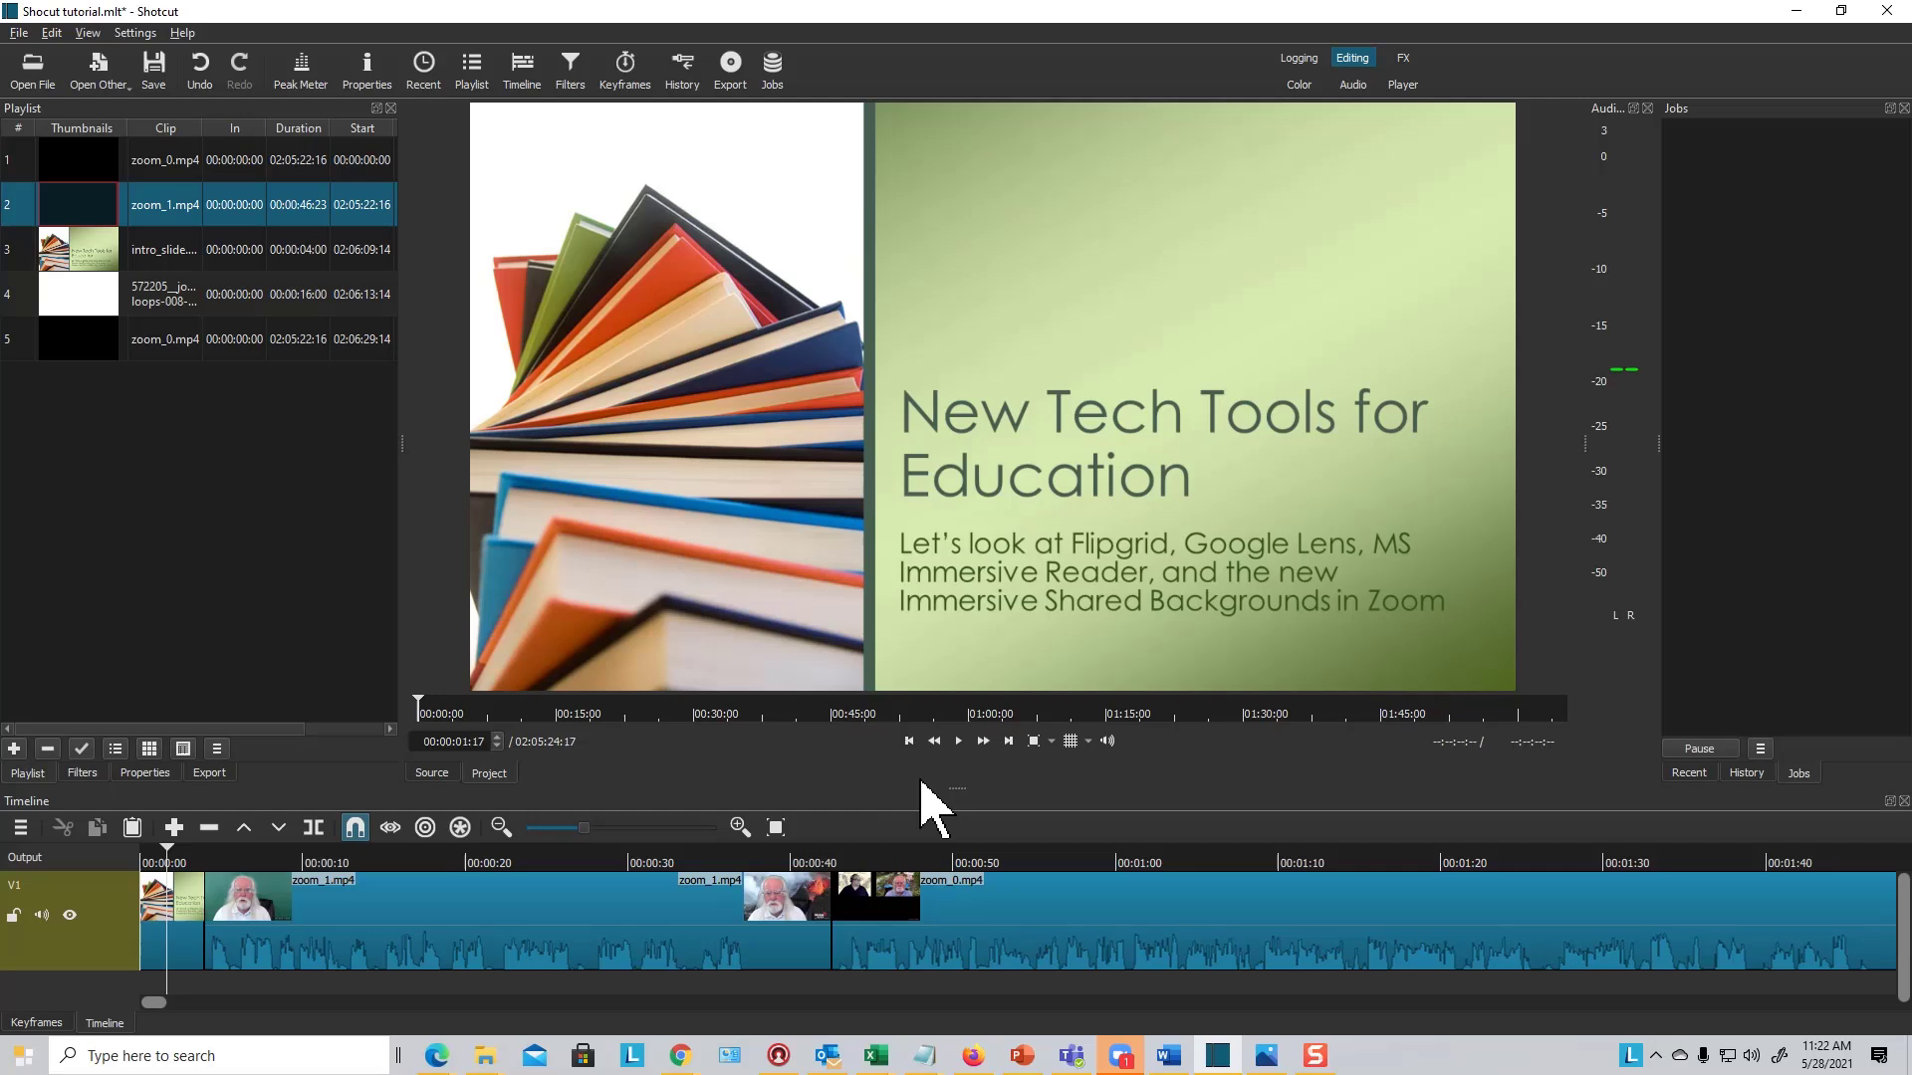
left_click(959, 741)
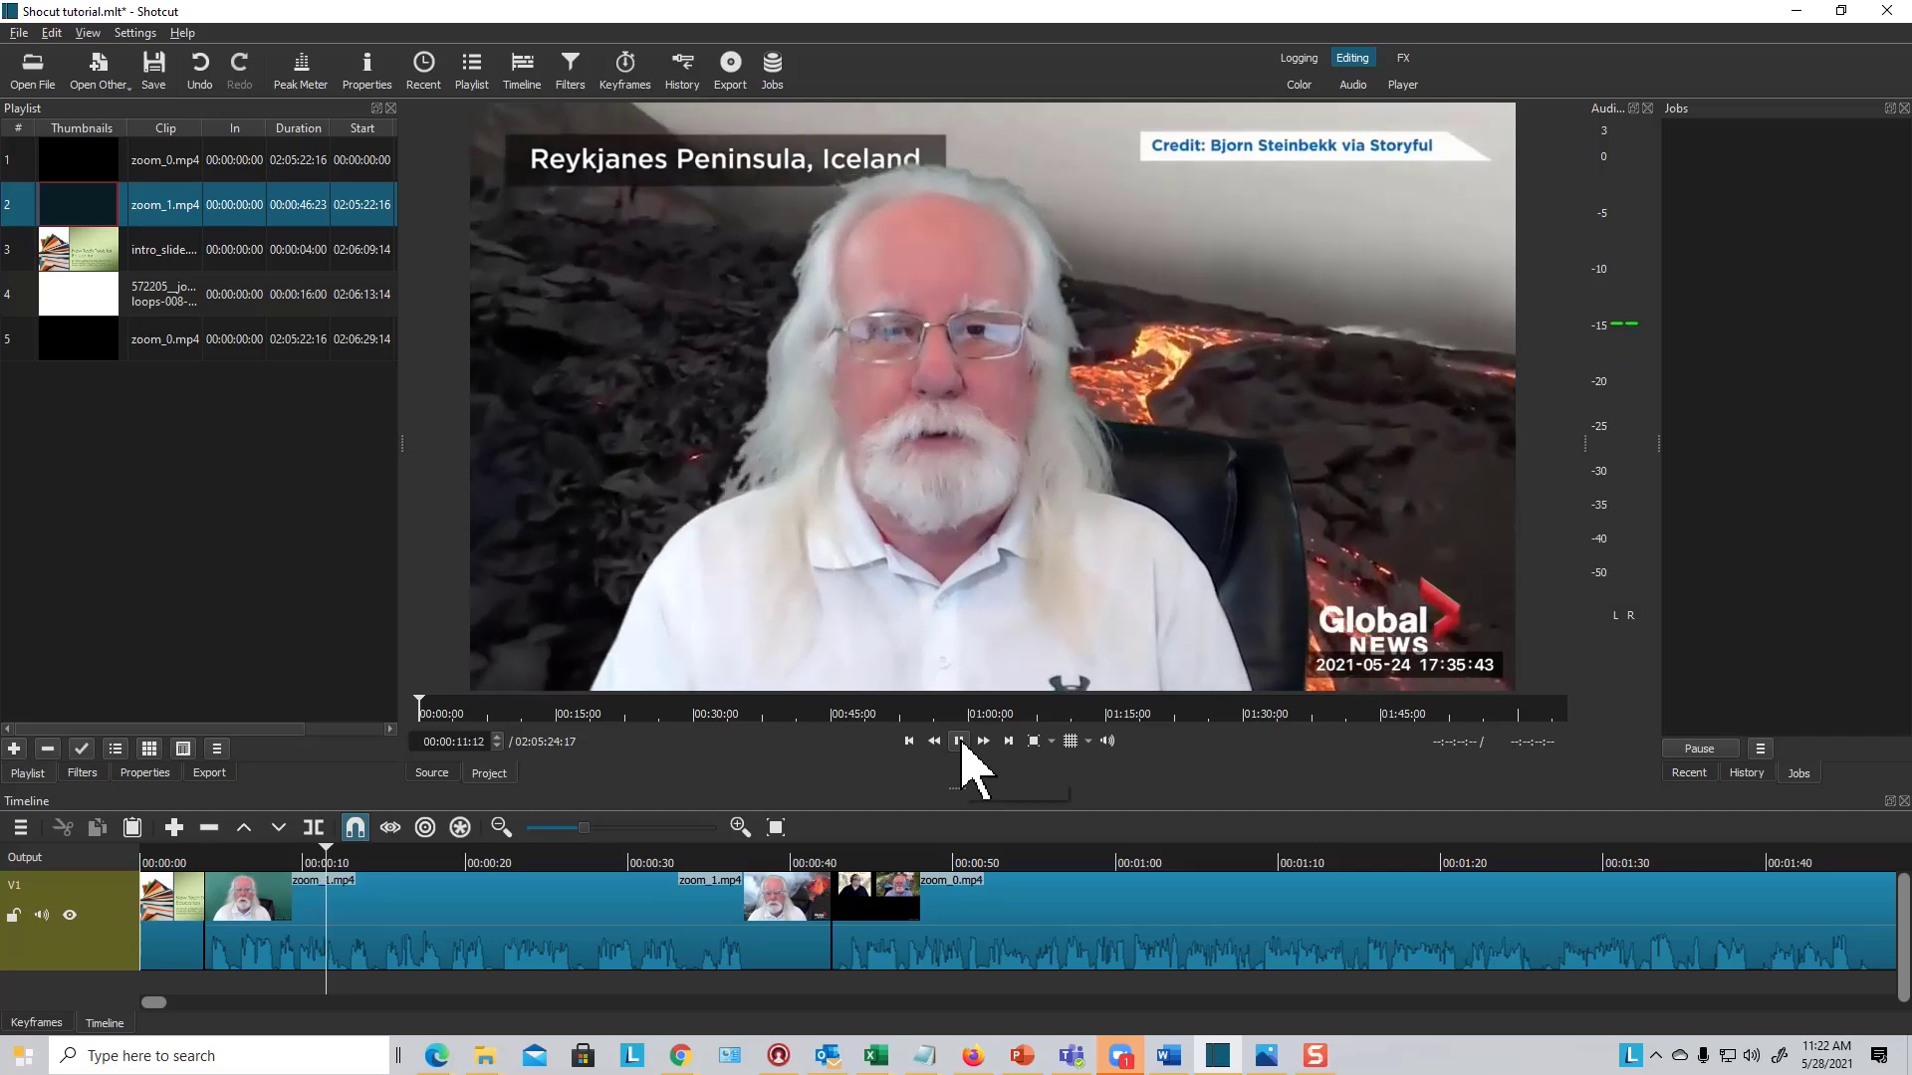
left_click(960, 743)
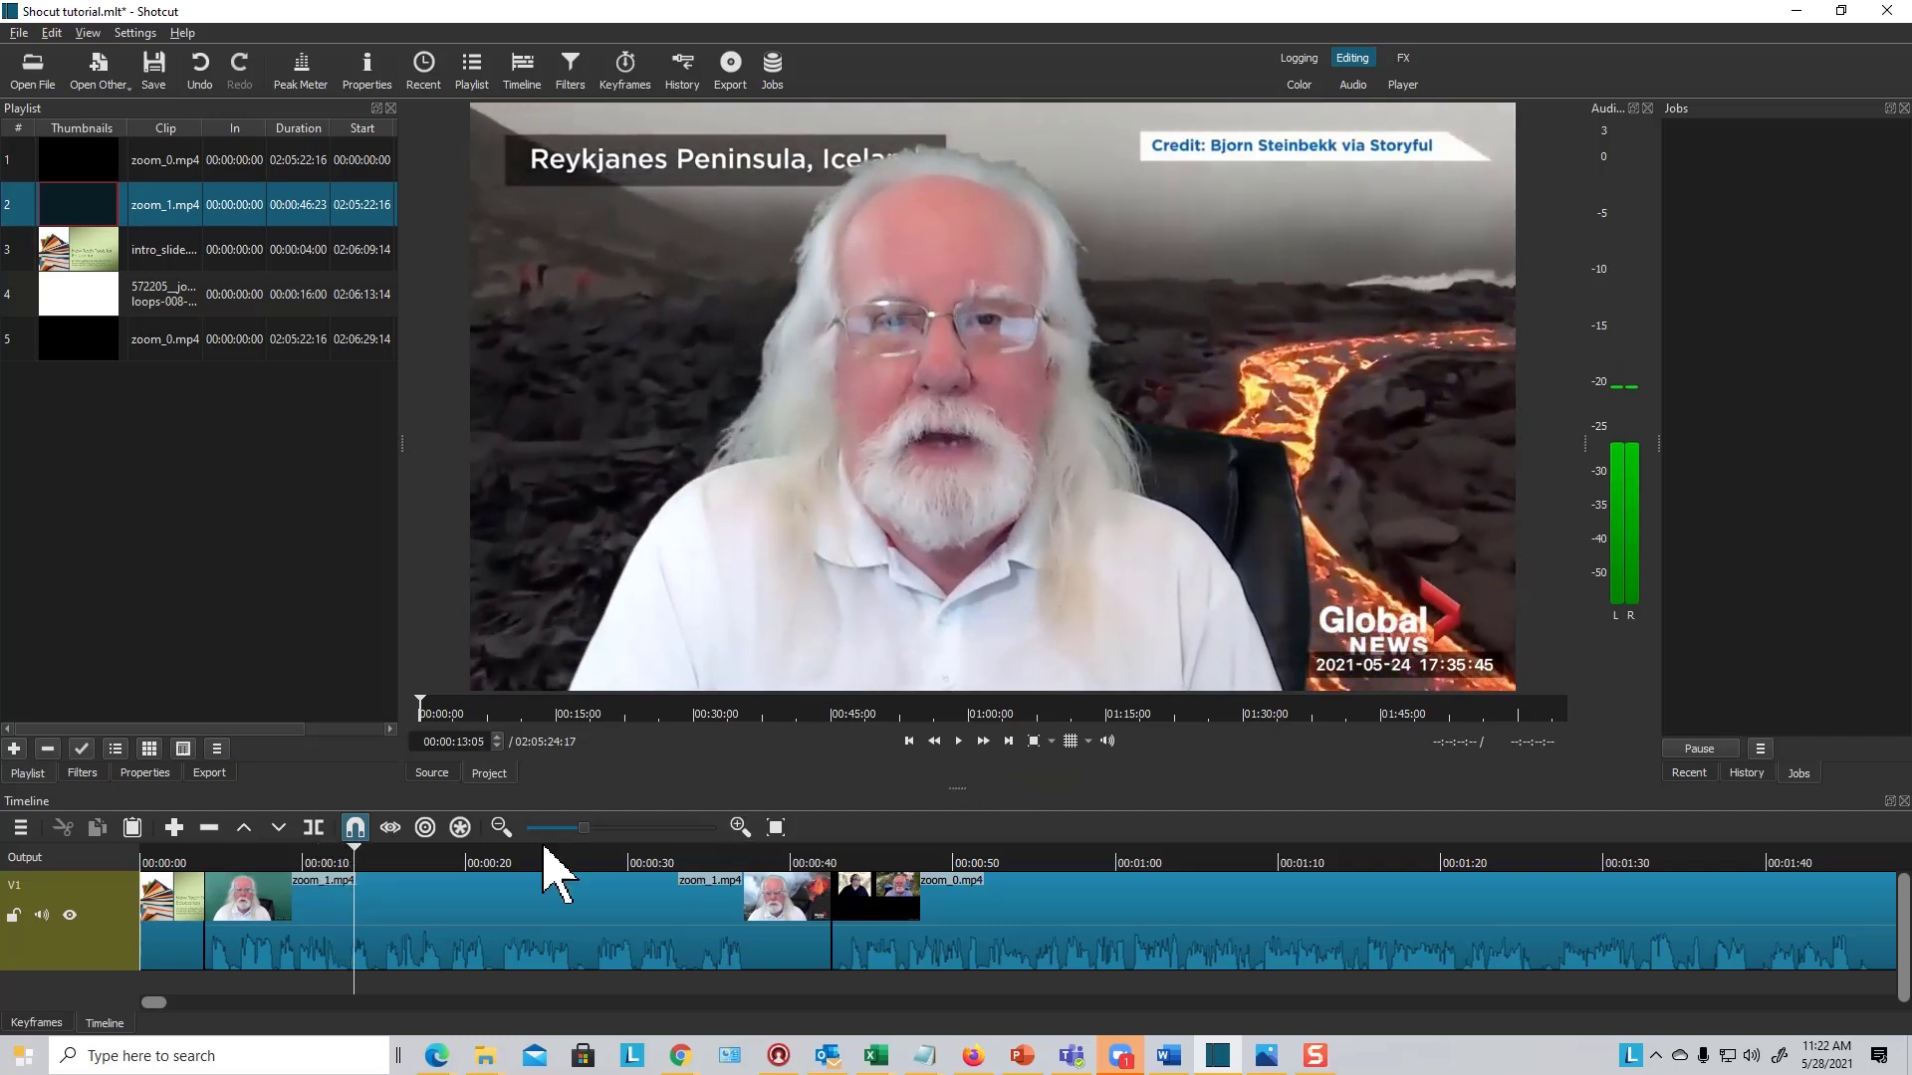
Play the last part of zoom_1.mp4 to find its closing point, and trim the clip's end to the playhead at 00:00:37:12.
left_click_drag(357, 856, 687, 859)
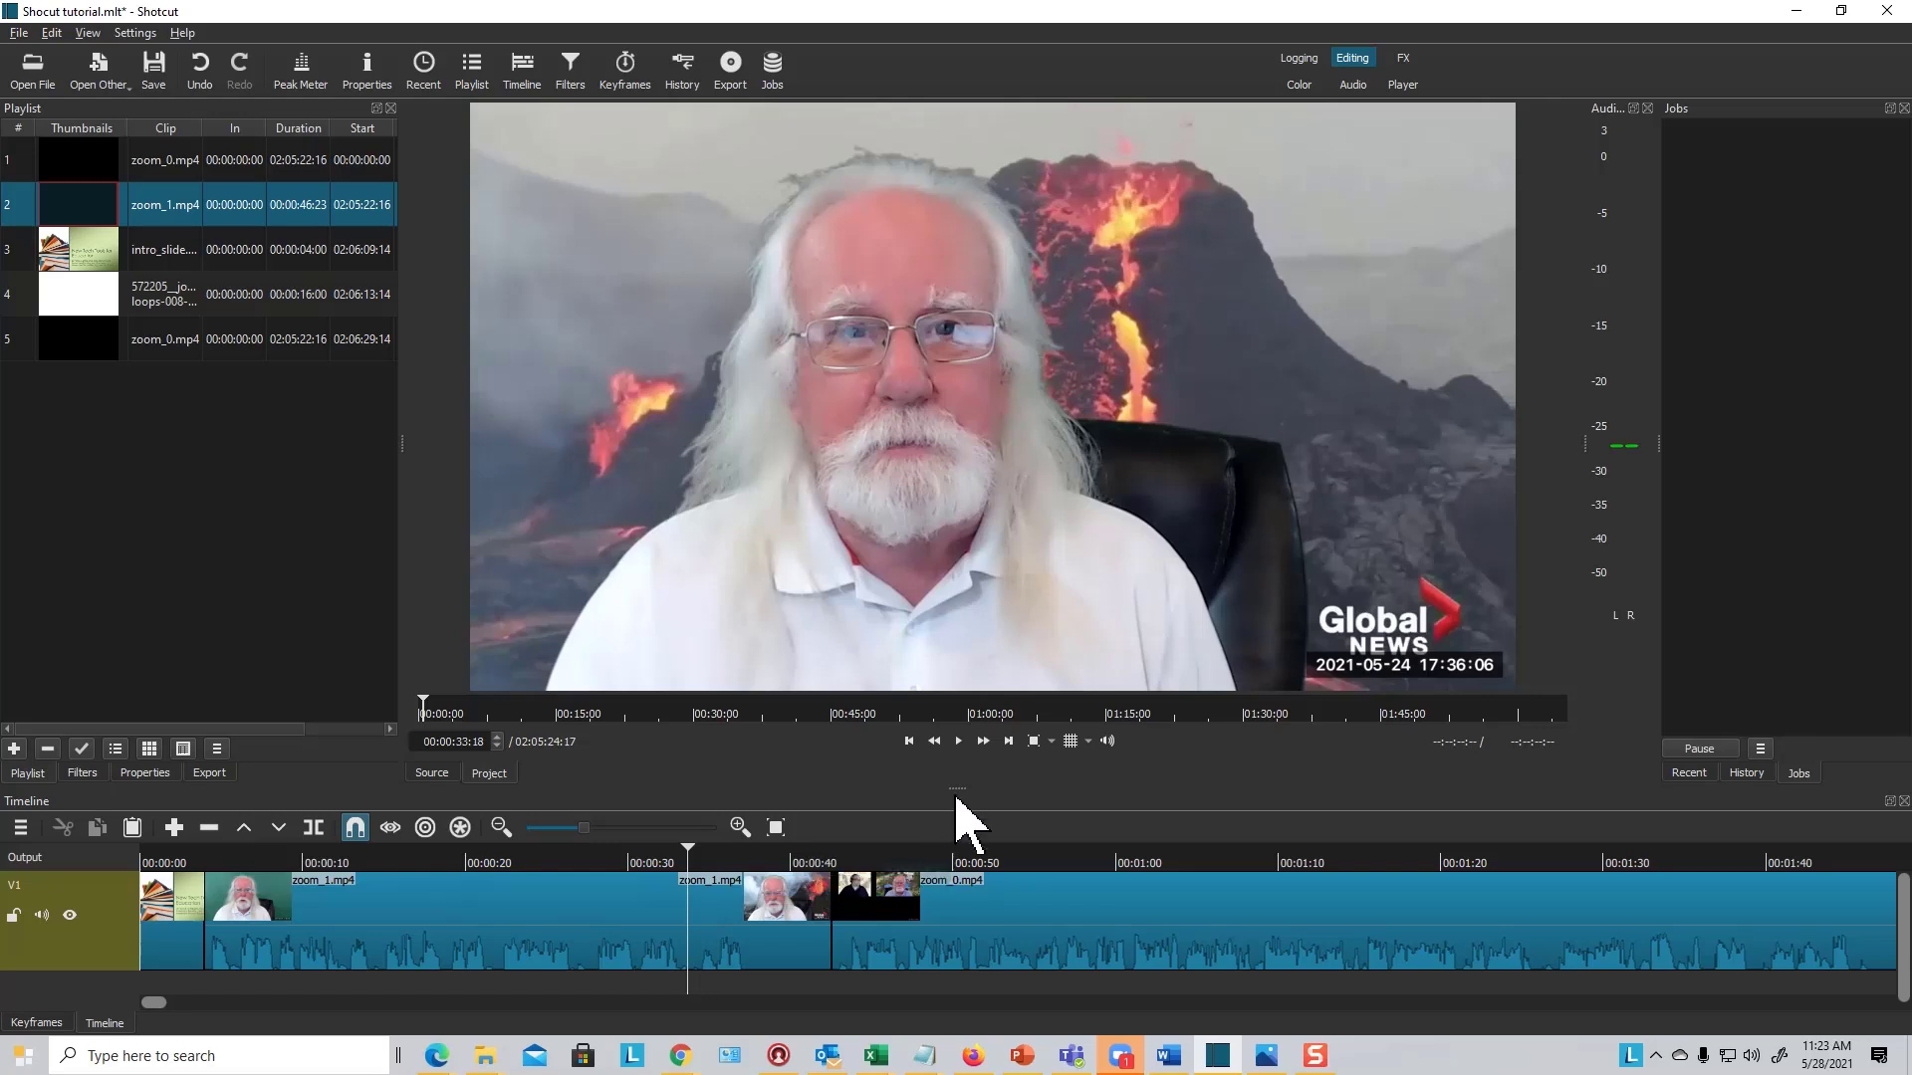
left_click(960, 744)
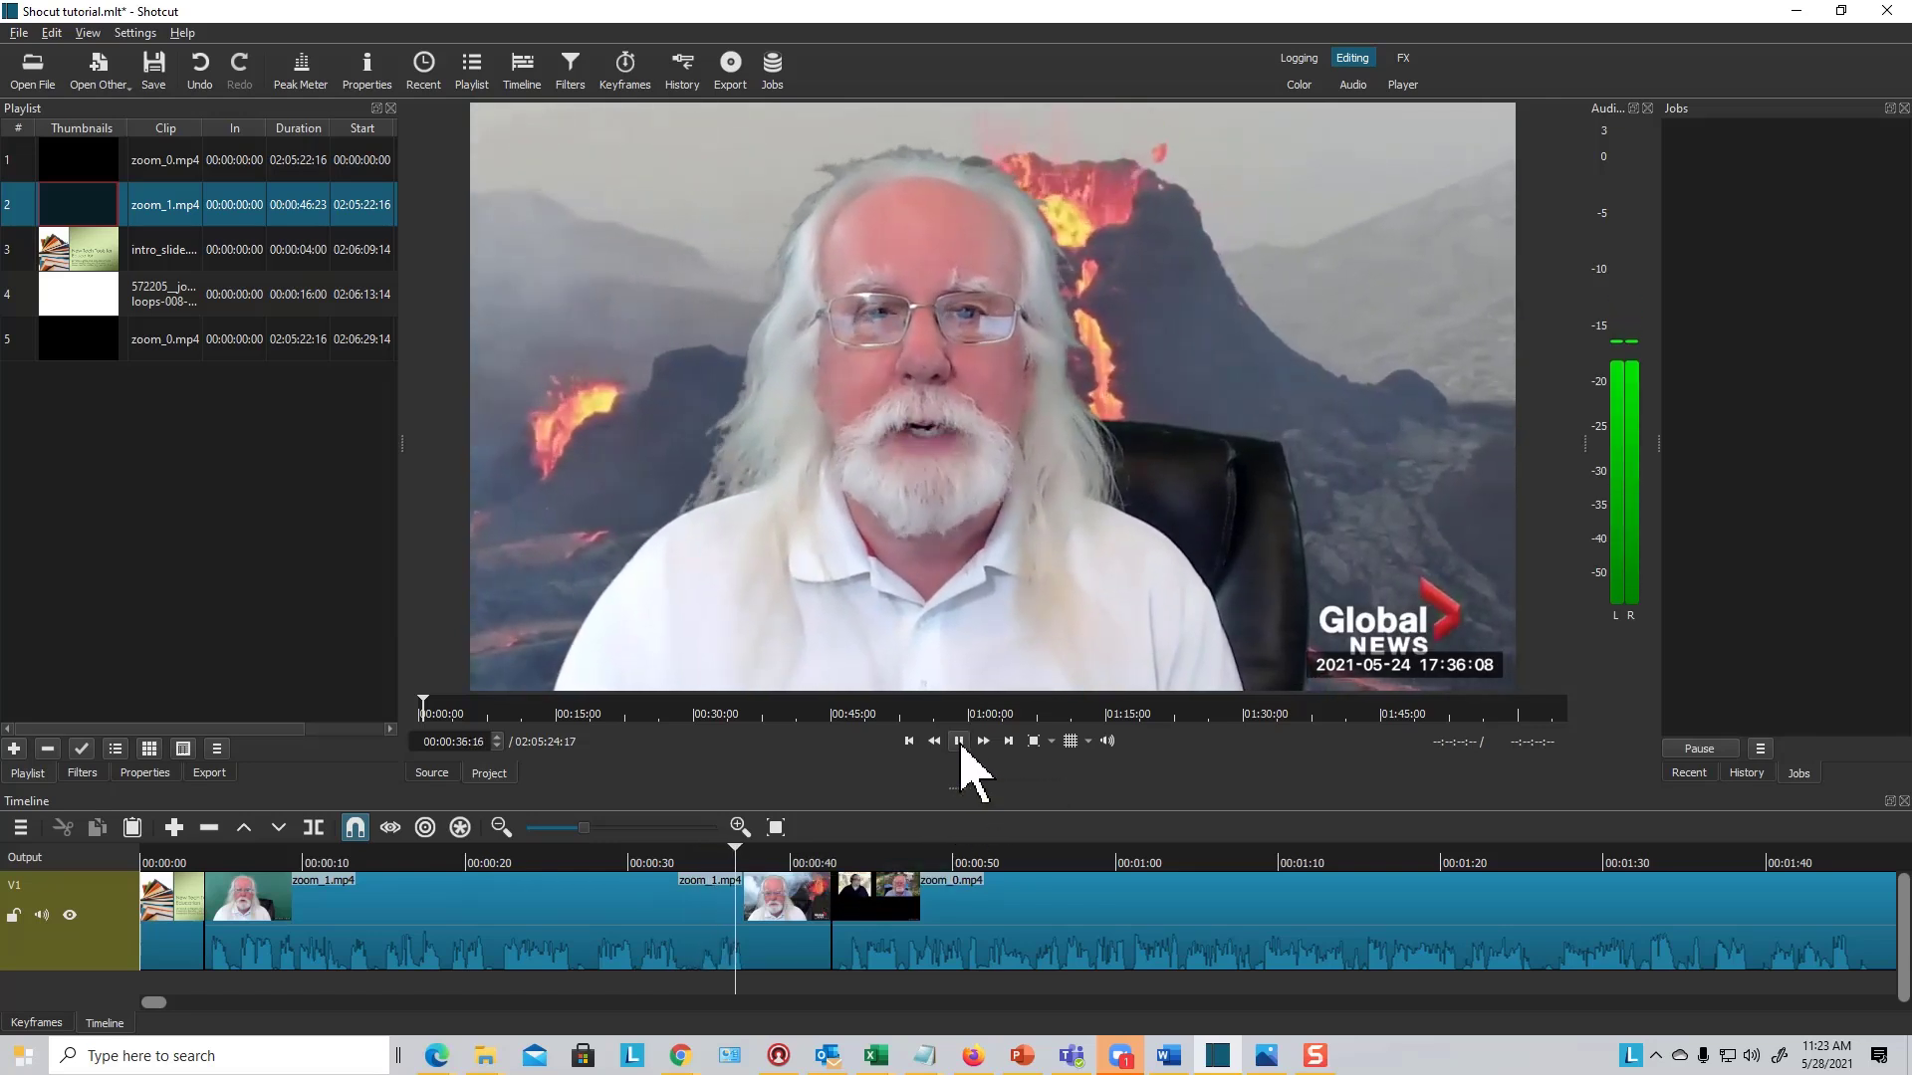
left_click(960, 743)
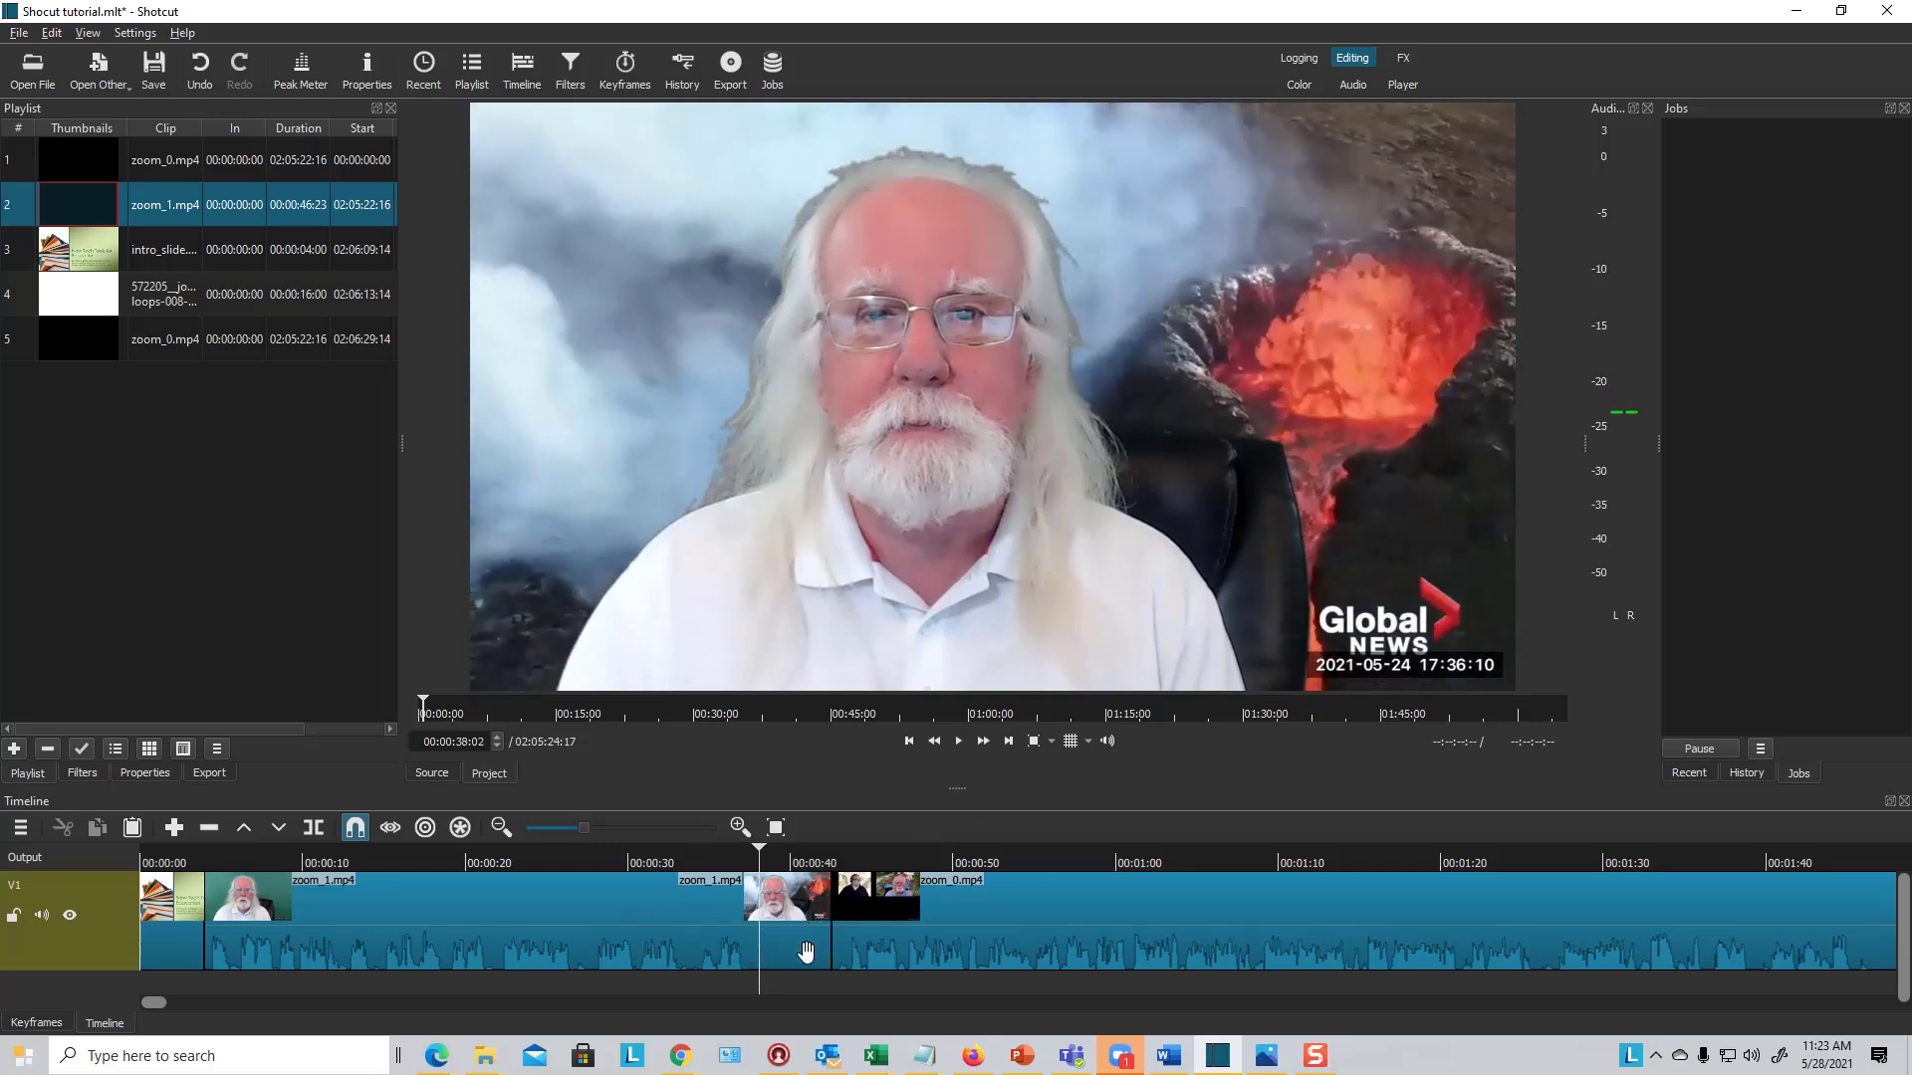
left_click(765, 854)
mouse_move(767, 851)
left_mouse_down()
mouse_move(804, 848)
mouse_move(751, 862)
left_mouse_up()
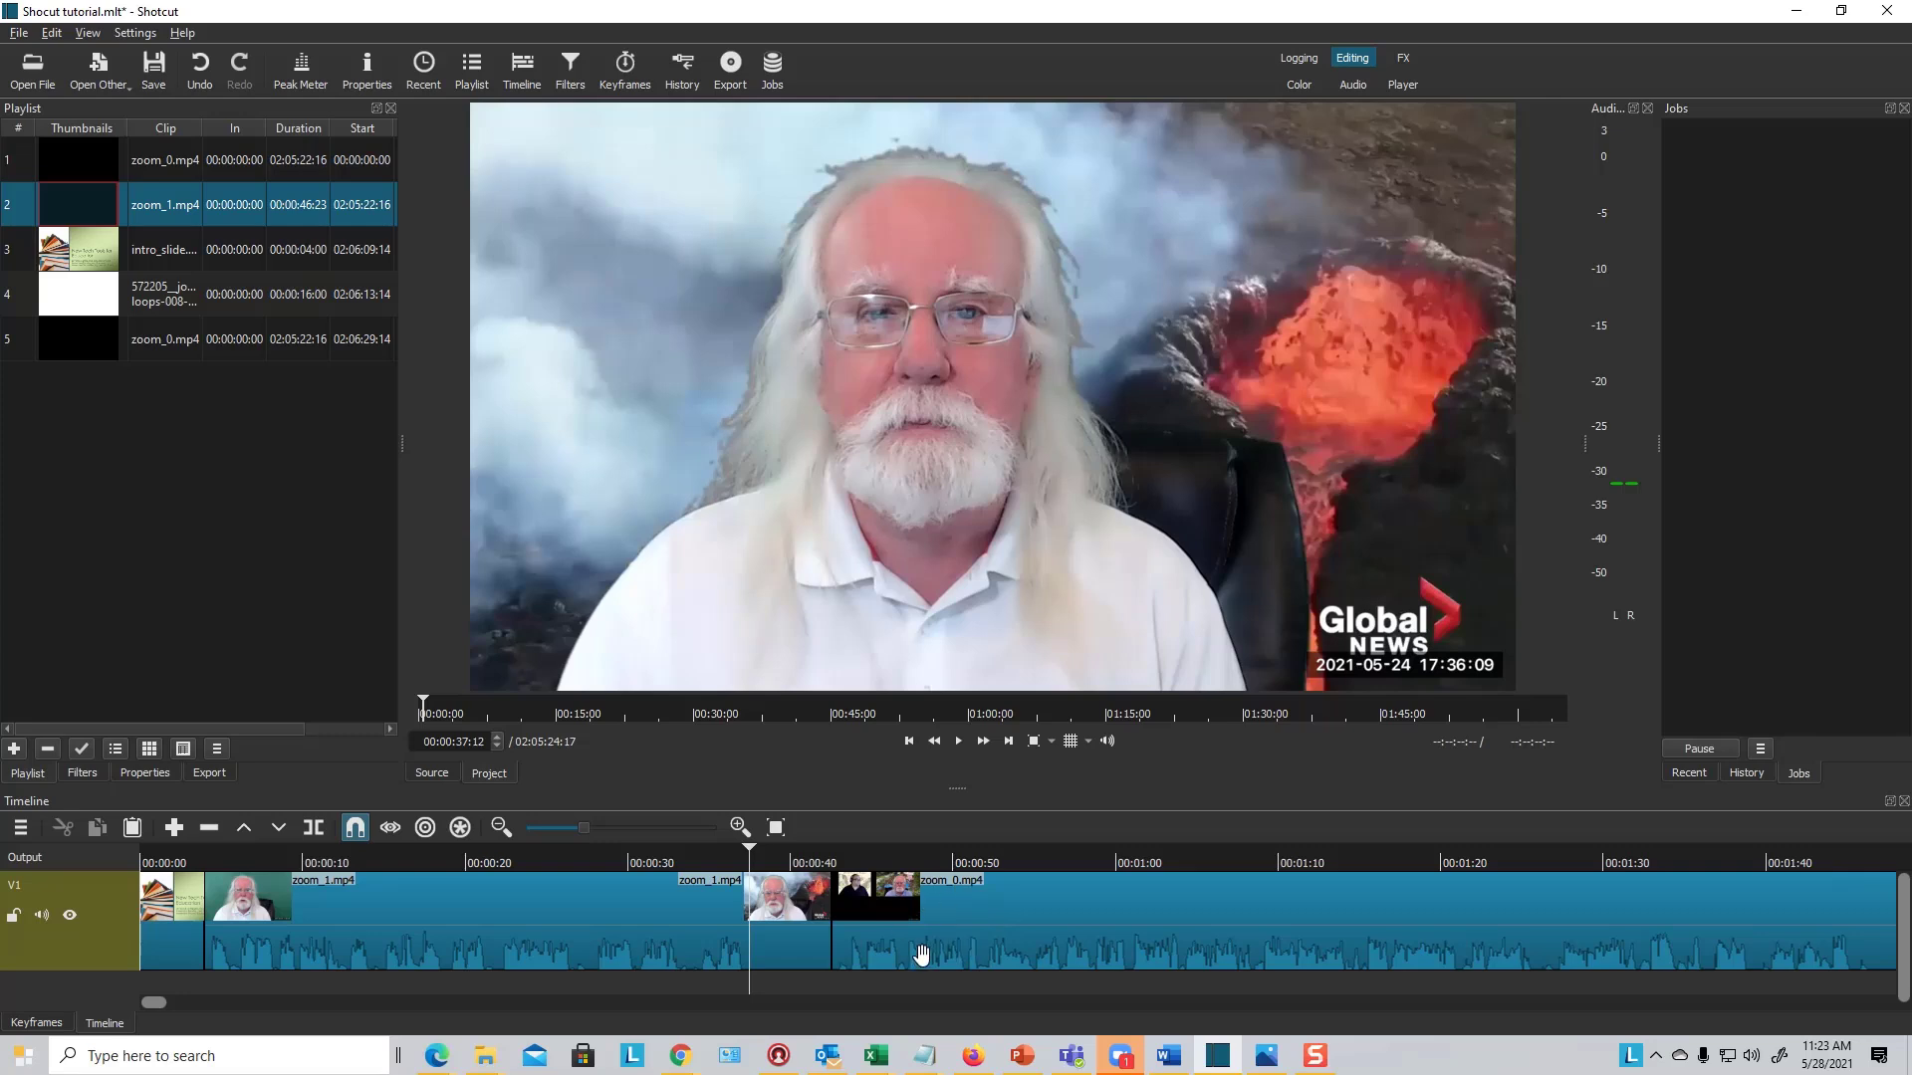
left_click_drag(836, 969, 827, 962)
left_click_drag(818, 958, 735, 960)
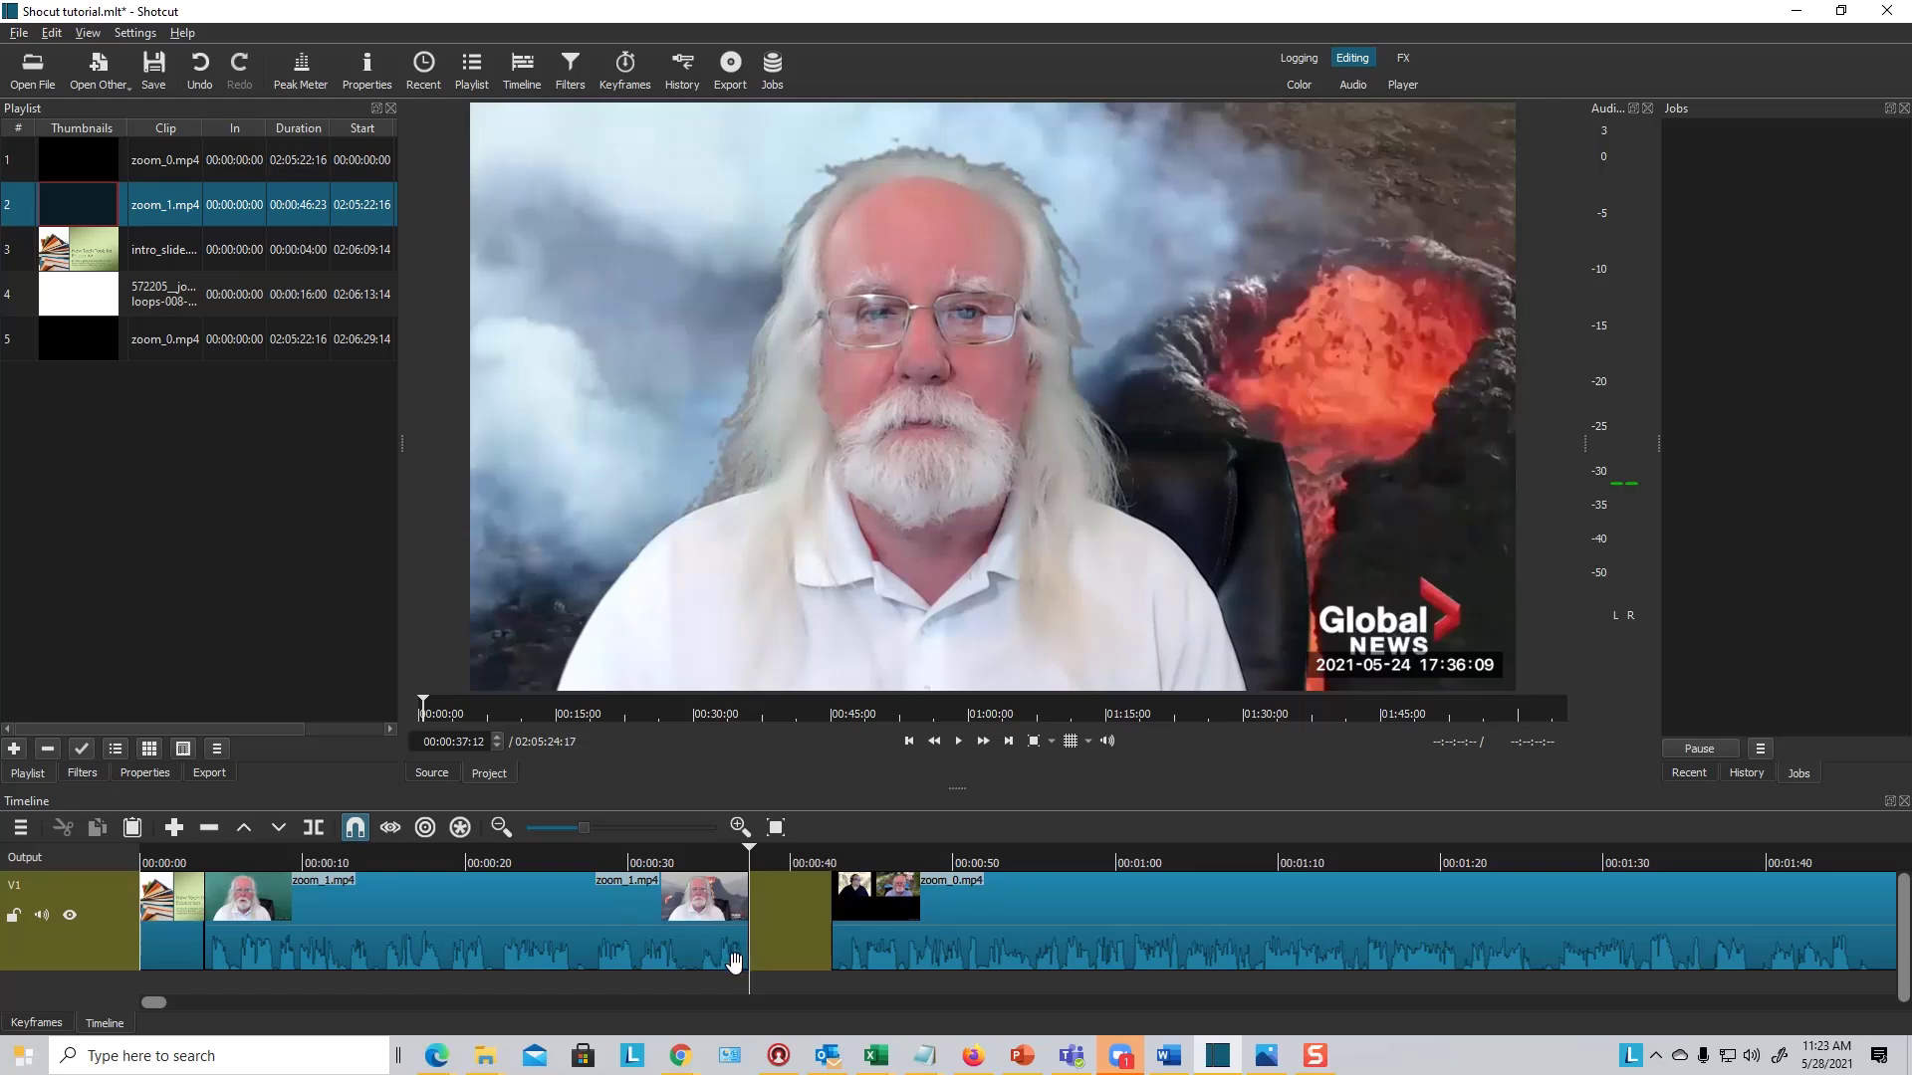
Move the zoom_0.mp4 clip against the trimmed end of zoom_1.mp4 and play across the join from 00:00:34:24.
mouse_move(811, 1051)
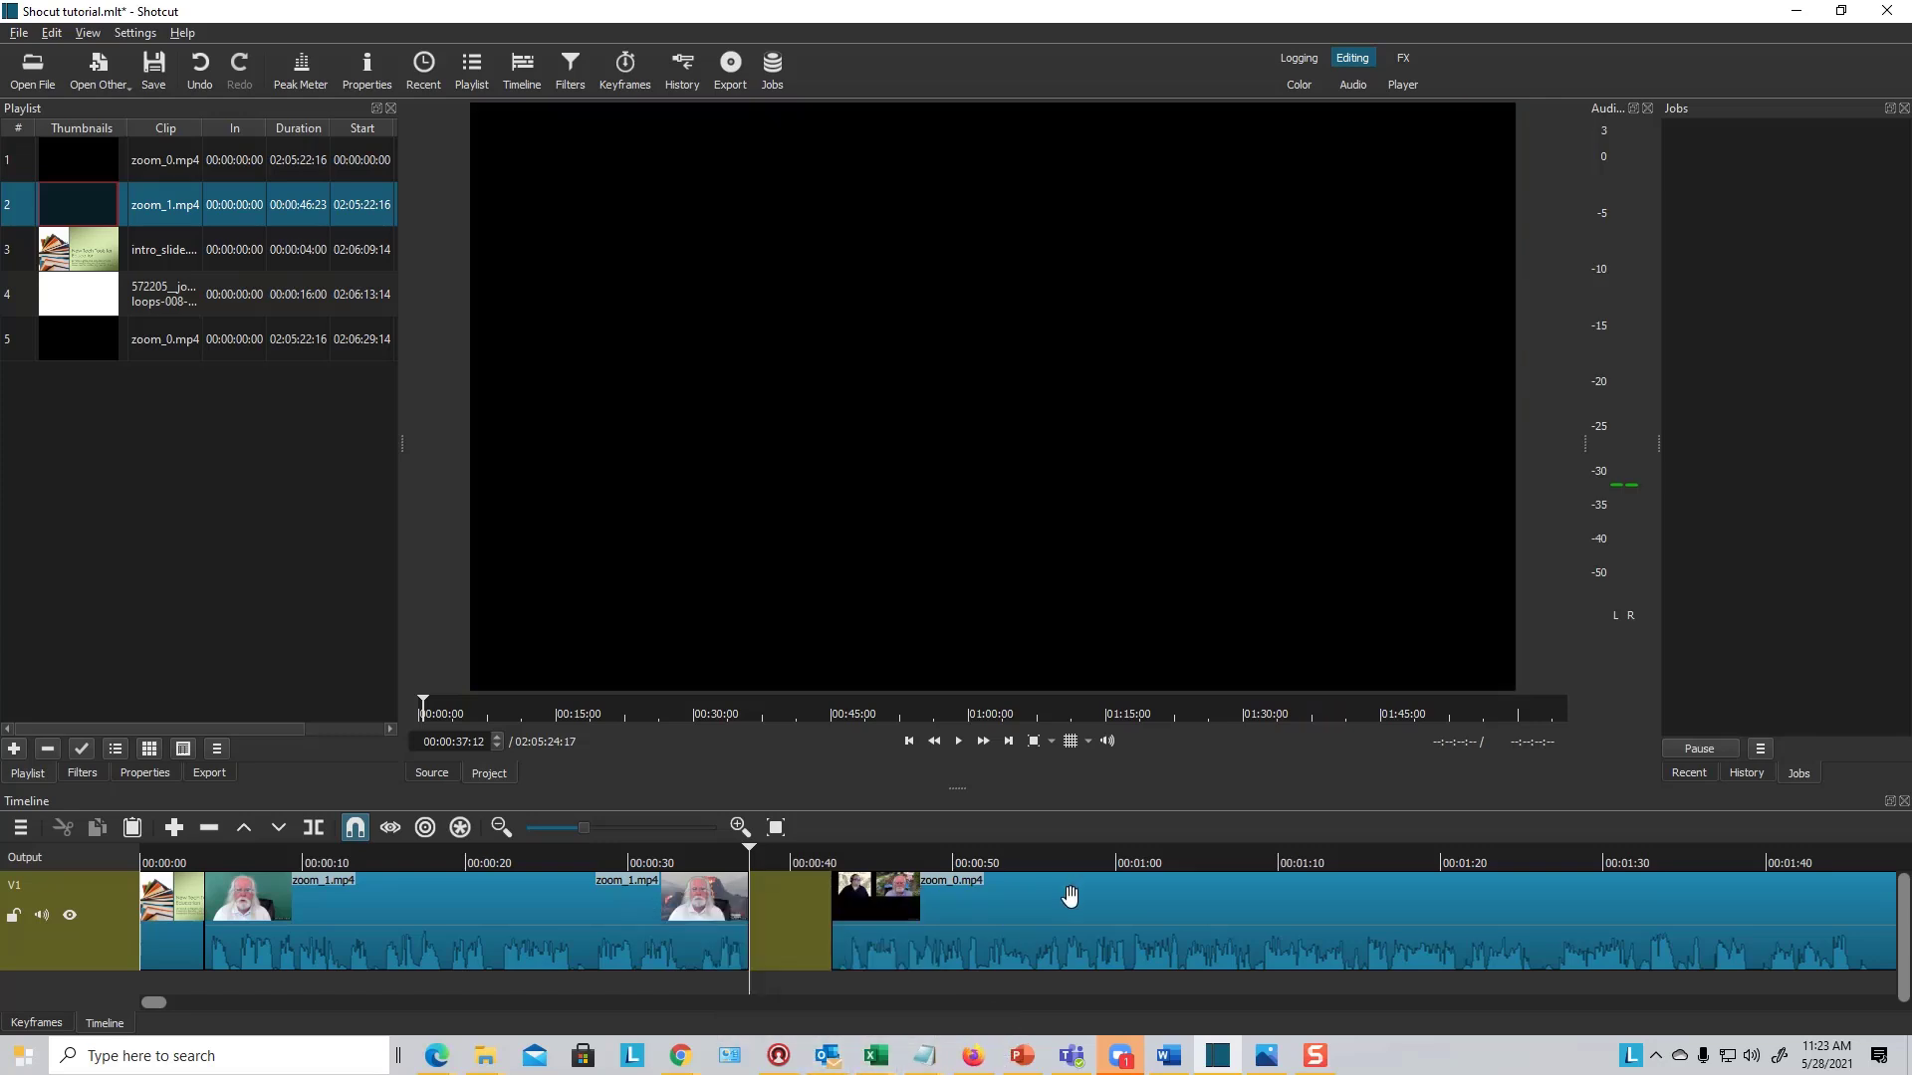
left_click_drag(1010, 900, 941, 926)
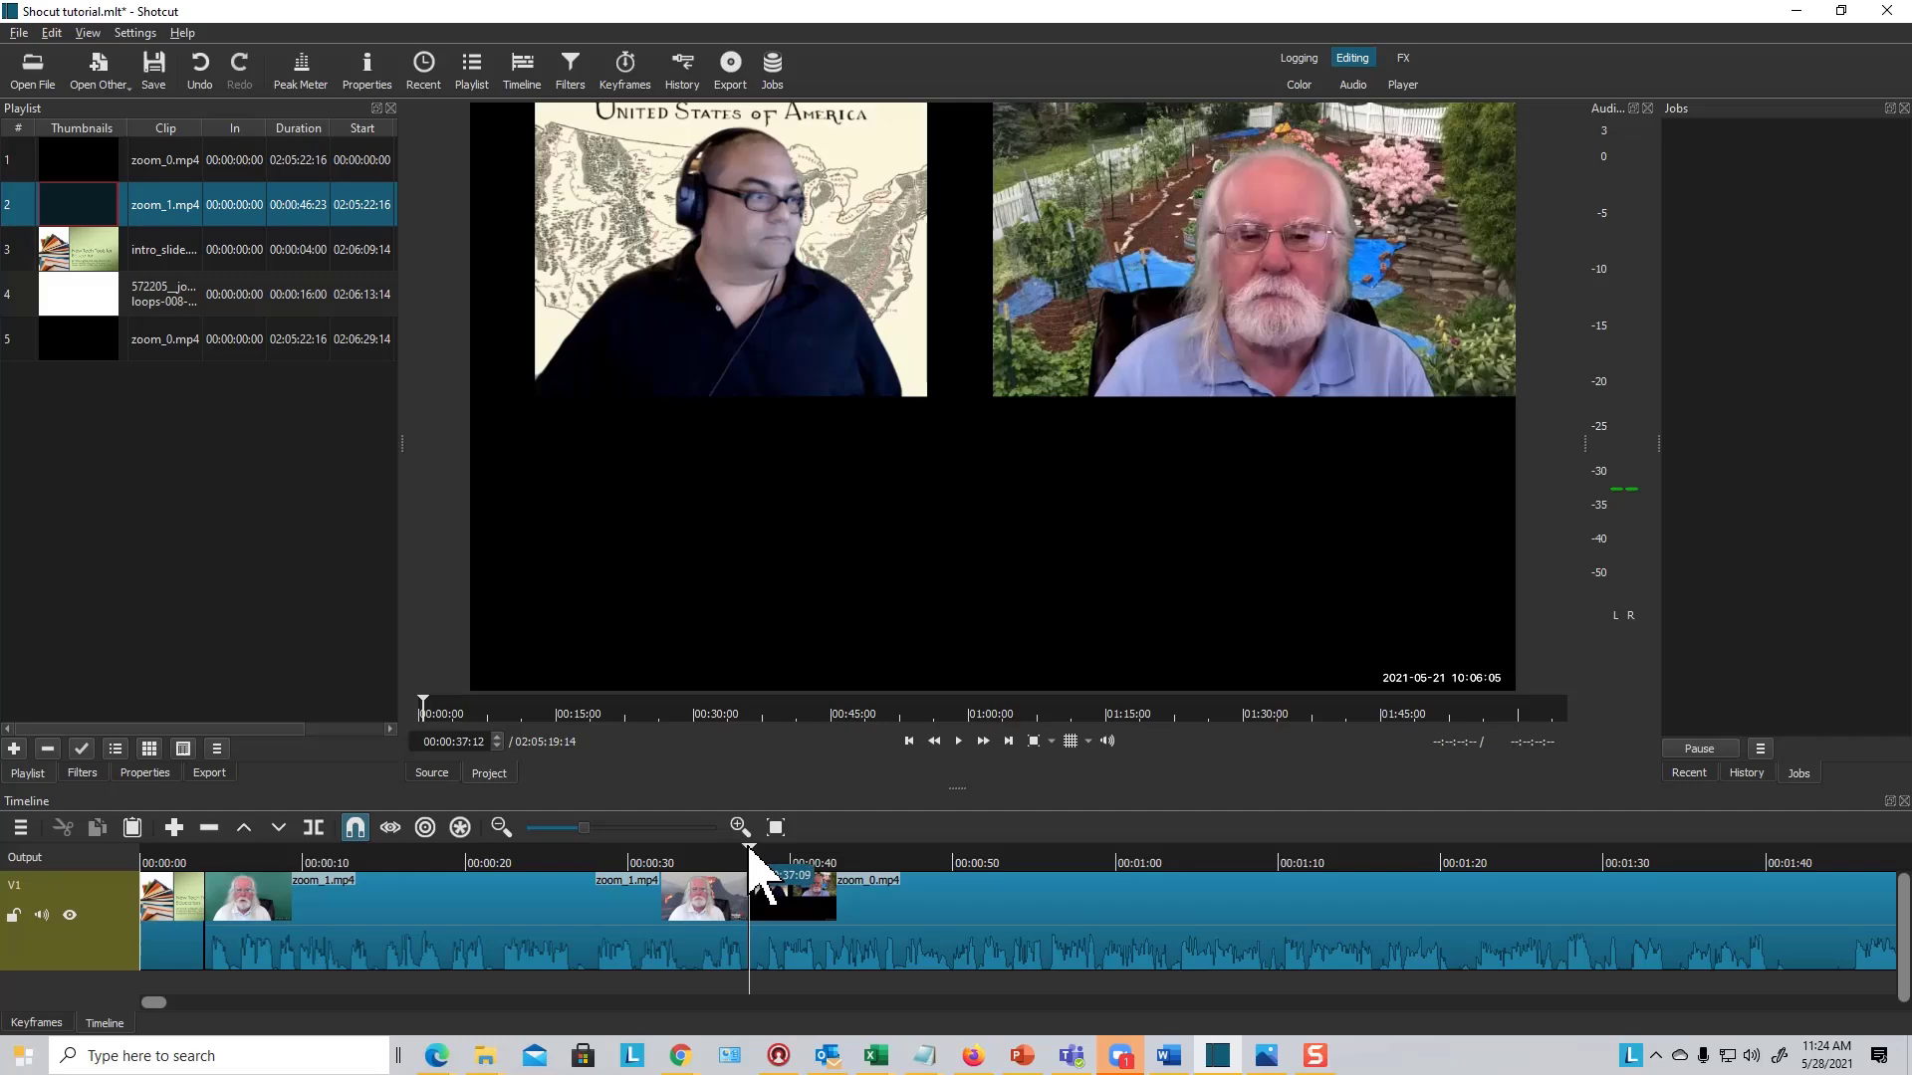
left_click(710, 885)
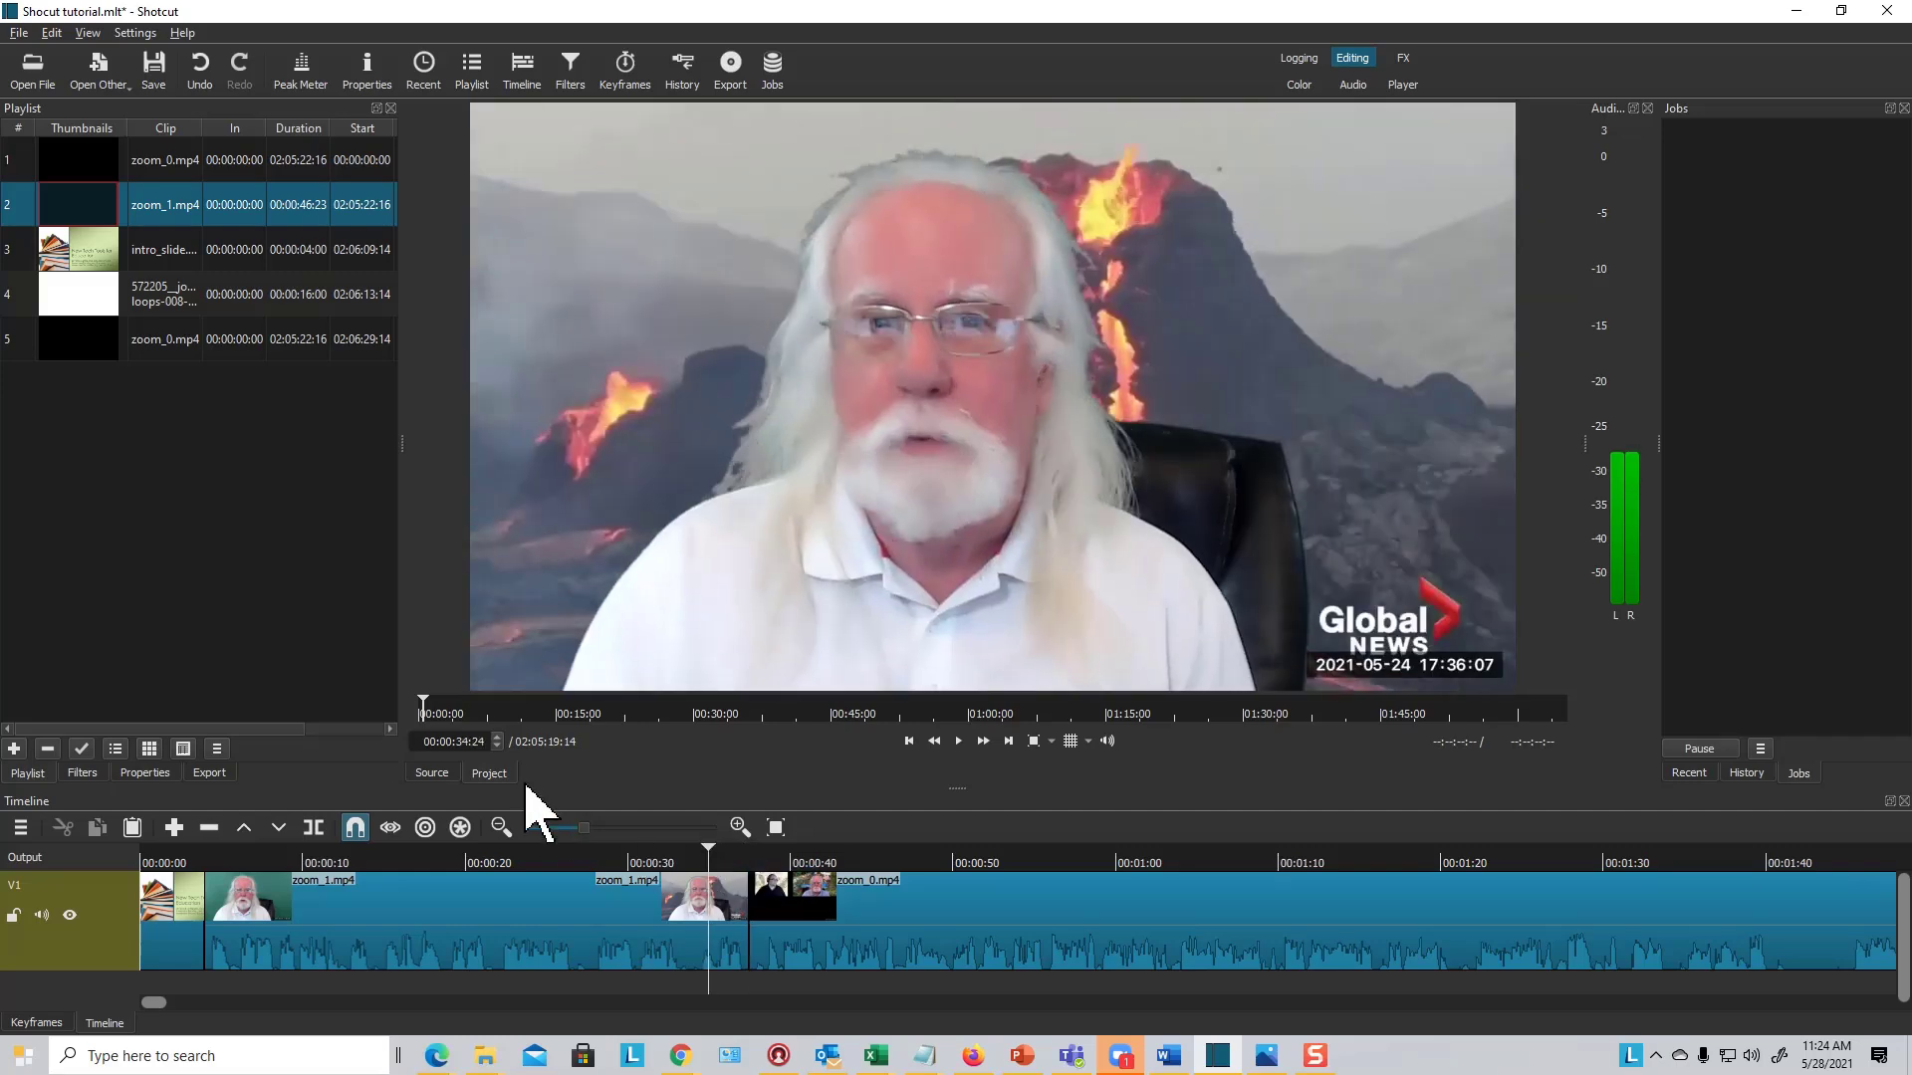
left_click(959, 741)
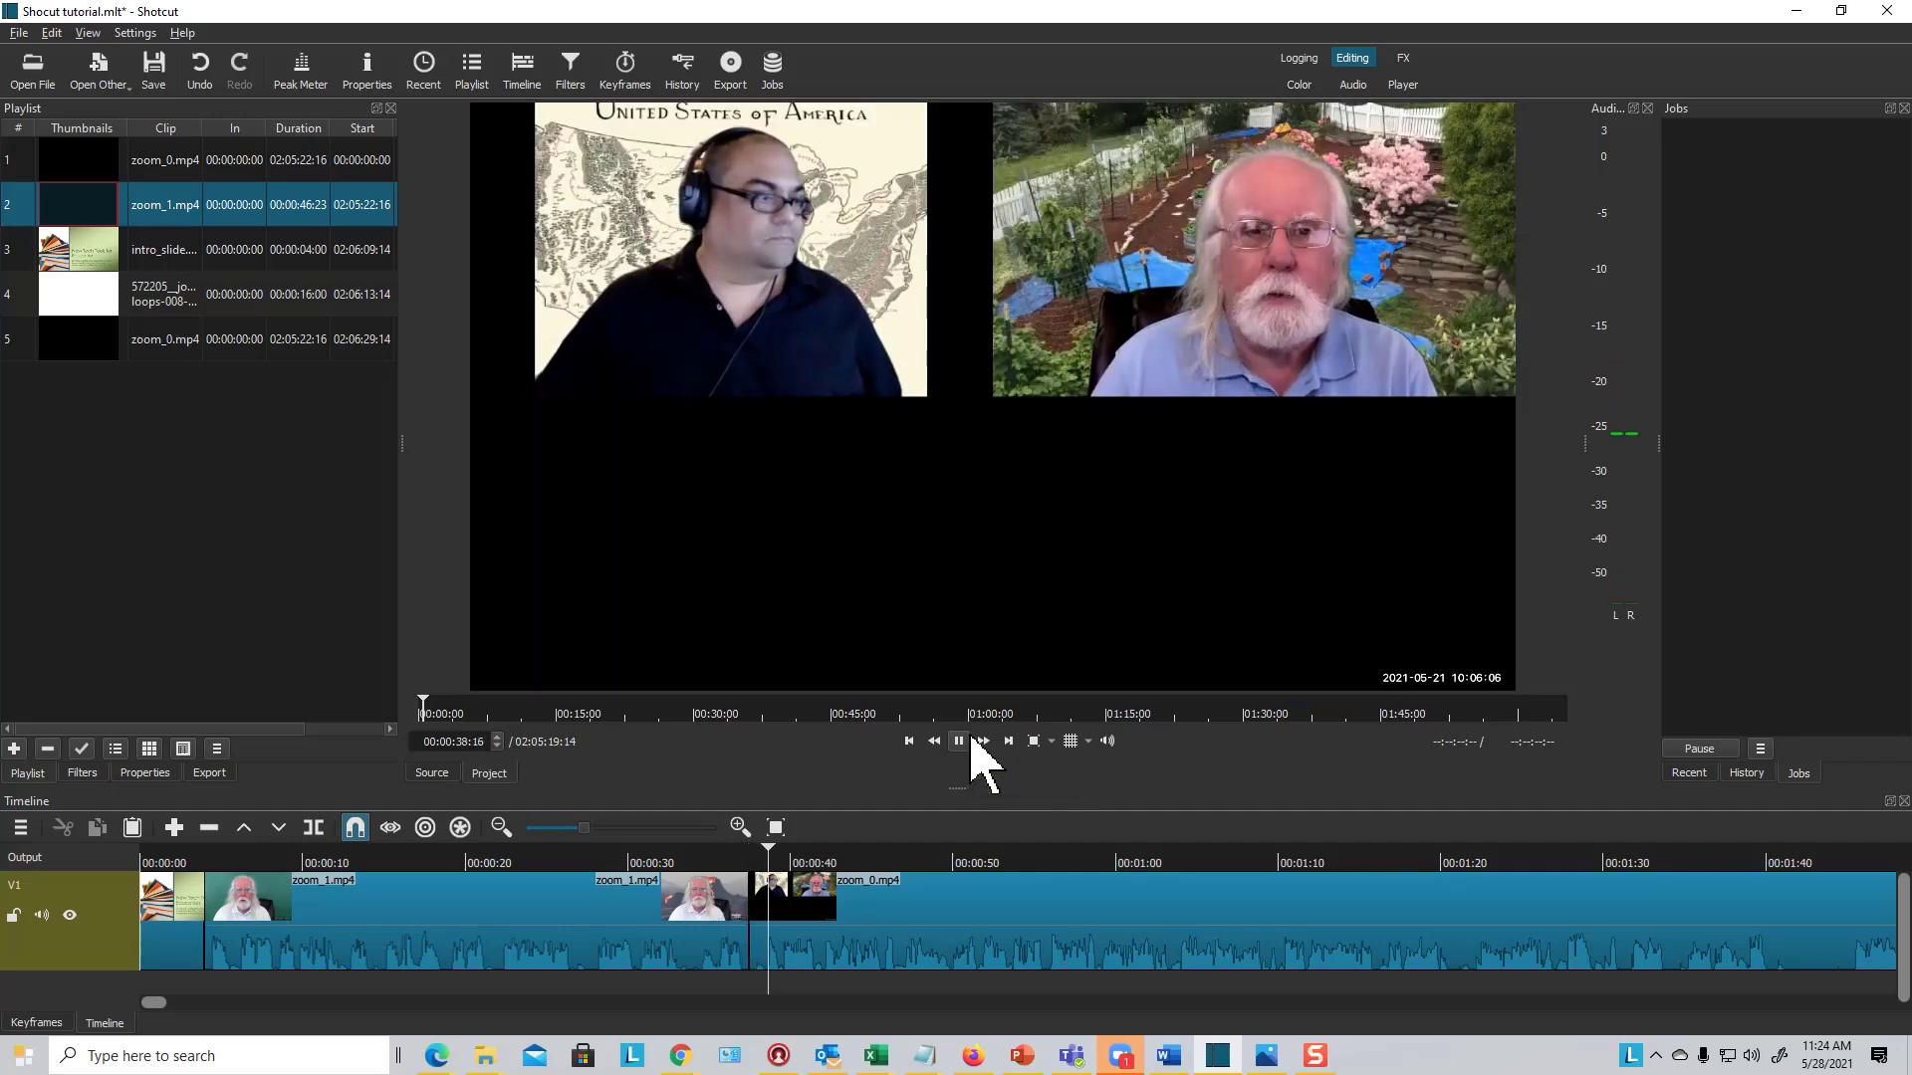
left_click(959, 742)
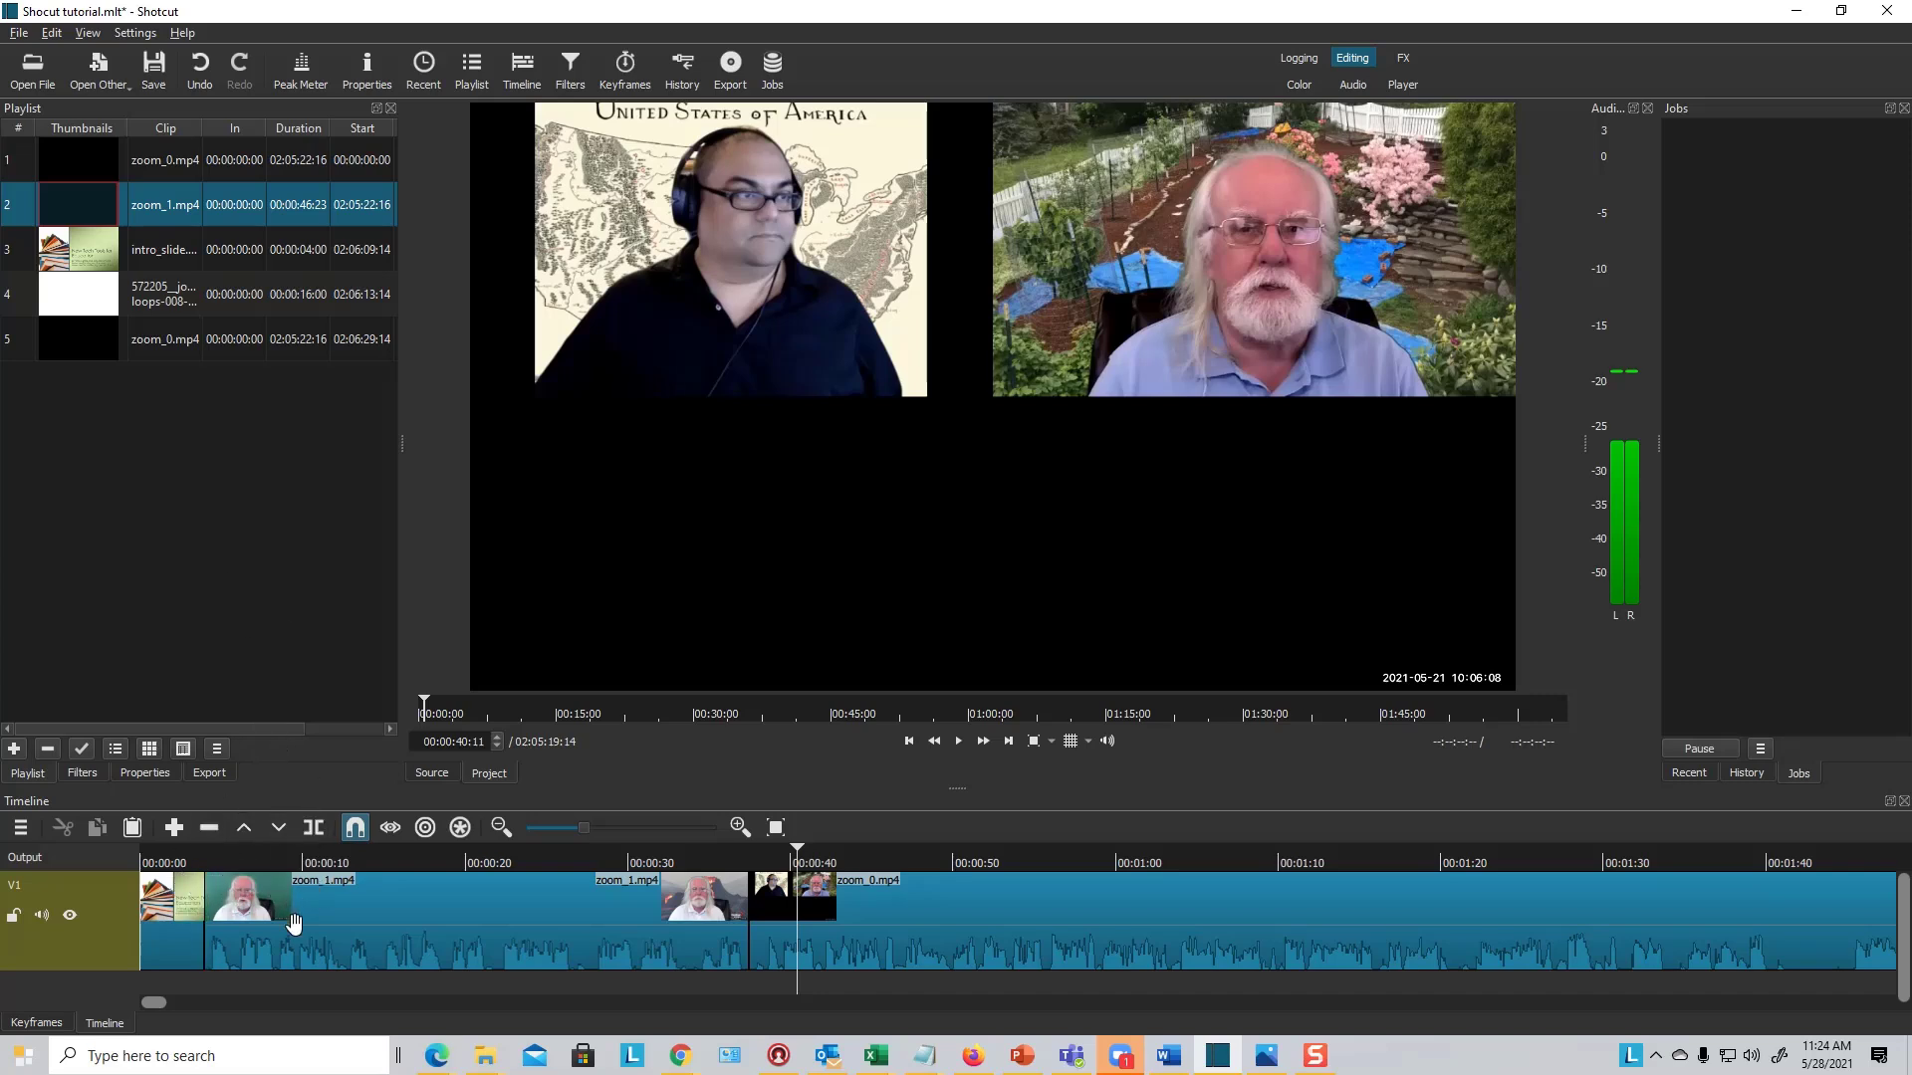
Play the project from the beginning through the intro slide into zoom_1.mp4, and return the playhead to the start.
left_click(146, 861)
left_click_drag(144, 849, 132, 847)
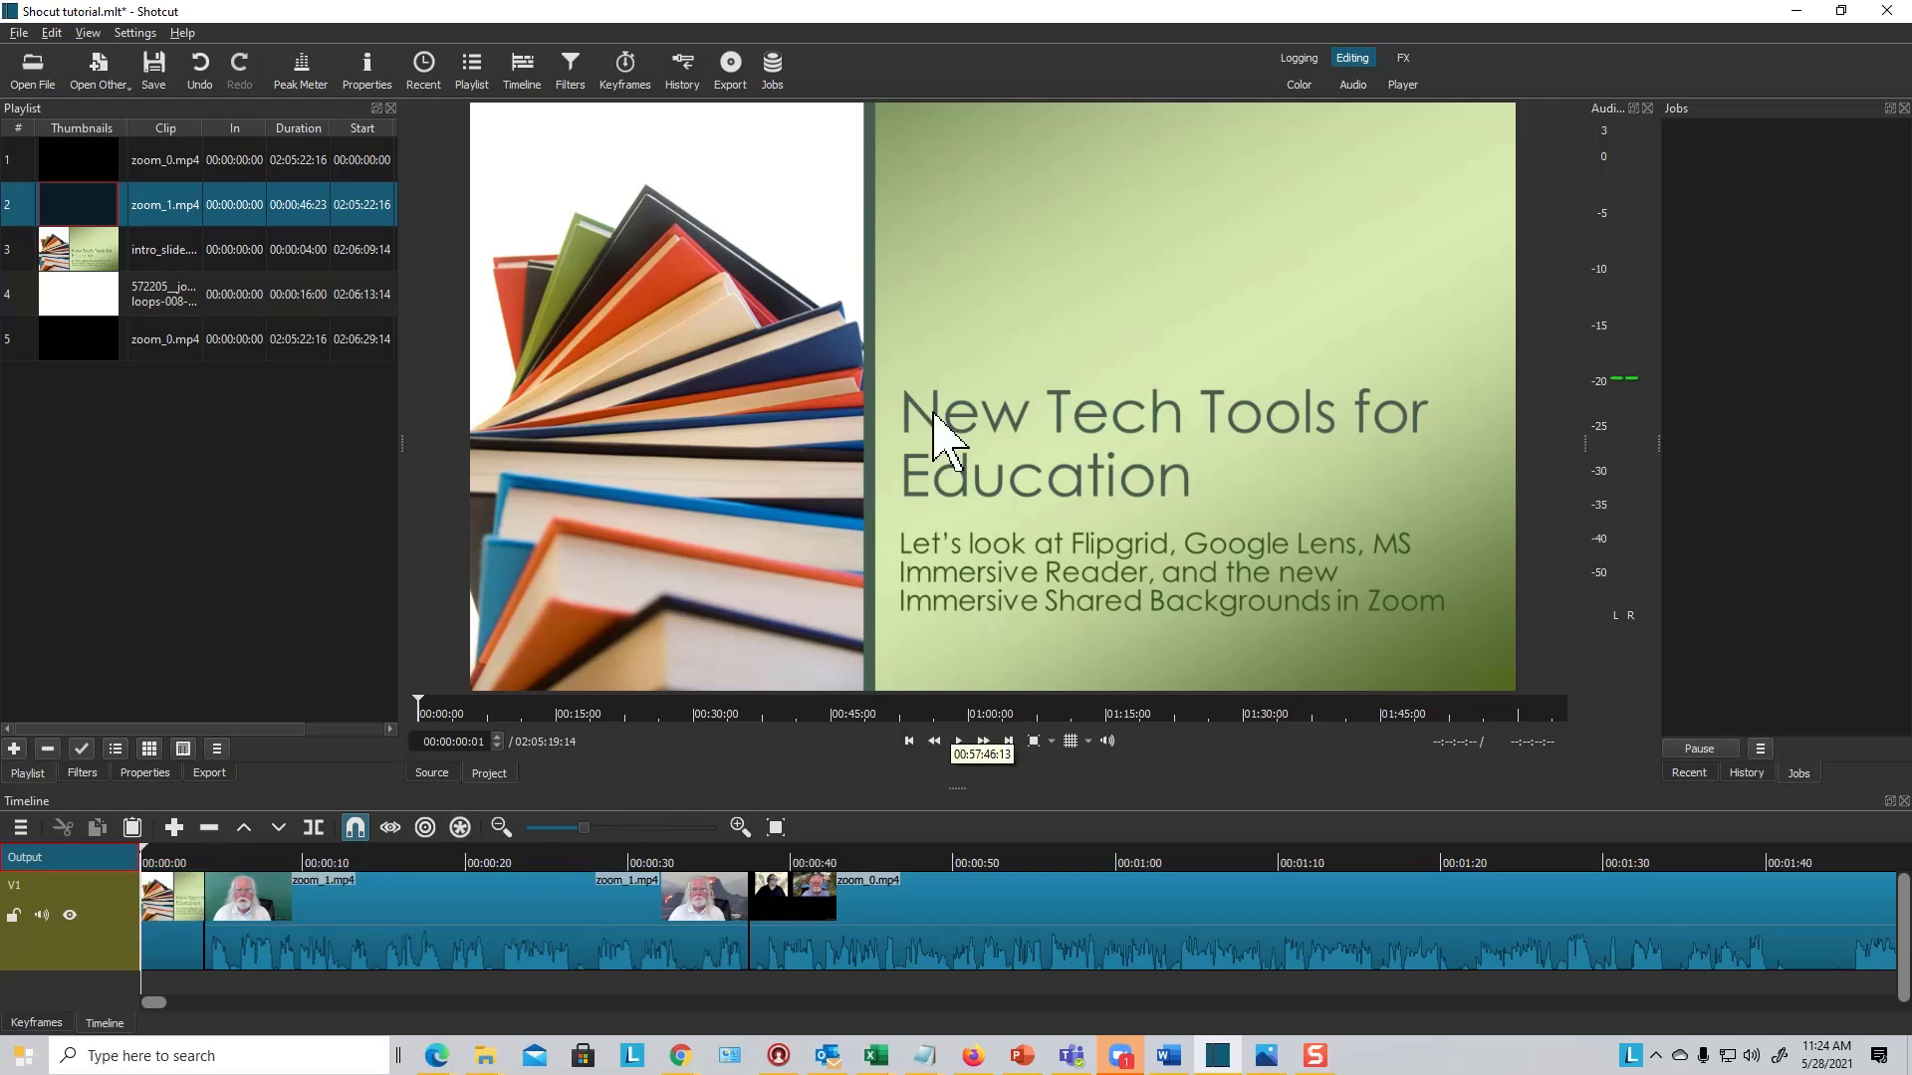
left_click(959, 742)
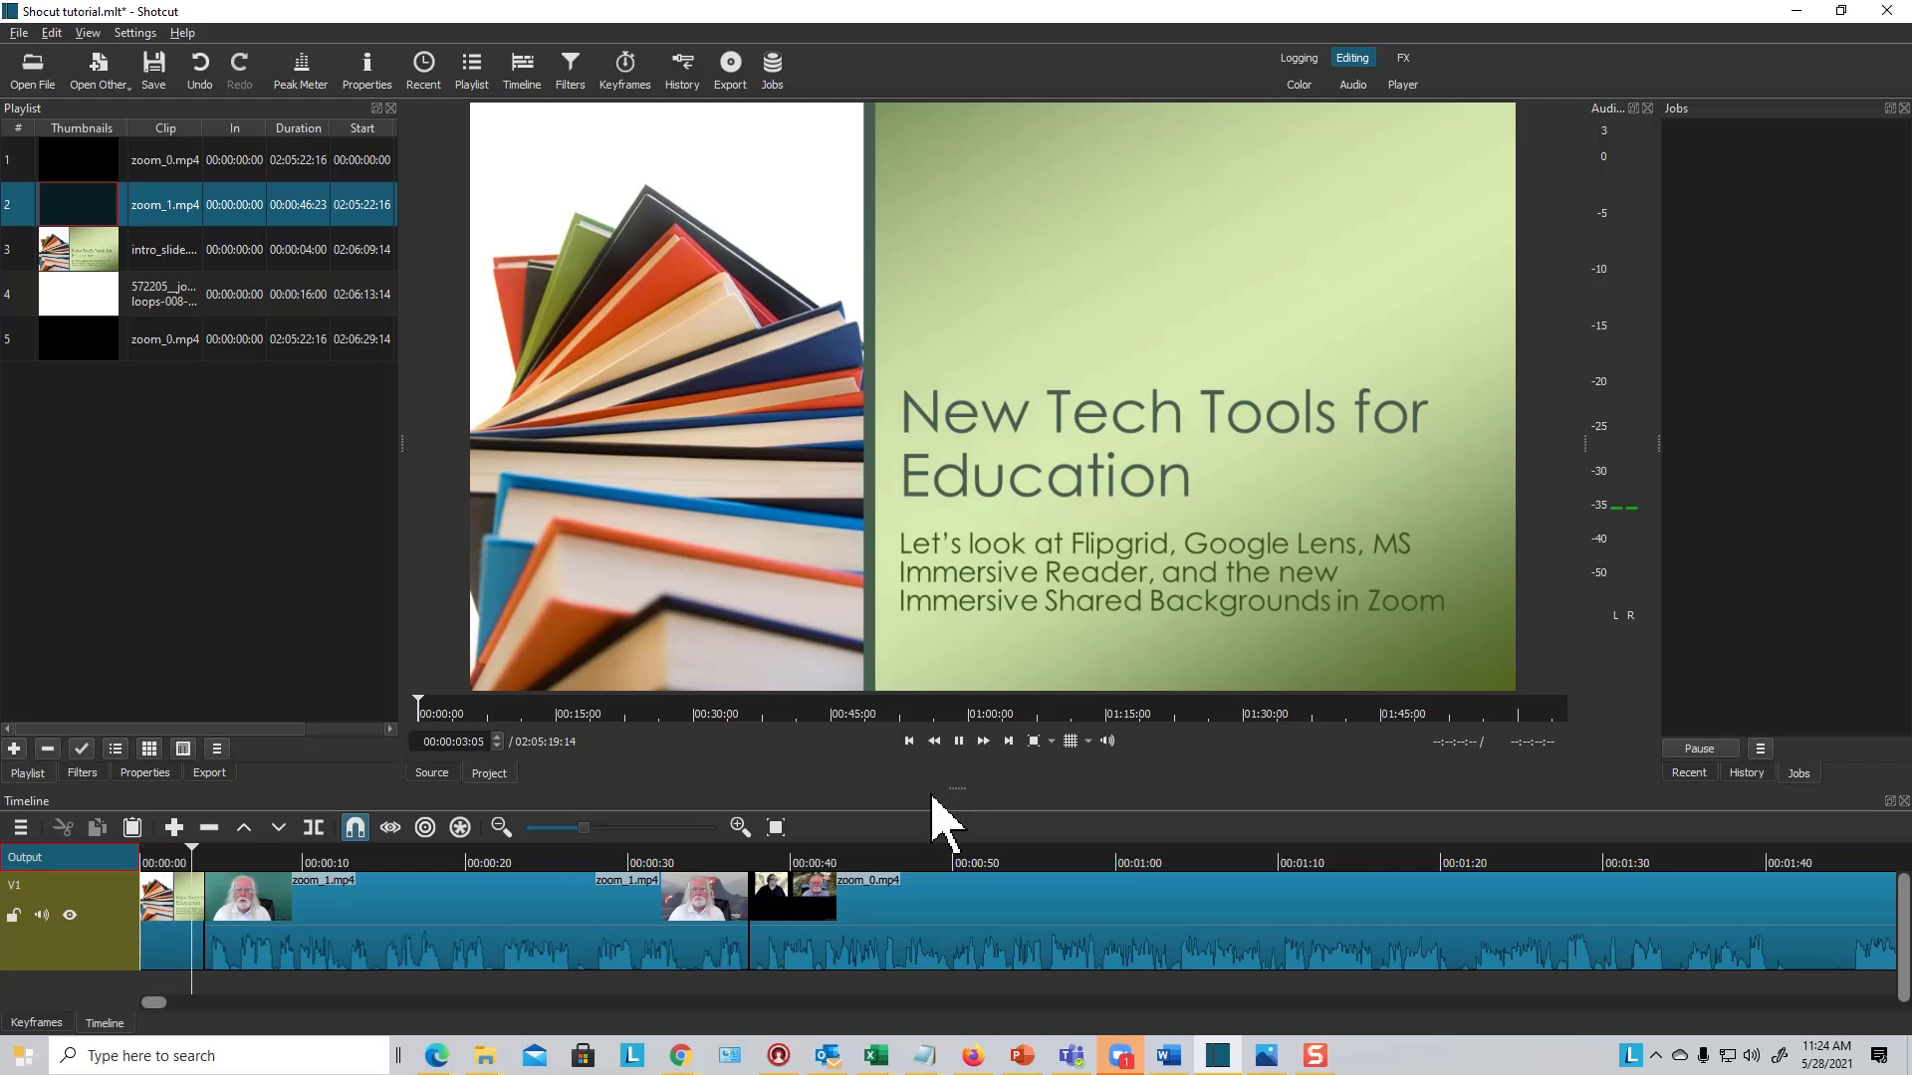
left_click(959, 742)
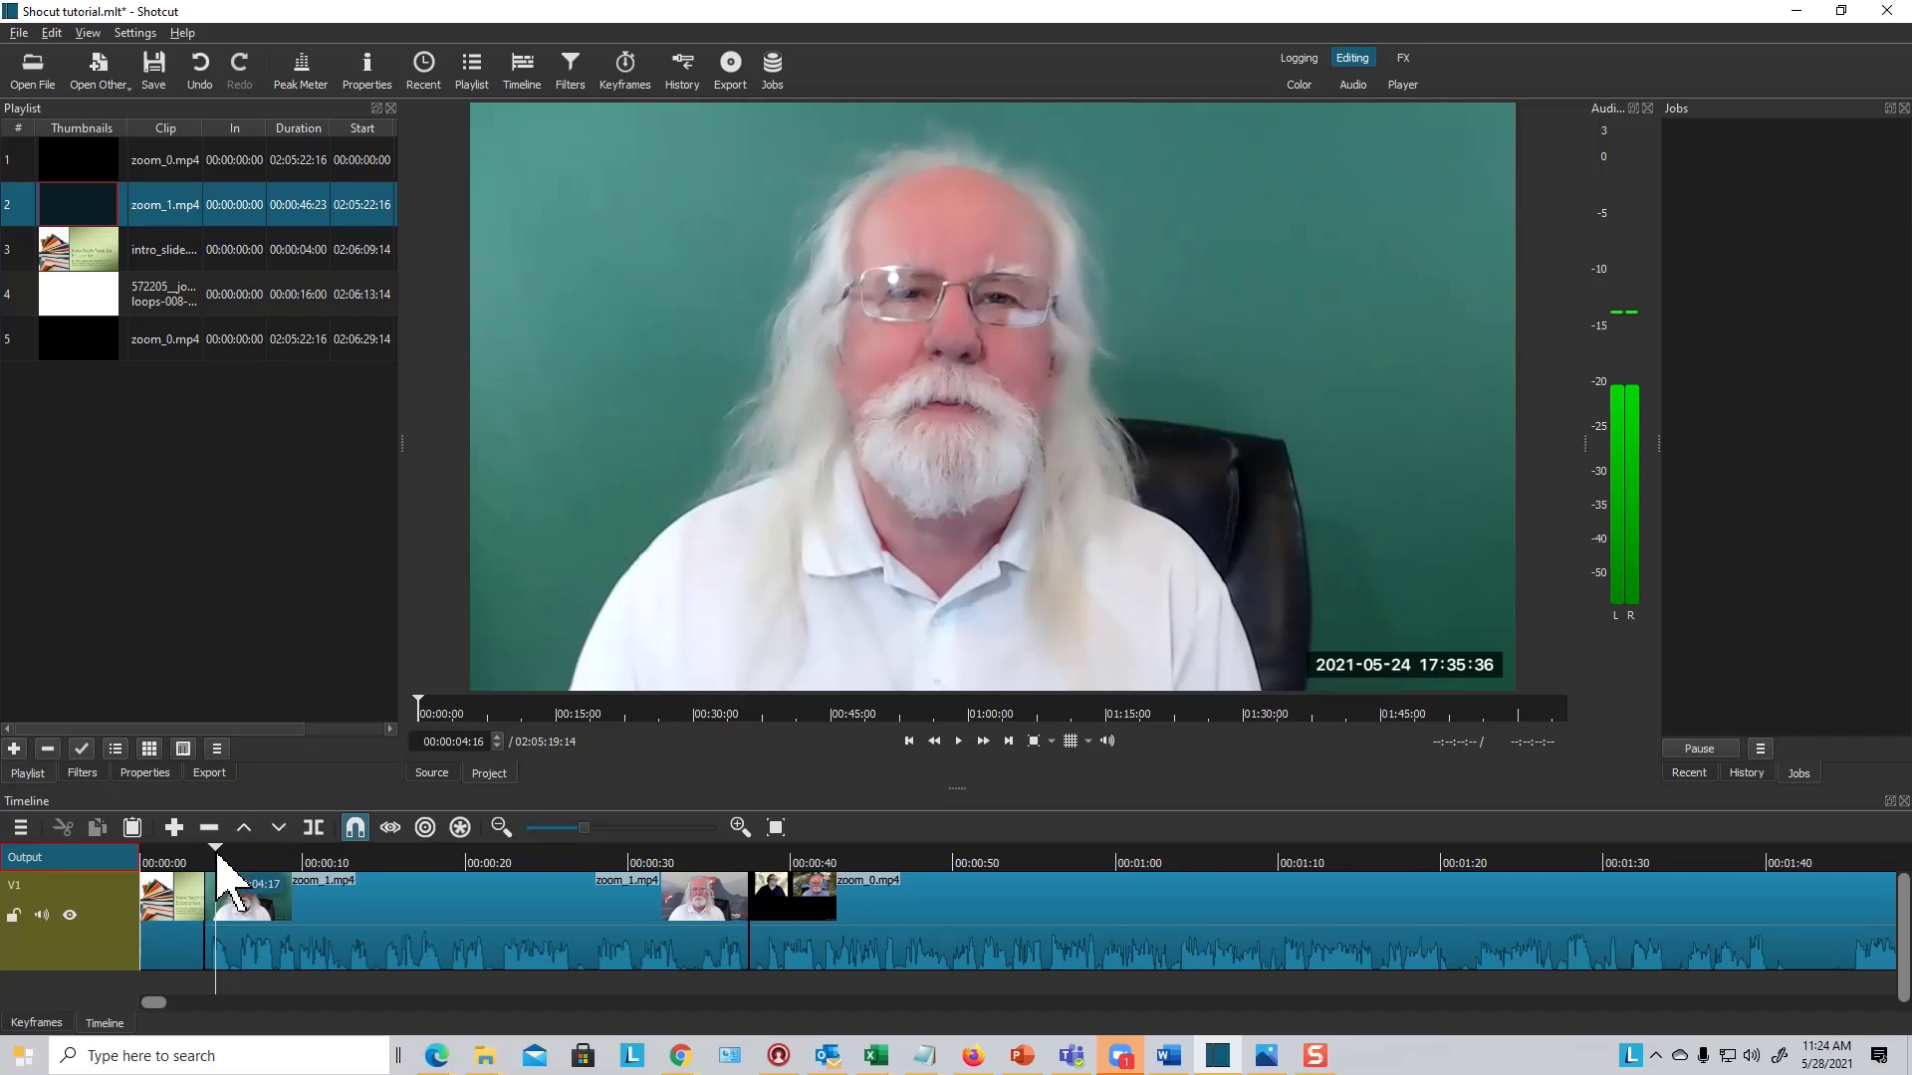
left_click_drag(216, 867, 129, 863)
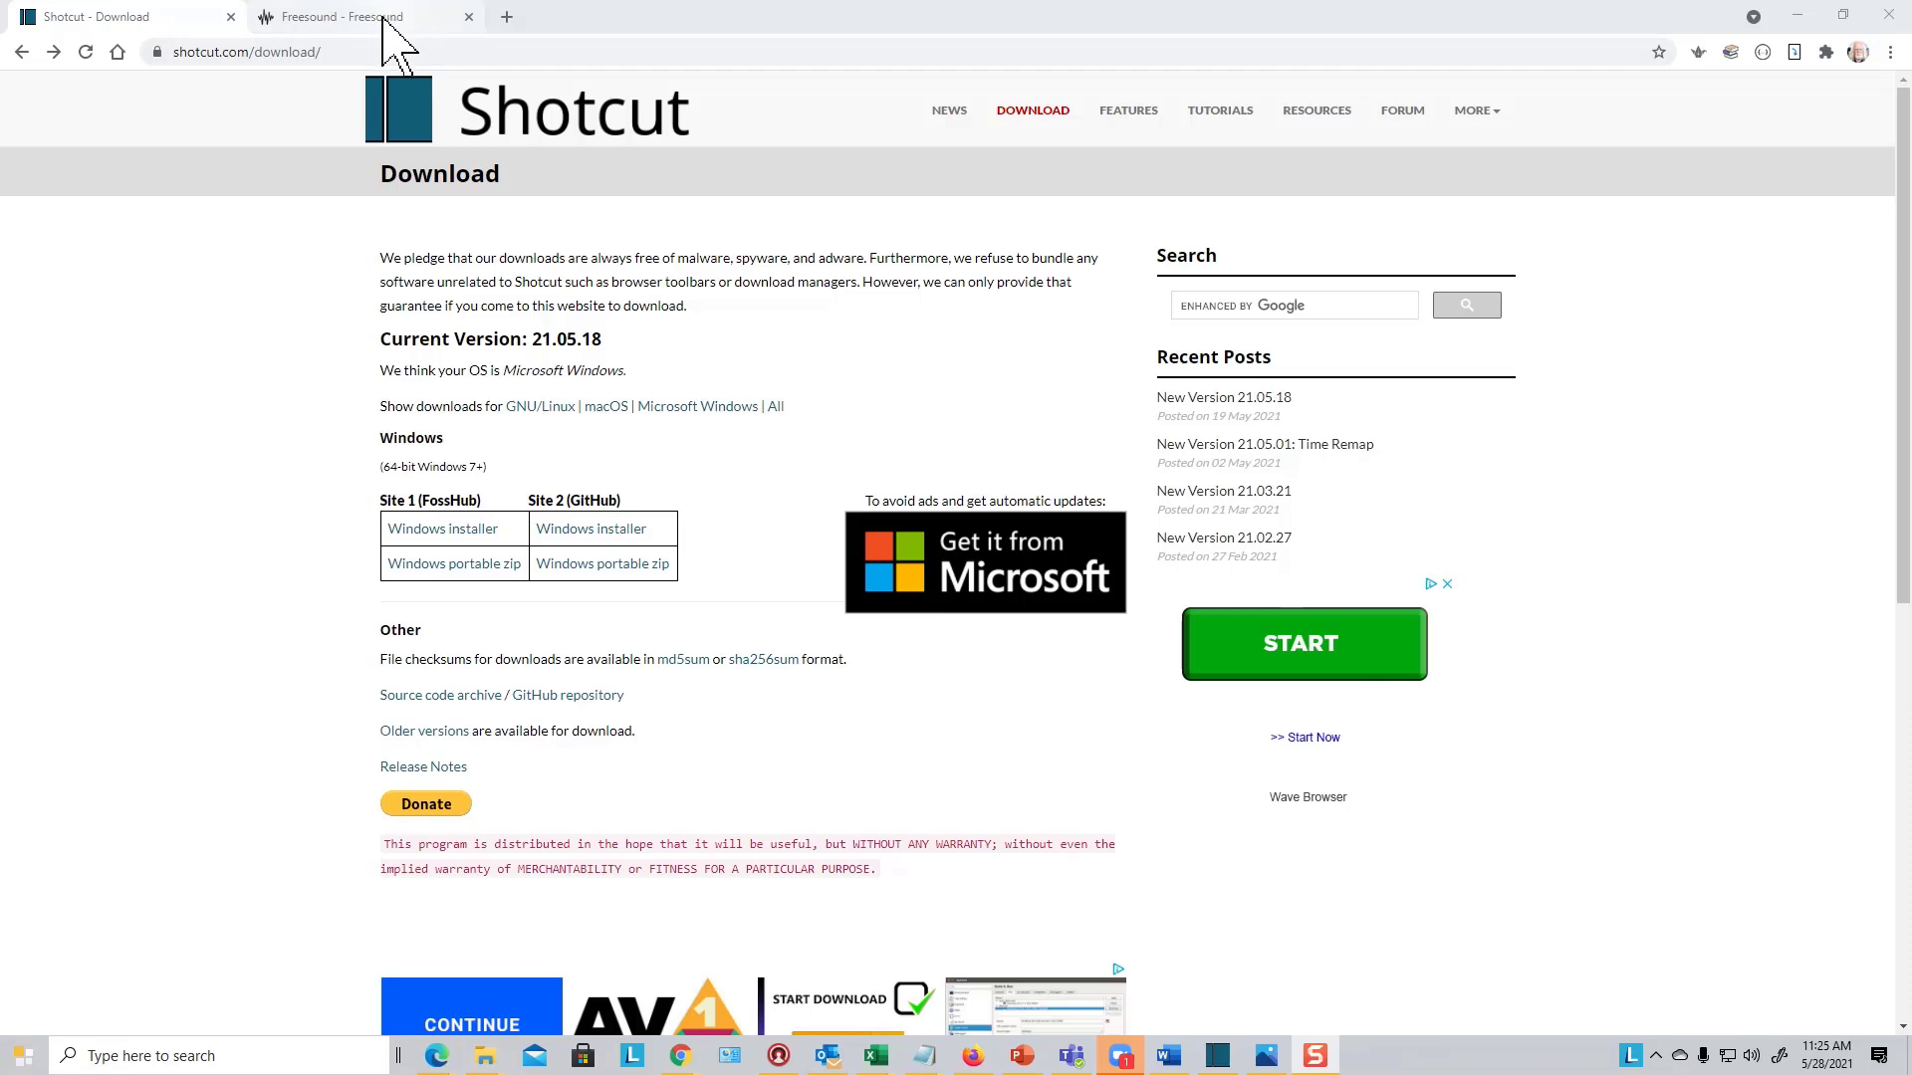
Switch to the freesound.org site in the web browser and log in with the saved account.
left_click(390, 22)
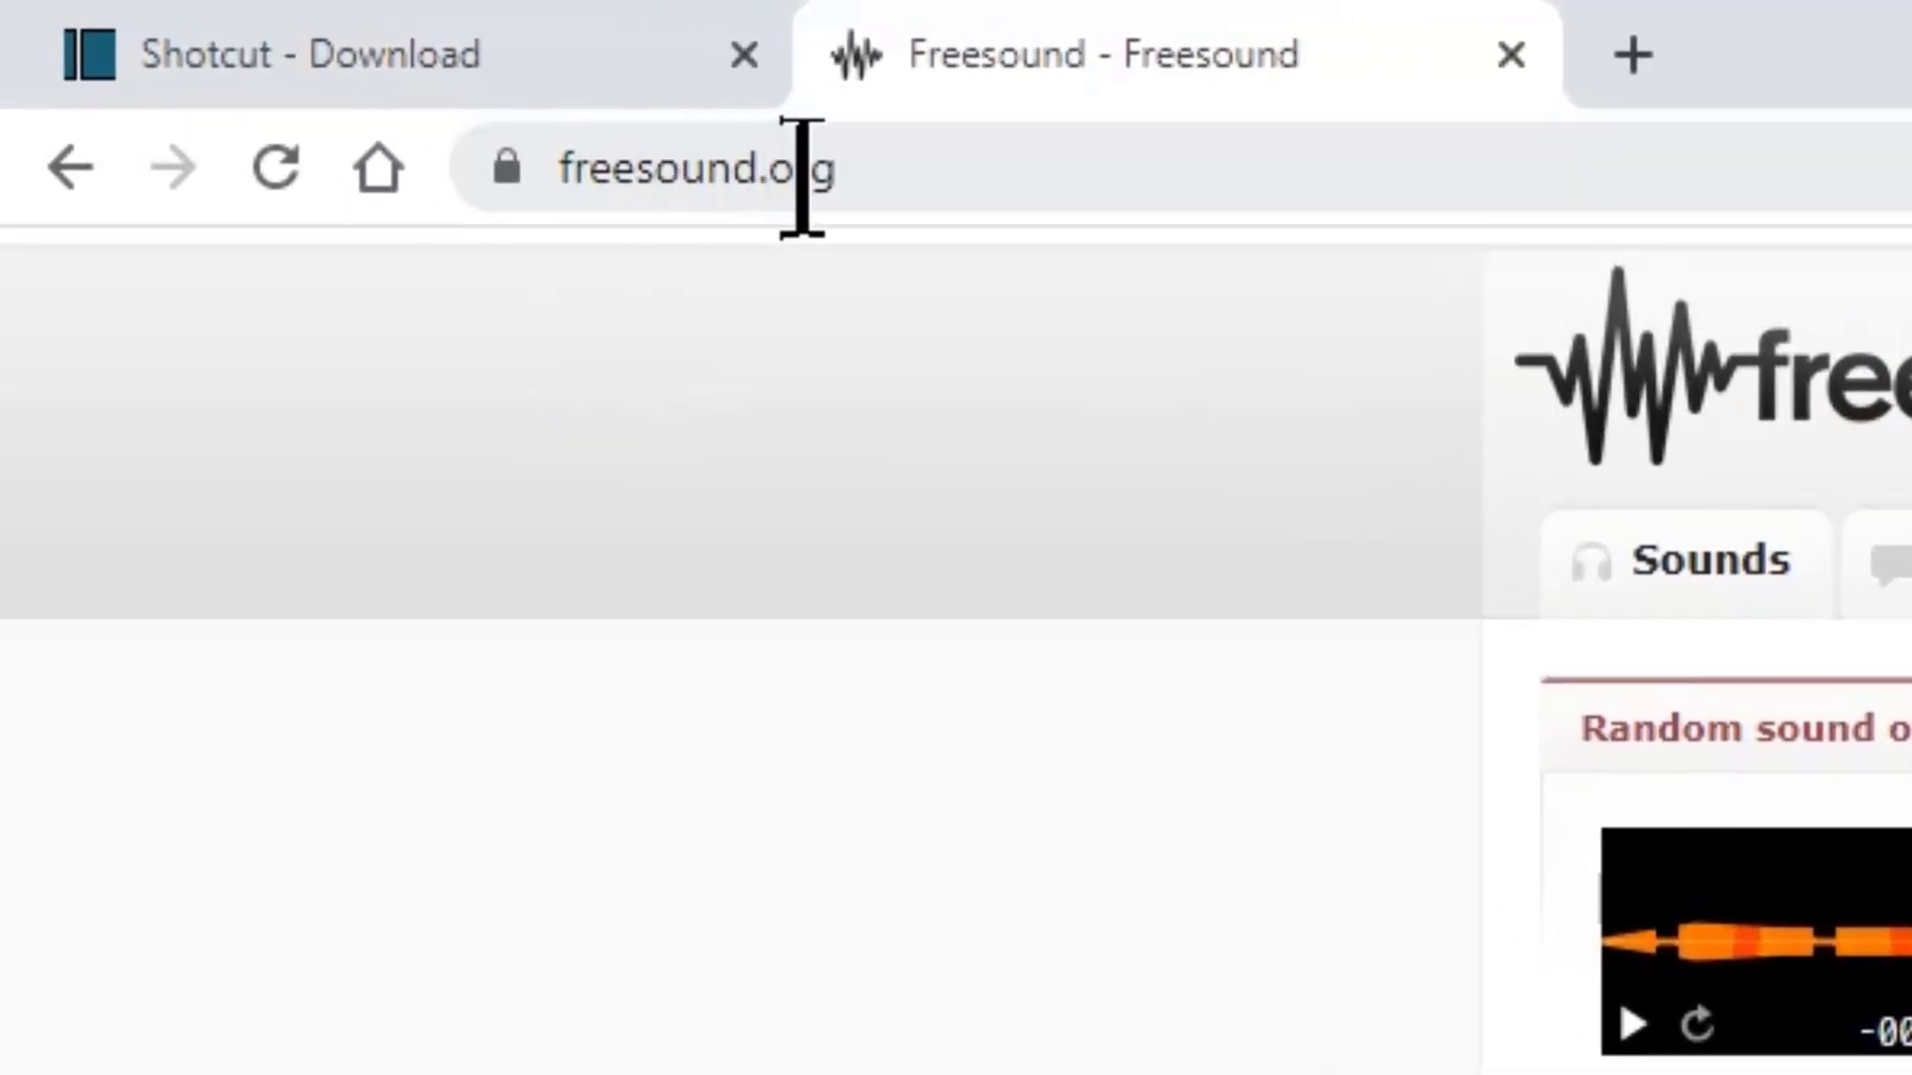
left_click(846, 170)
left_click(585, 812)
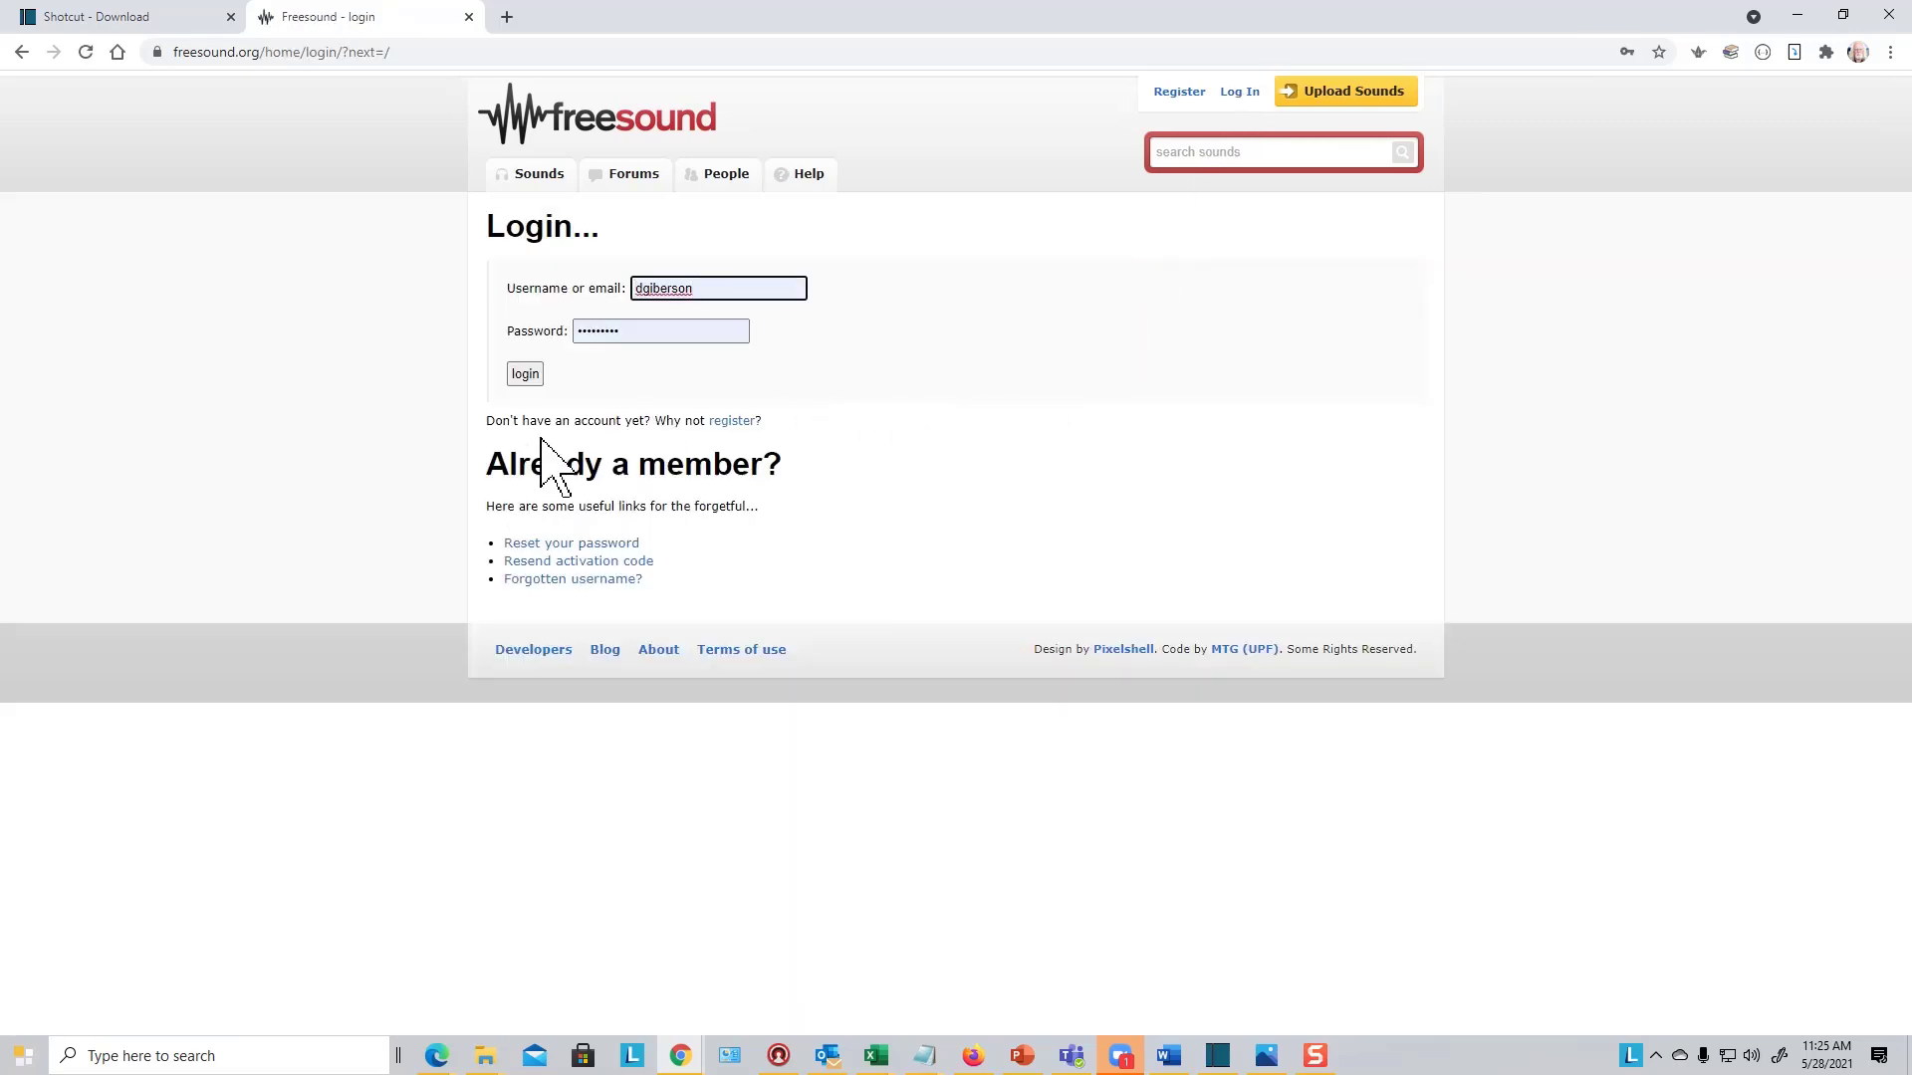
left_click(528, 376)
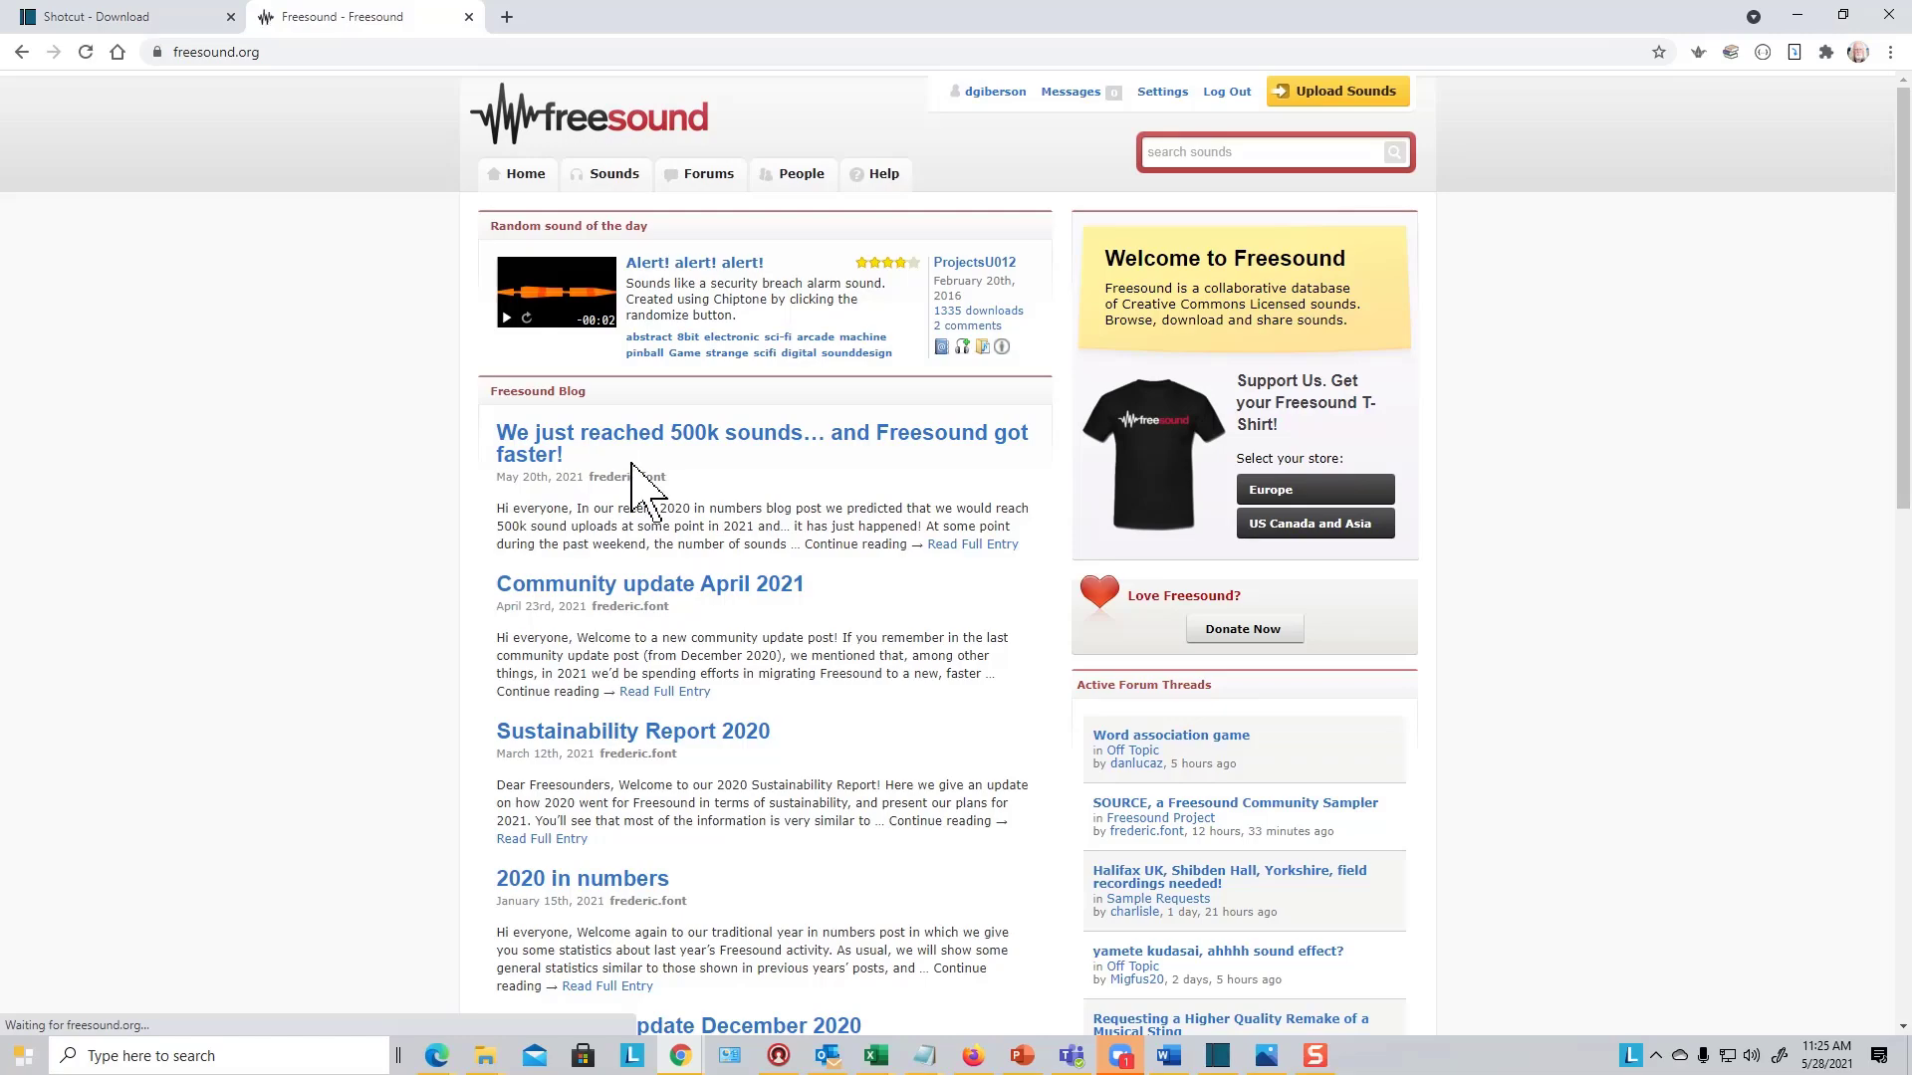
Look over the Freesound home page, browse the site's sounds, and preview the most downloaded Free Music track.
scroll(657, 466, "down", 5)
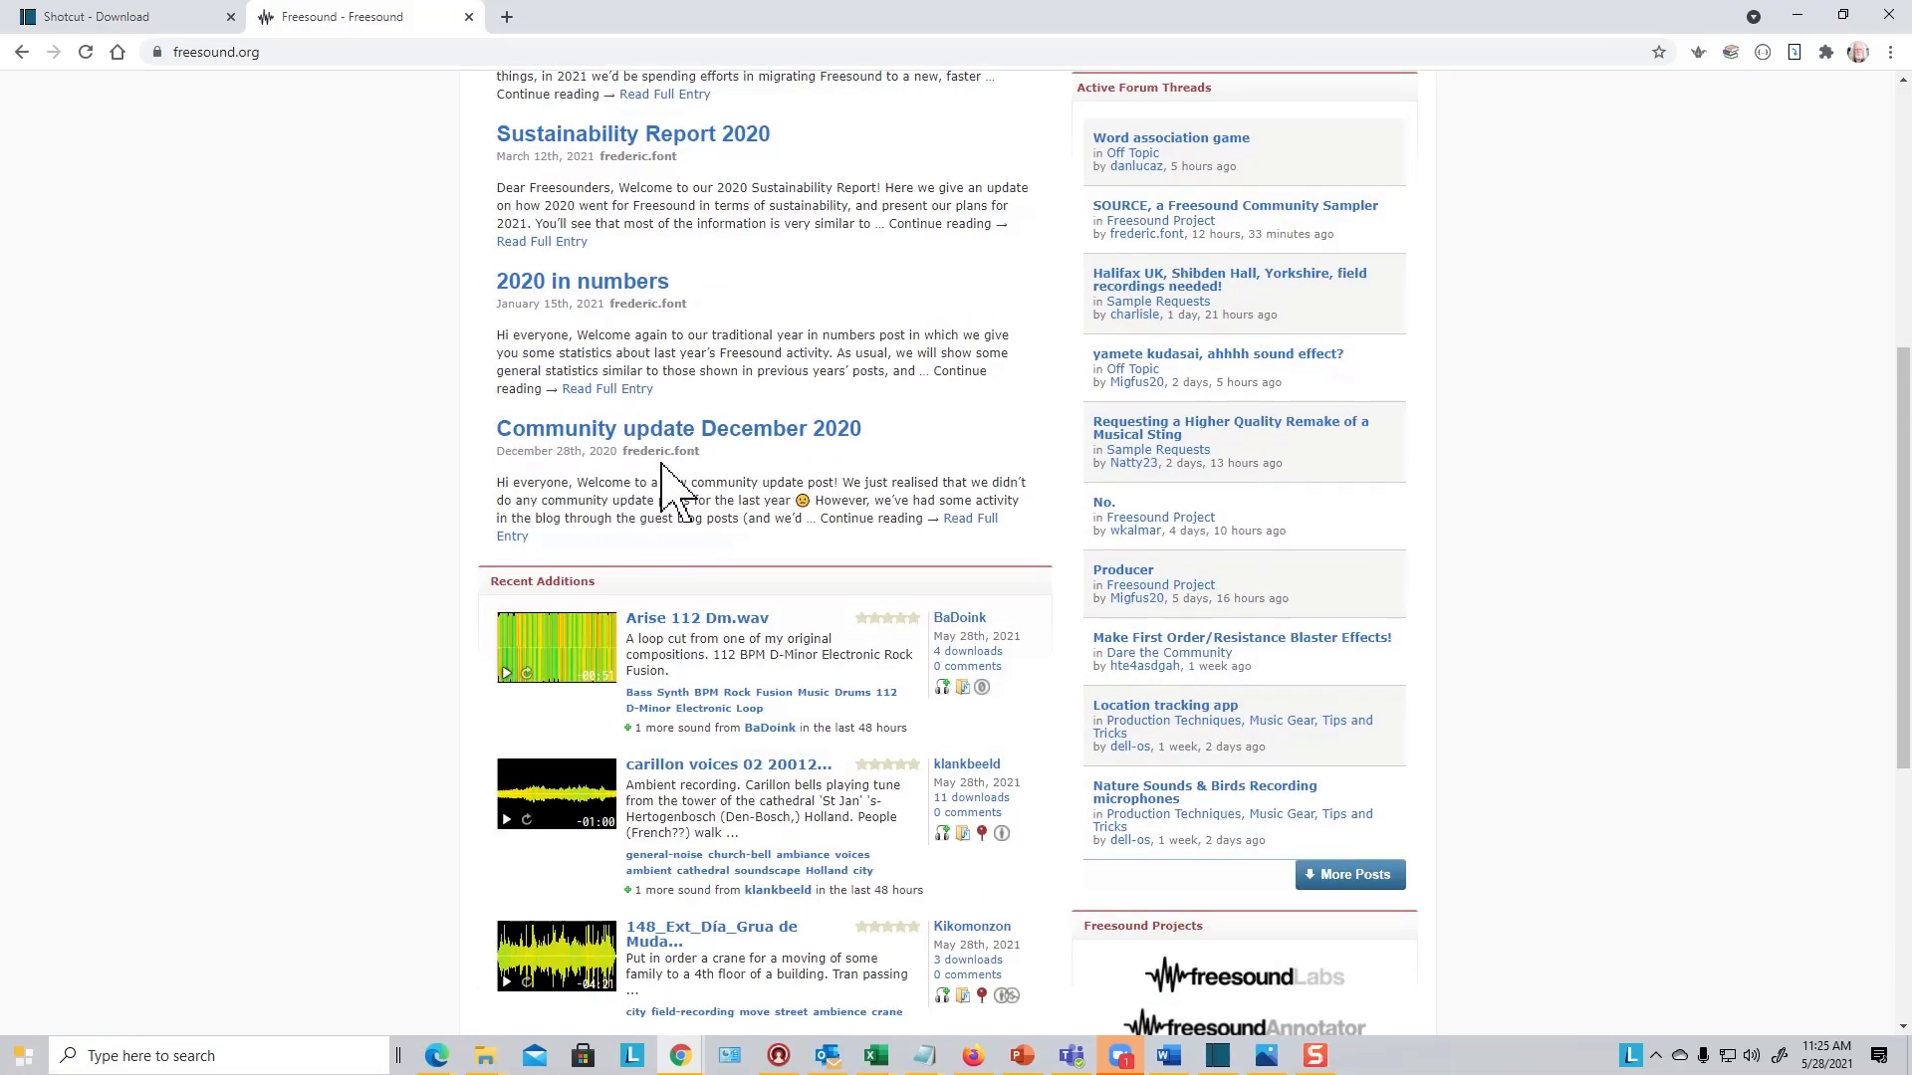
scroll(662, 468, "up", 6)
left_click(617, 181)
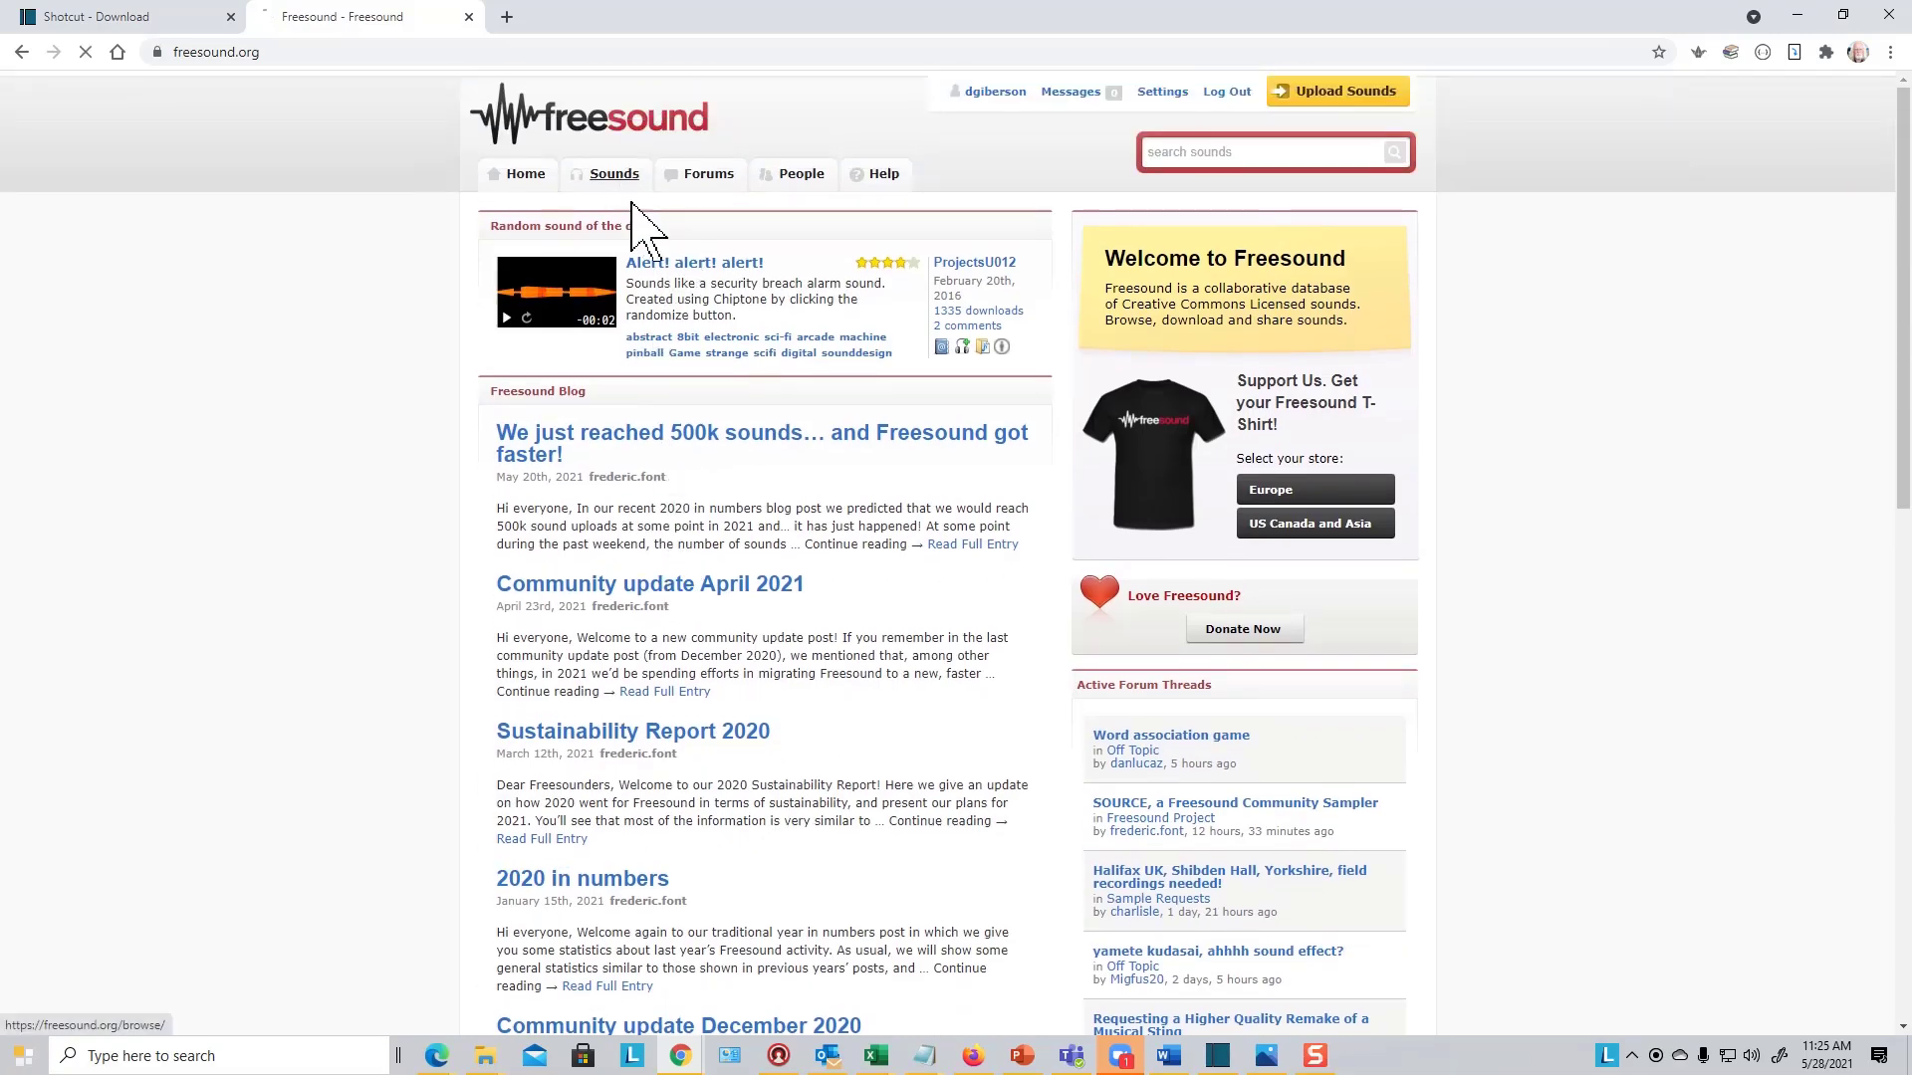
scroll(854, 596, "down", 5)
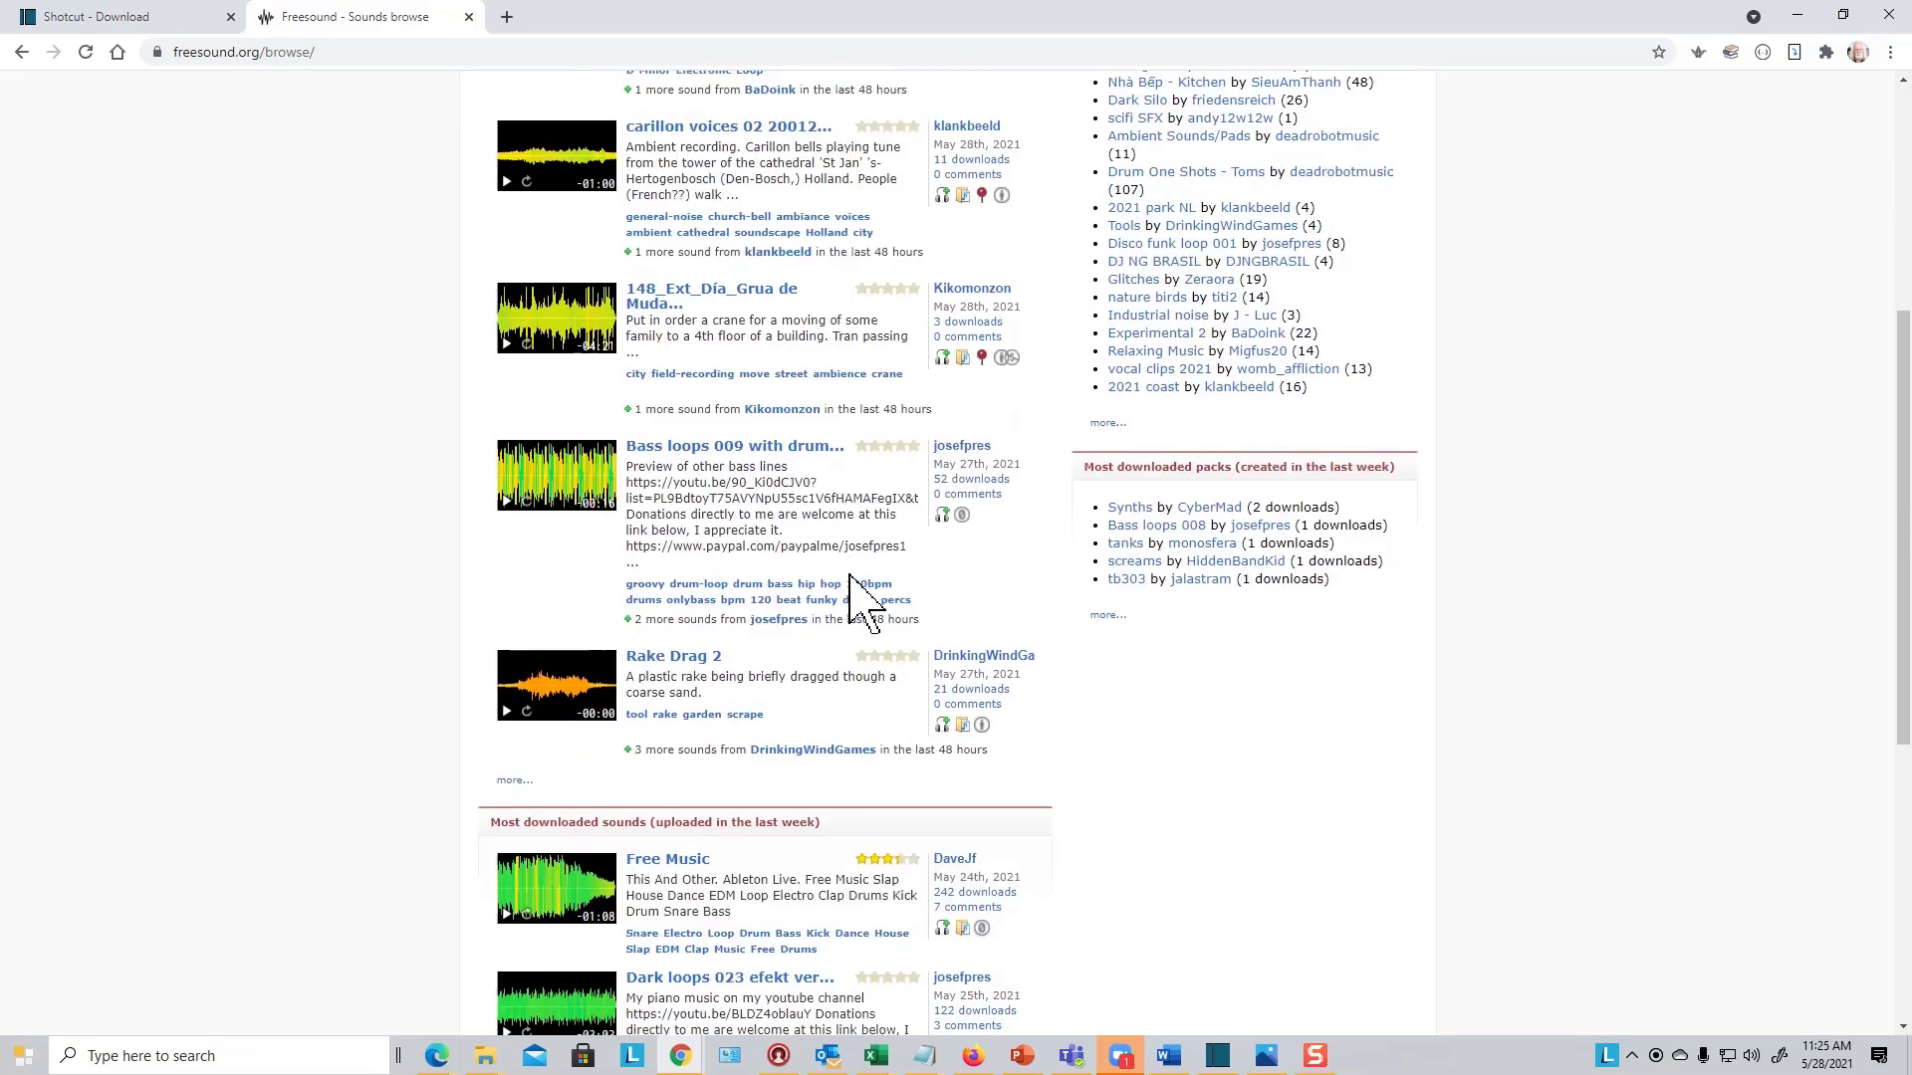
scroll(865, 603, "down", 2)
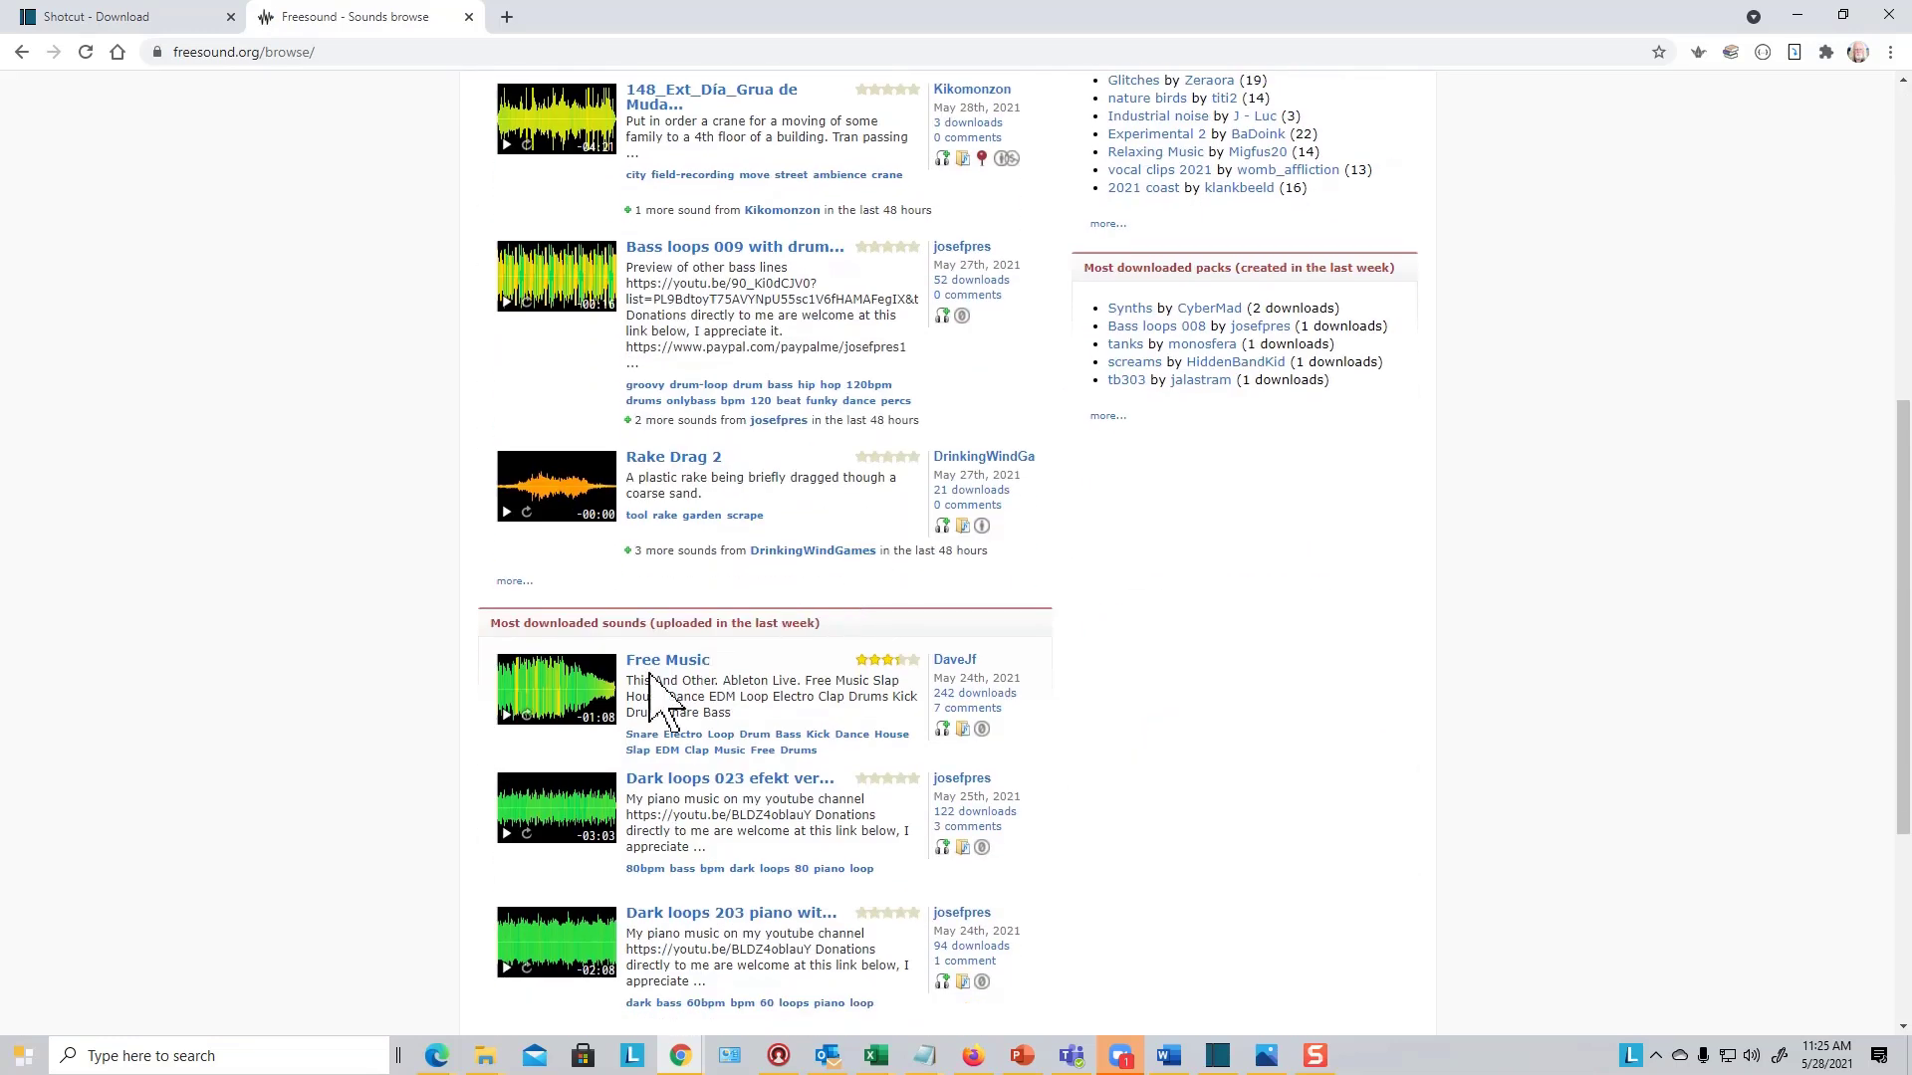
left_click(506, 715)
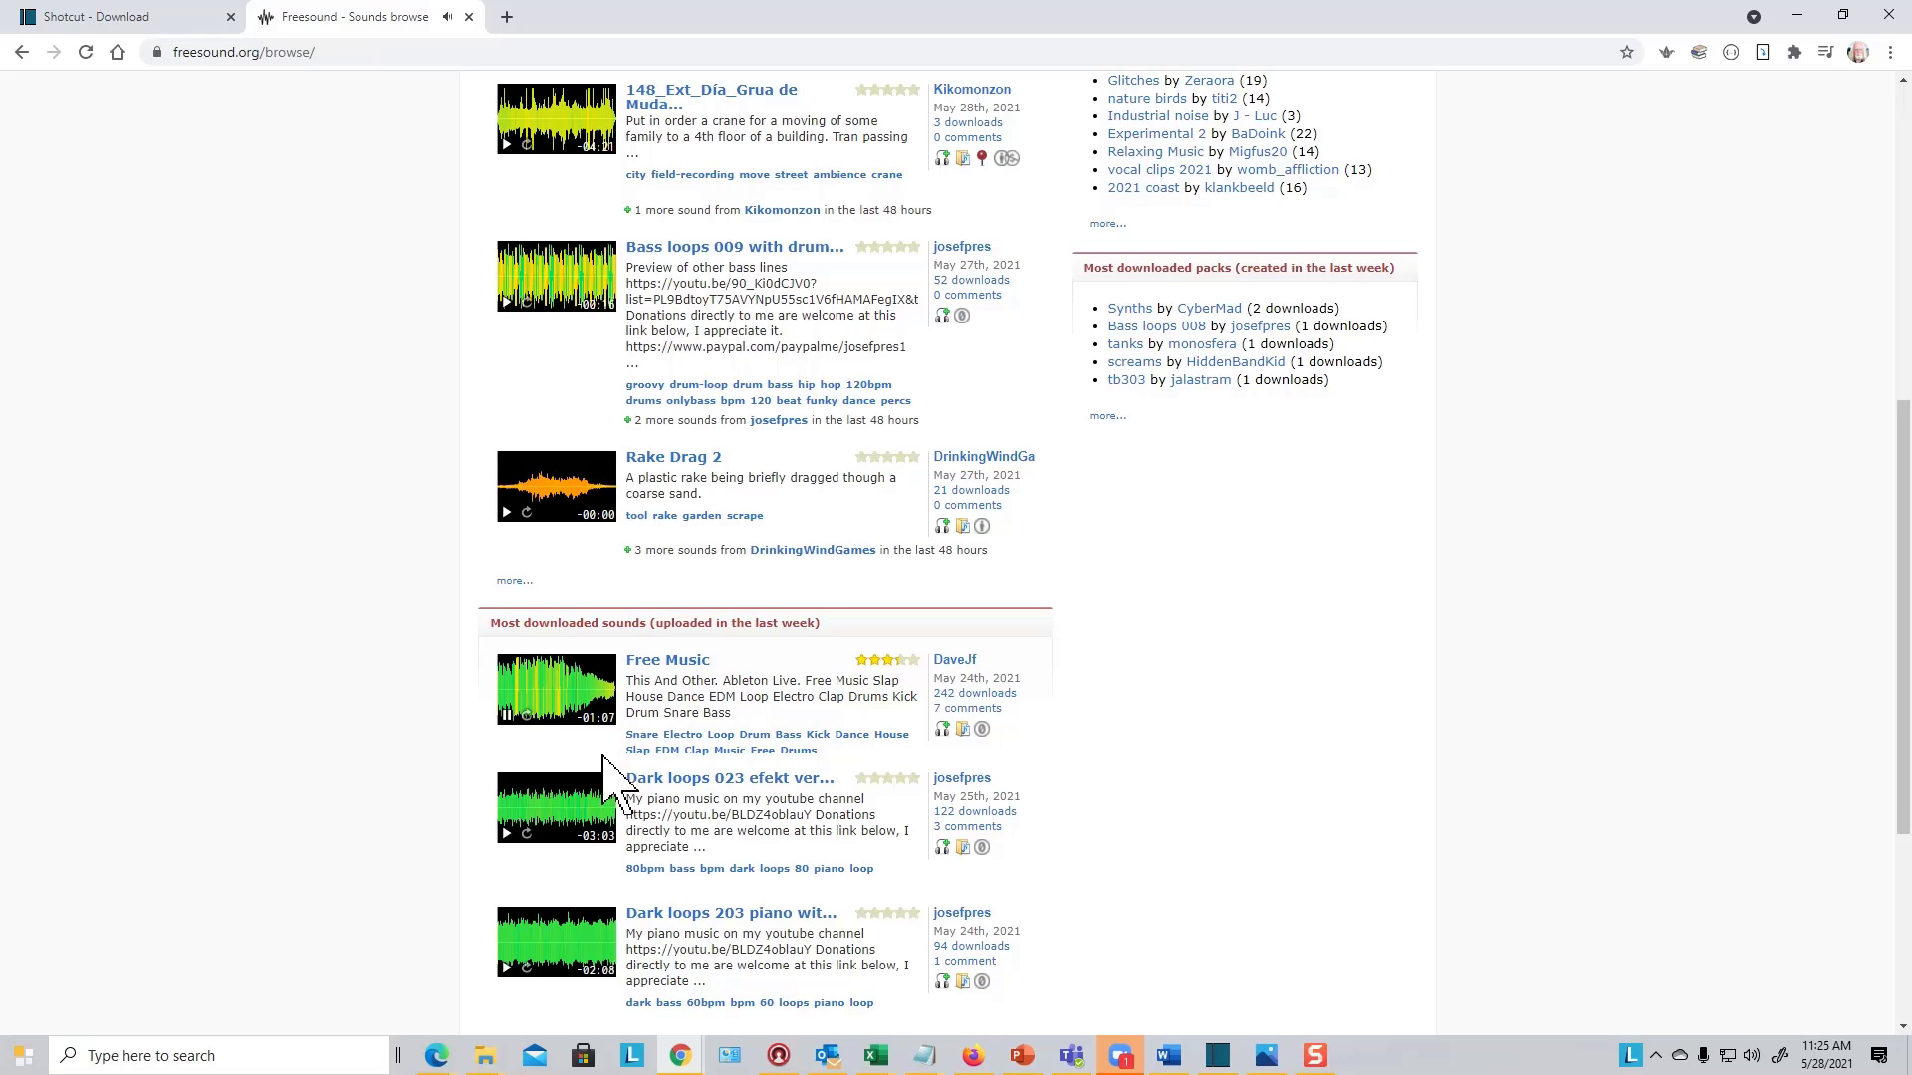
left_click(506, 717)
Preview the Disco funk loops 001 remix 3 sound, open its detail page, and switch back to Shotcut.
scroll(670, 735, "down", 3)
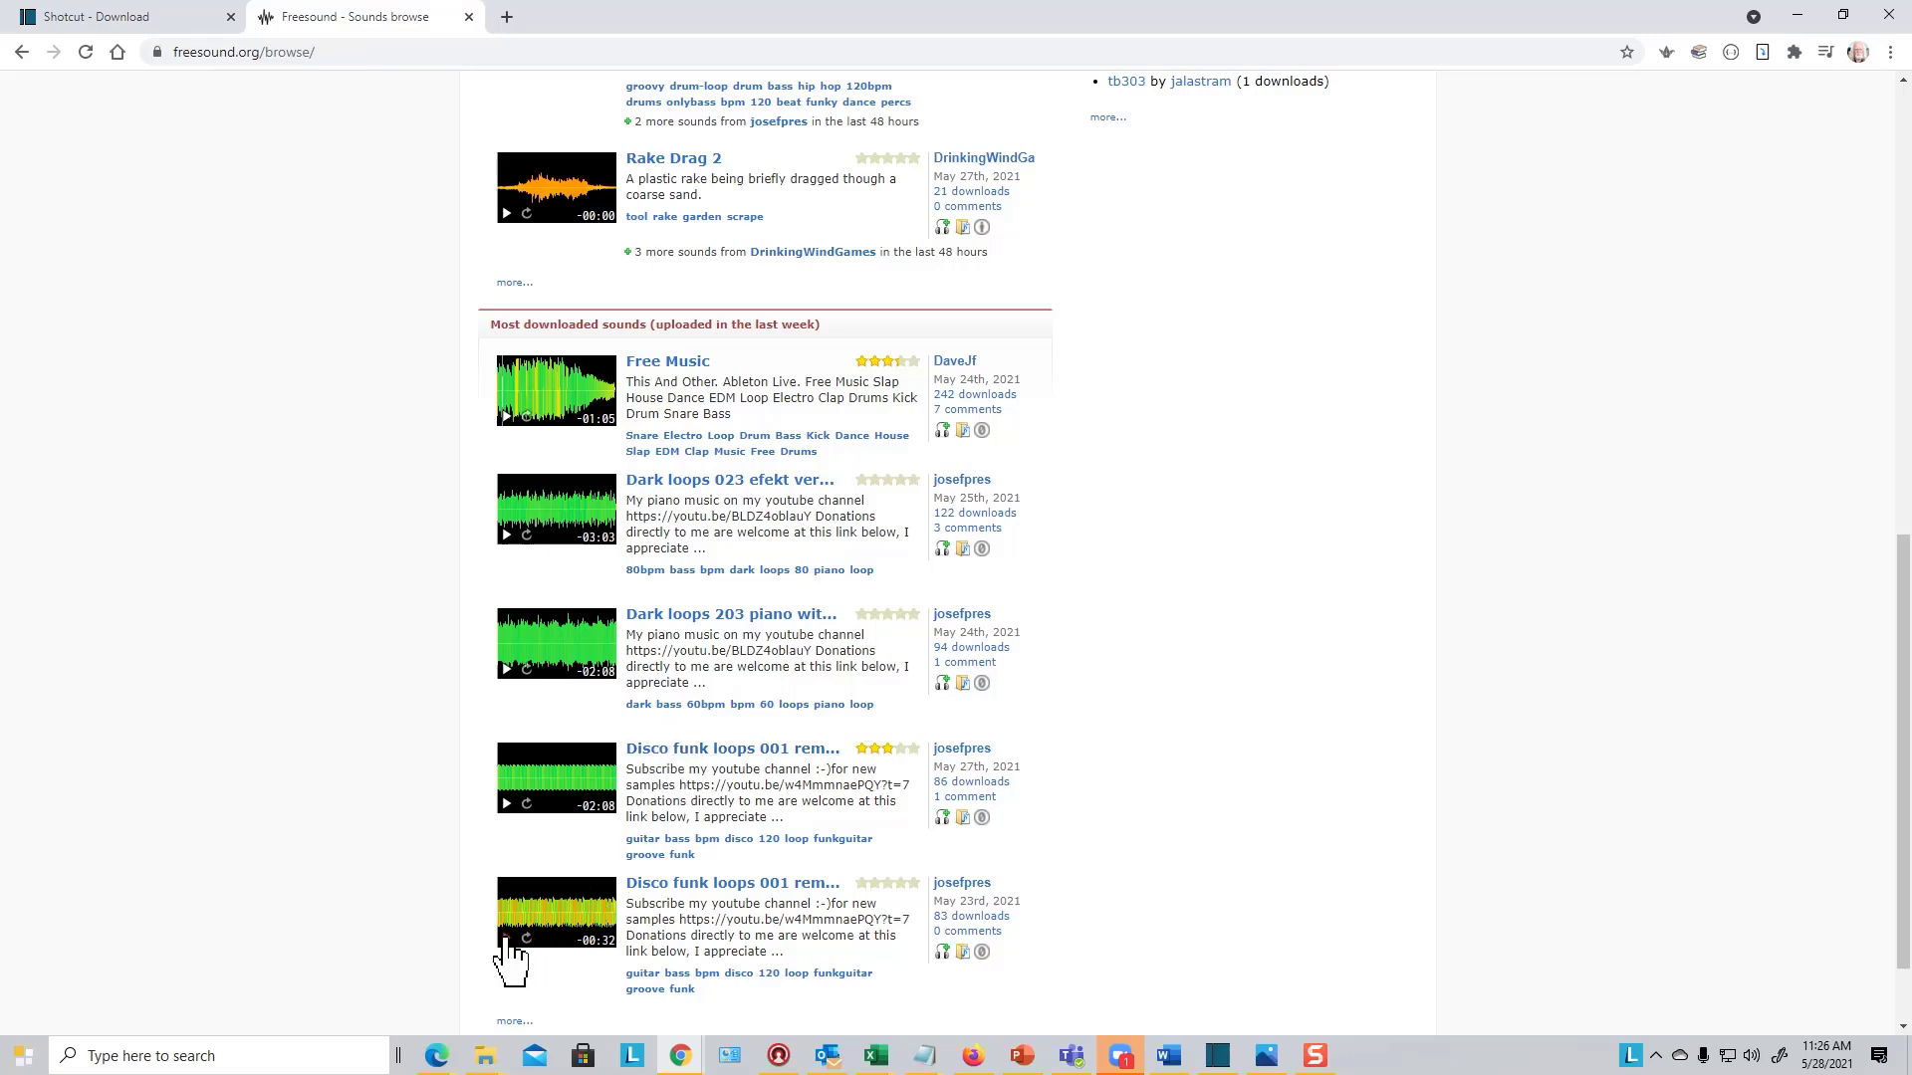
left_click(505, 939)
left_click(692, 884)
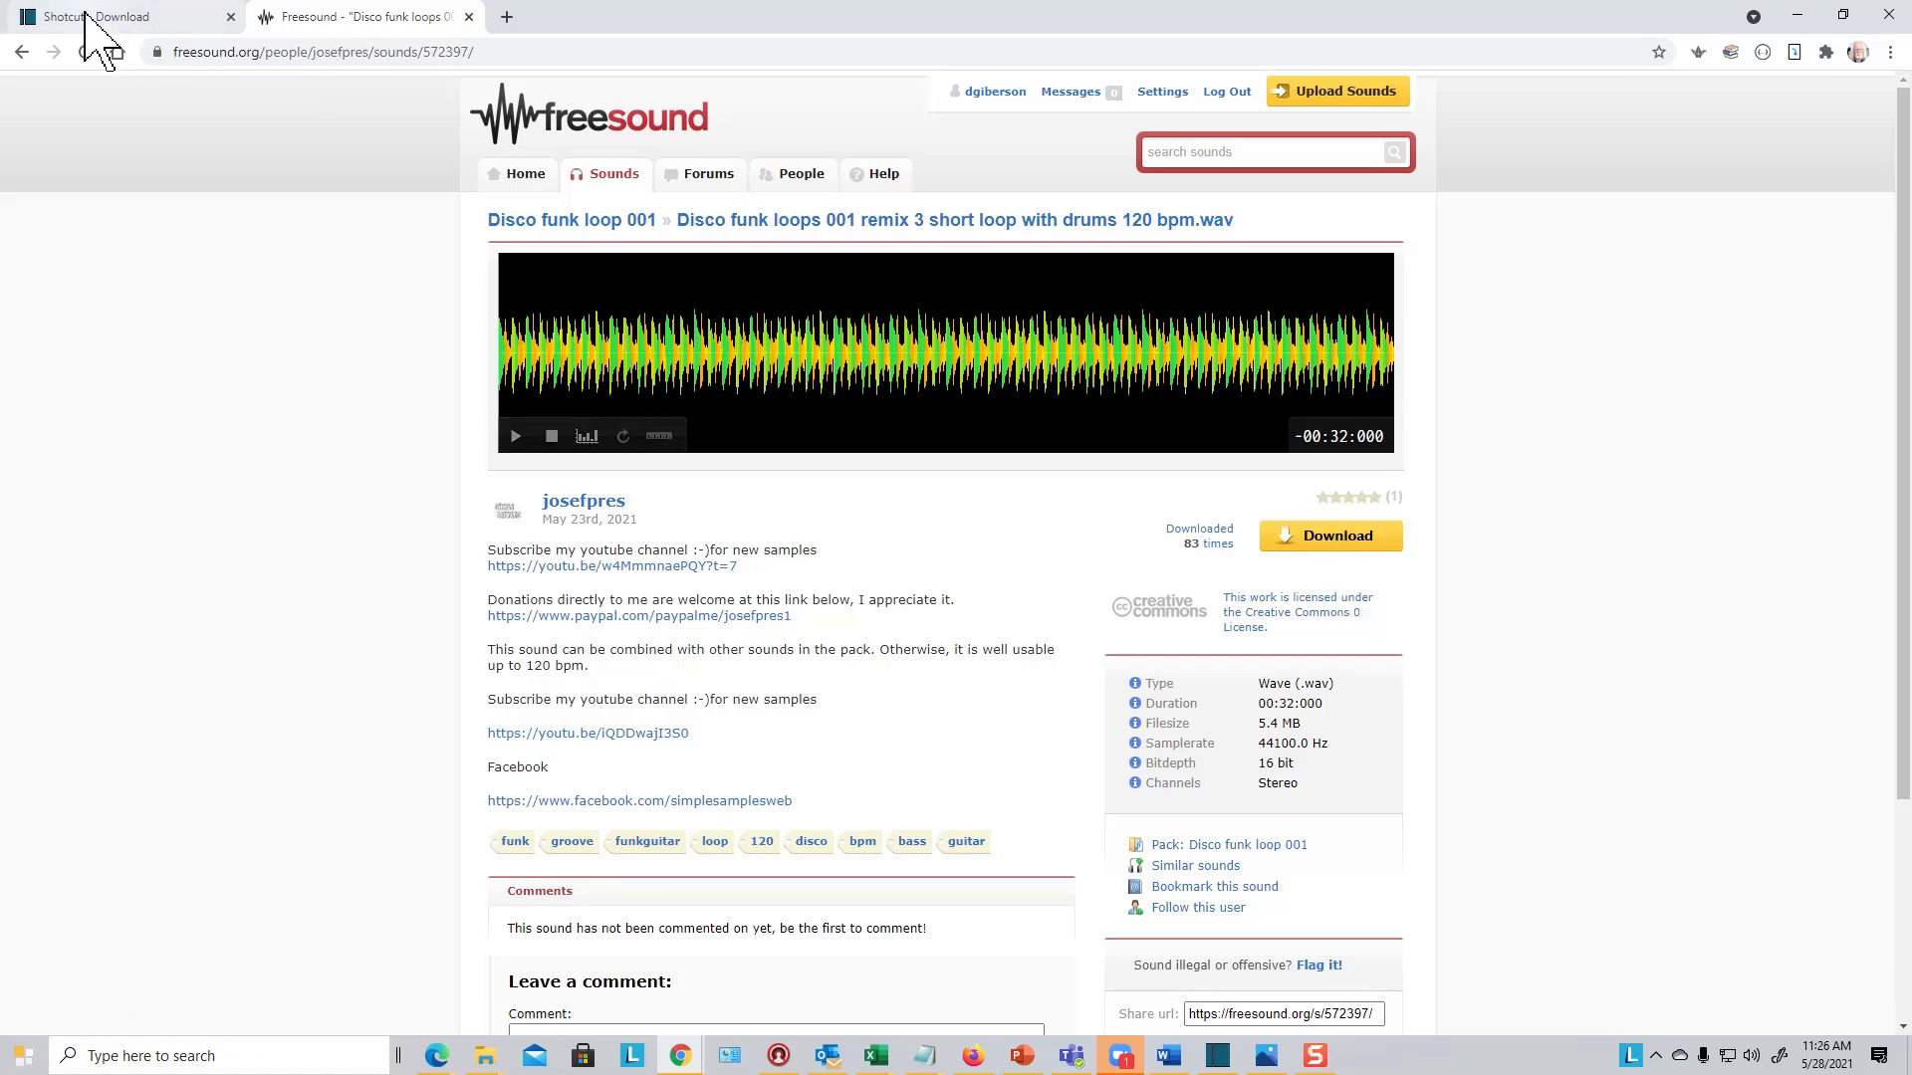
left_click(1798, 14)
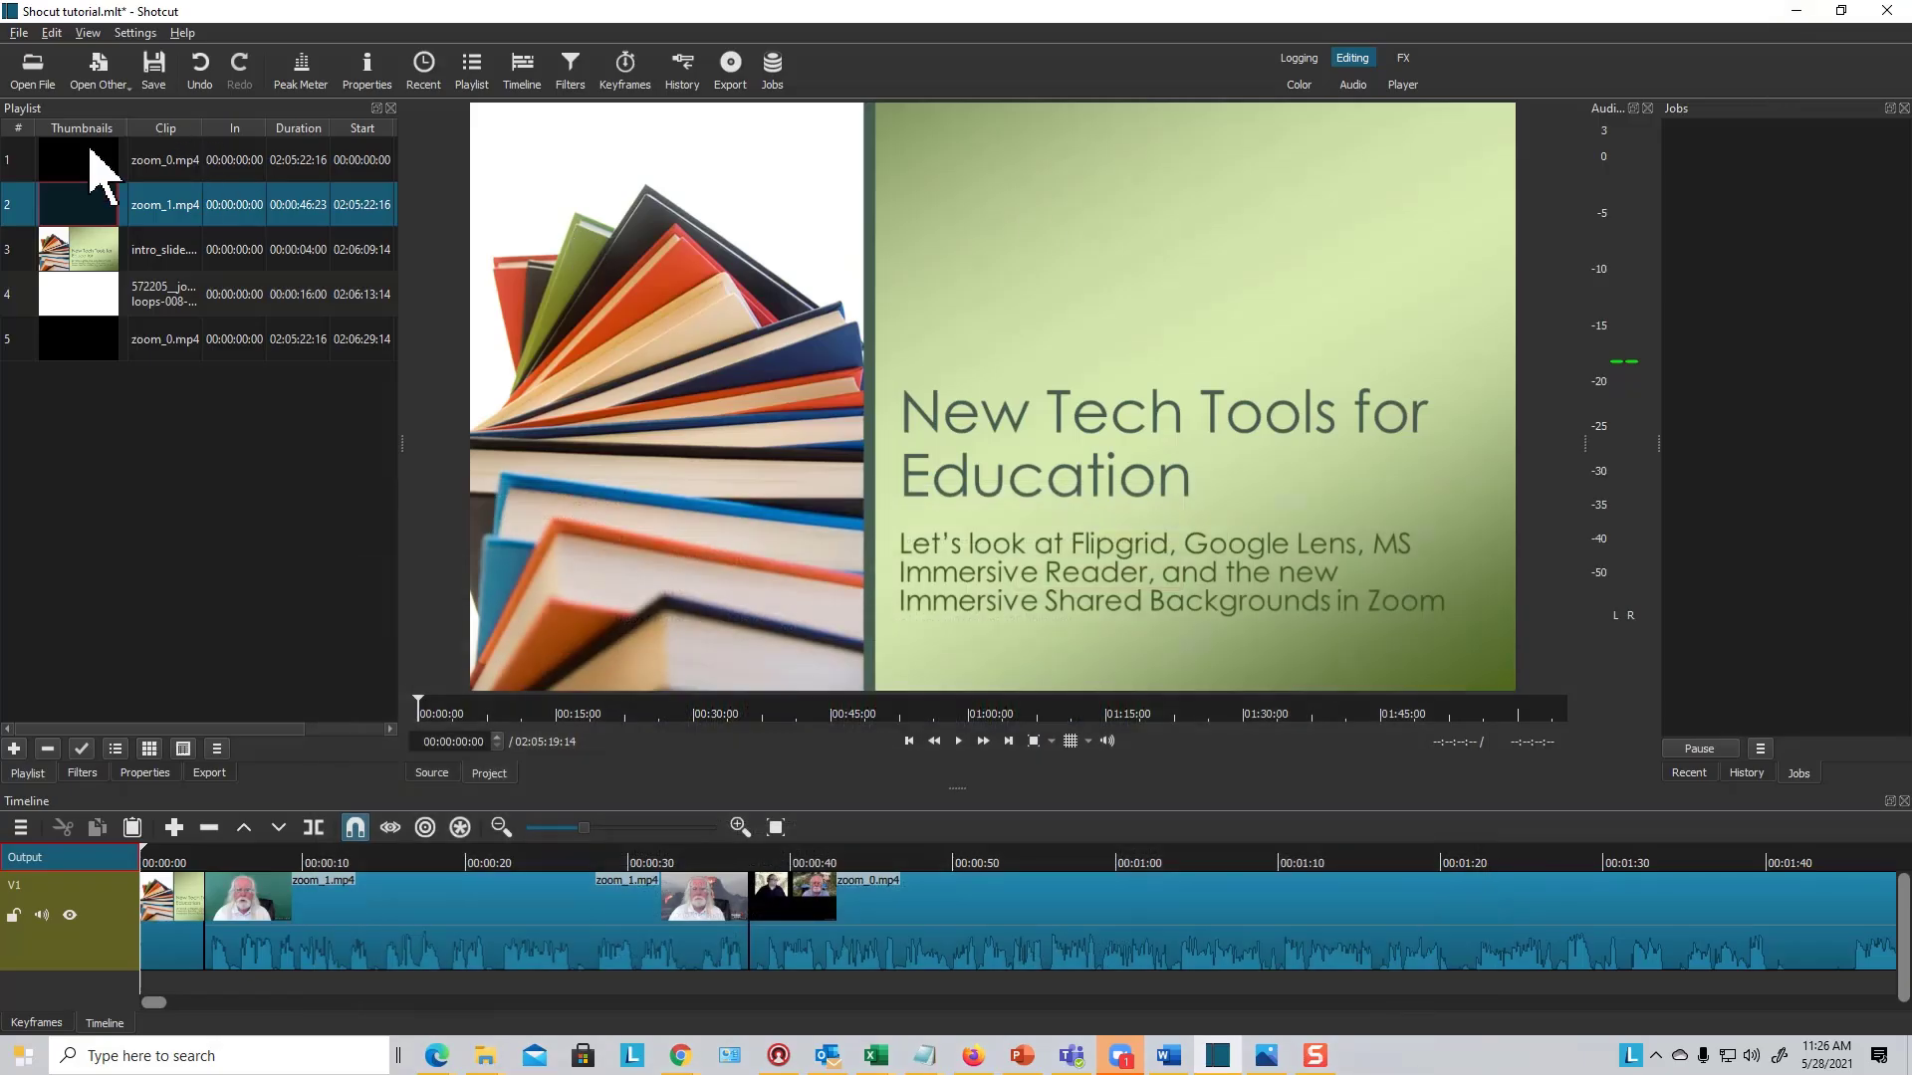
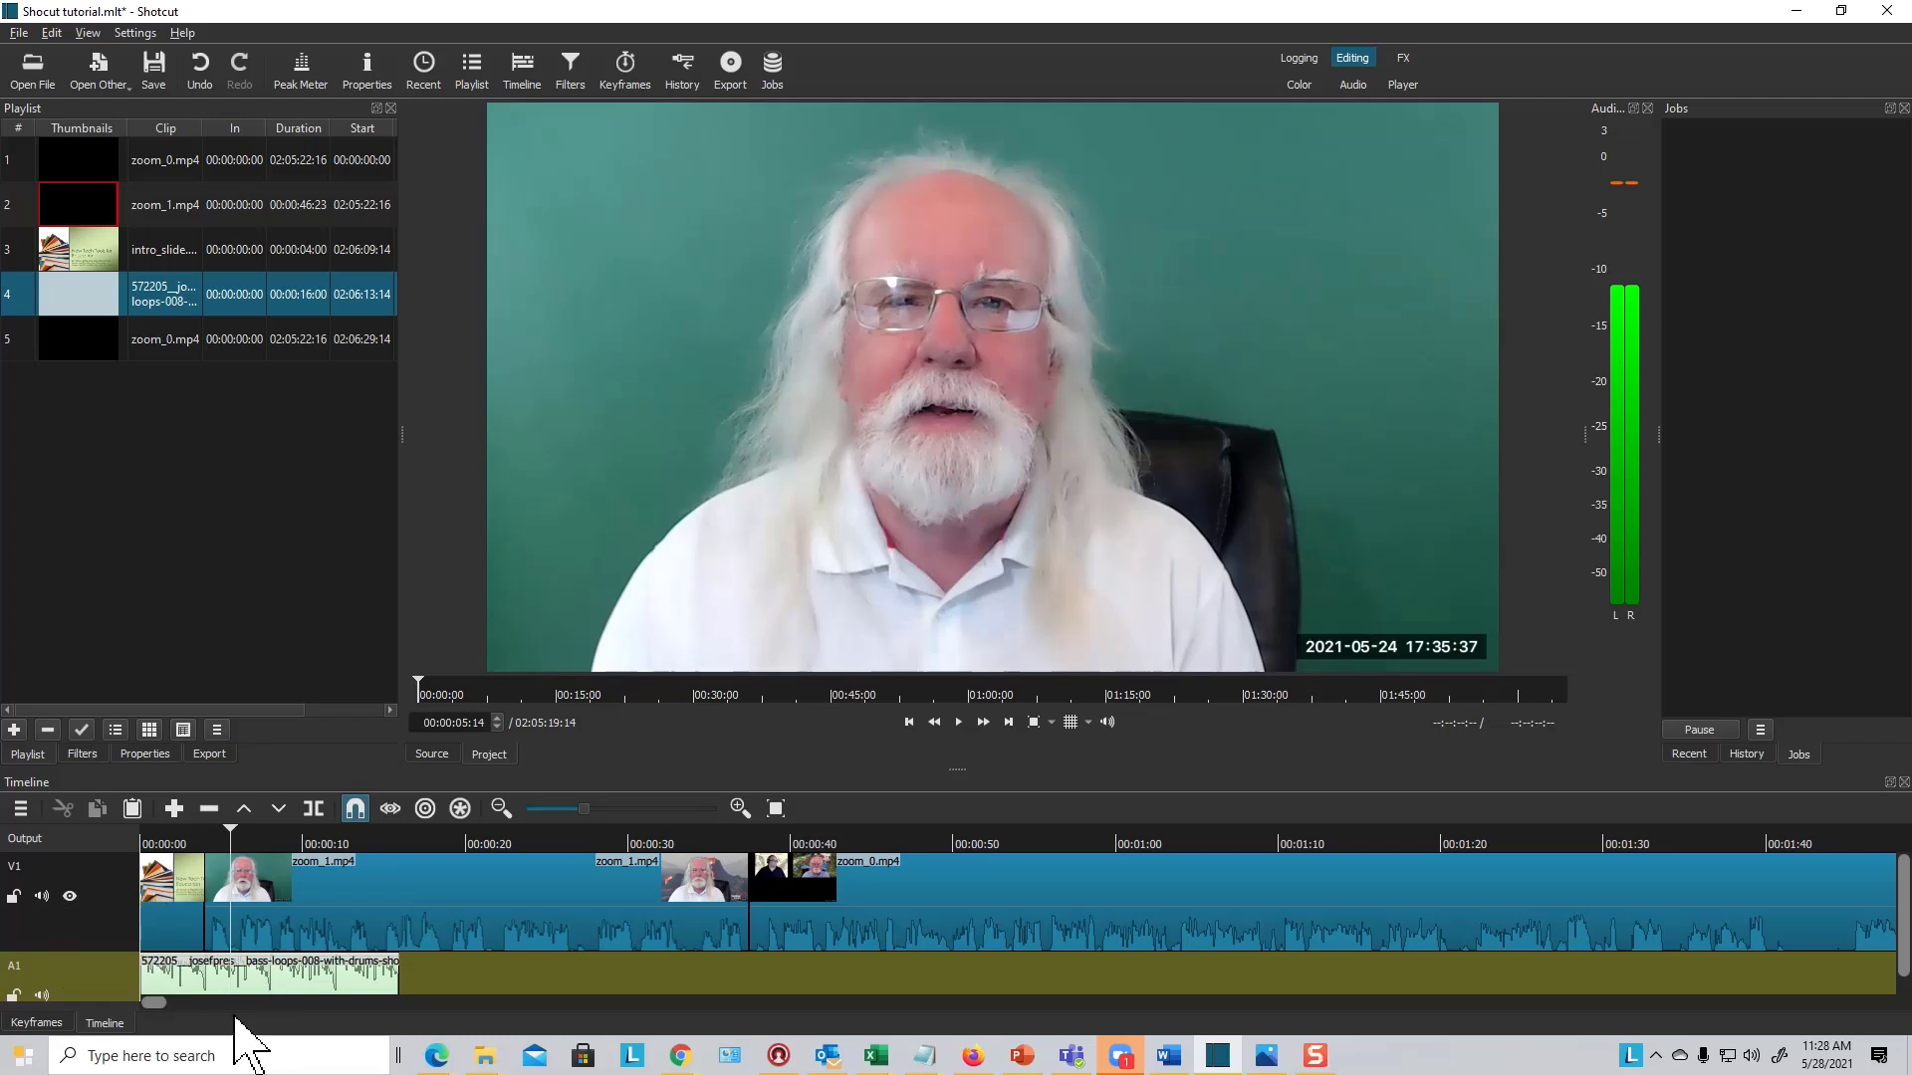
Trim the bass-loops-008 music clip to the end of the intro slide, and play from the start into zoom_1.mp4.
left_click(344, 981)
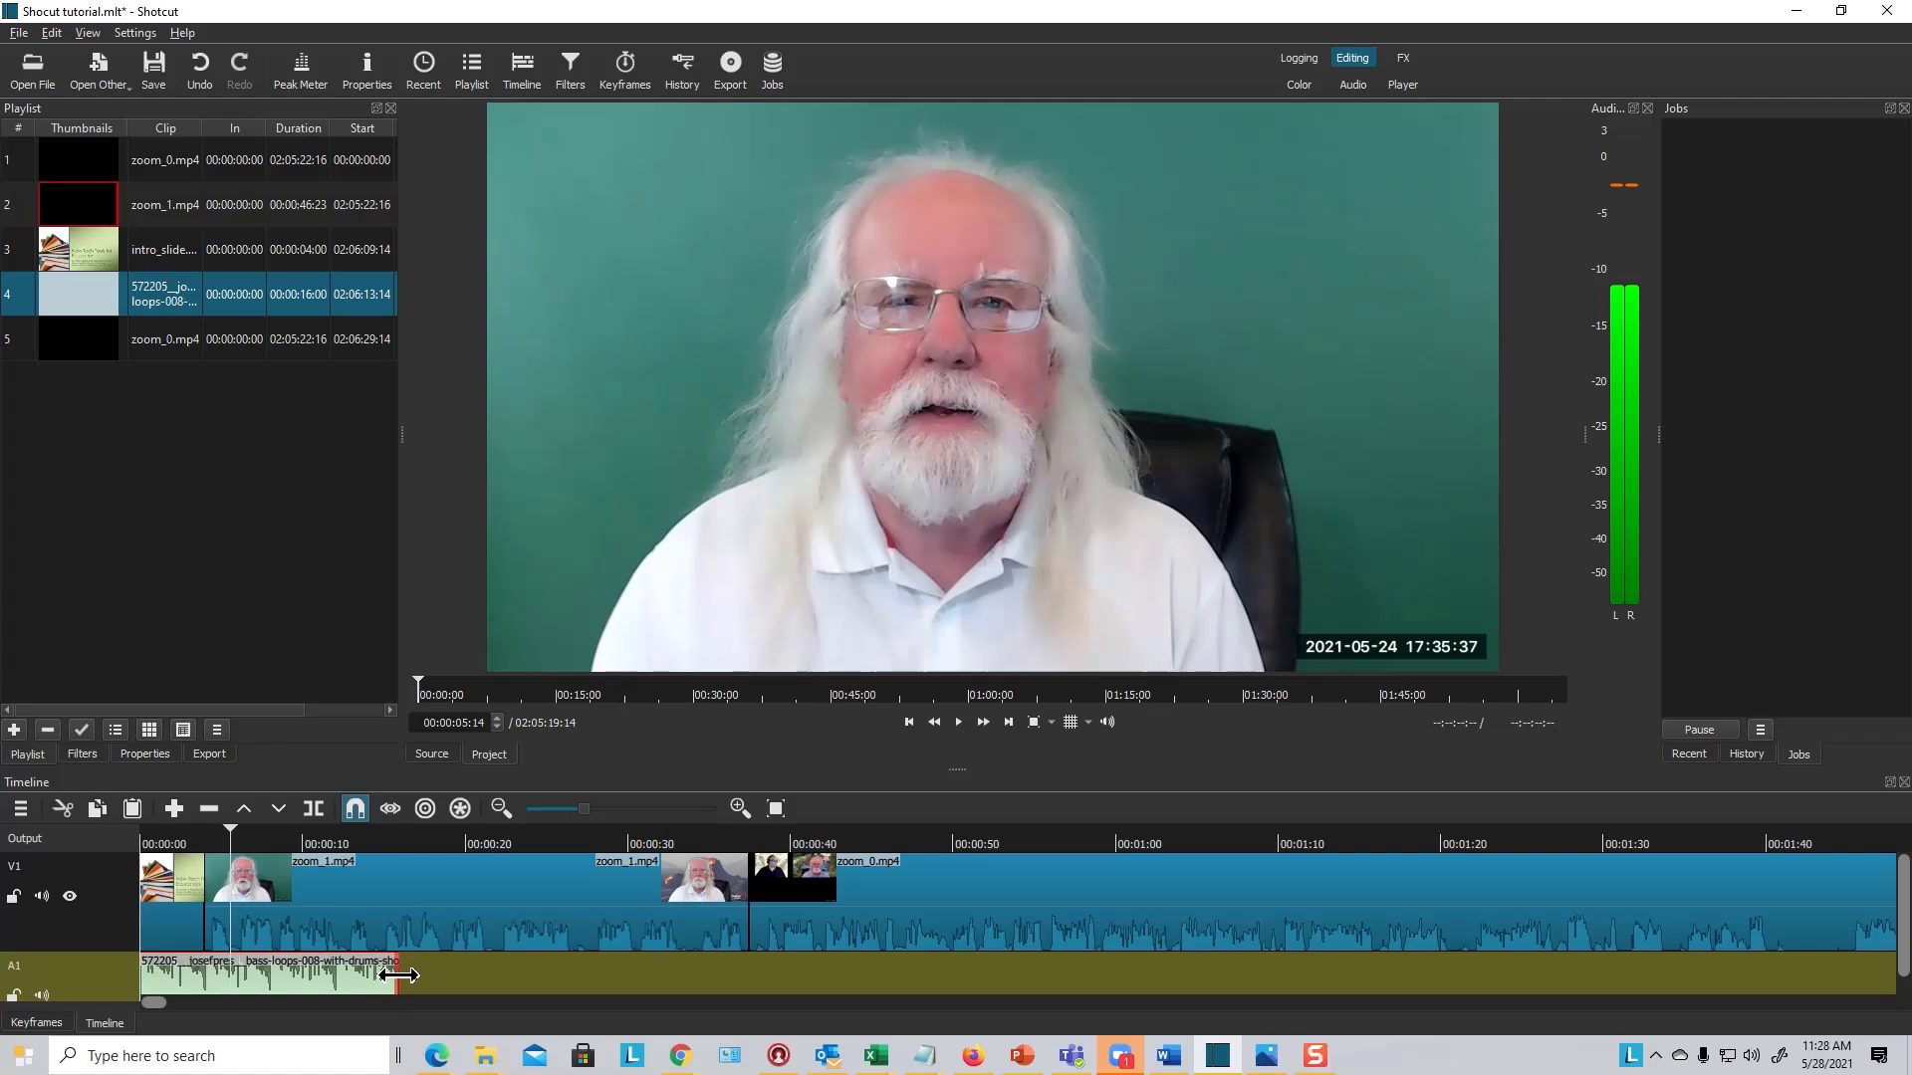
left_click_drag(399, 976, 151, 976)
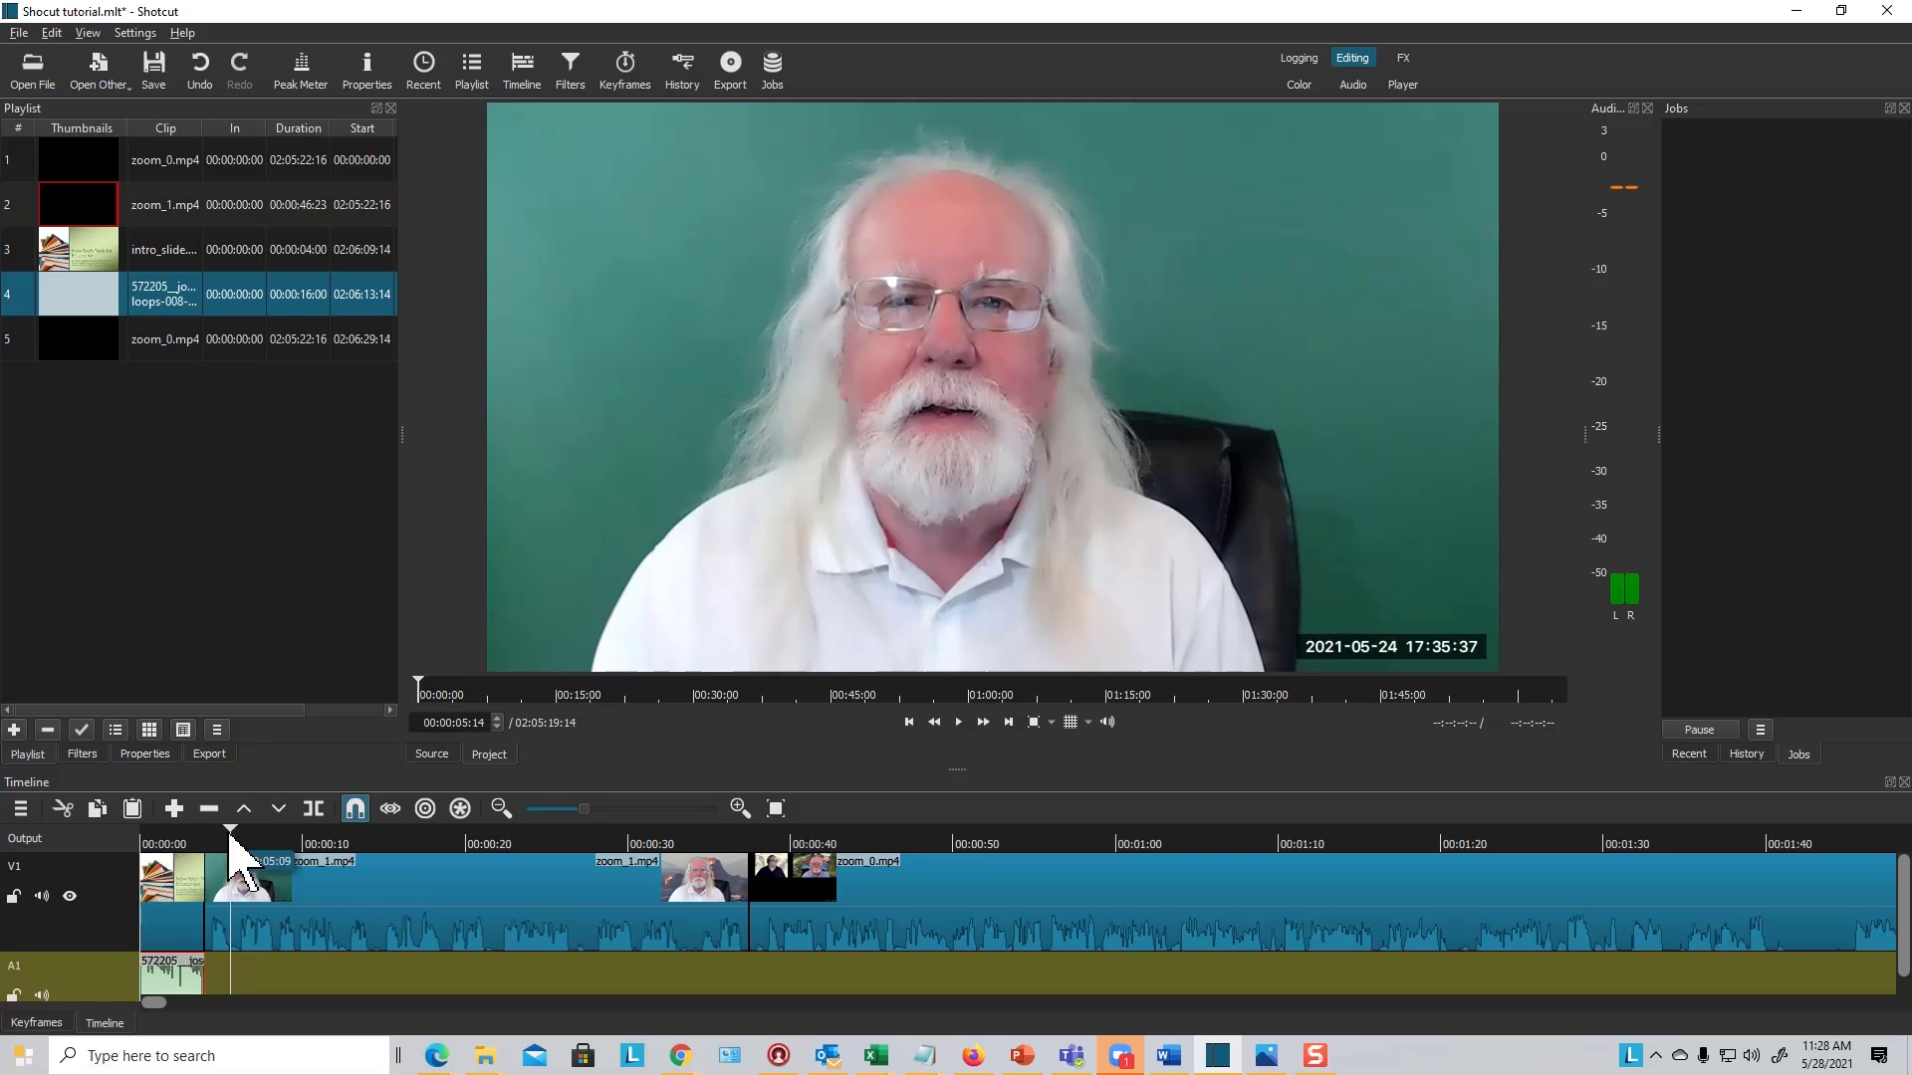
left_click_drag(230, 841, 143, 842)
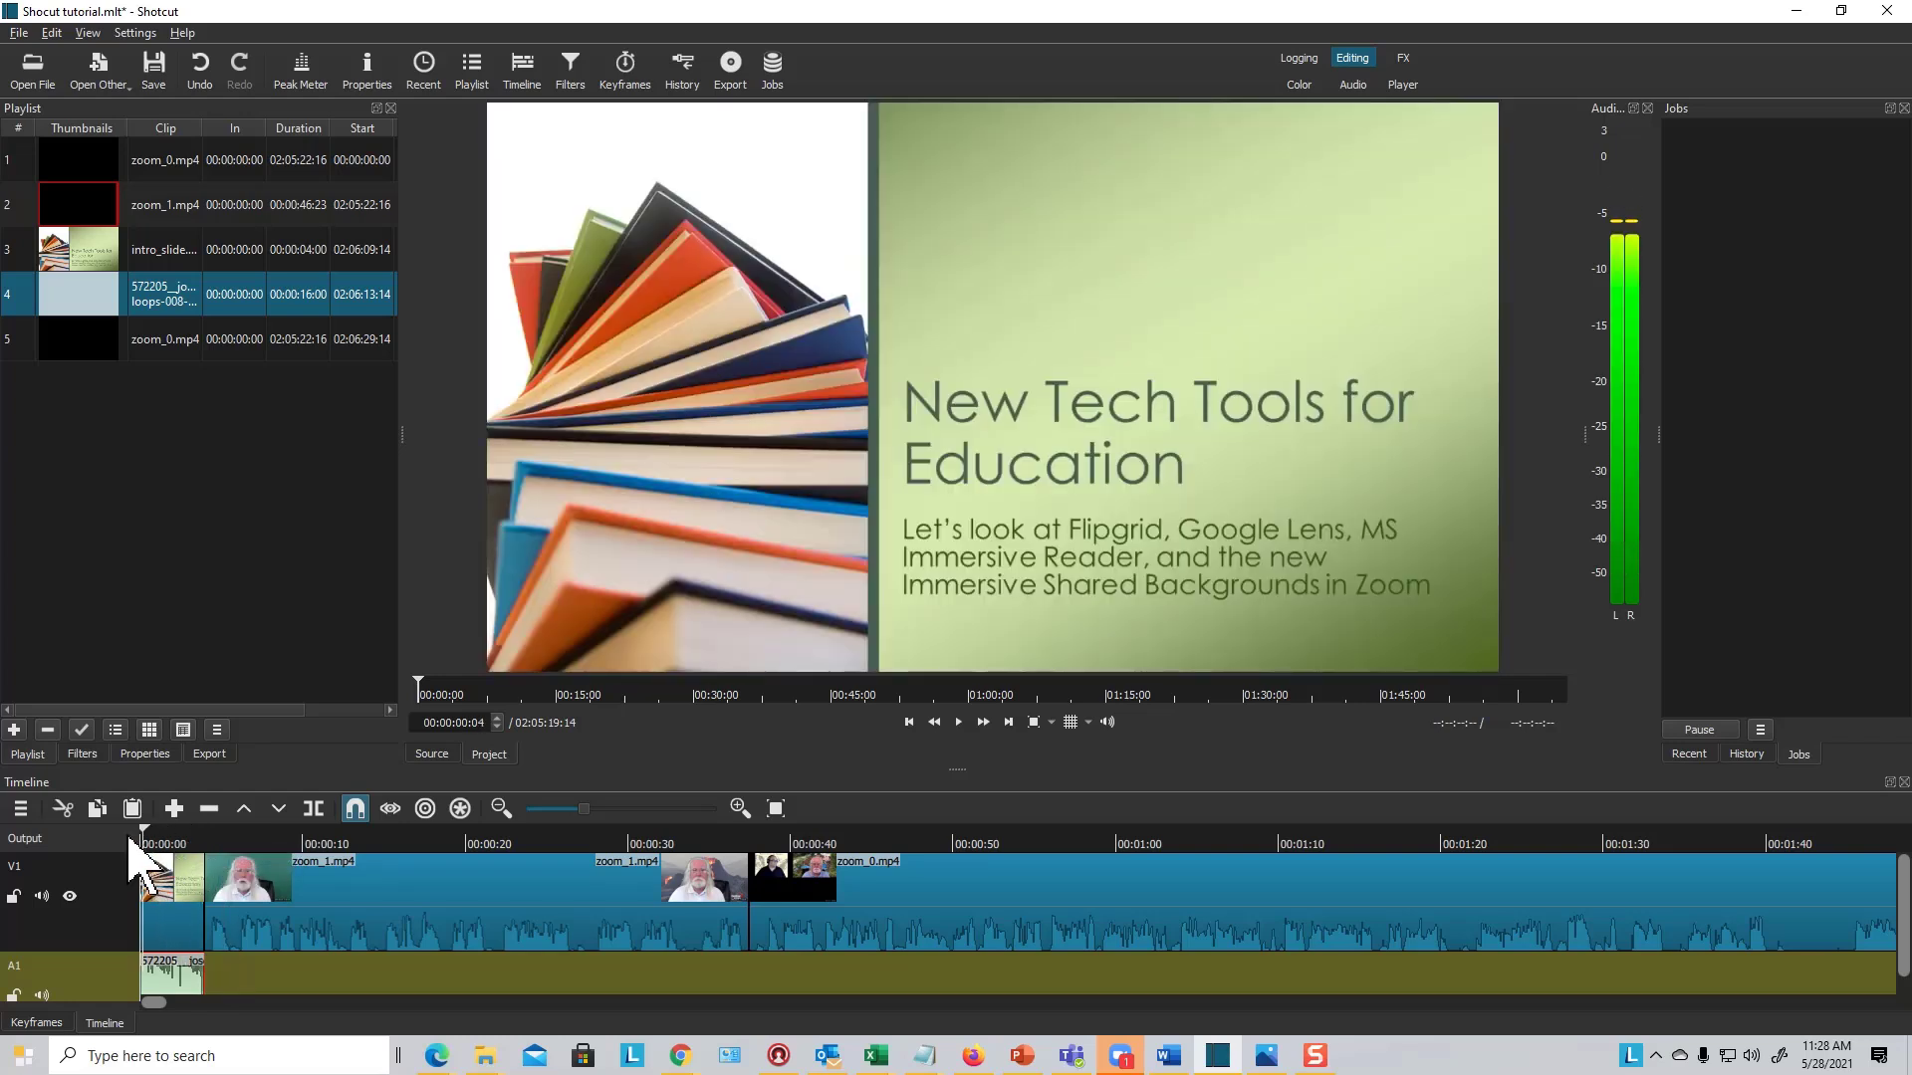
left_click(958, 722)
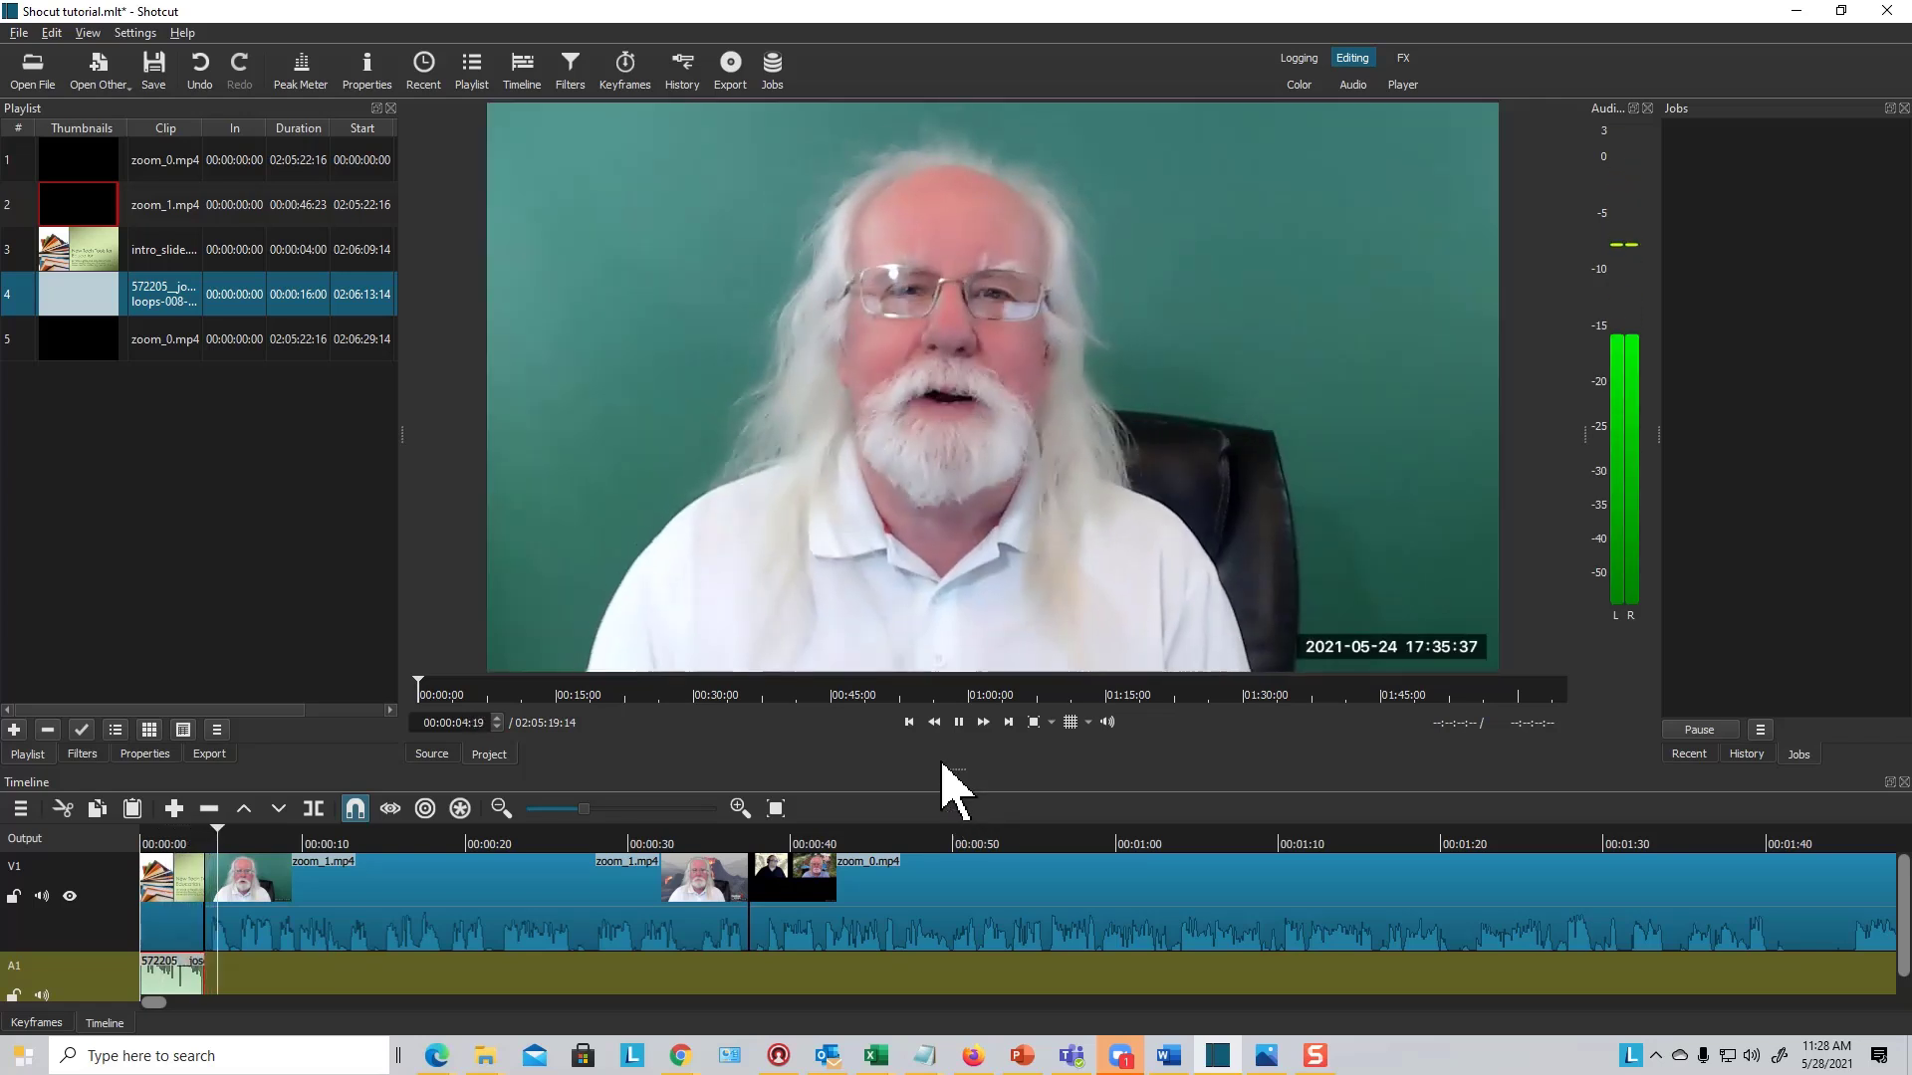
left_click(958, 723)
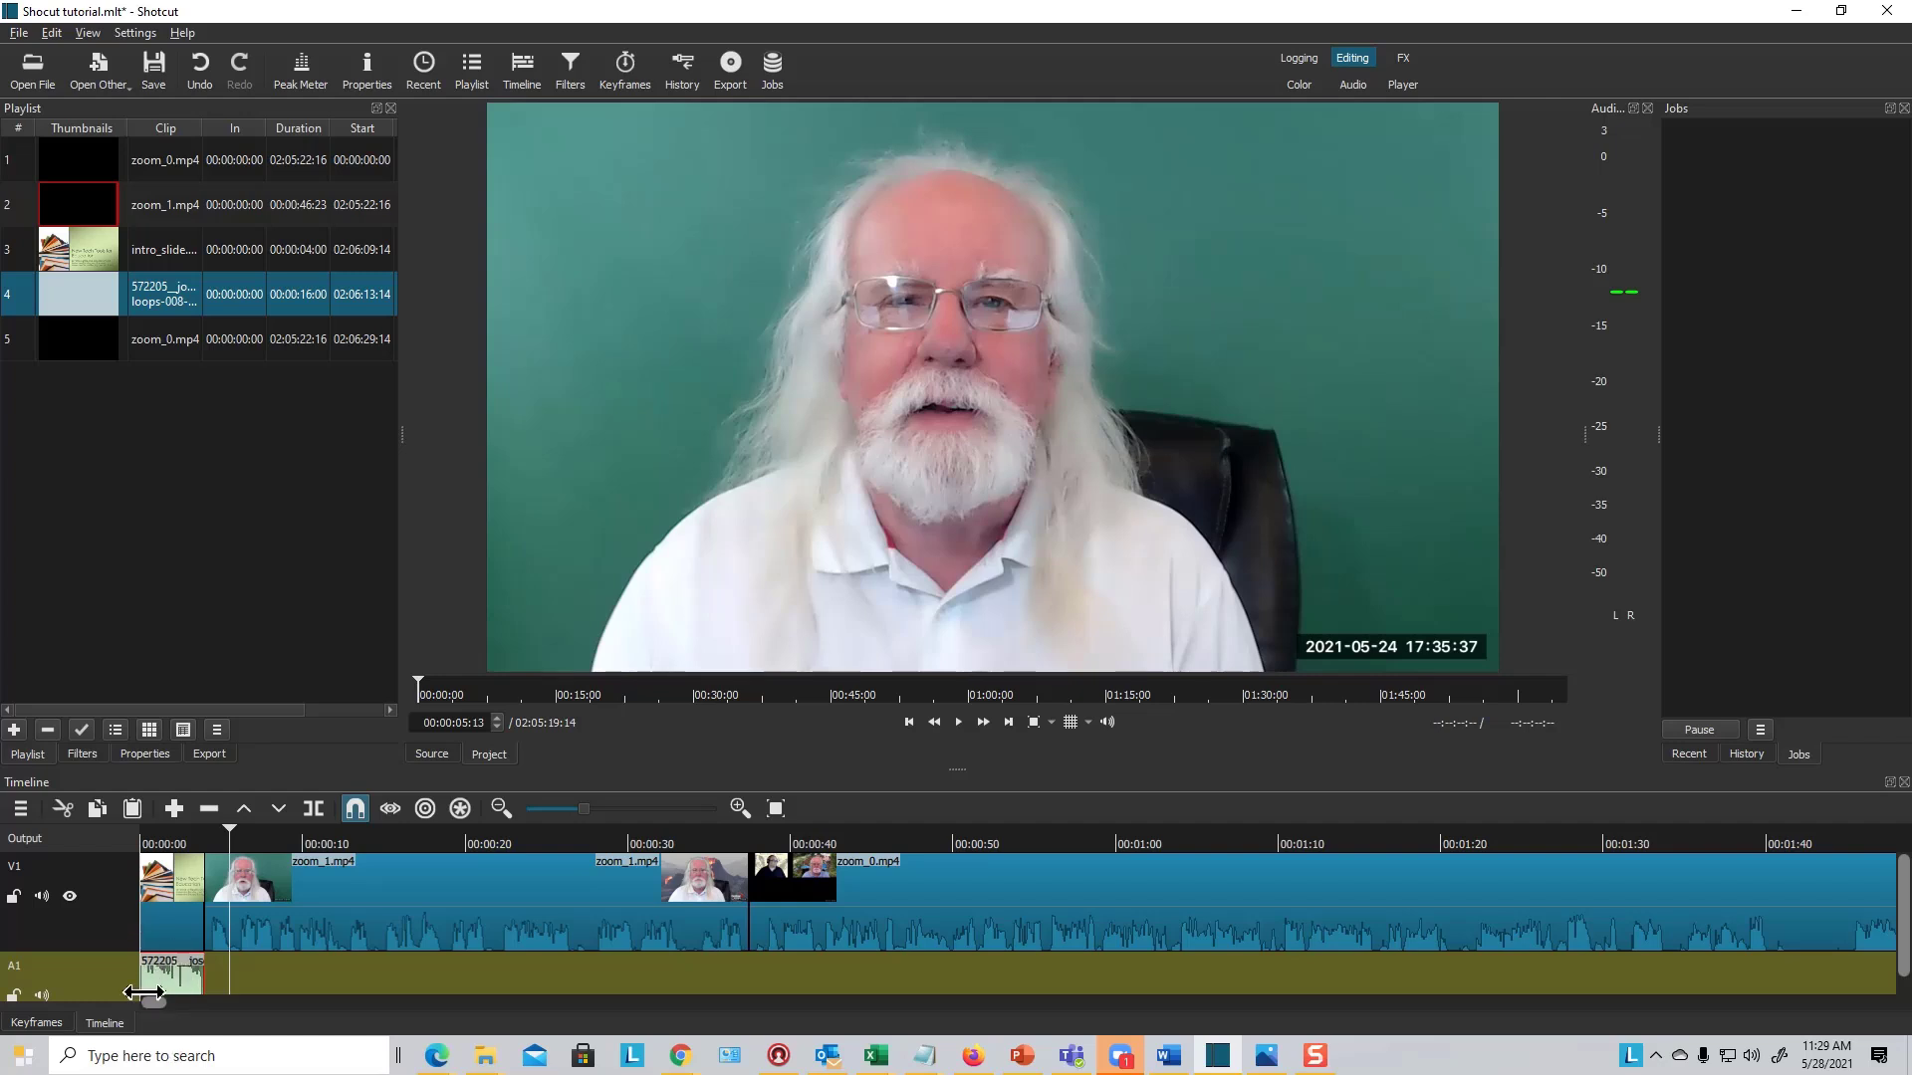
Add a Fade Out Audio filter to the music clip and play the intro from the beginning to hear it.
left_click(78, 754)
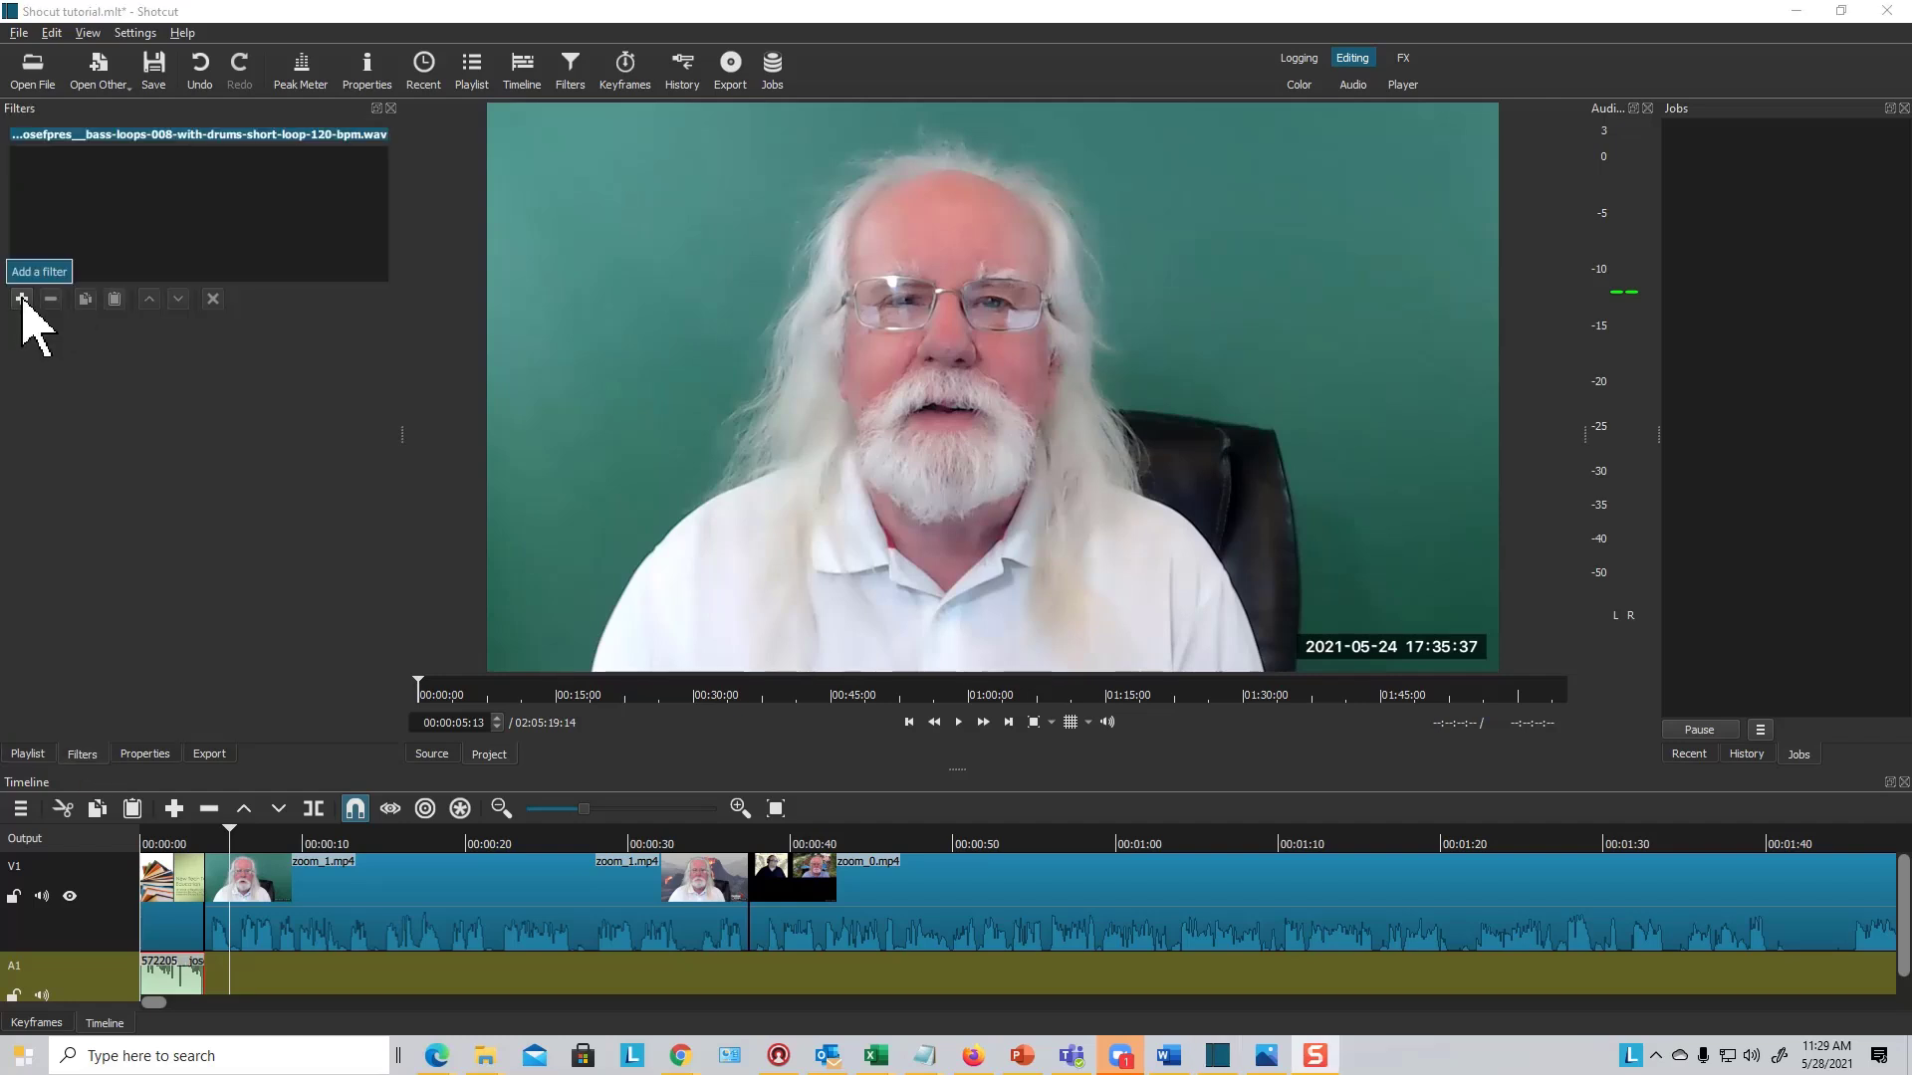
left_click(21, 299)
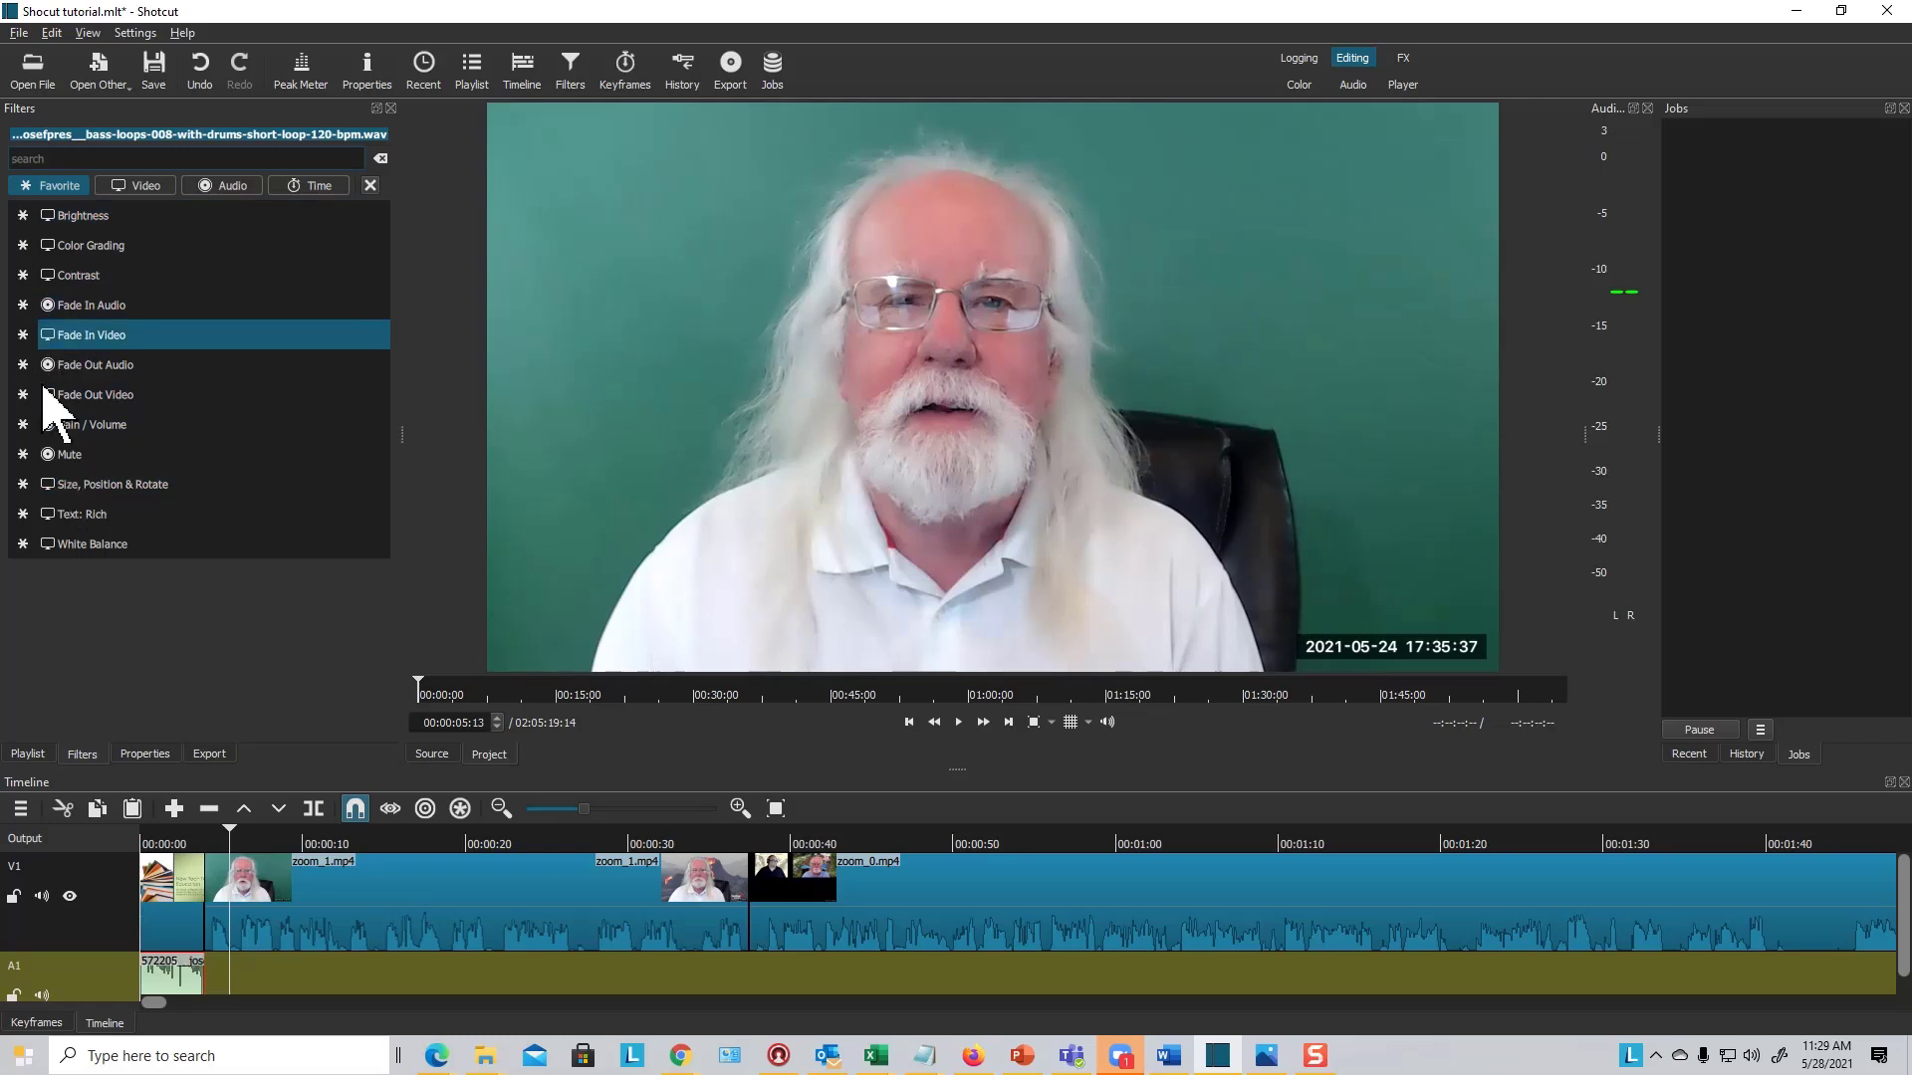
left_click(230, 187)
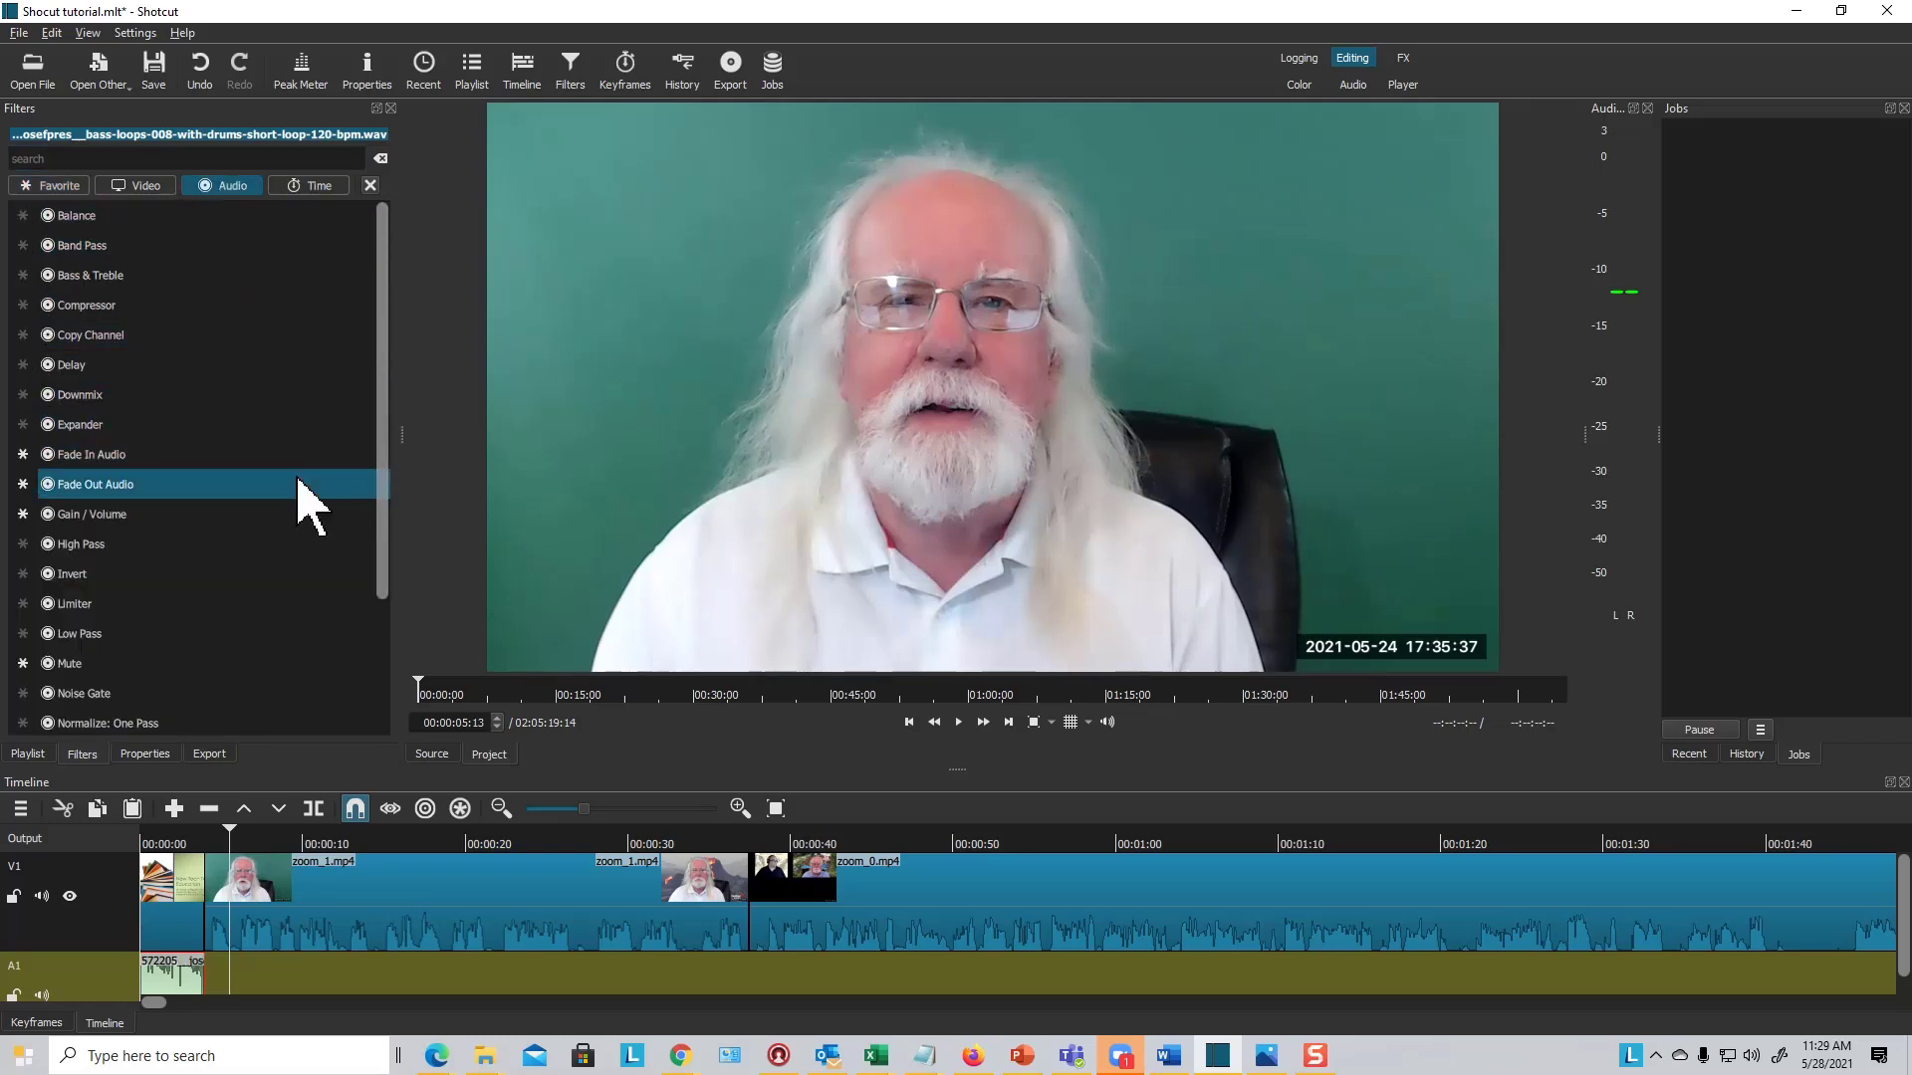
left_click(101, 485)
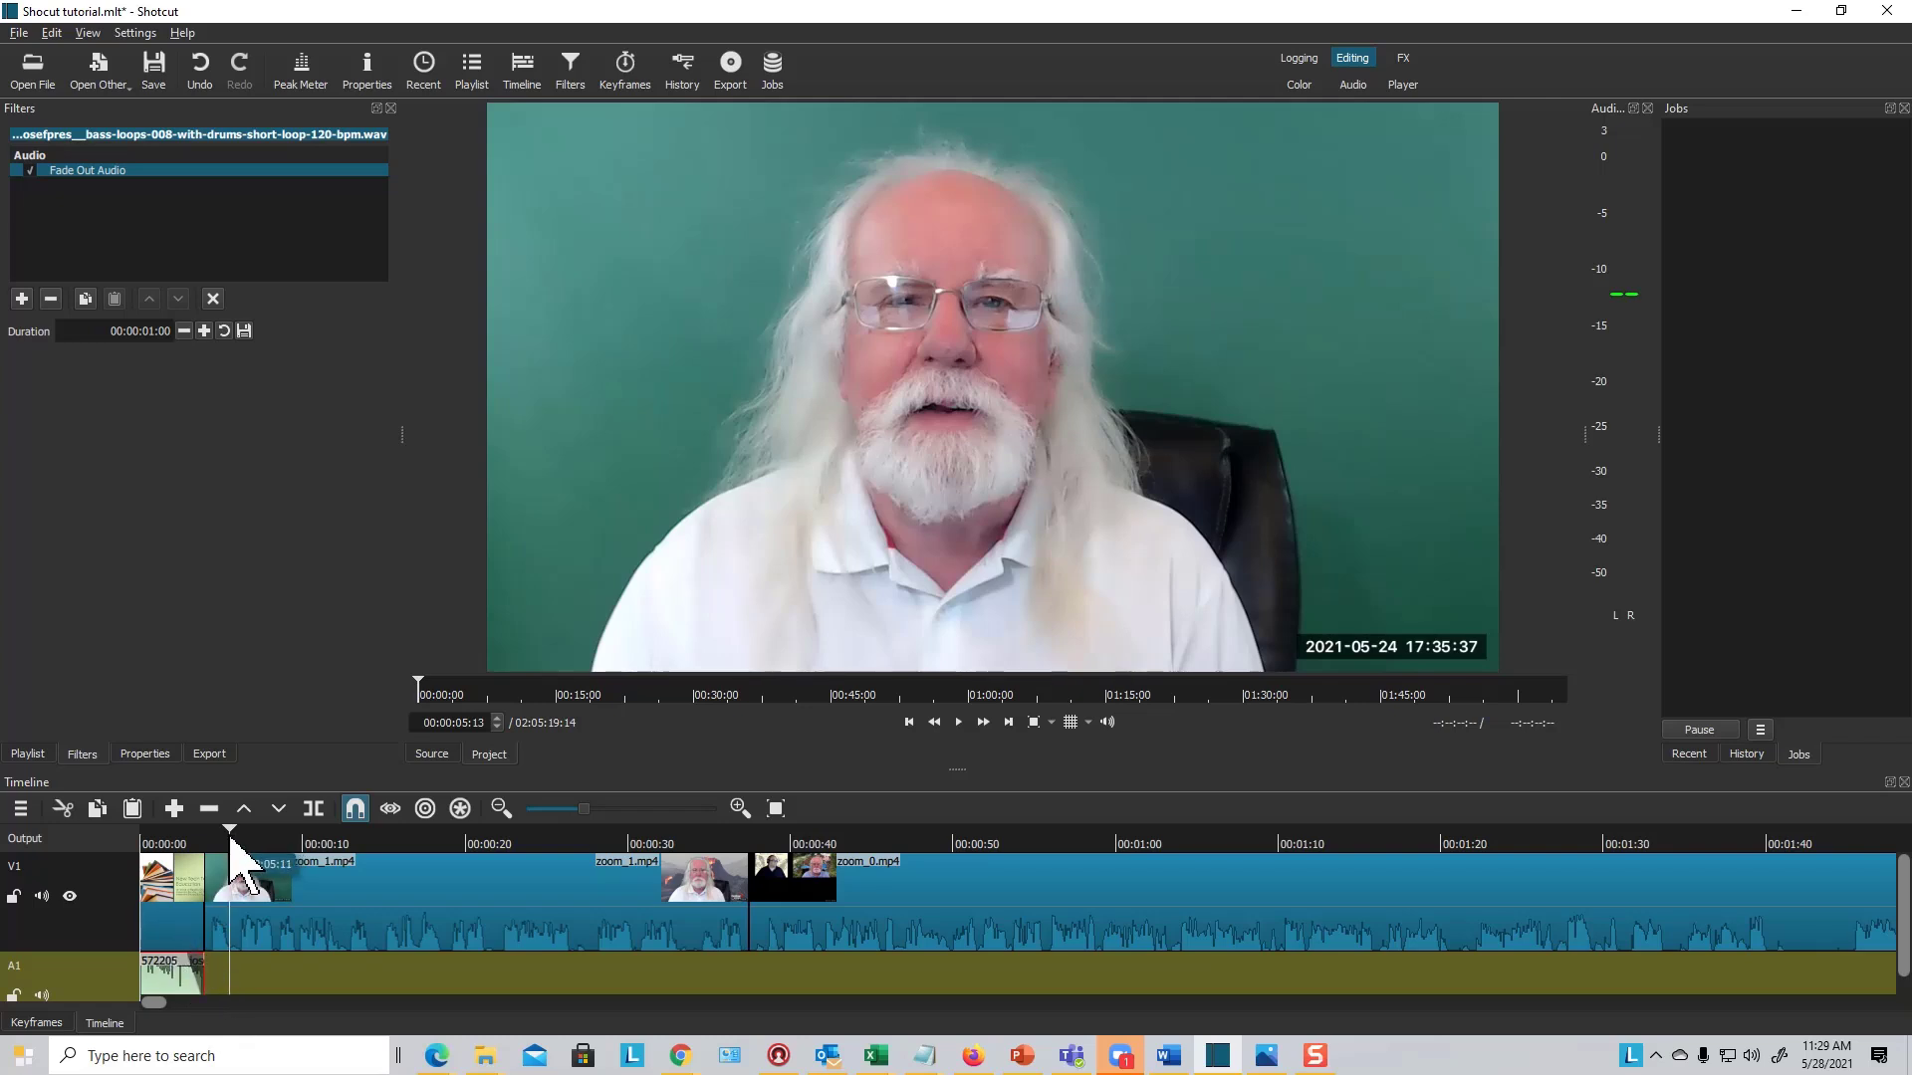
key("Home")
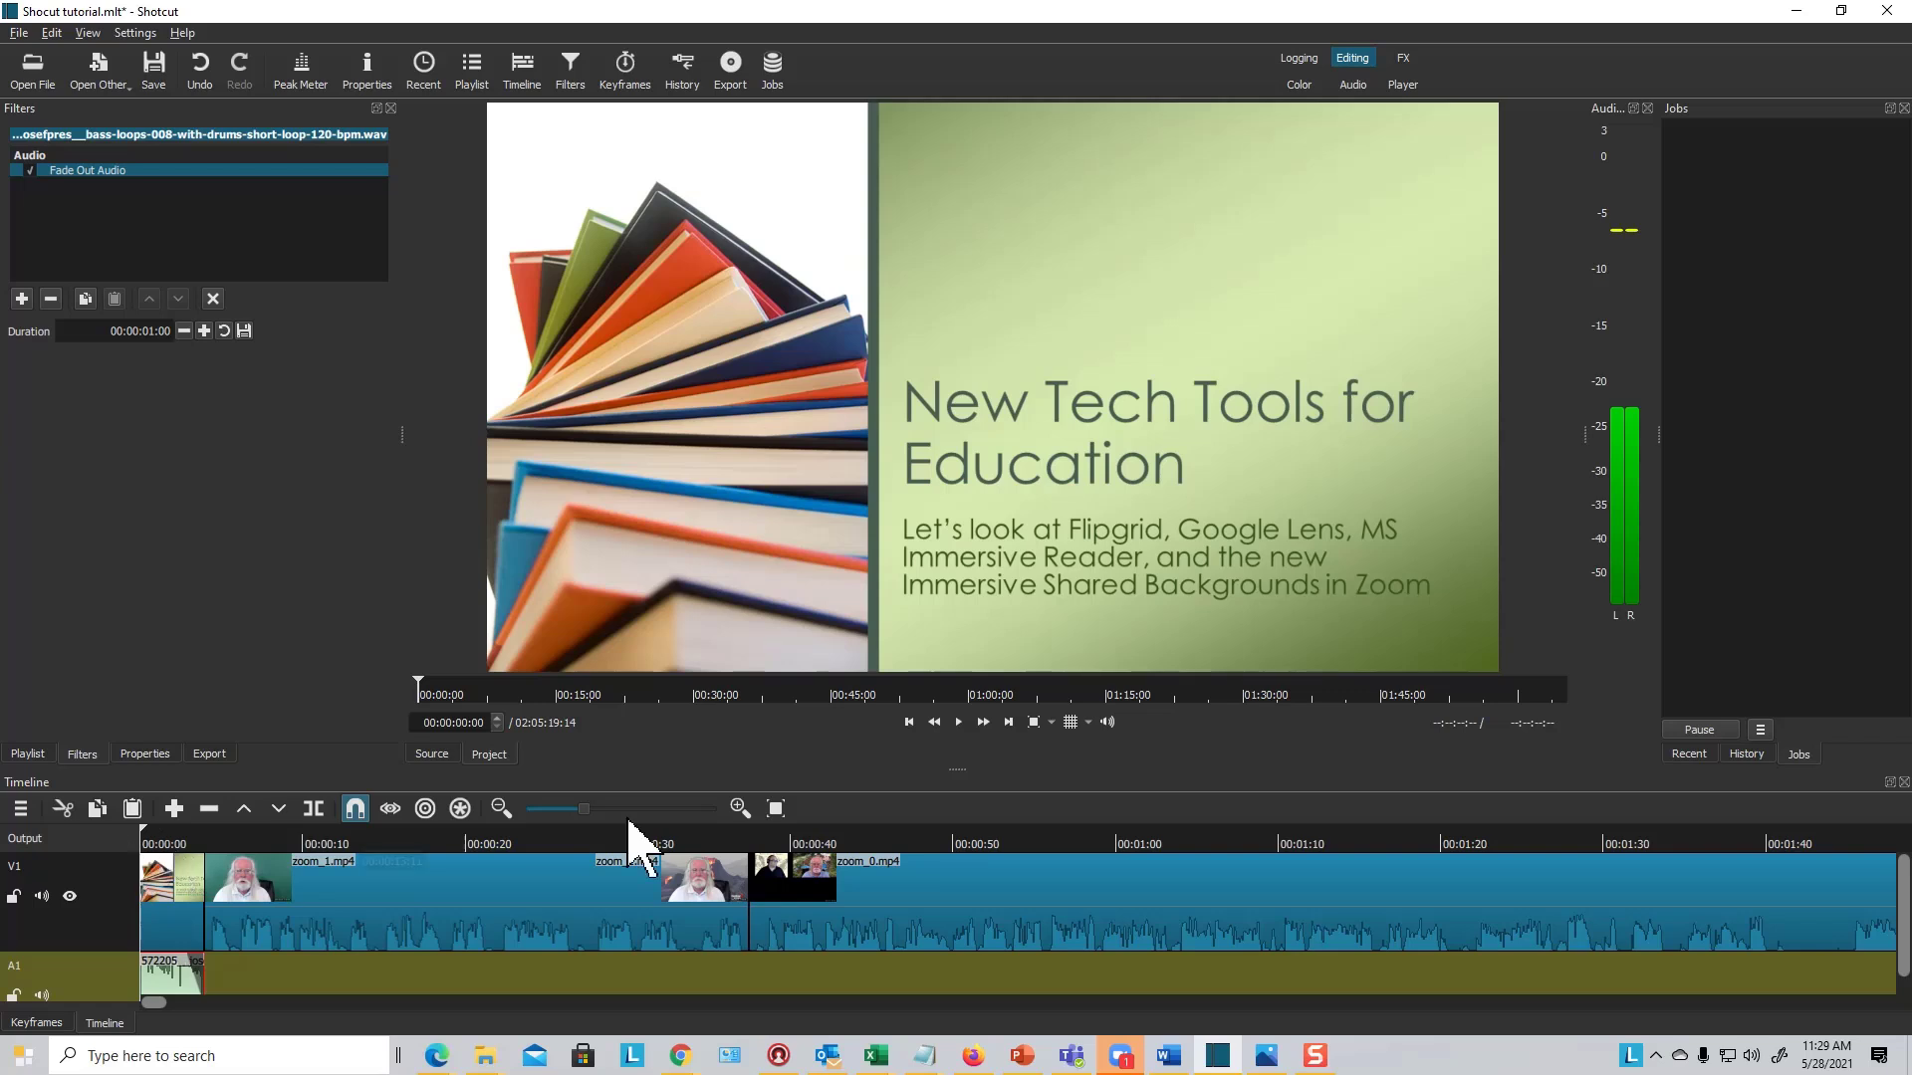
left_click(958, 722)
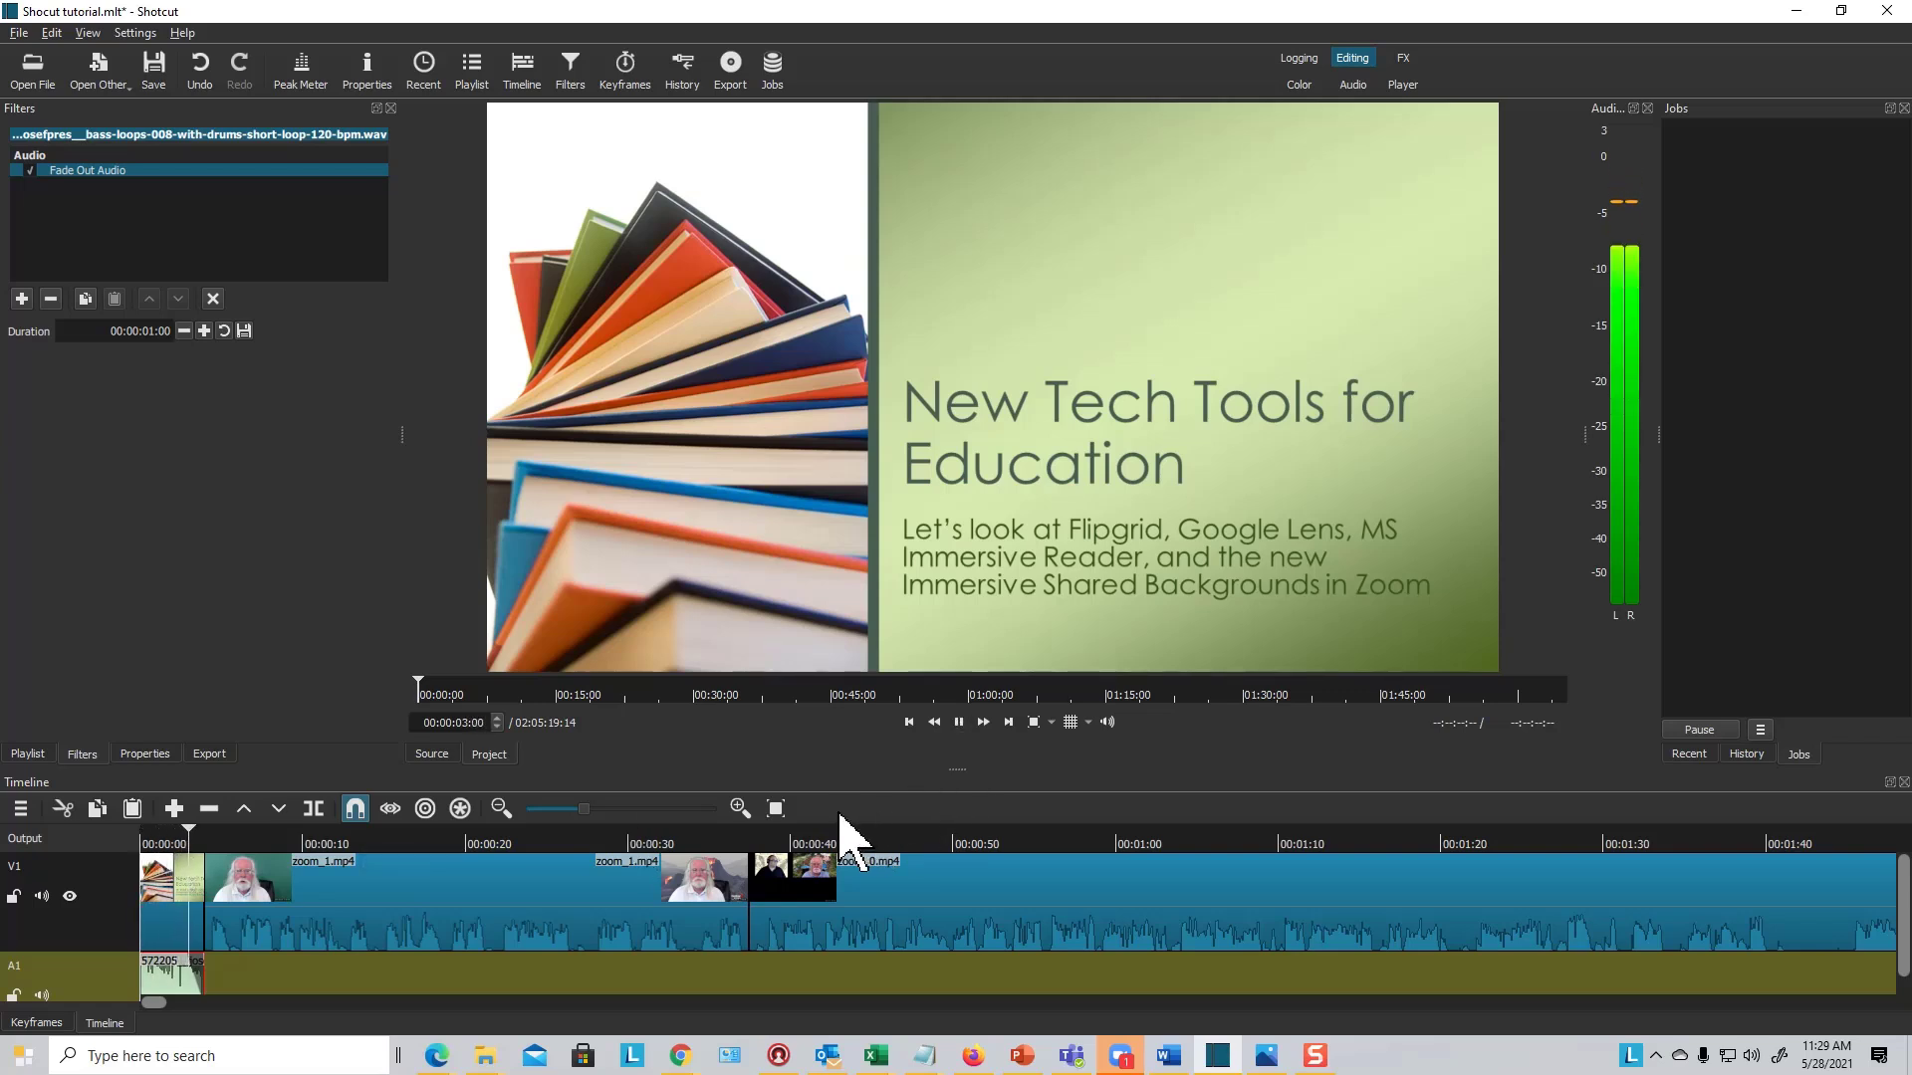
left_click(958, 722)
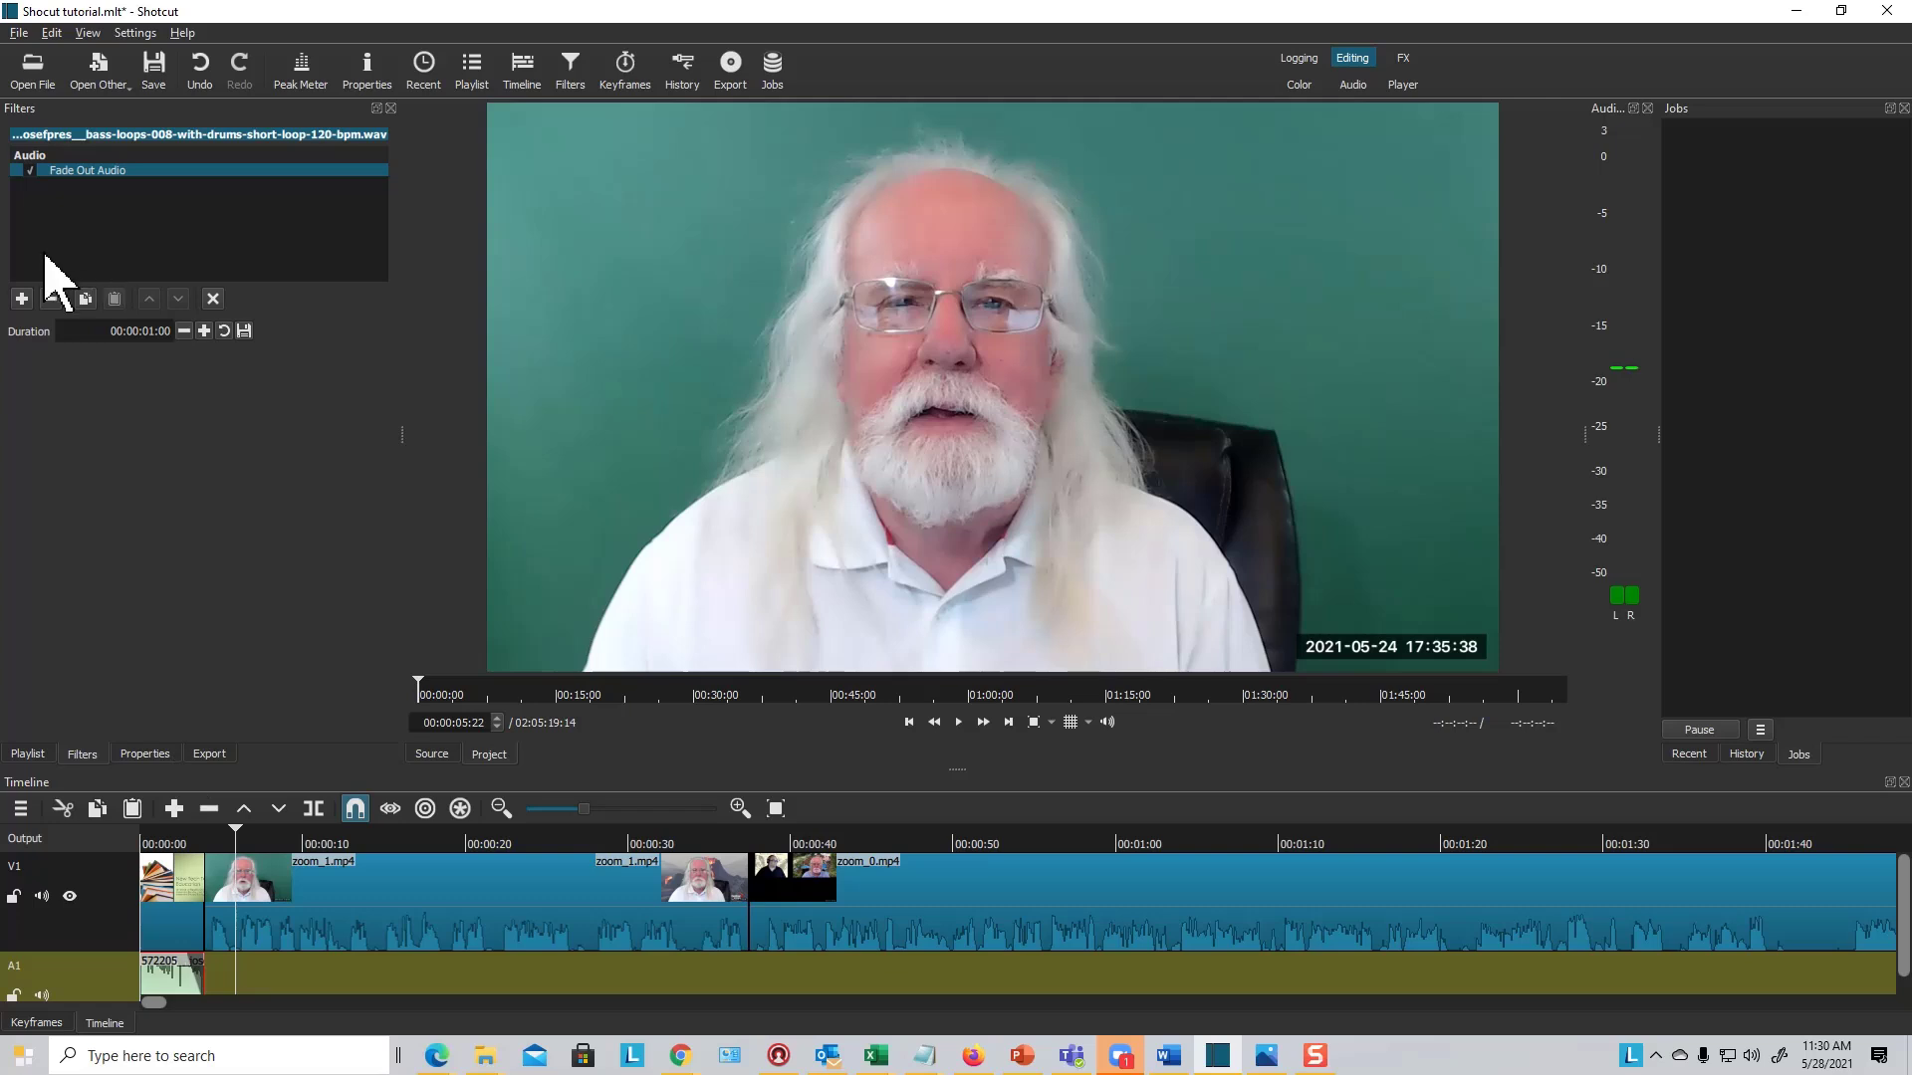
Add a Gain / Volume filter to the music clip with the level at -31.8 dB, and play the intro slide.
left_click(21, 299)
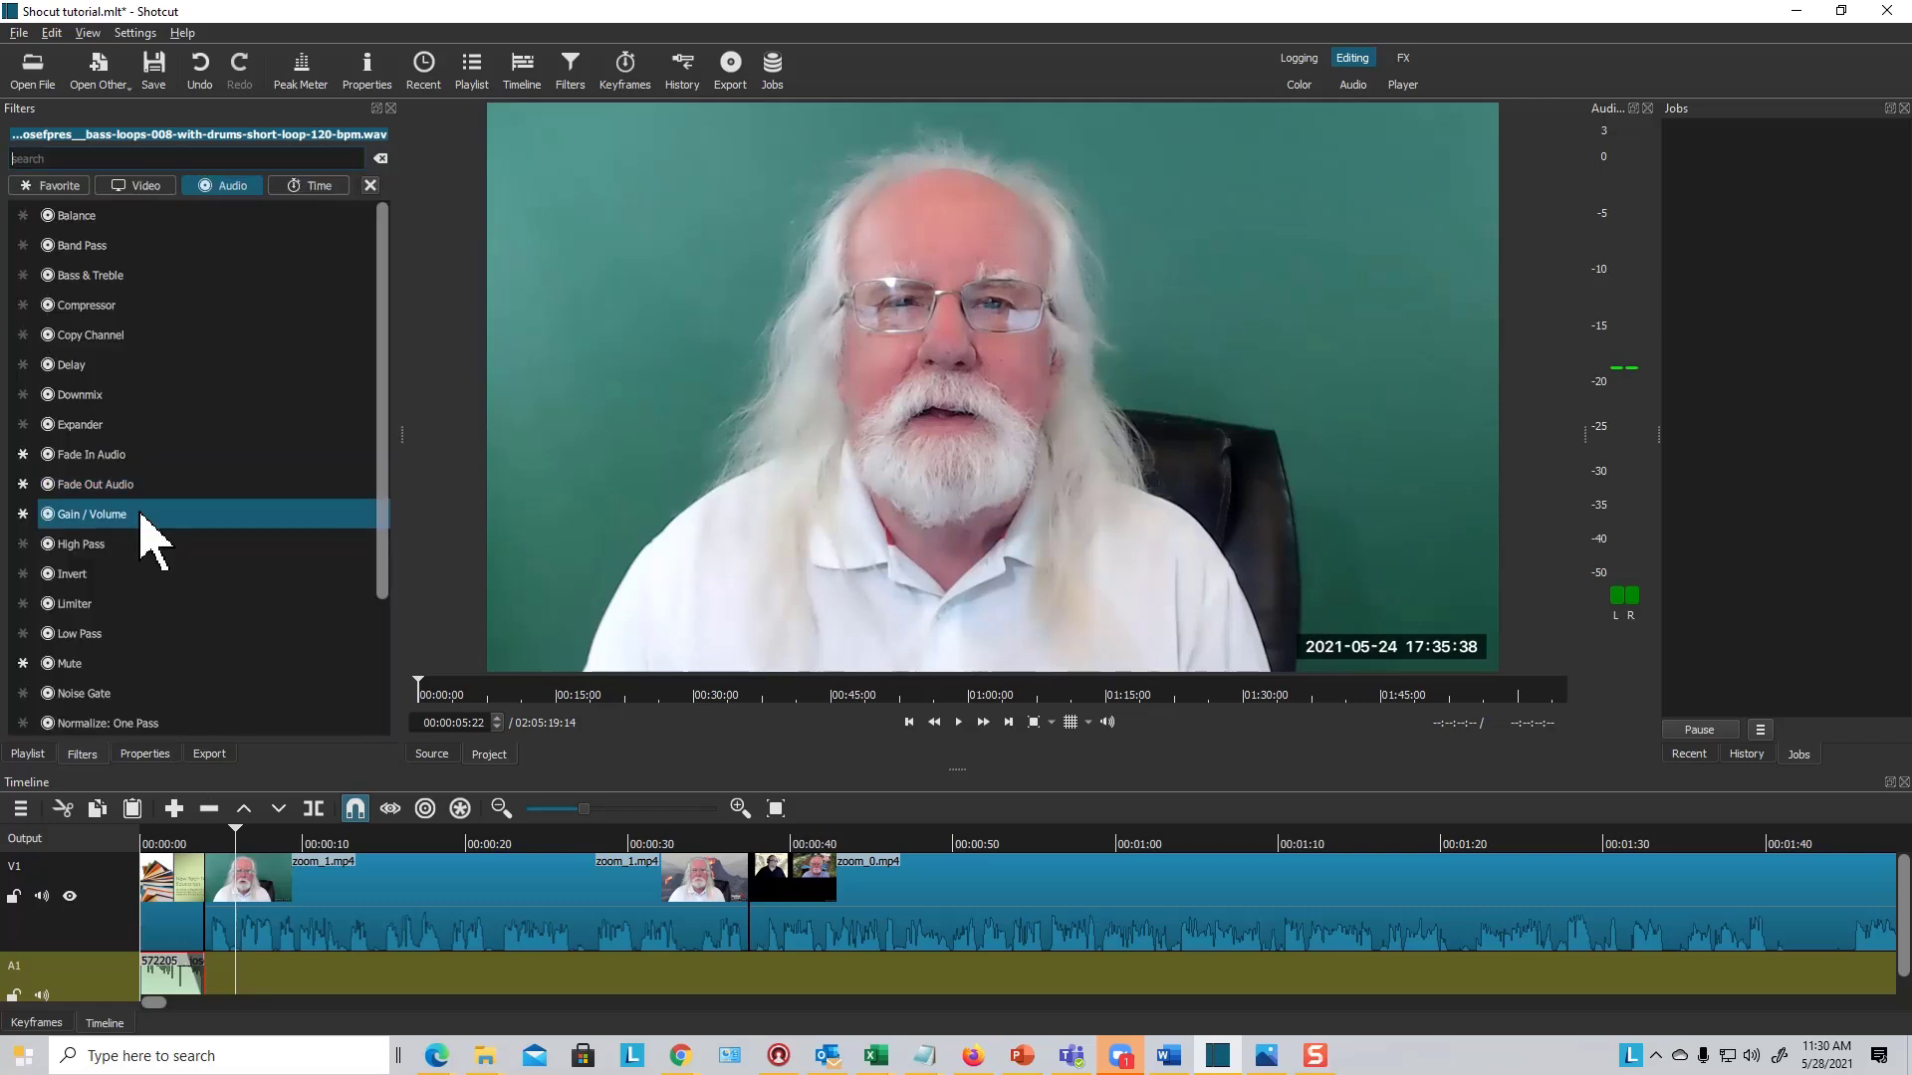
left_click(140, 514)
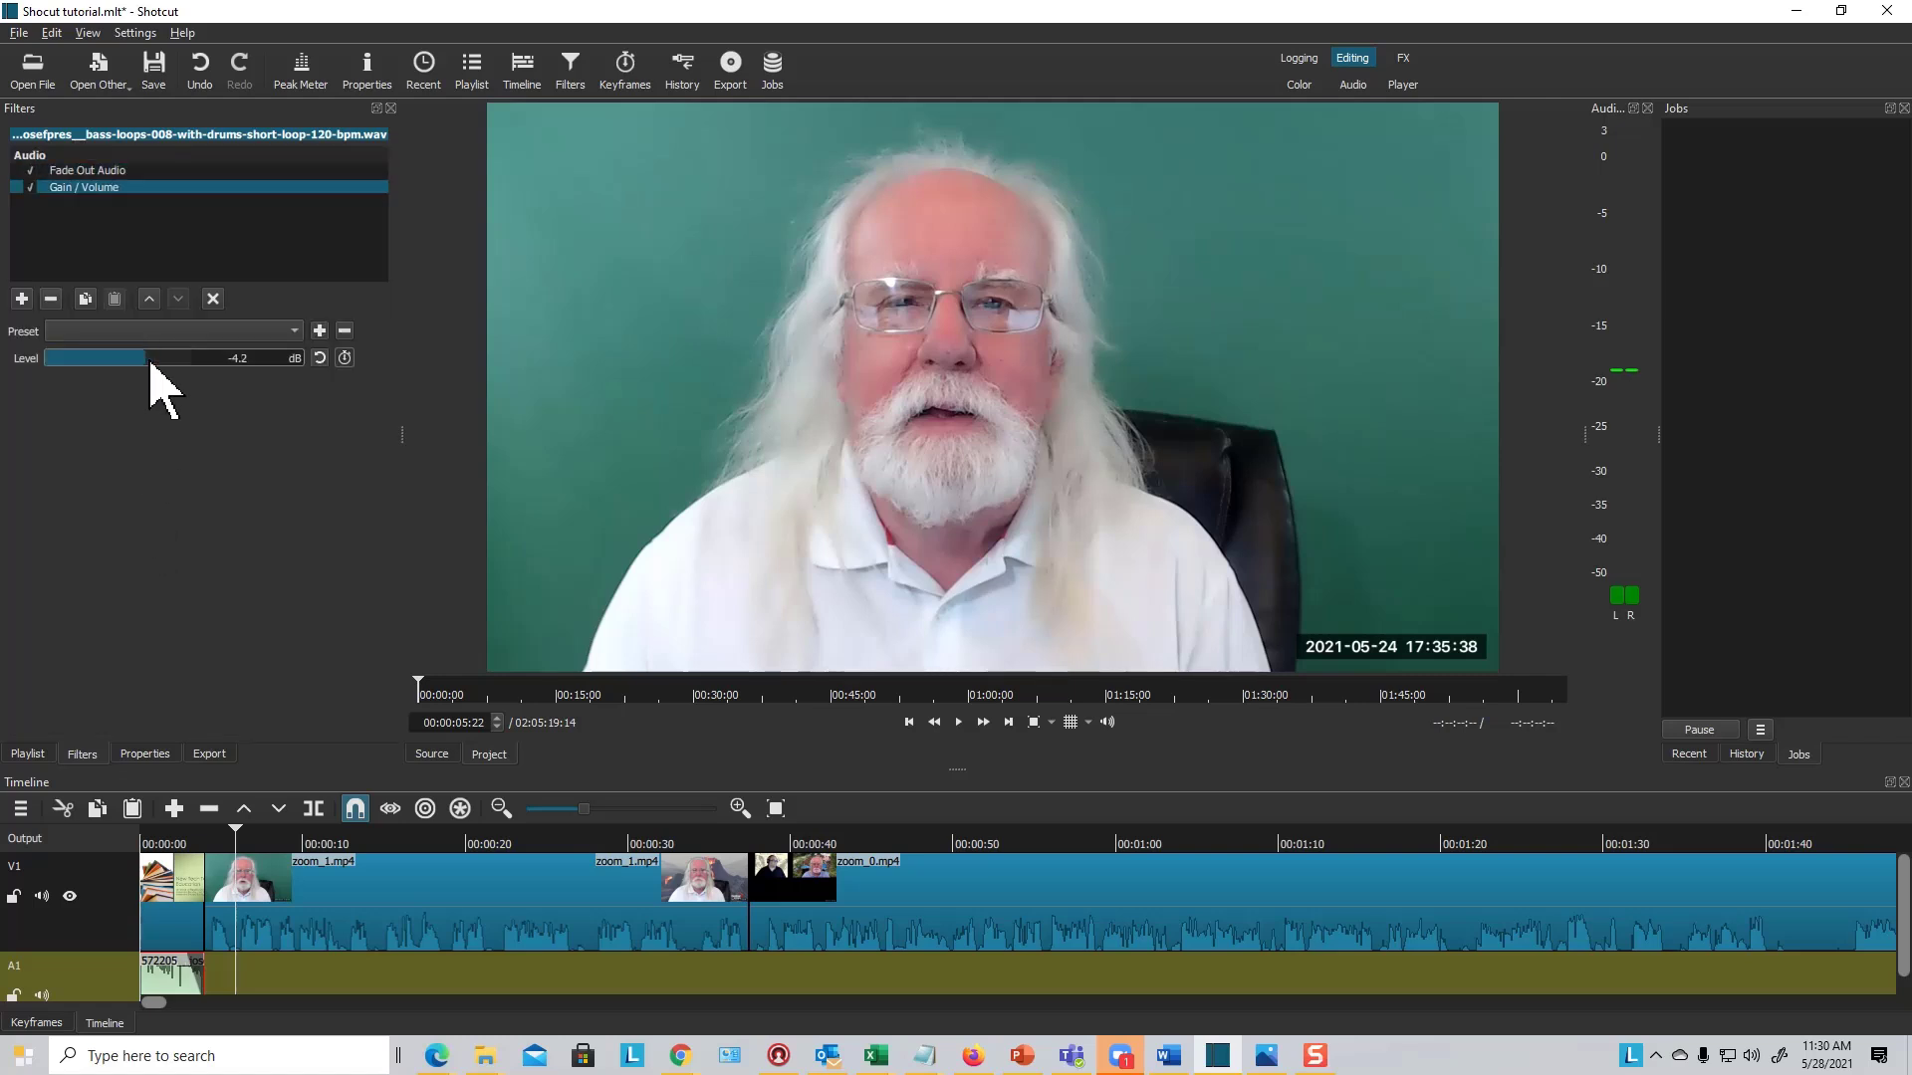
left_click_drag(150, 363, 107, 364)
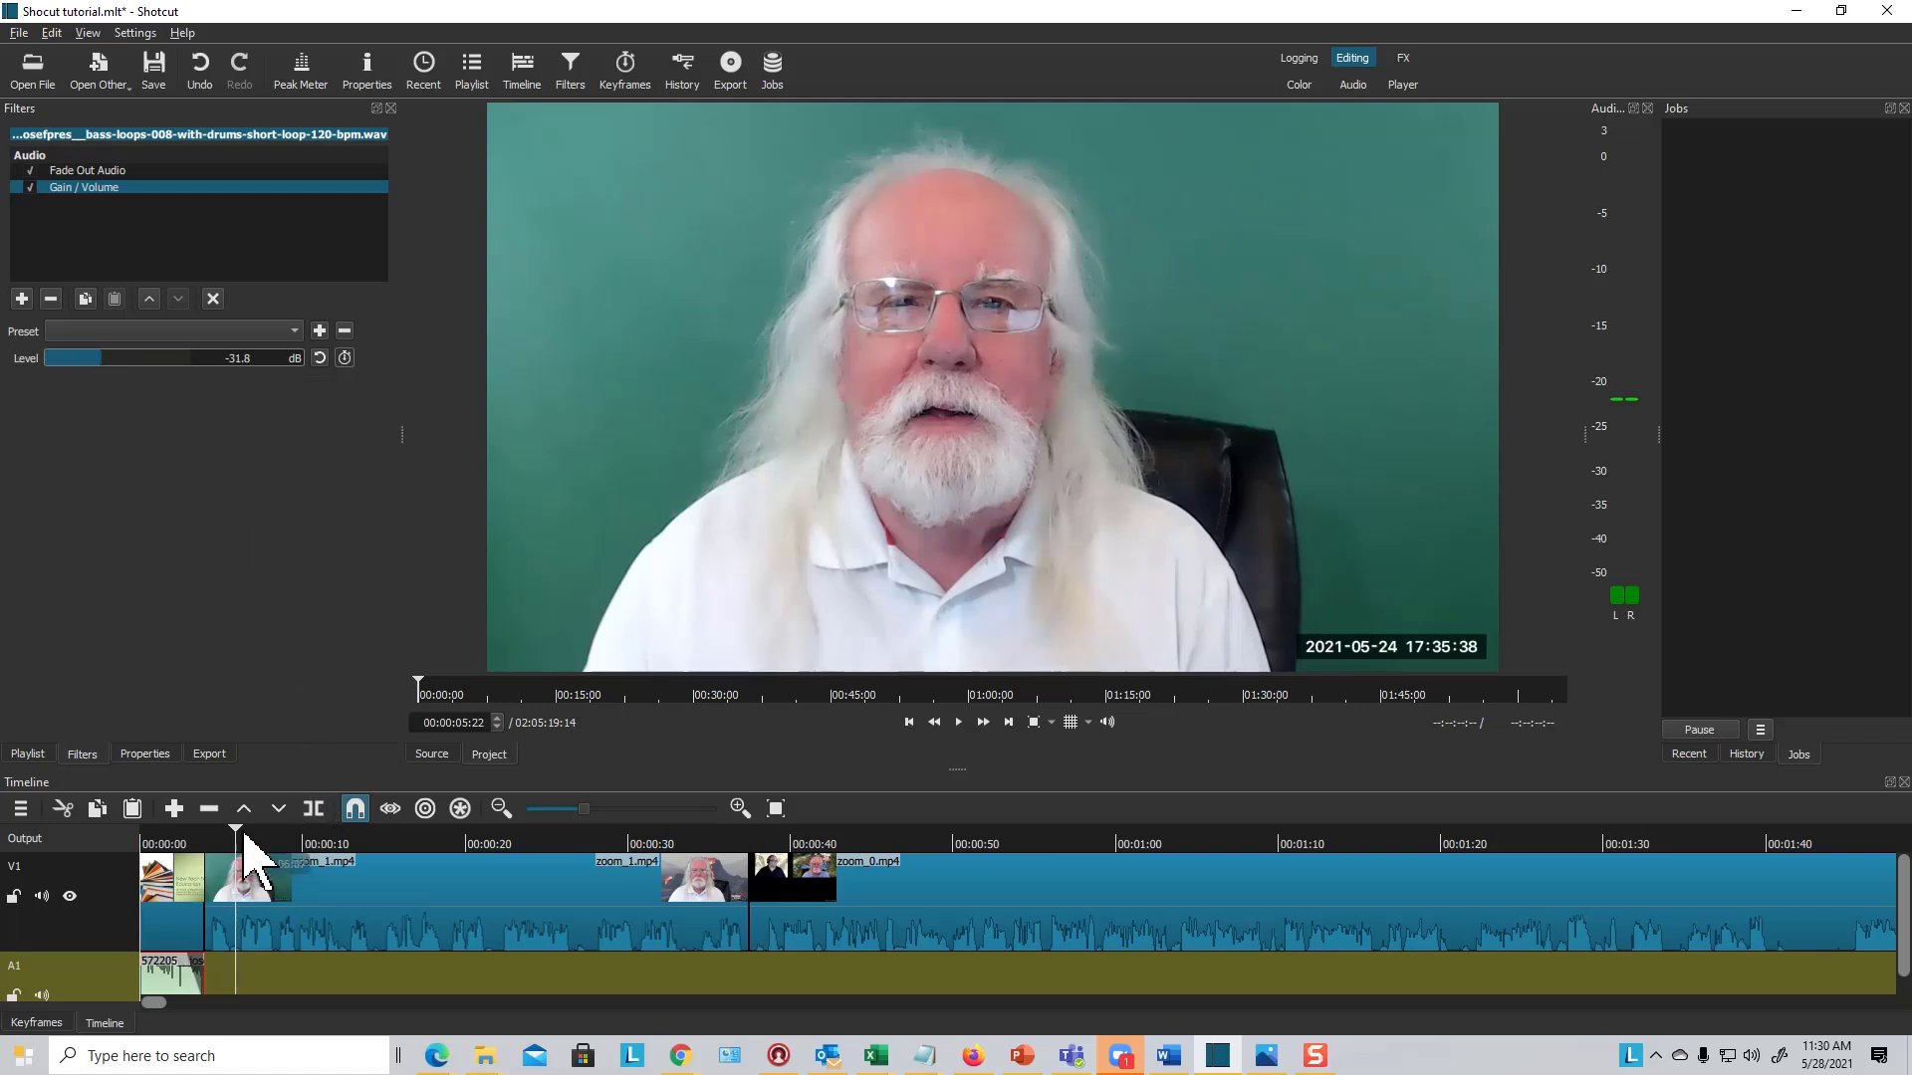
left_click_drag(242, 844, 148, 846)
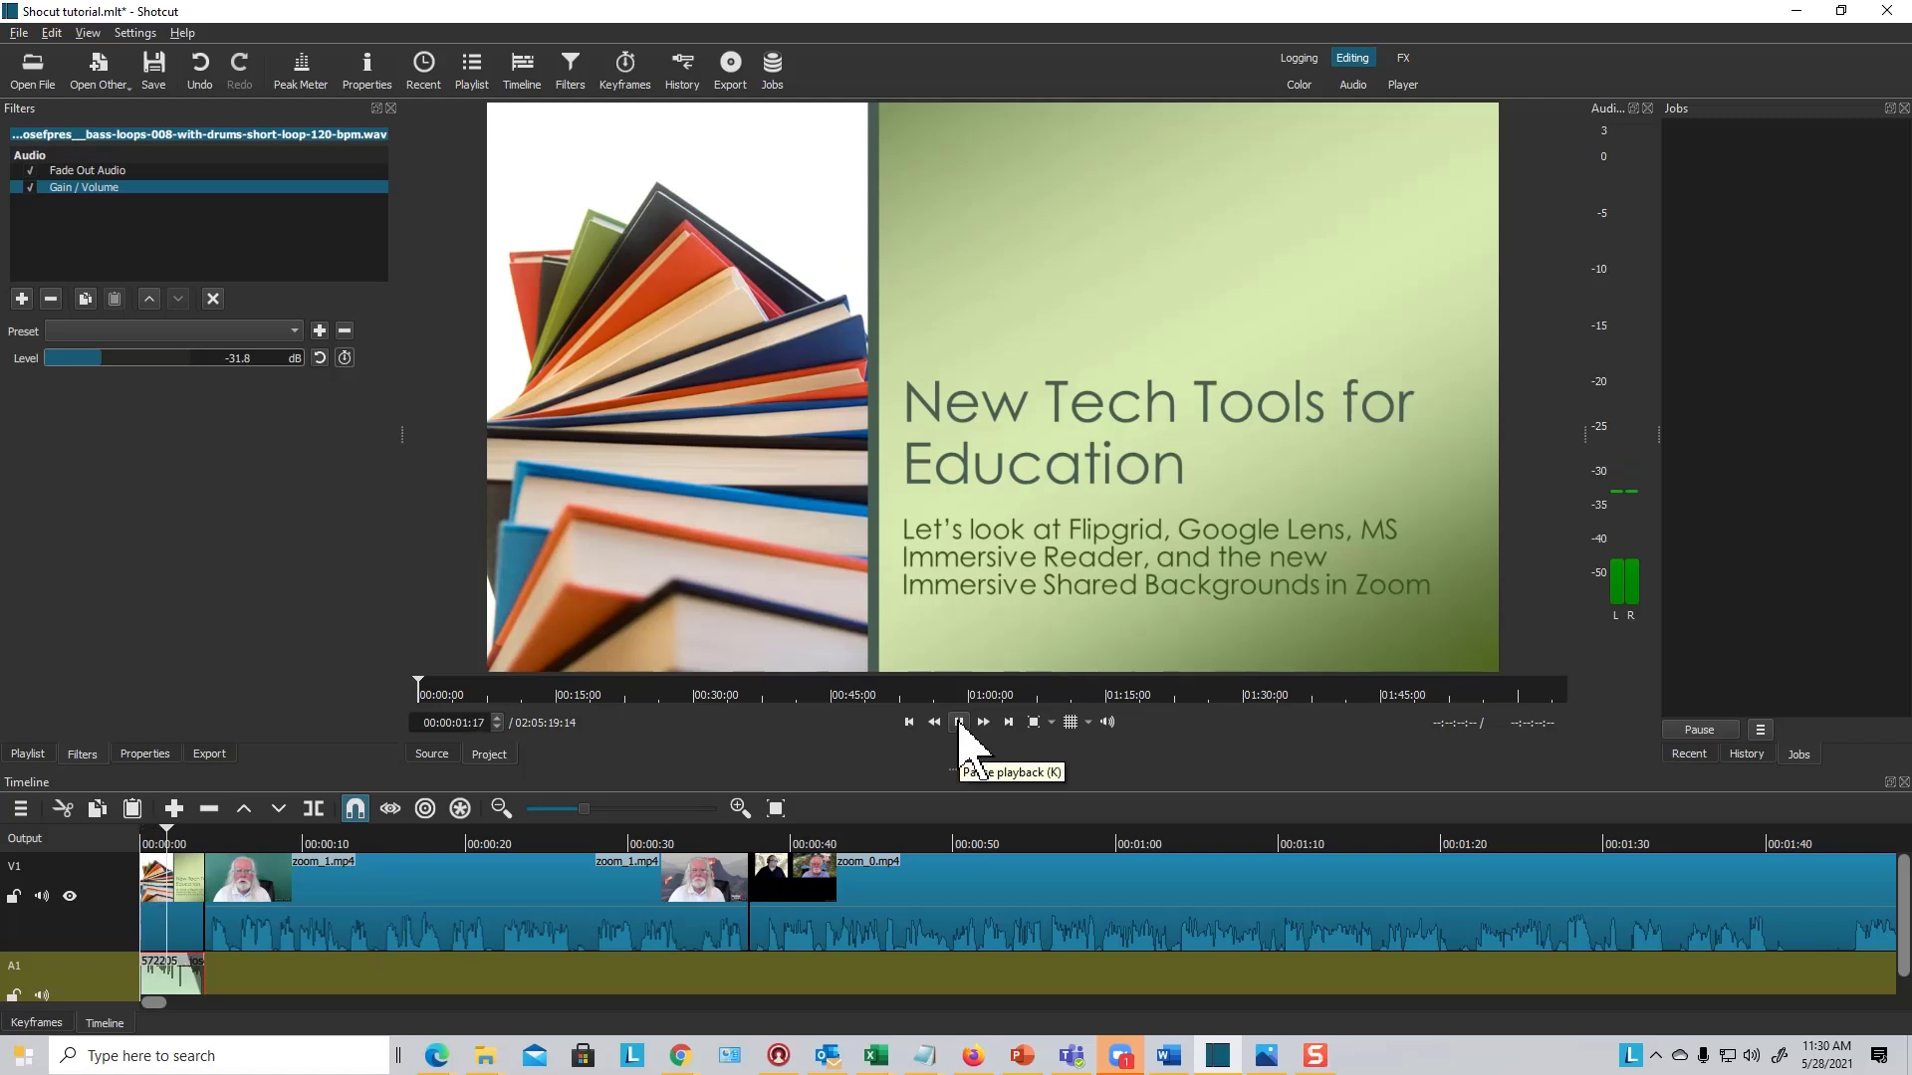
left_click(959, 723)
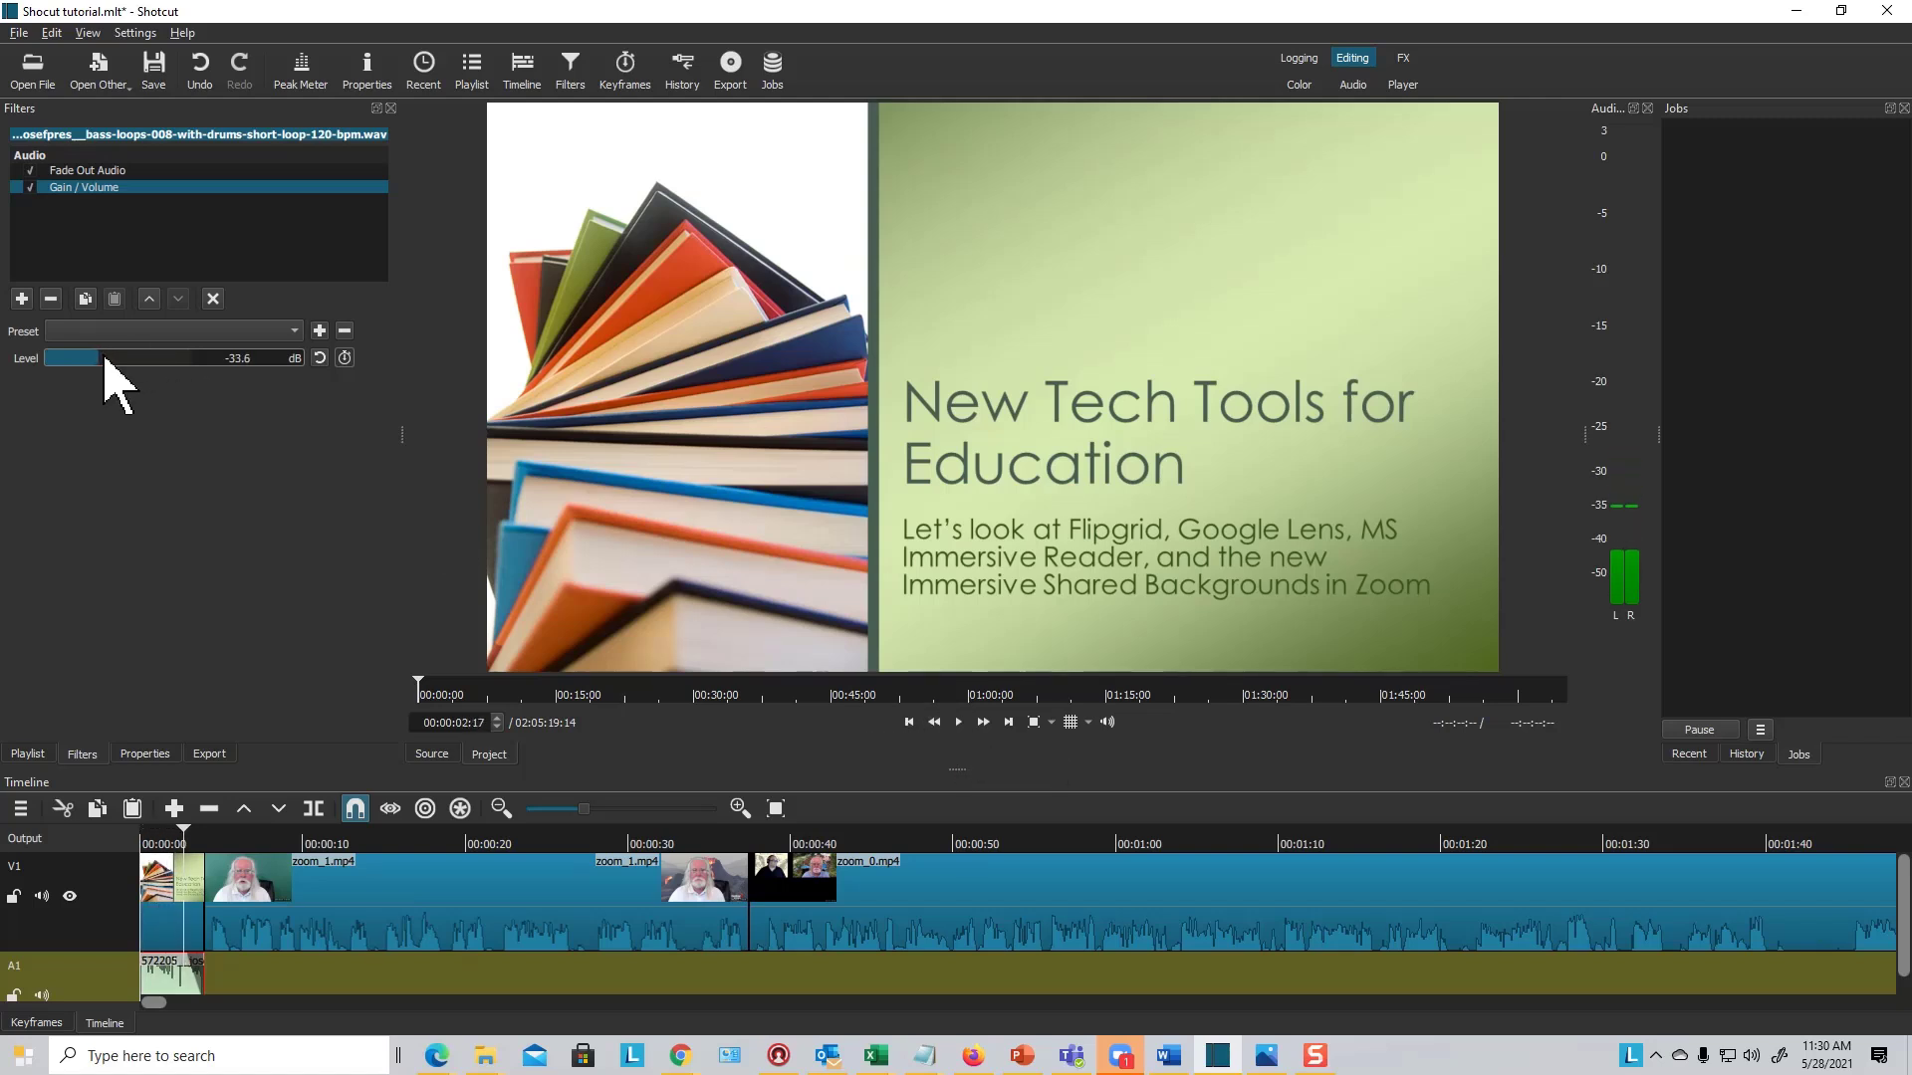
Raise the music clip's gain level to -15.5 dB and play the intro slide again.
left_click_drag(110, 359, 133, 360)
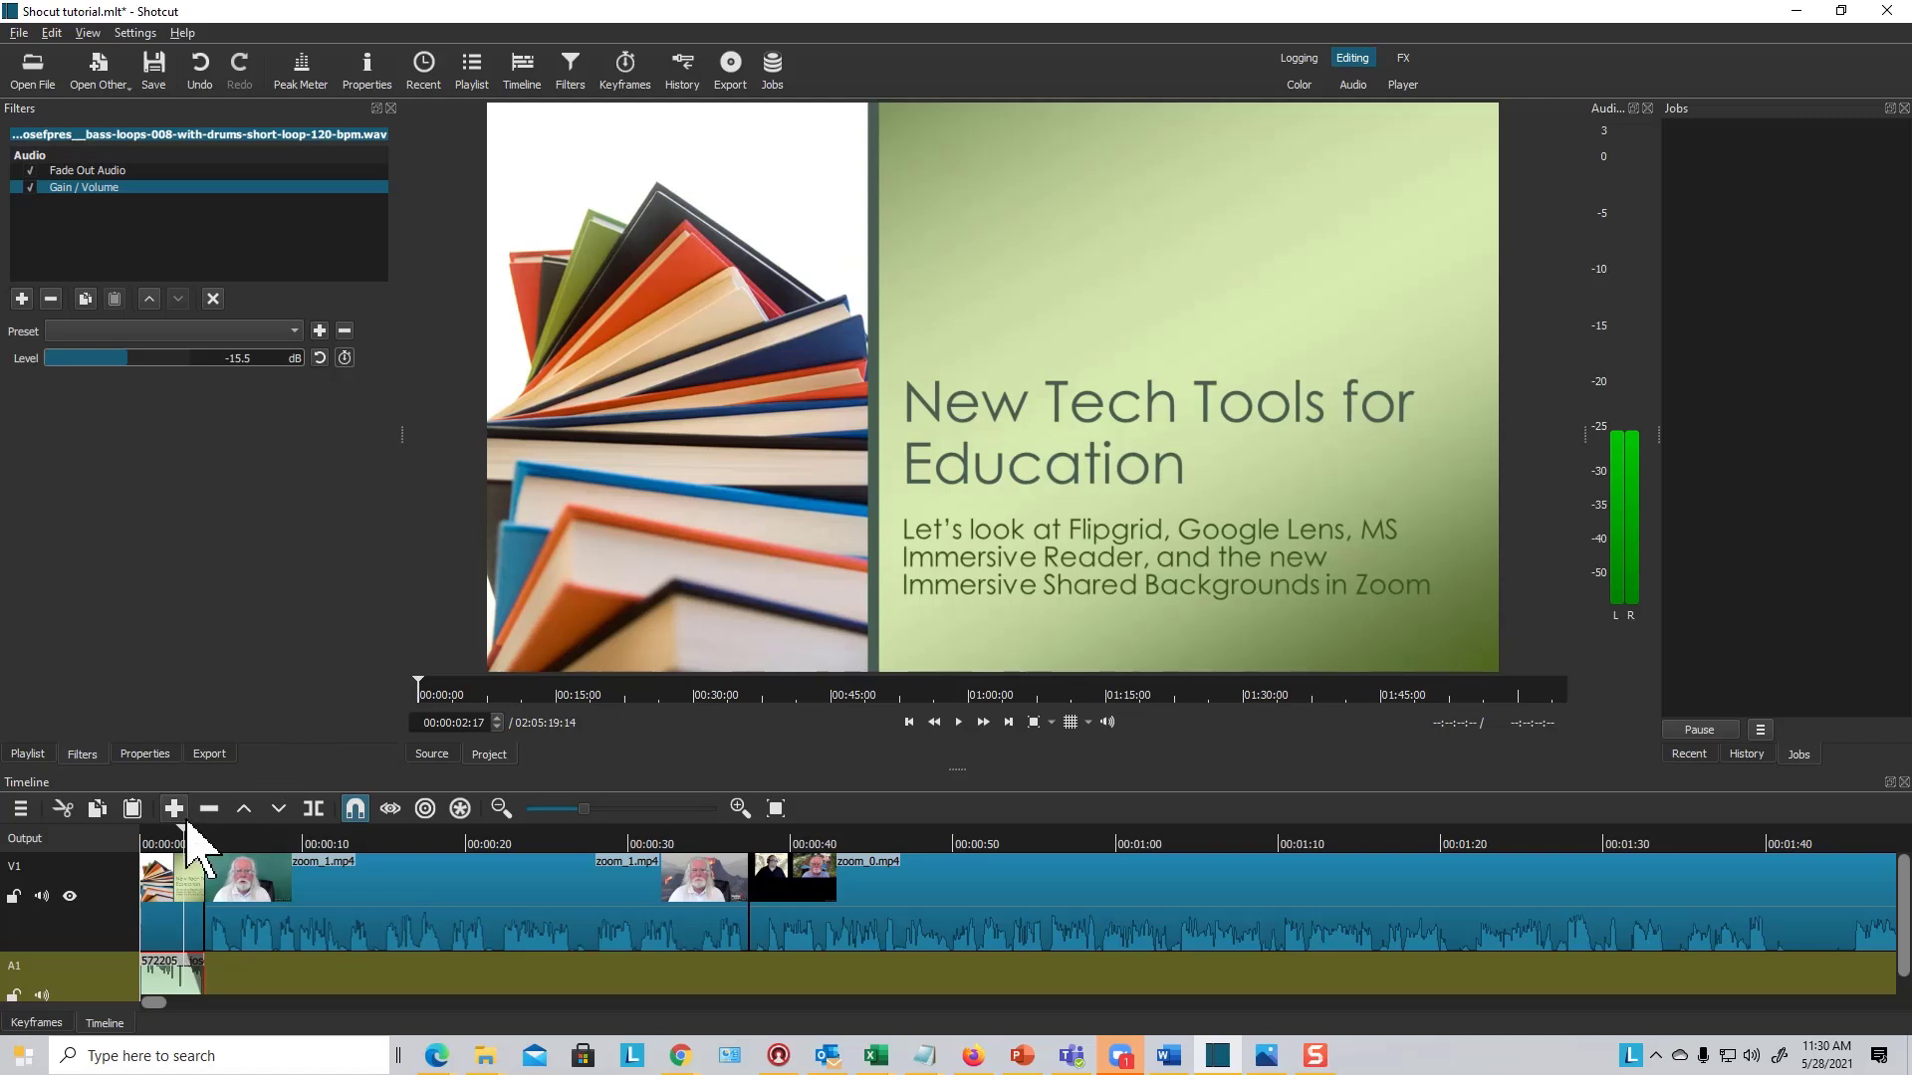
left_click(155, 845)
left_click(959, 722)
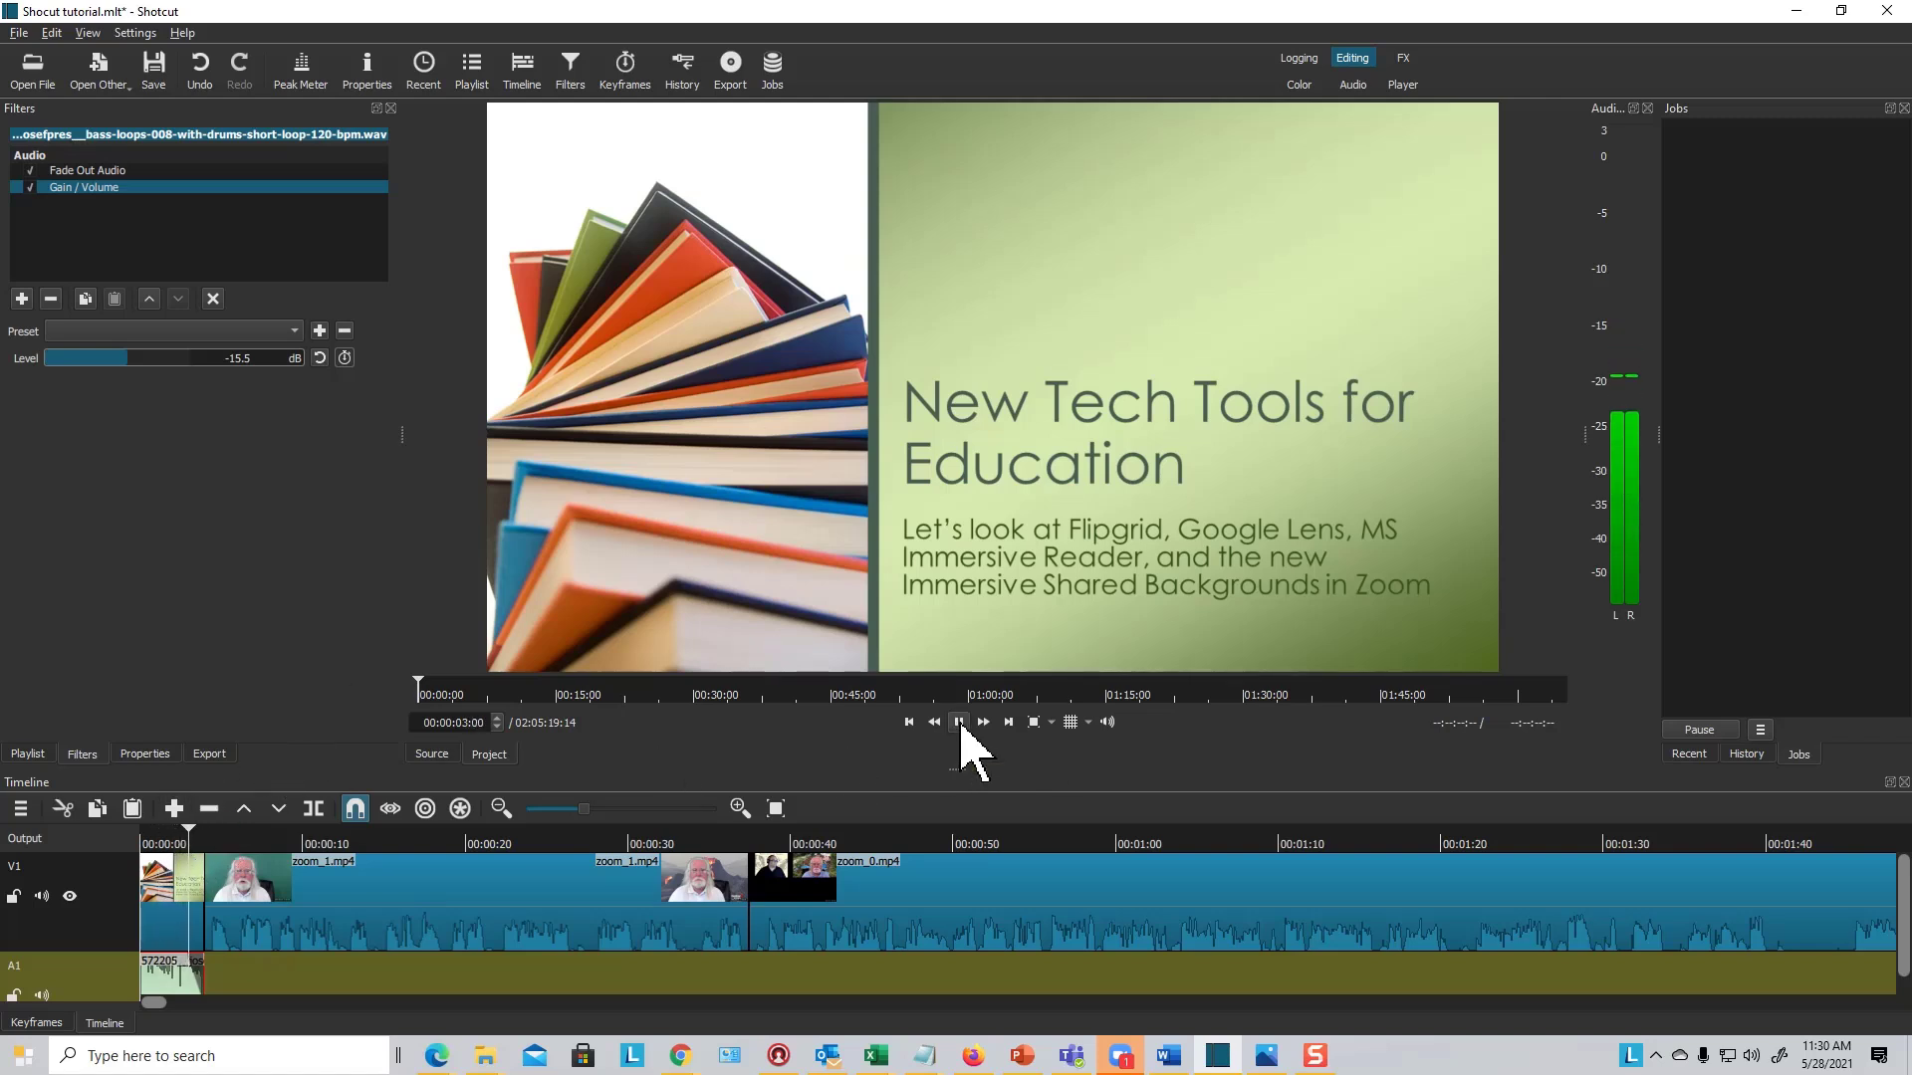
left_click(959, 723)
Set the music clip's gain level to -5.5 dB and play the end of the intro slide into zoom_1.mp4.
left_click_drag(123, 353, 148, 359)
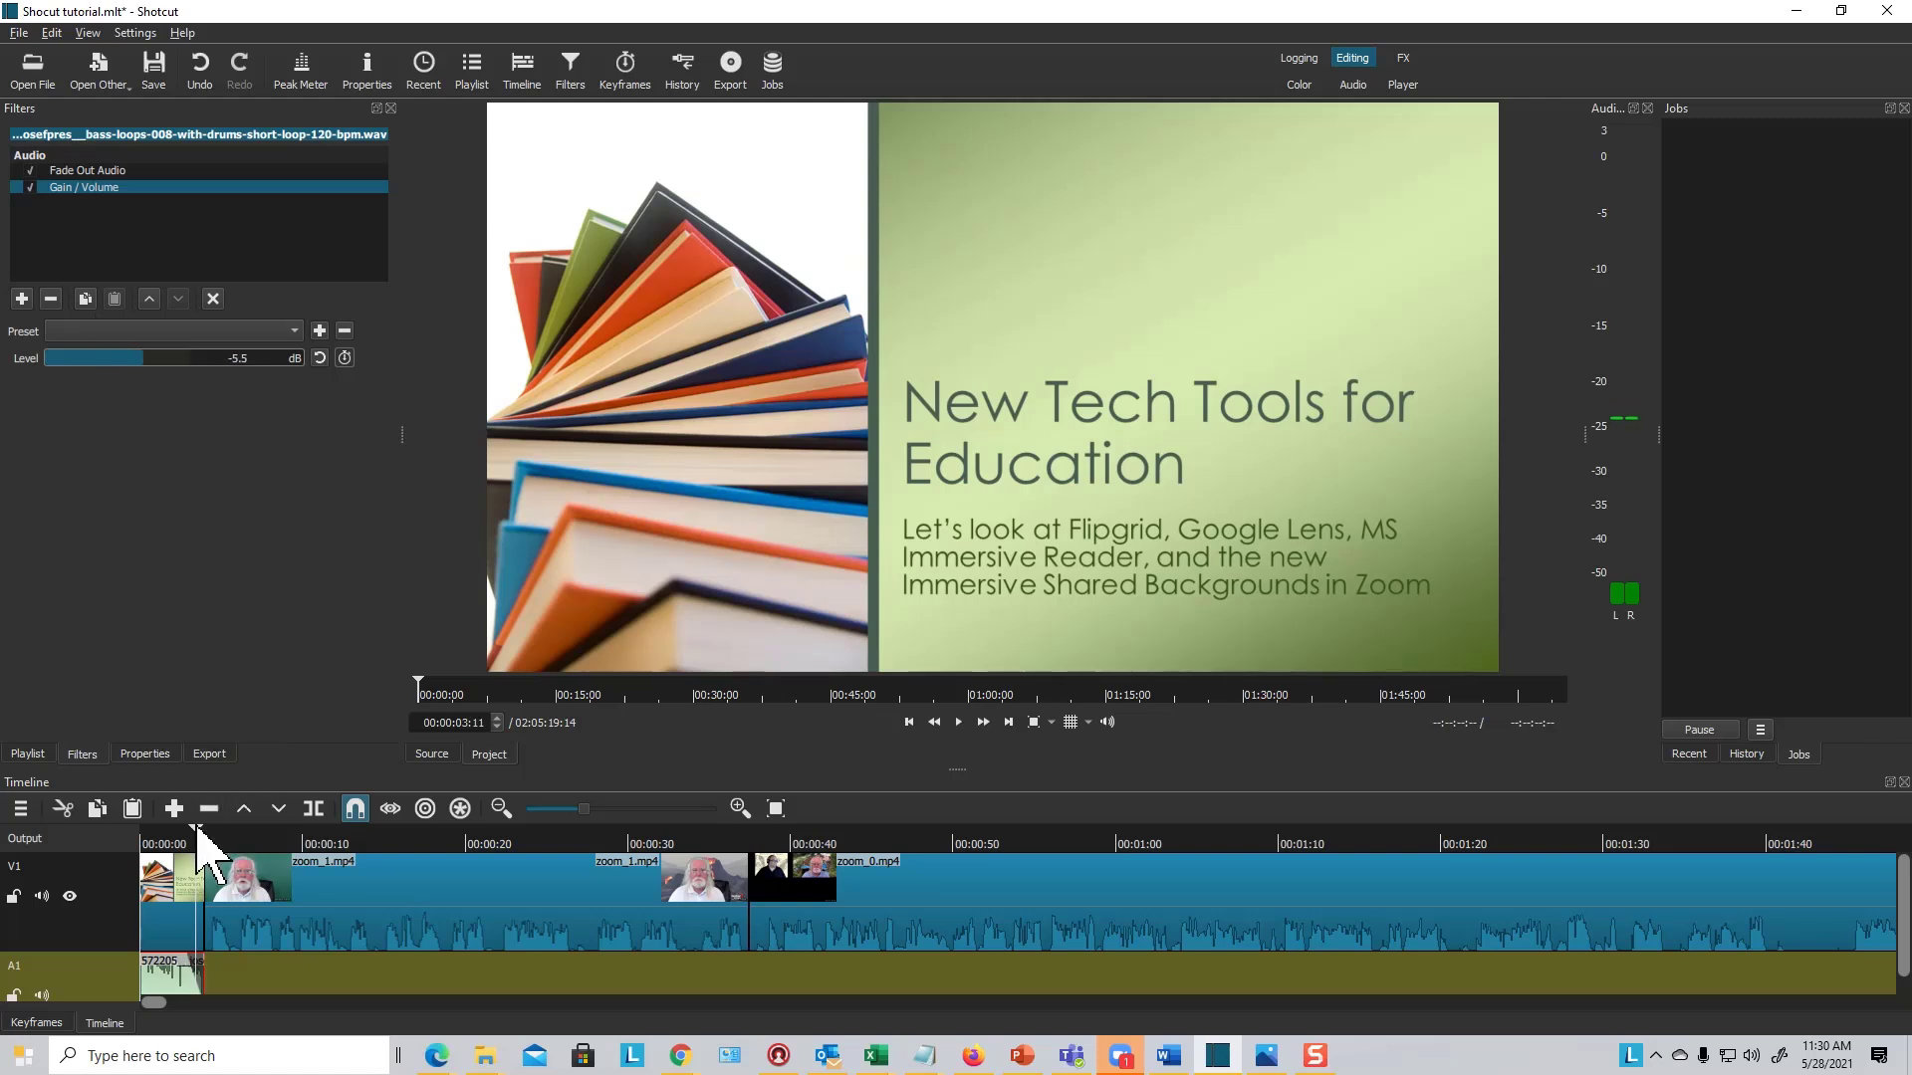
left_click_drag(196, 829, 168, 829)
left_click(958, 722)
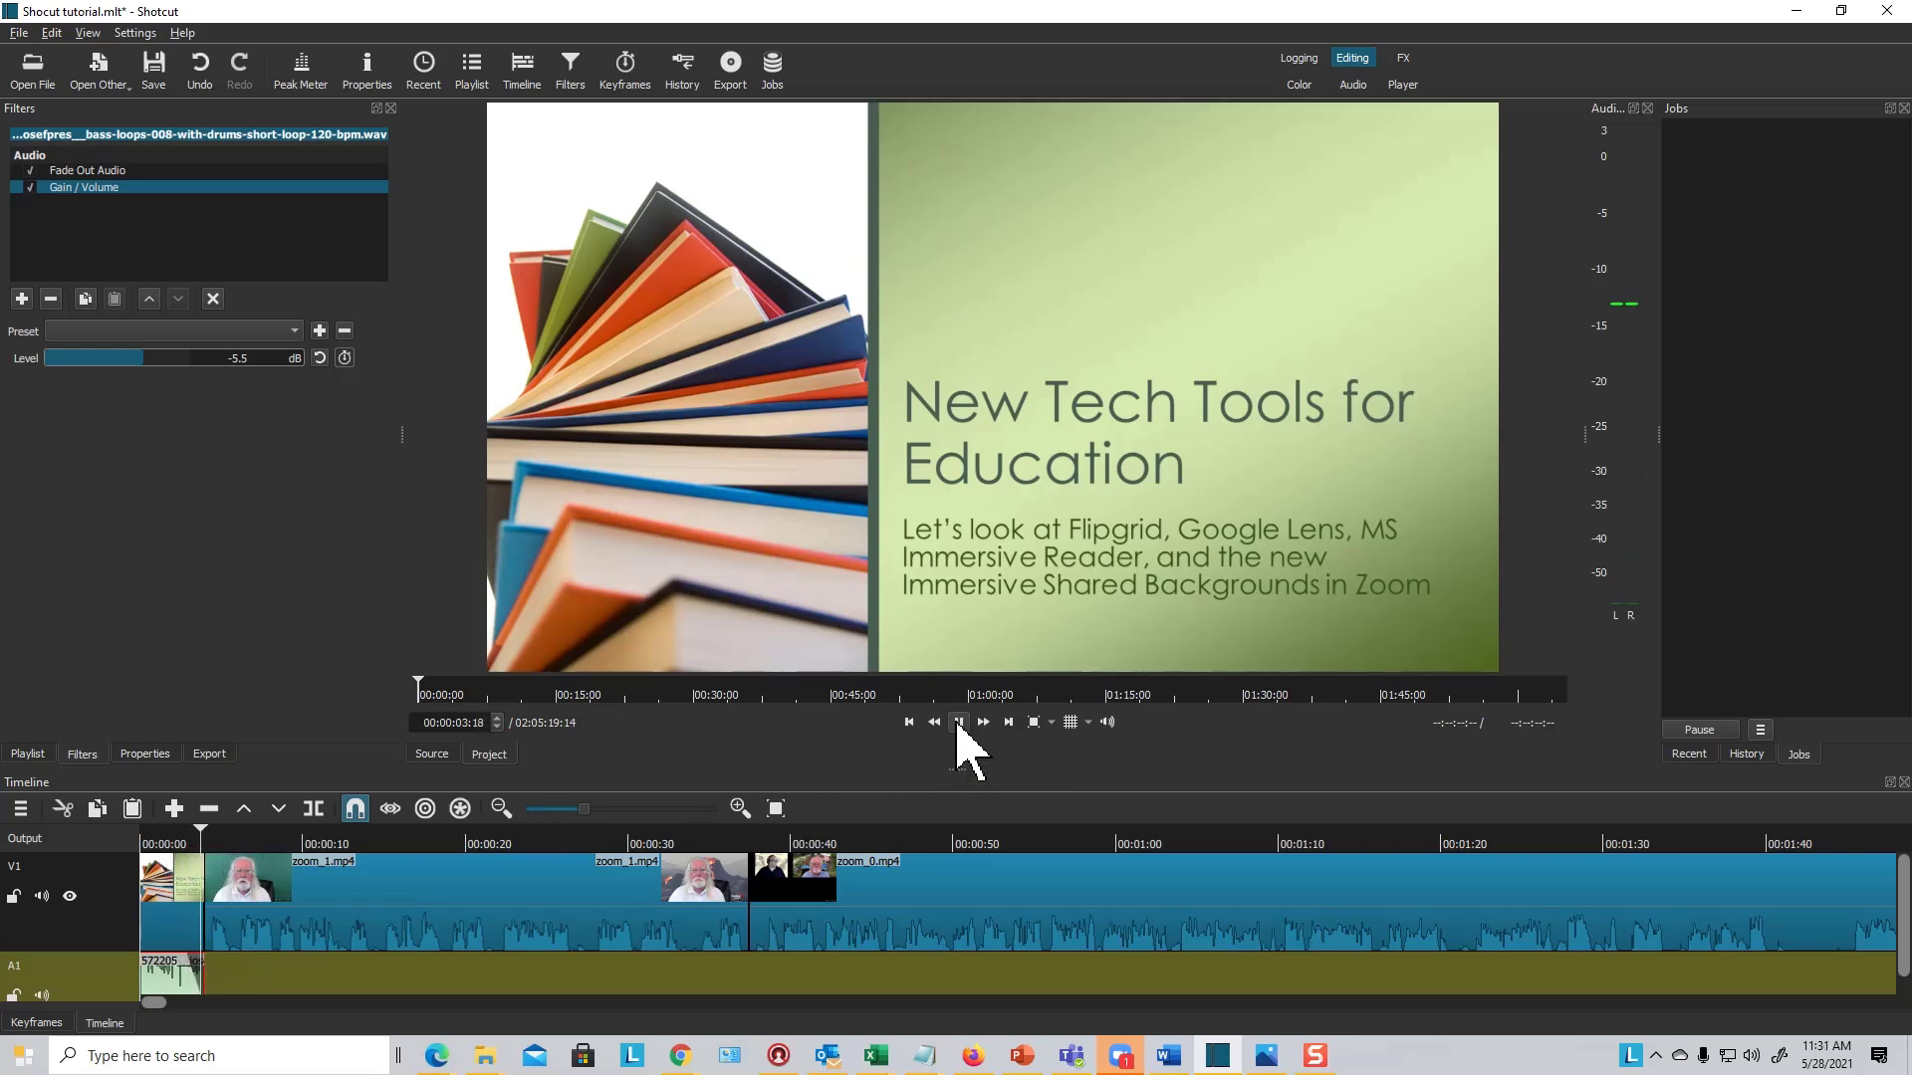
left_click(958, 722)
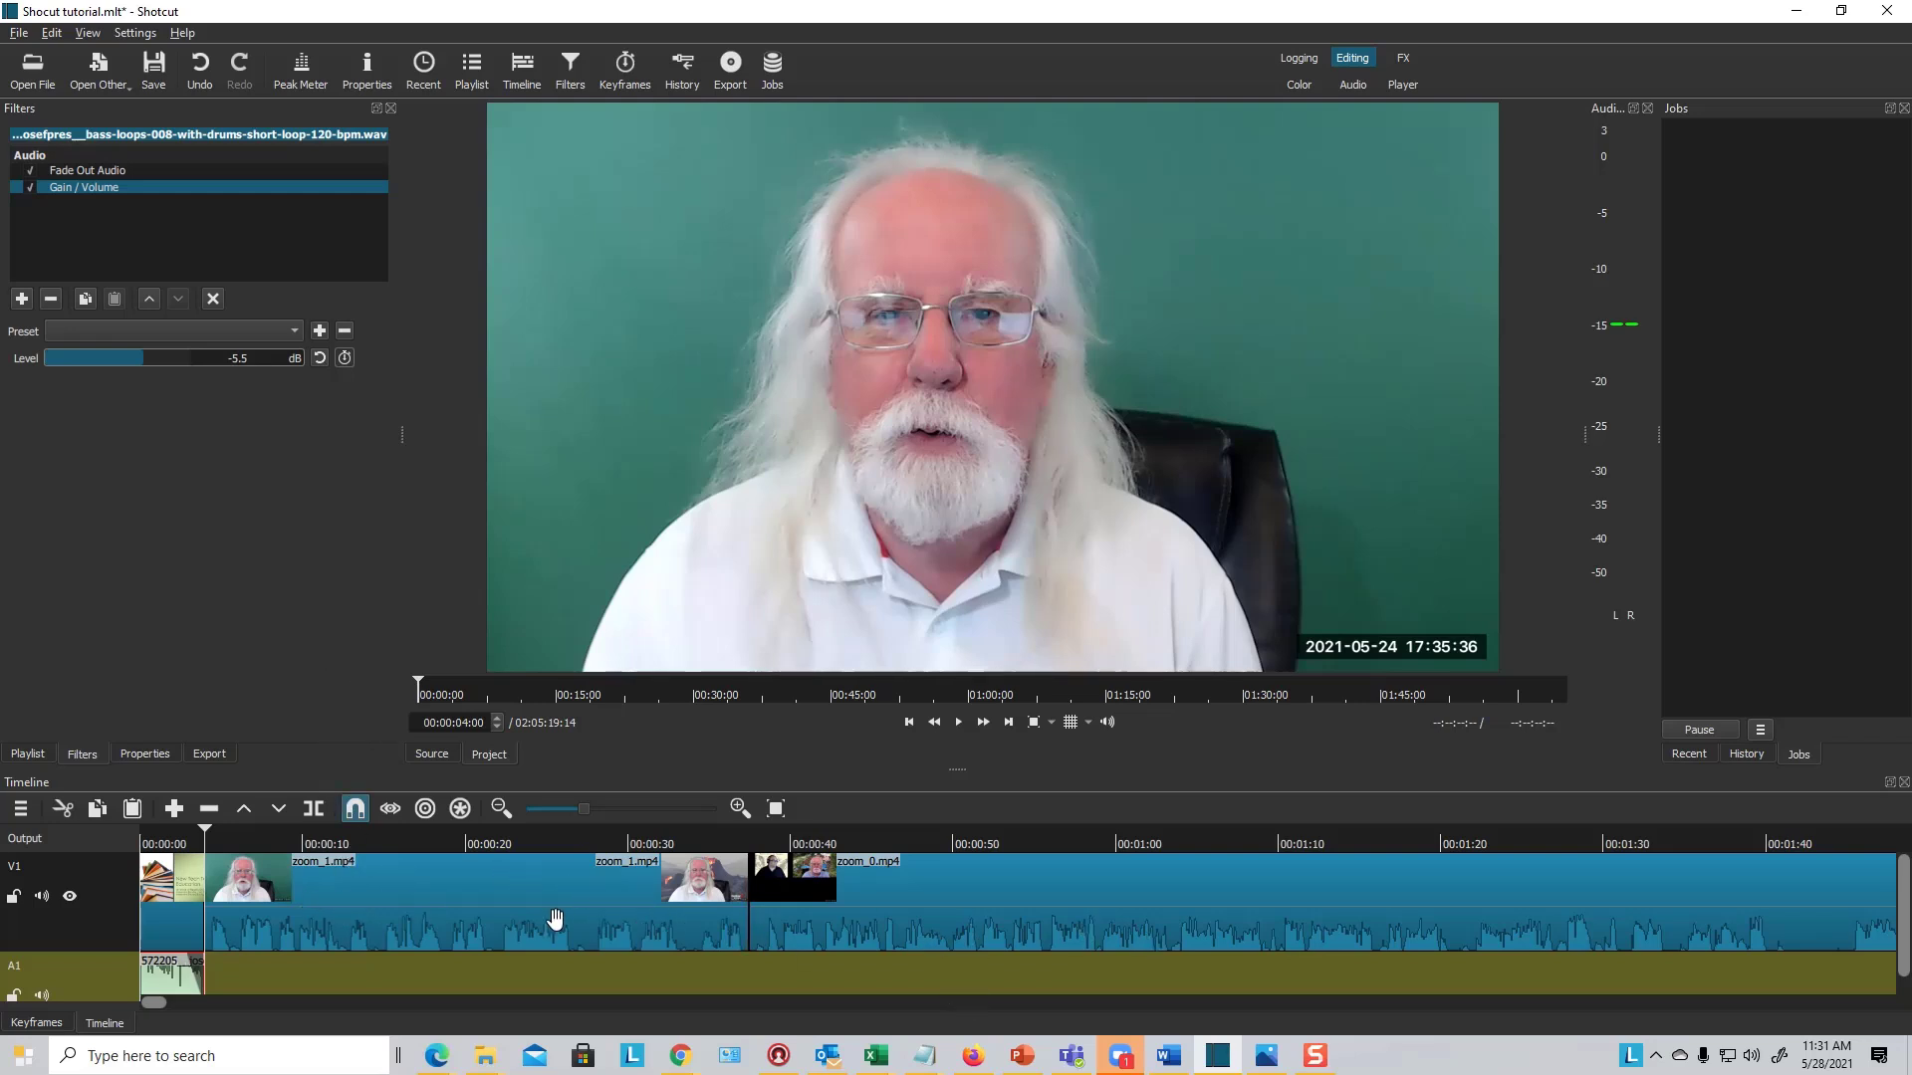
left_click(196, 832)
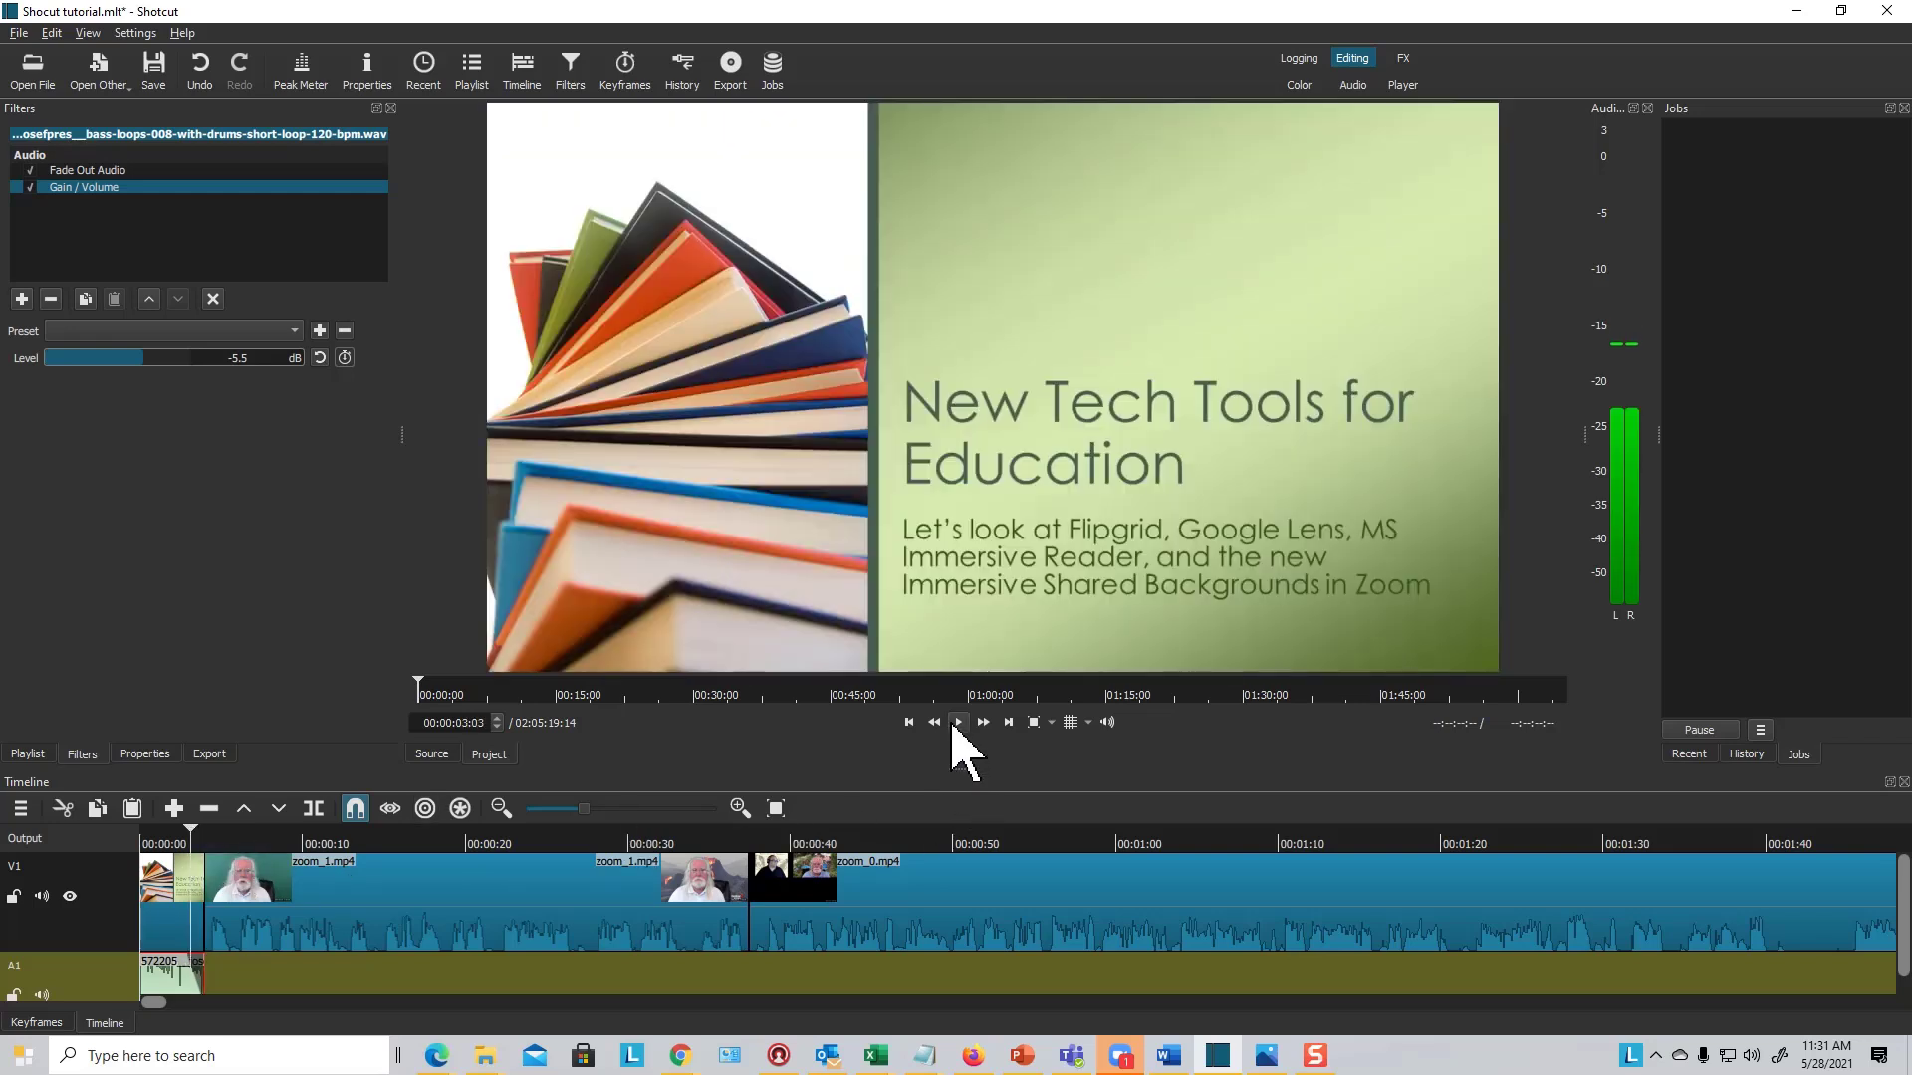
left_click(958, 722)
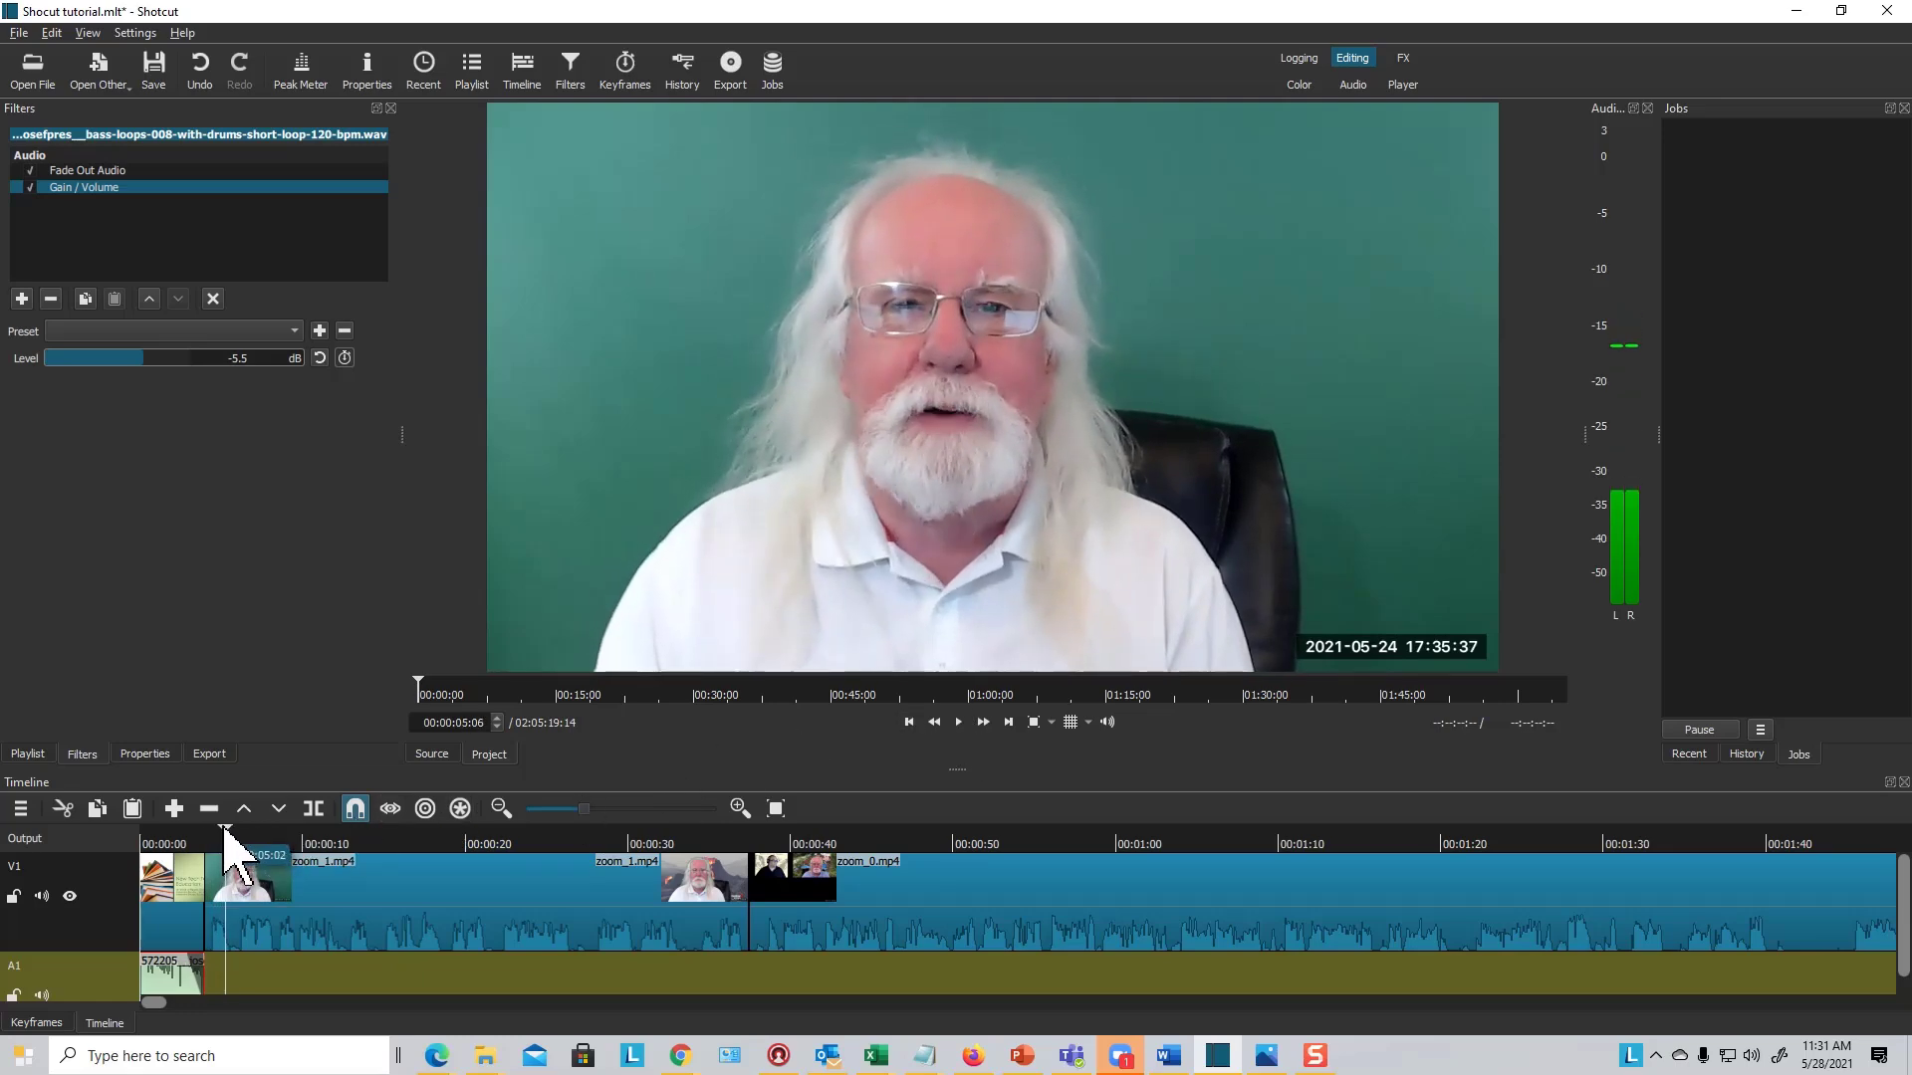
Play the cut from zoom_1.mp4 into zoom_0.mp4, and return the playhead to the intro slide.
left_click_drag(224, 829, 724, 852)
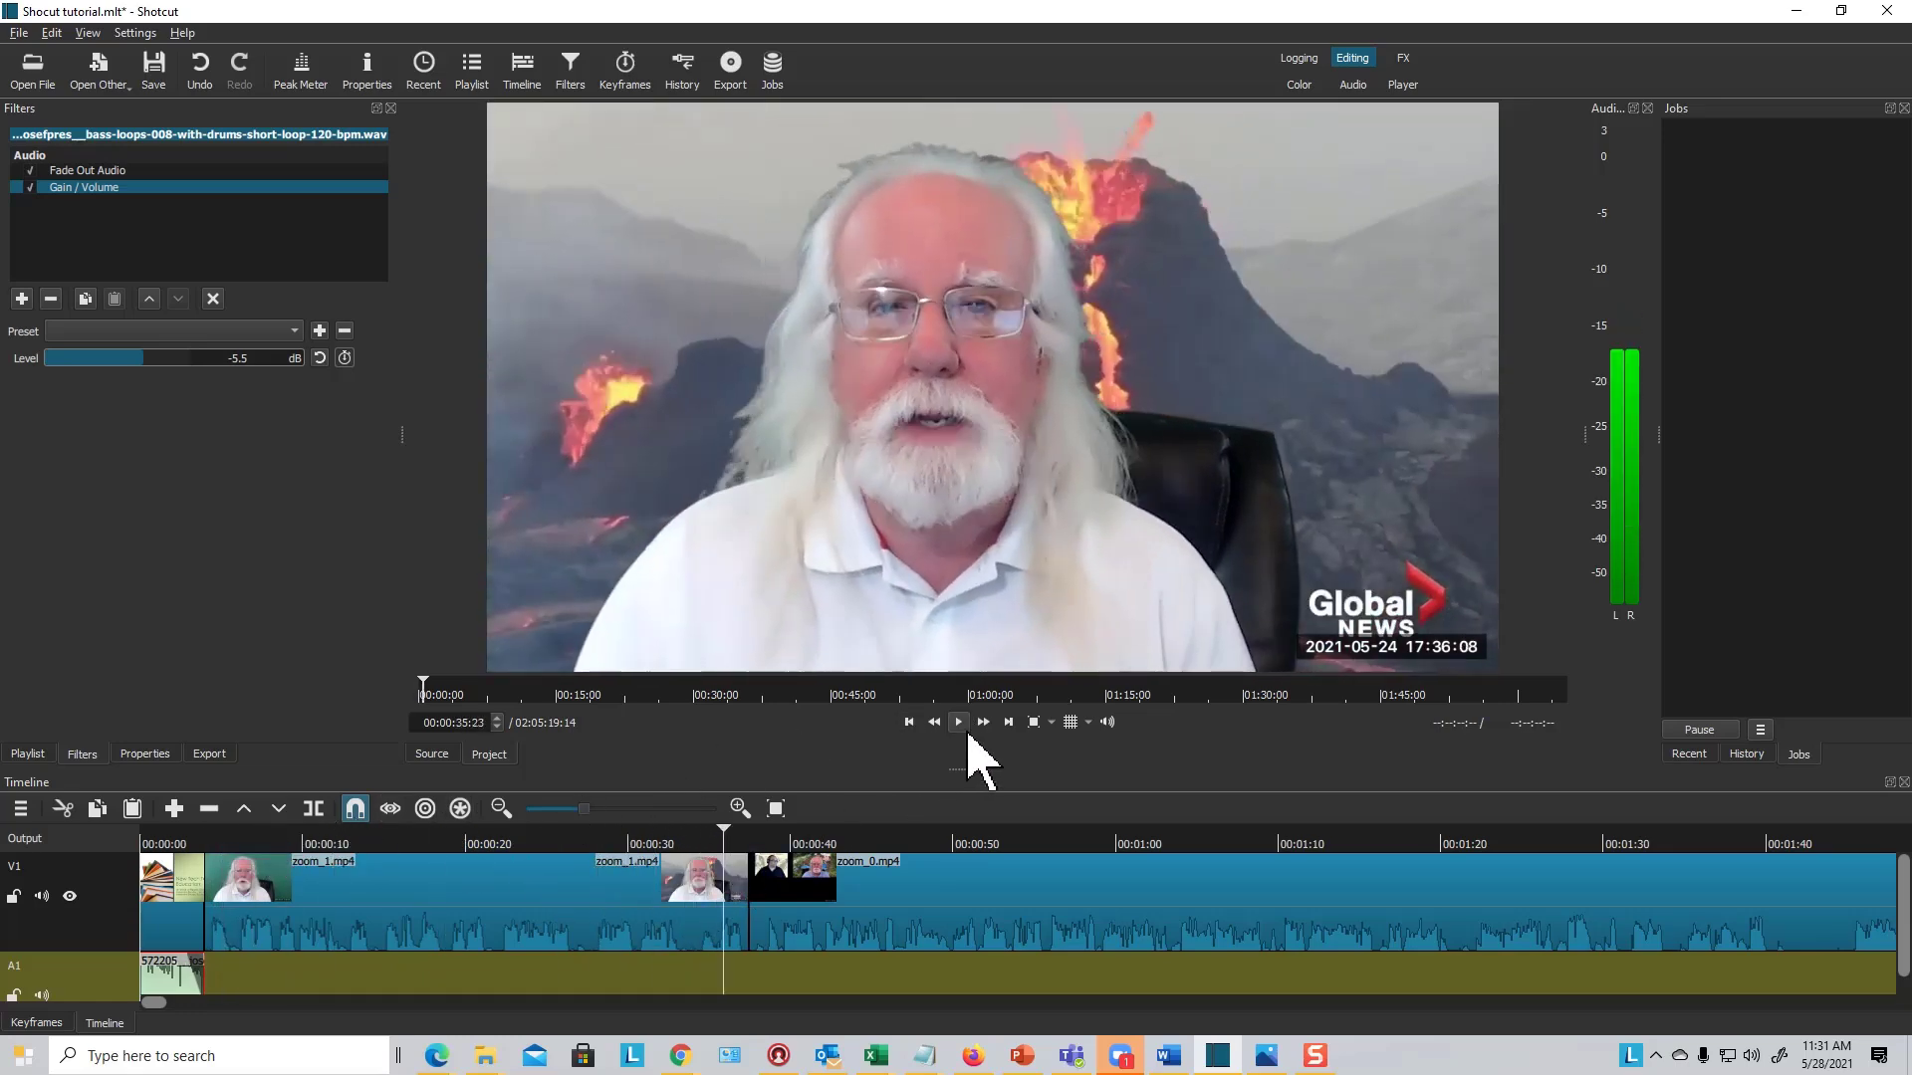
left_click(957, 724)
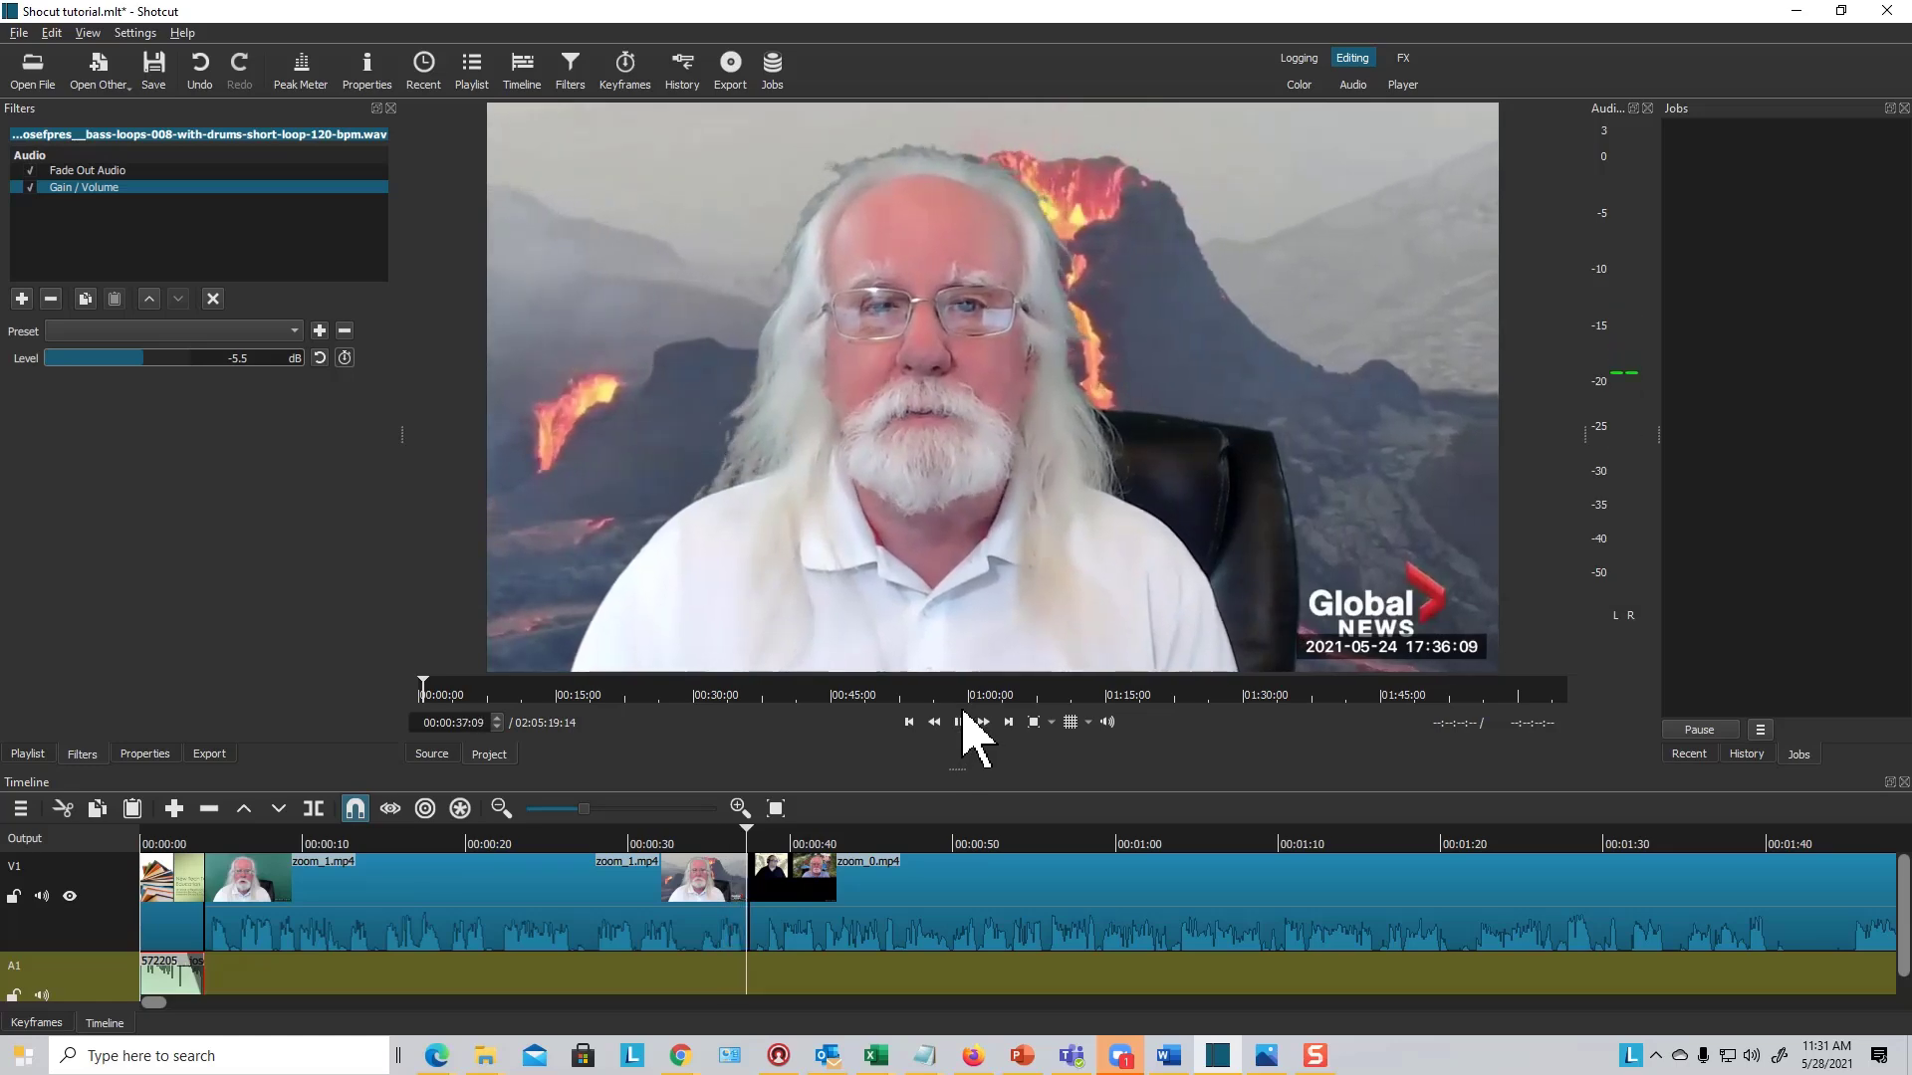
left_click(960, 721)
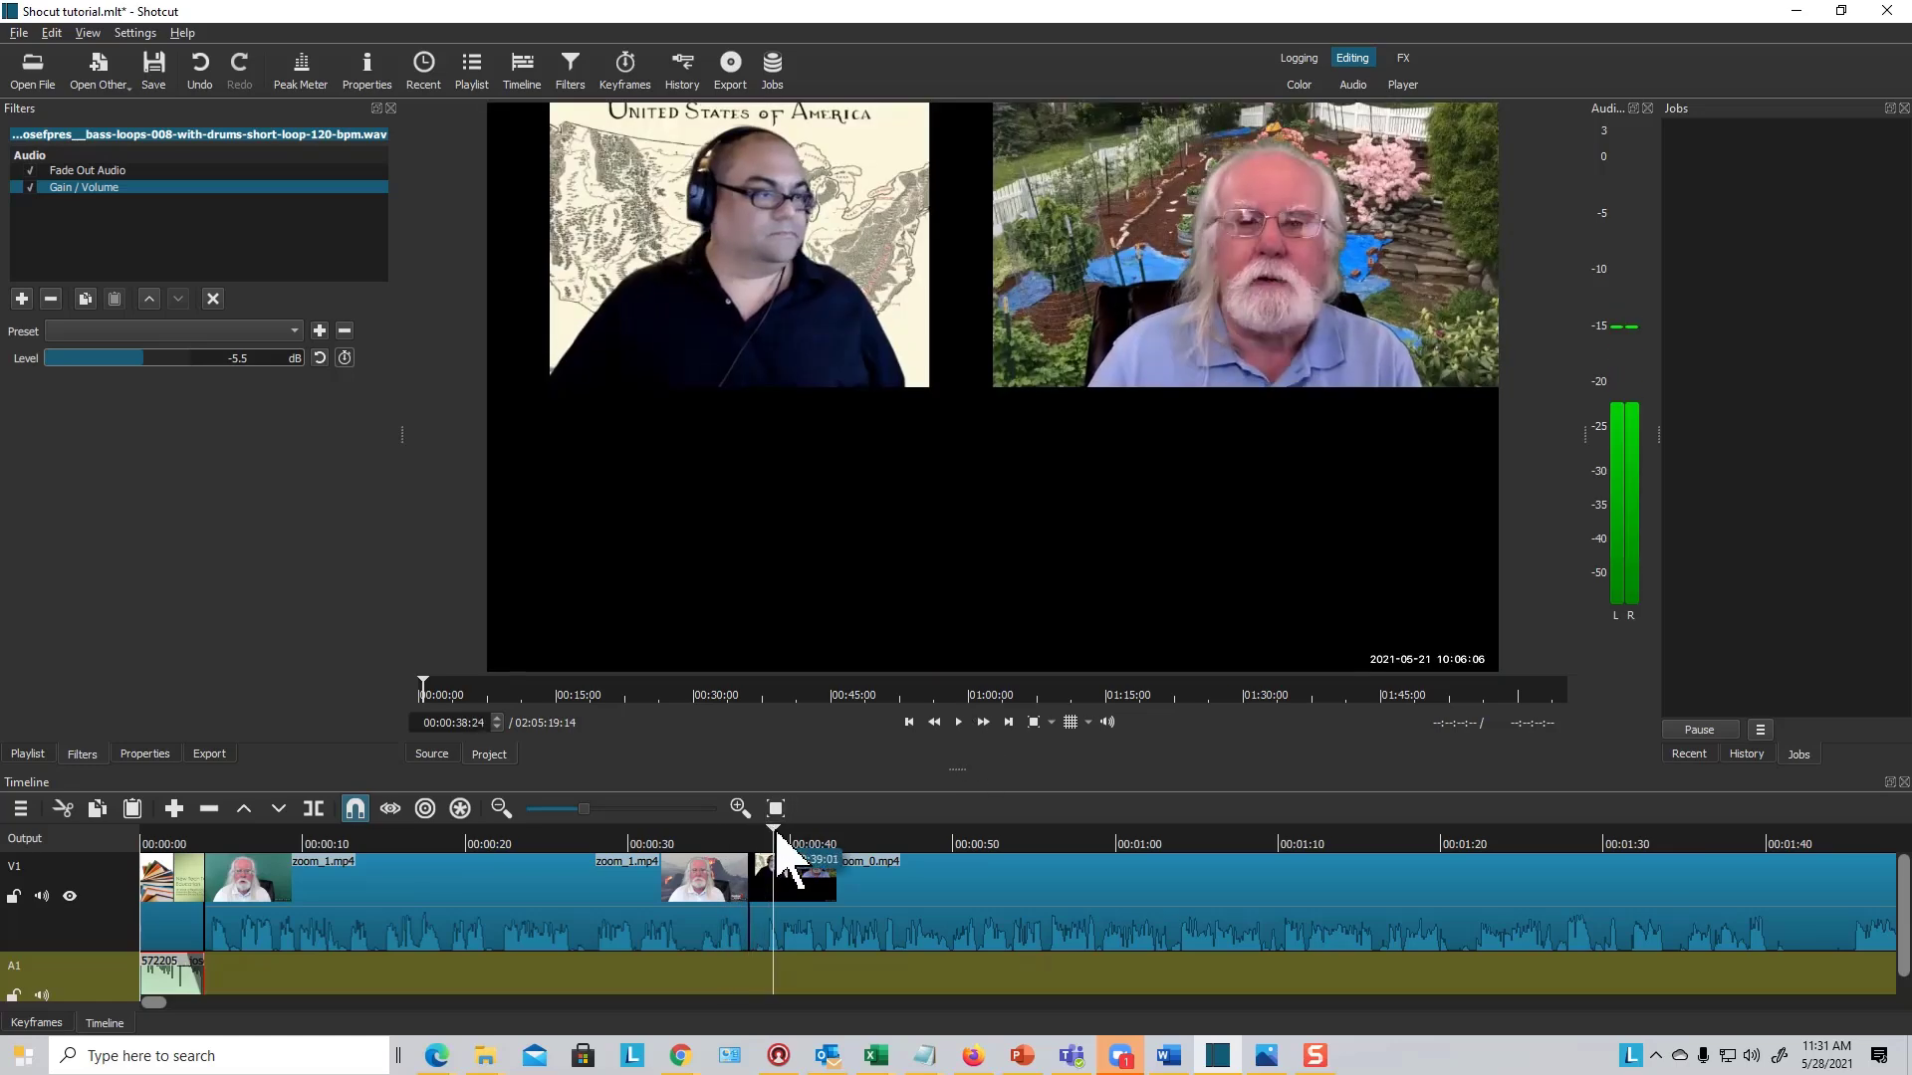
left_click_drag(778, 837, 356, 848)
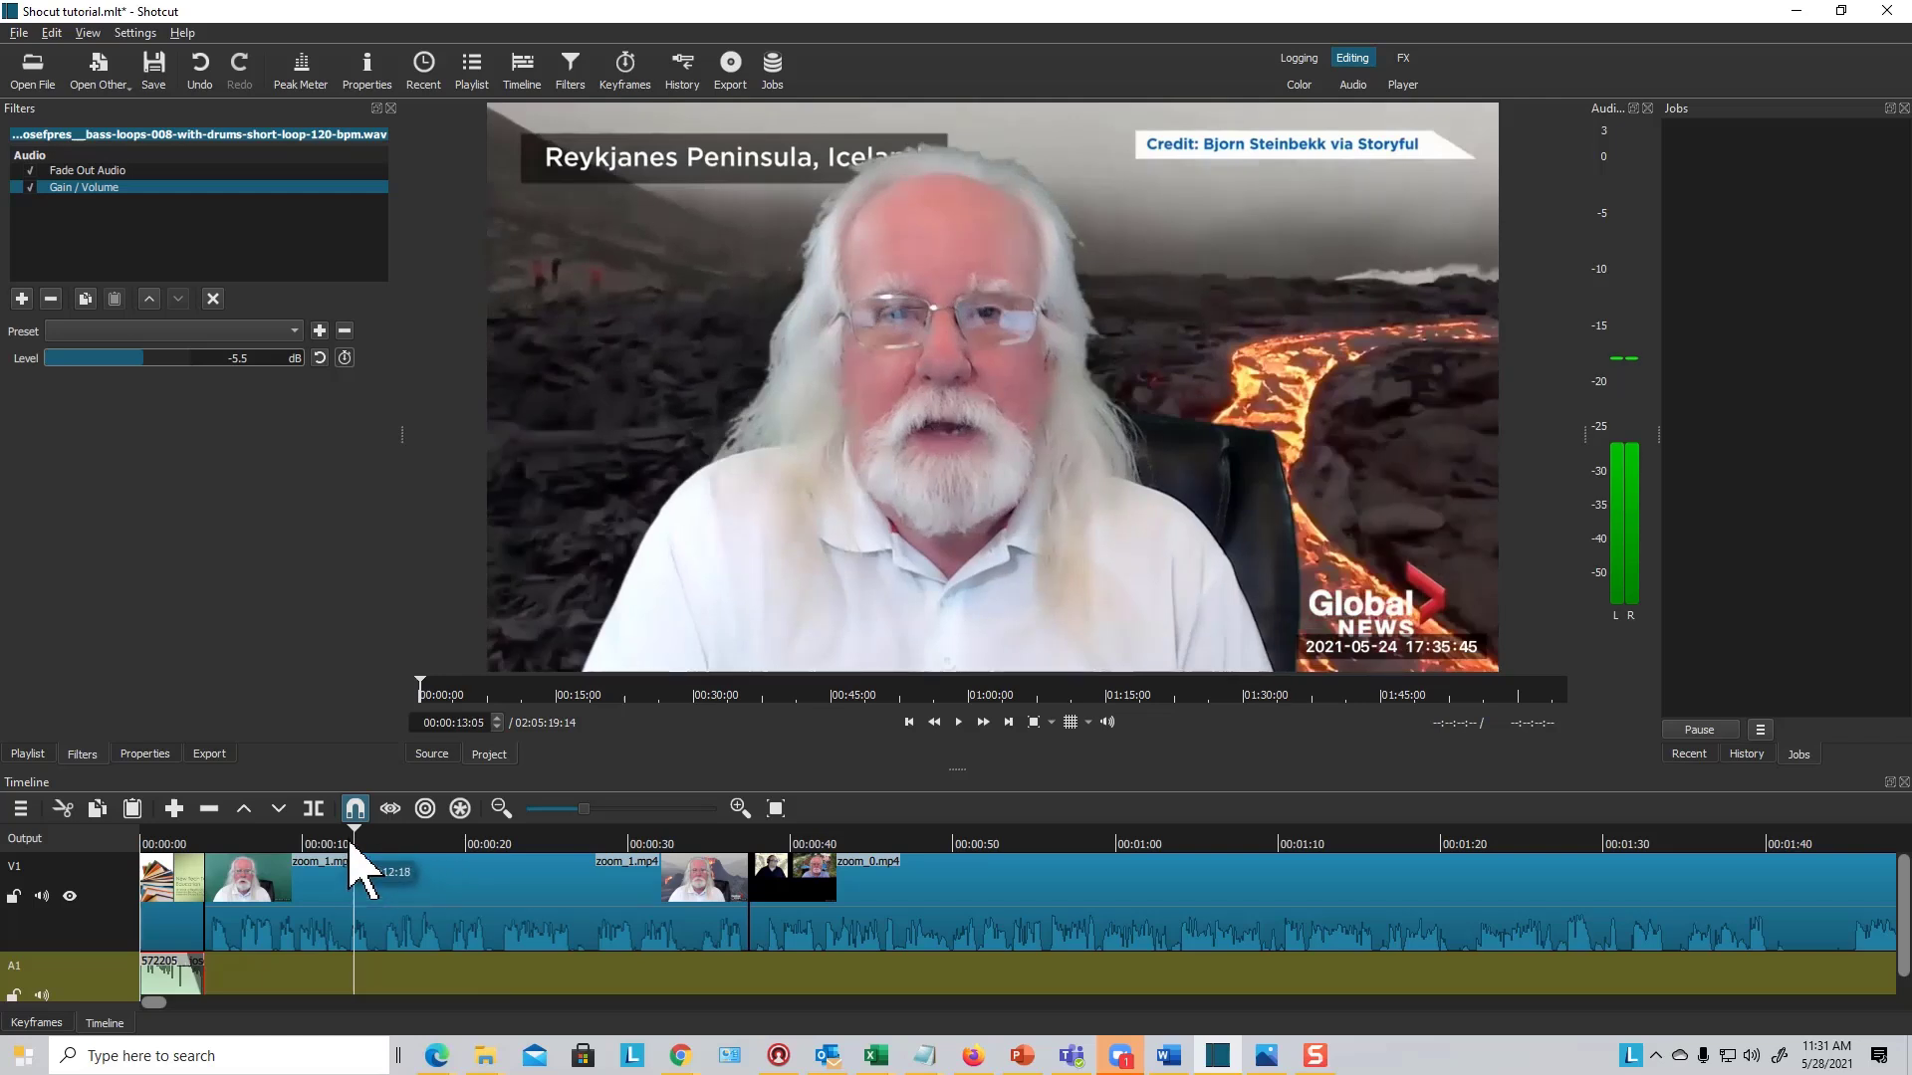
left_click_drag(348, 845, 179, 847)
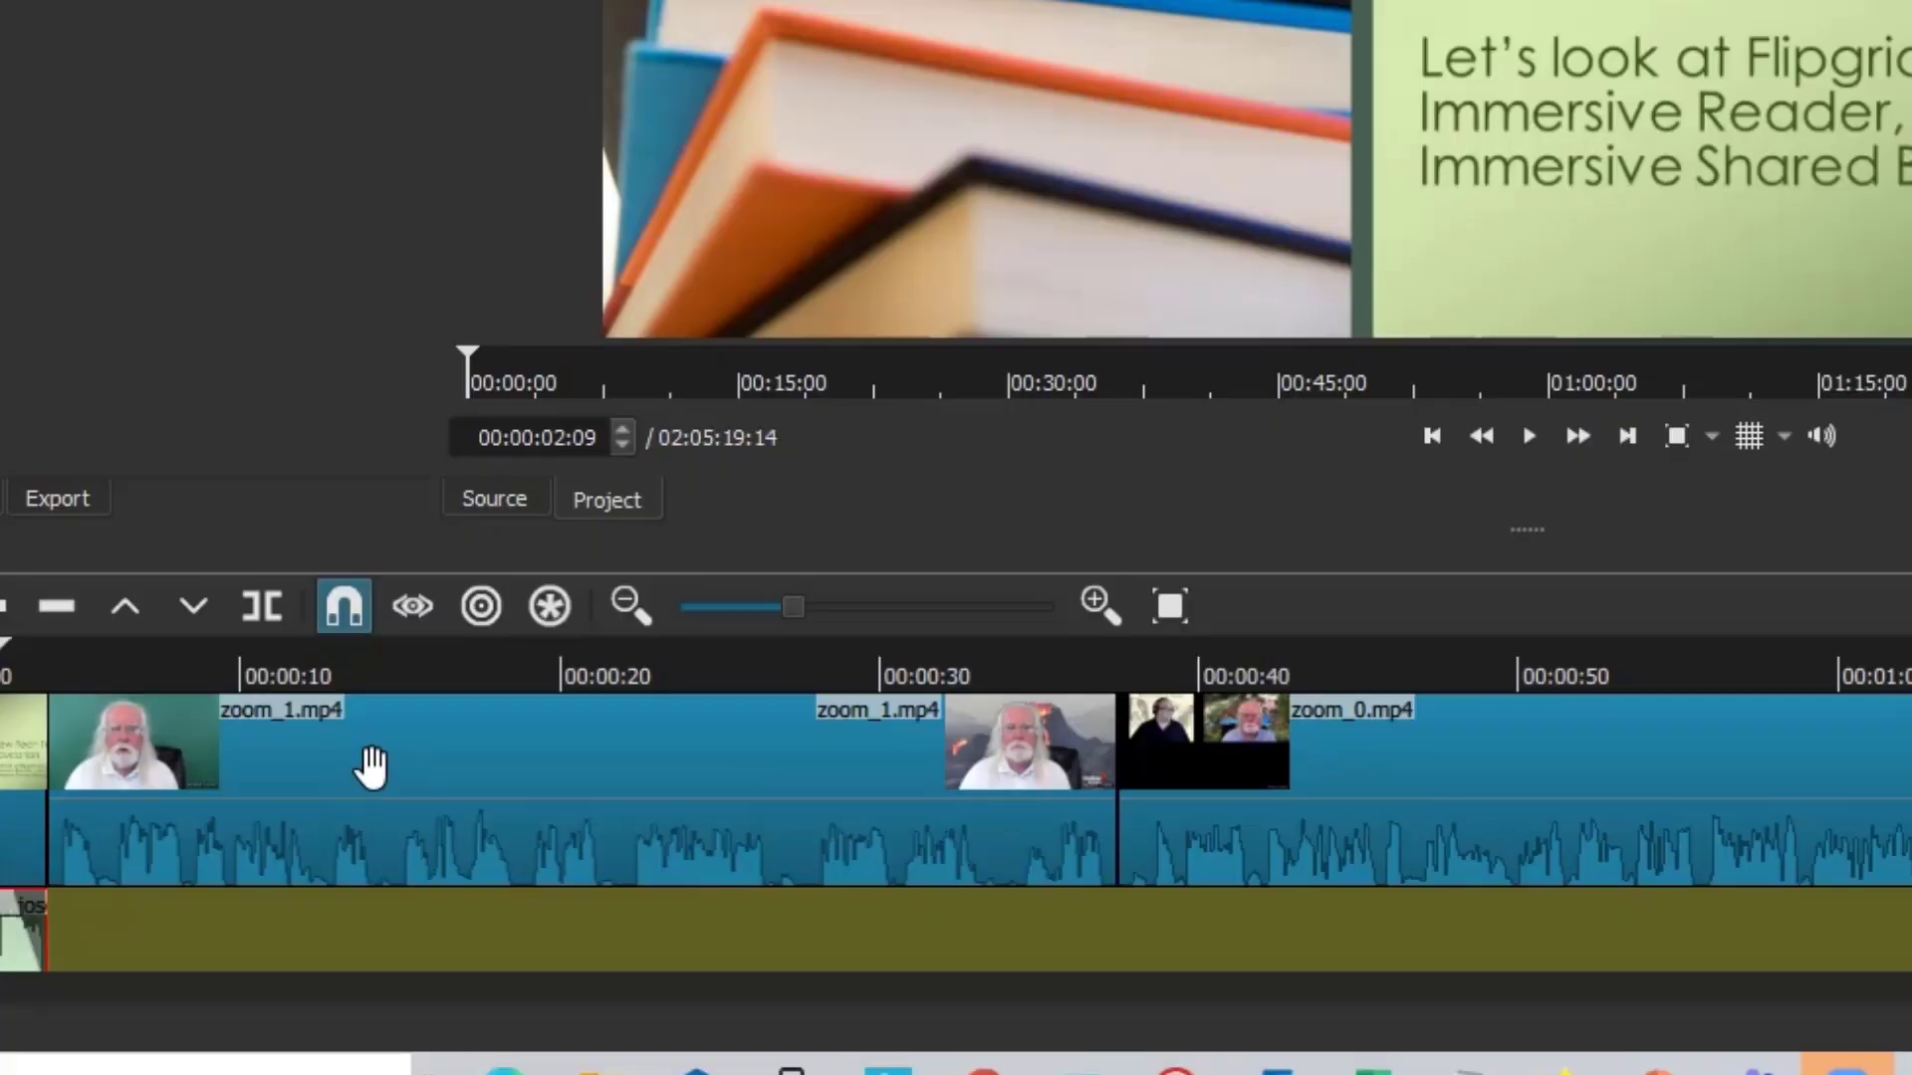
Overlap the start of zoom_1.mp4 onto the intro slide by about 21 frames to create a transition, and play it from the beginning.
left_click(377, 775)
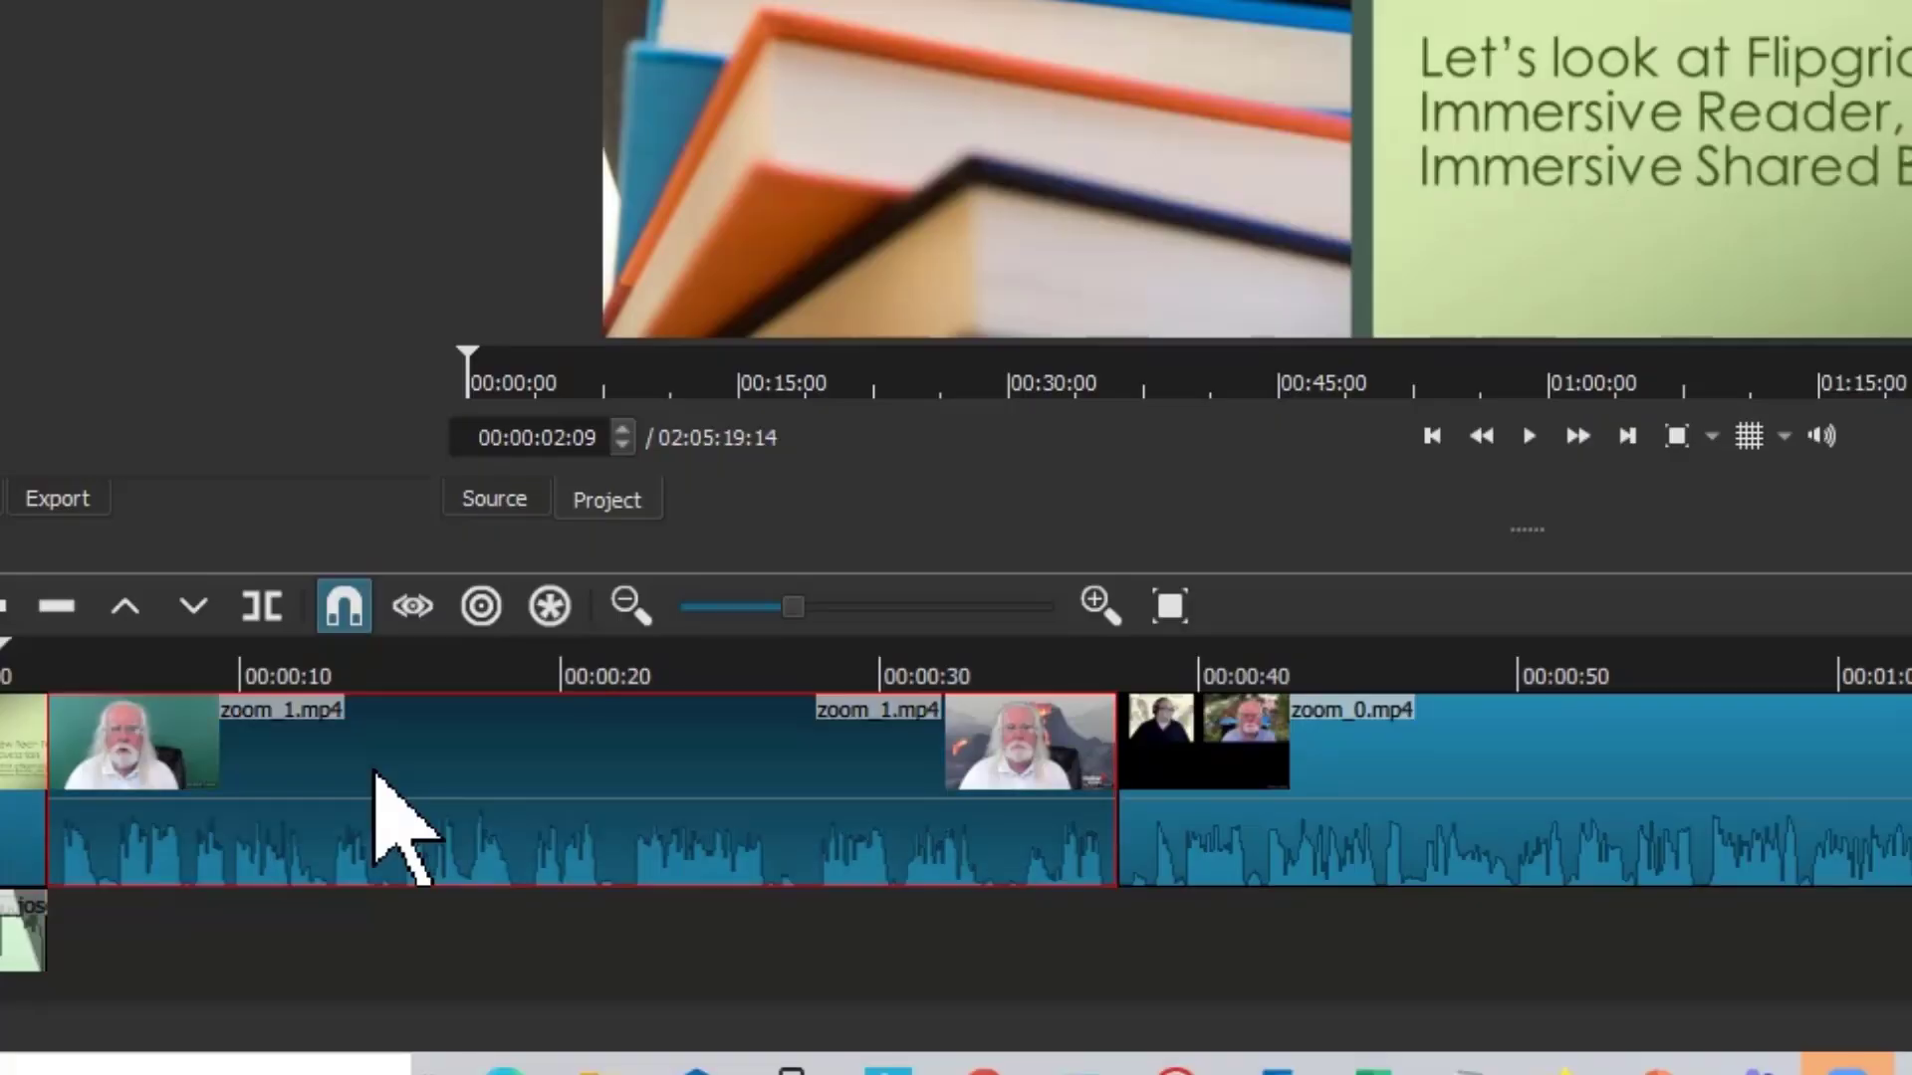
left_click_drag(374, 772, 327, 772)
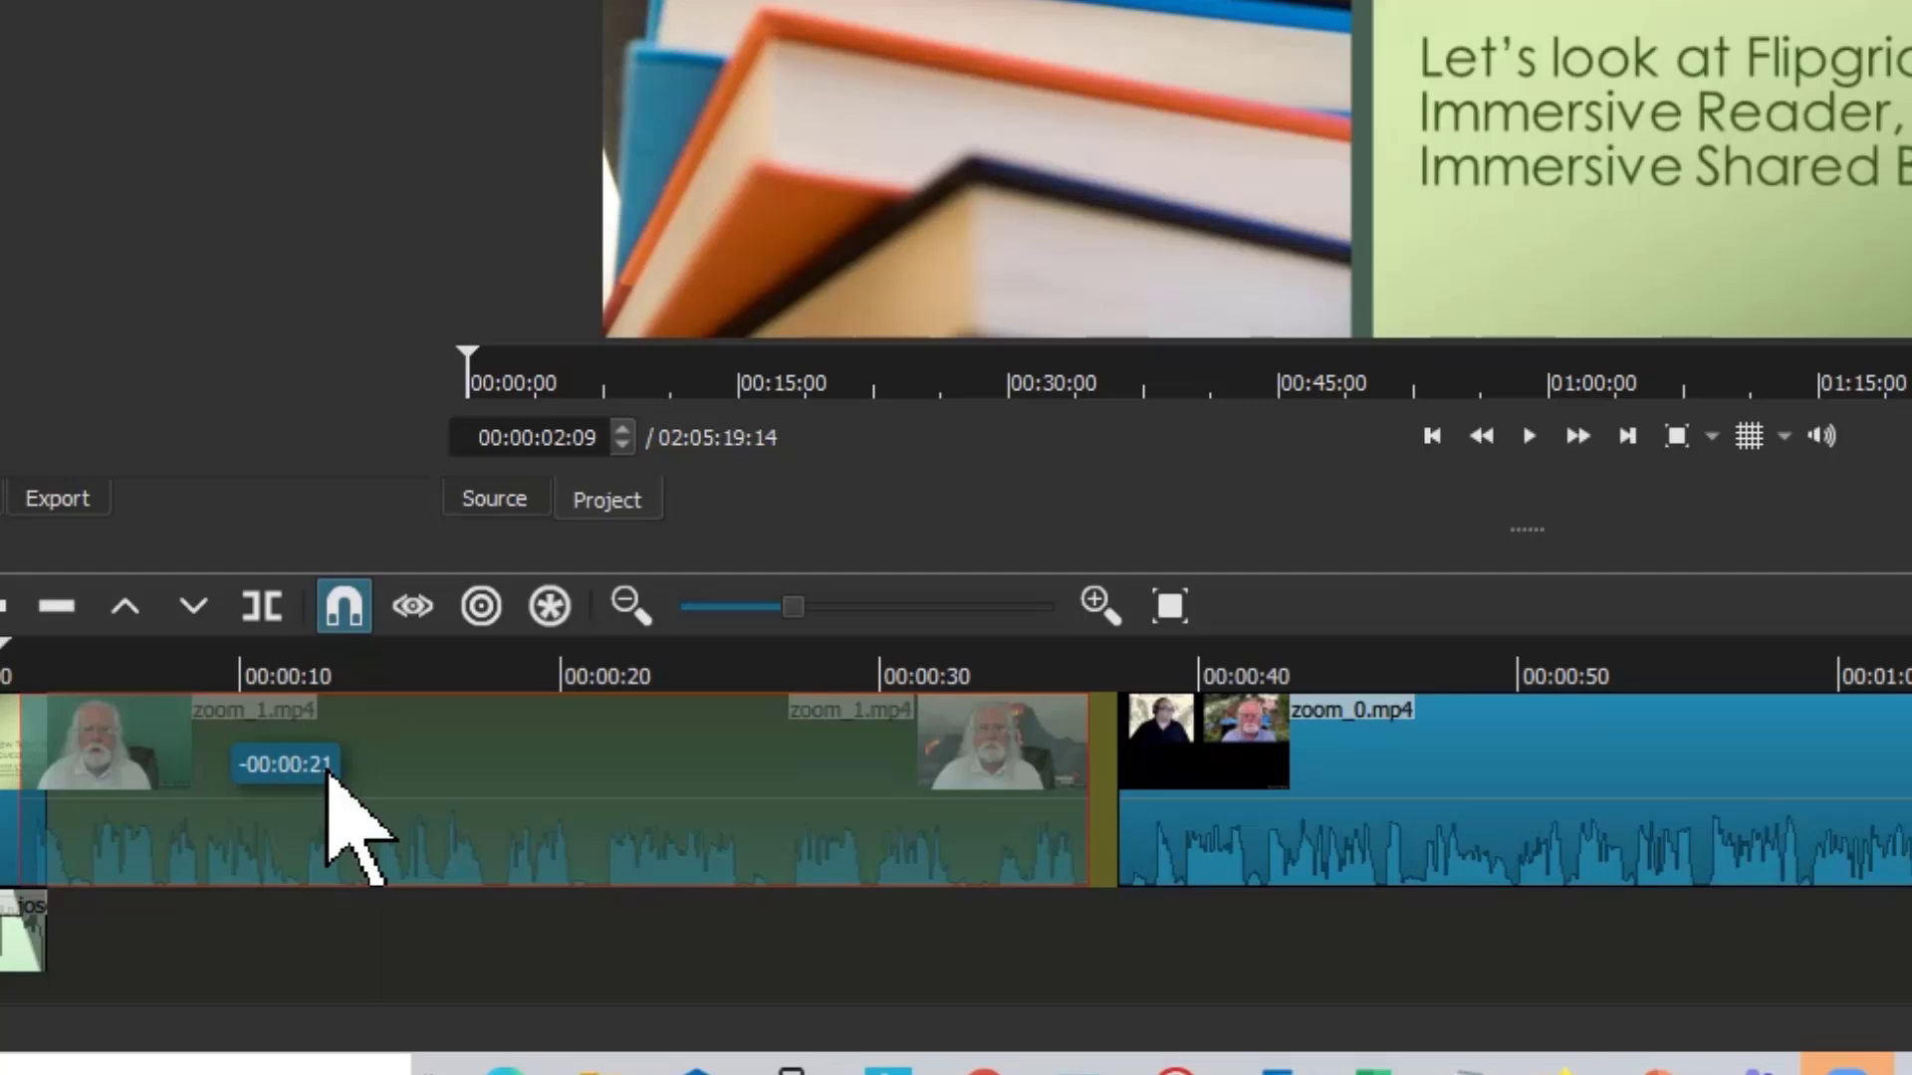
left_click_drag(329, 775, 335, 787)
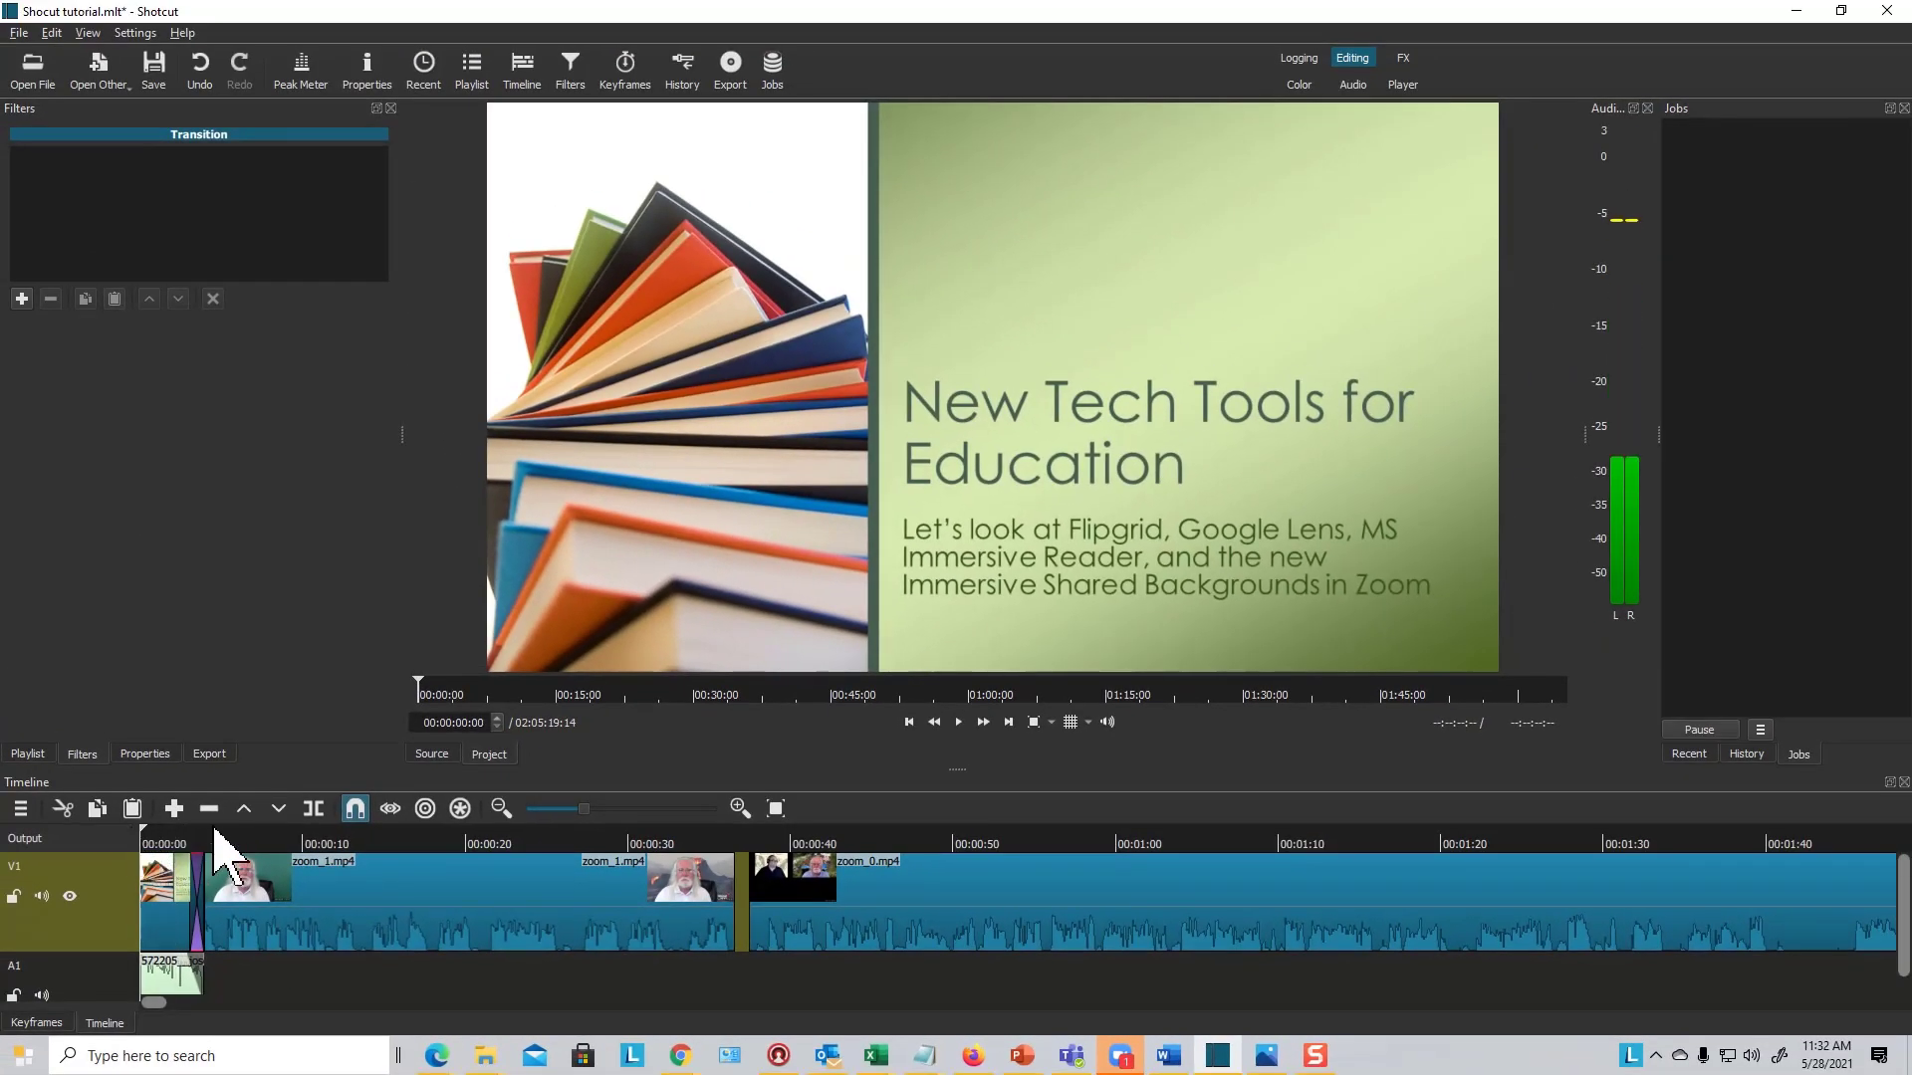
left_click(958, 722)
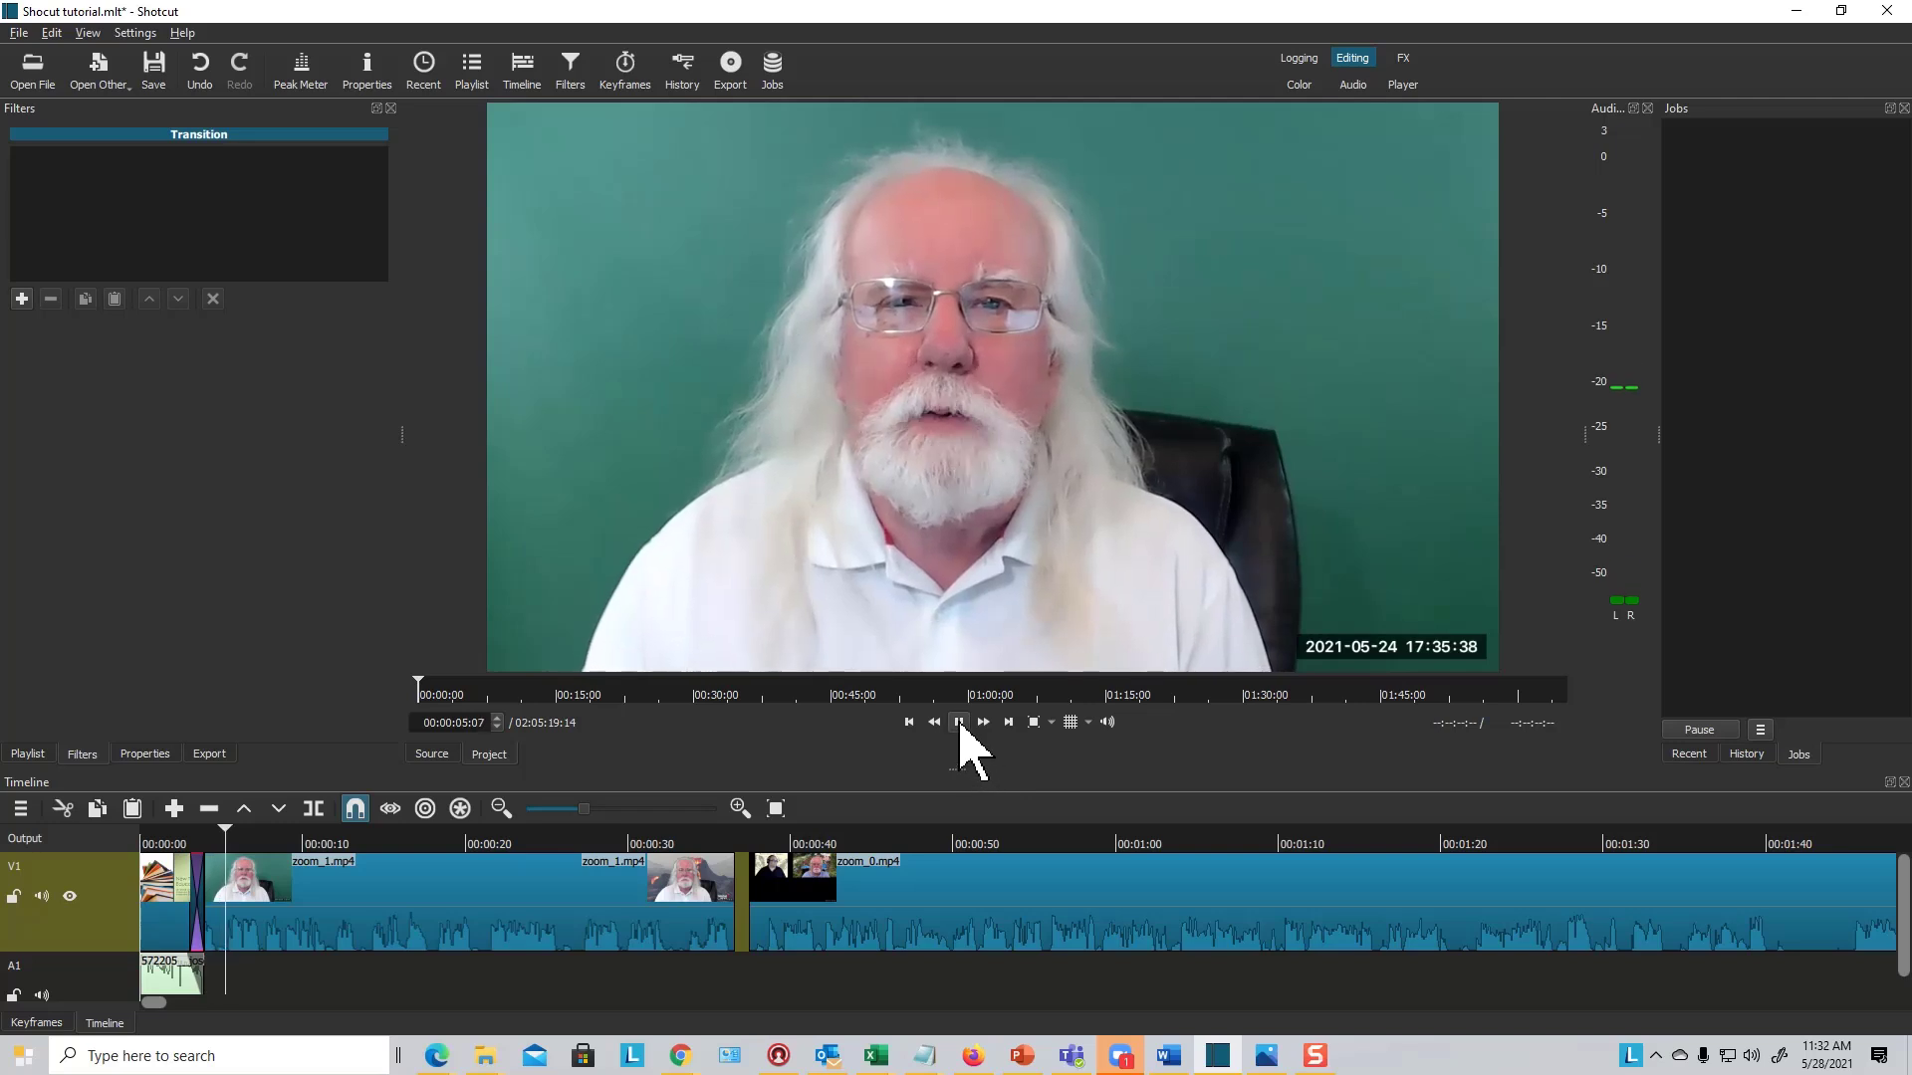
left_click(959, 723)
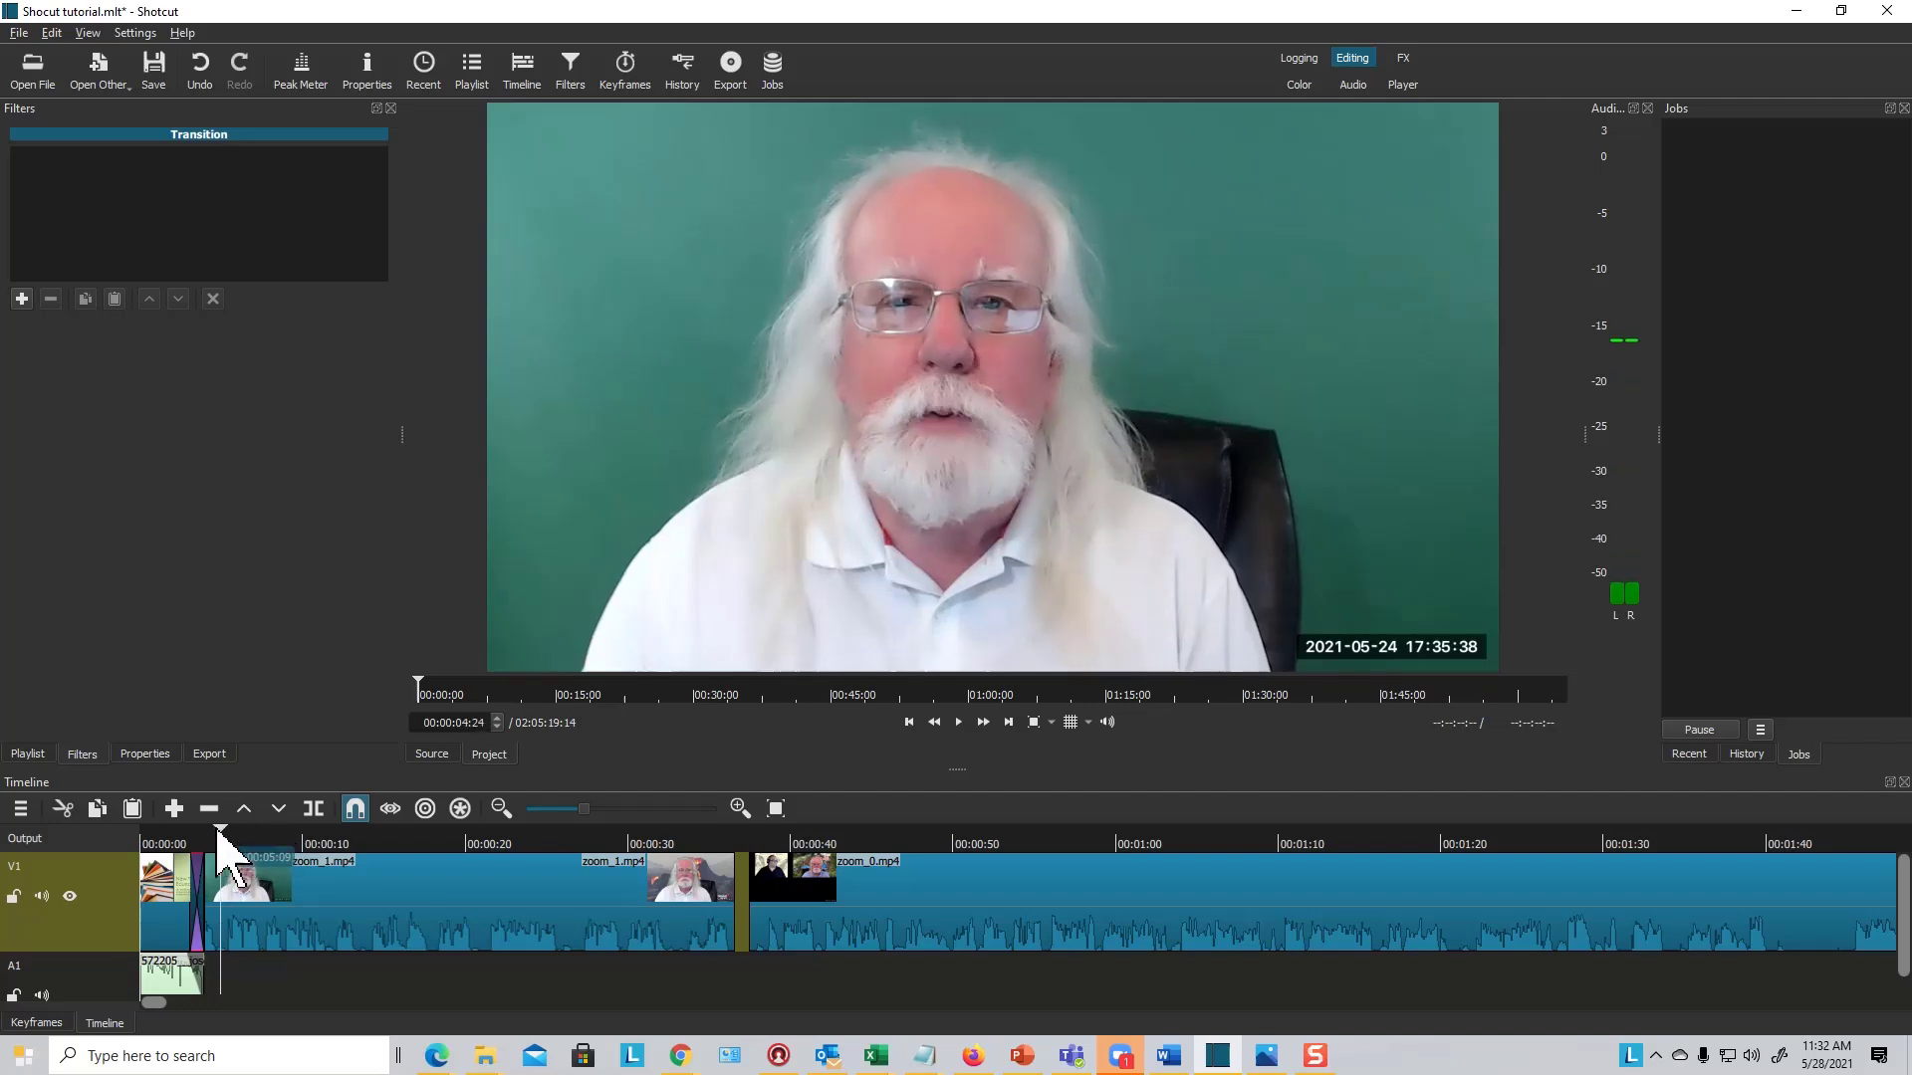
mouse_move(214, 842)
left_mouse_down()
mouse_move(178, 840)
mouse_move(217, 842)
left_mouse_up()
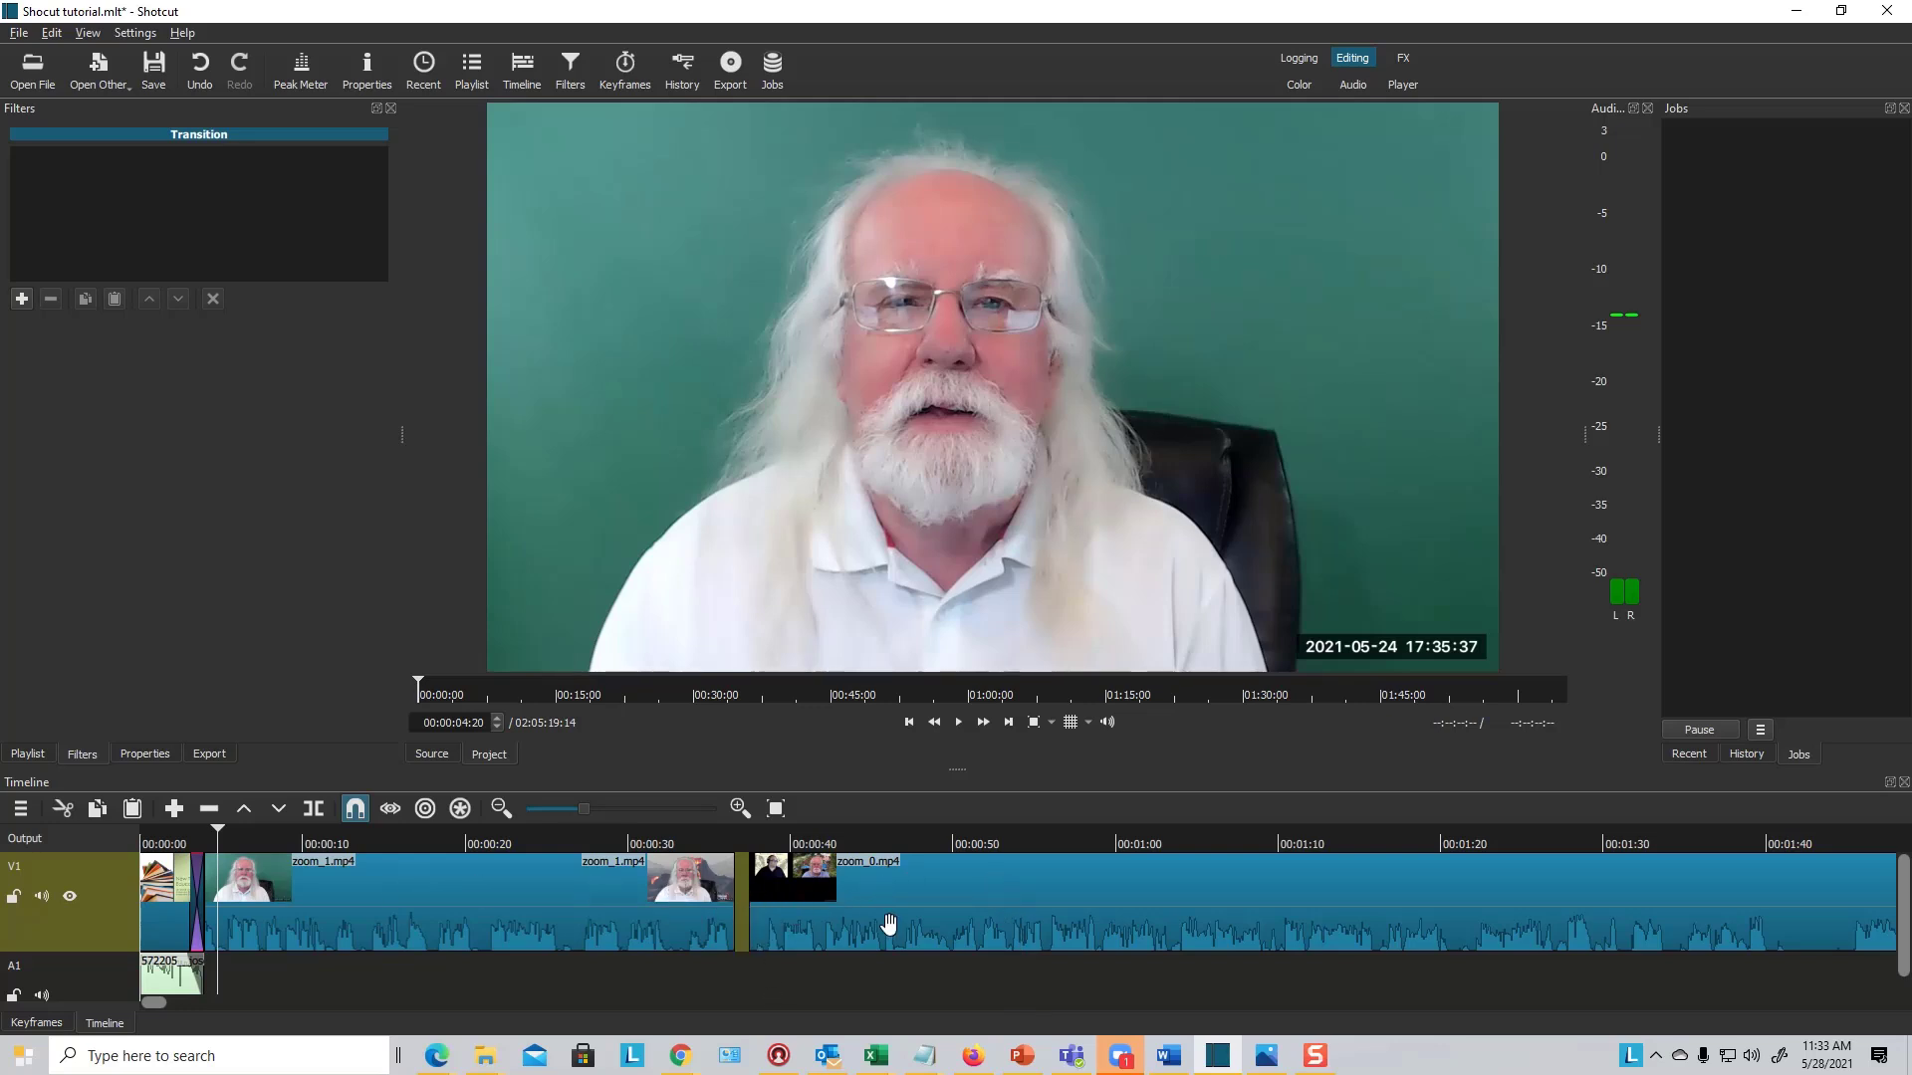
Close the gap between zoom_1.mp4 and zoom_0.mp4, and overlap the two clips by about 23 frames to create a transition.
left_click(934, 890)
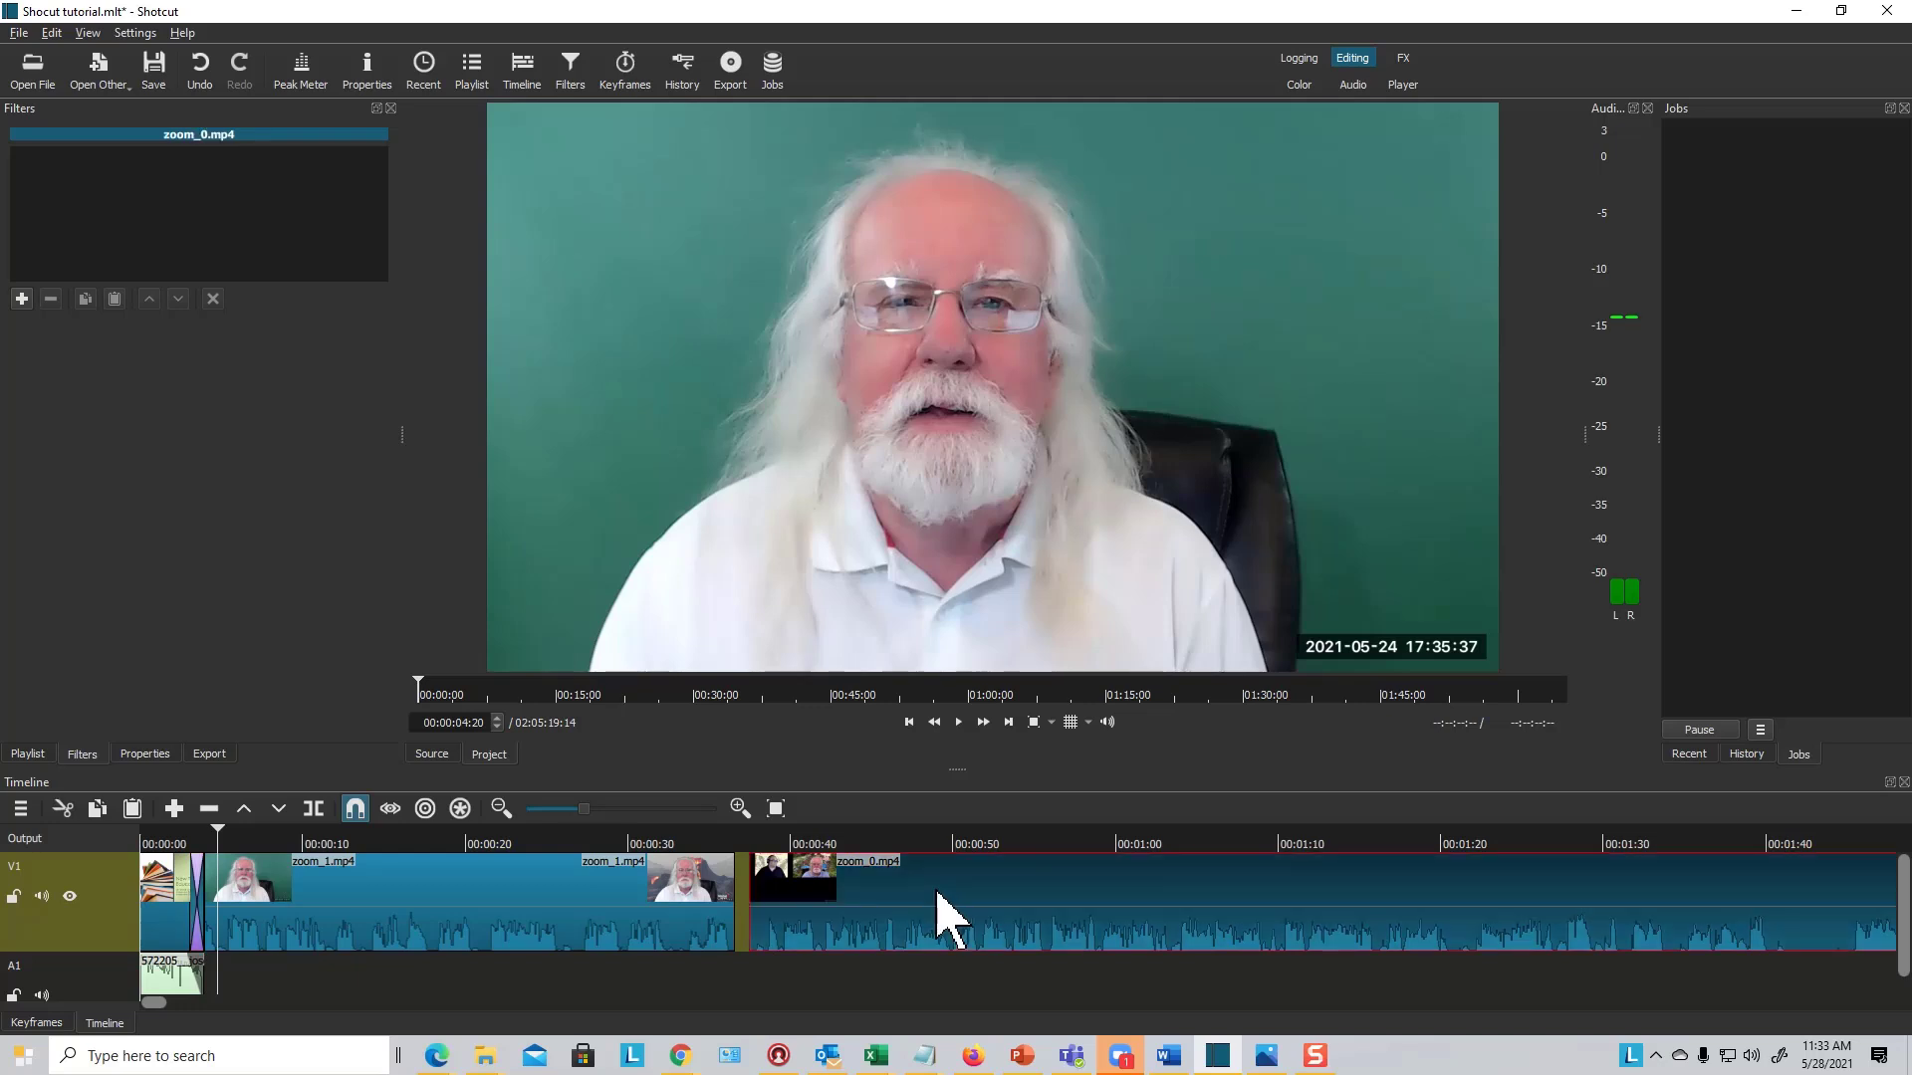
left_click_drag(922, 900, 903, 884)
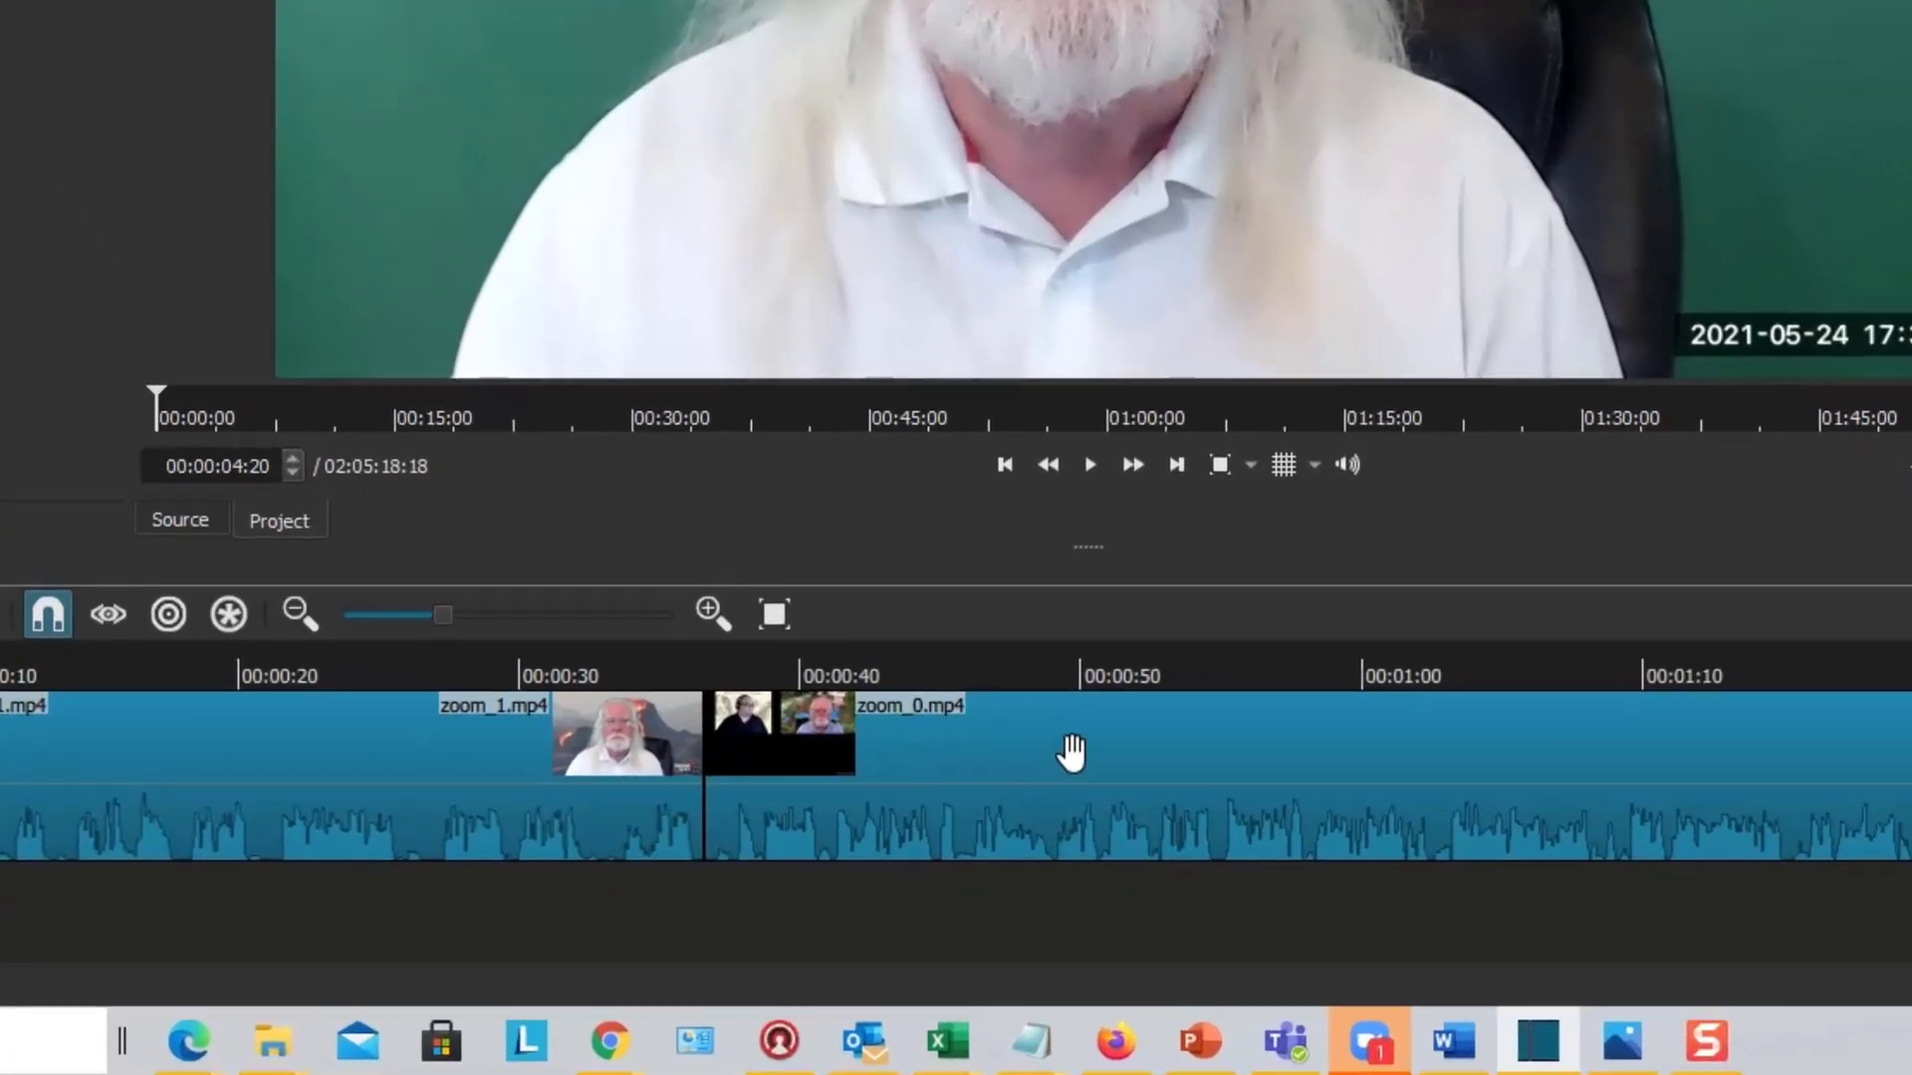
left_click(1072, 753)
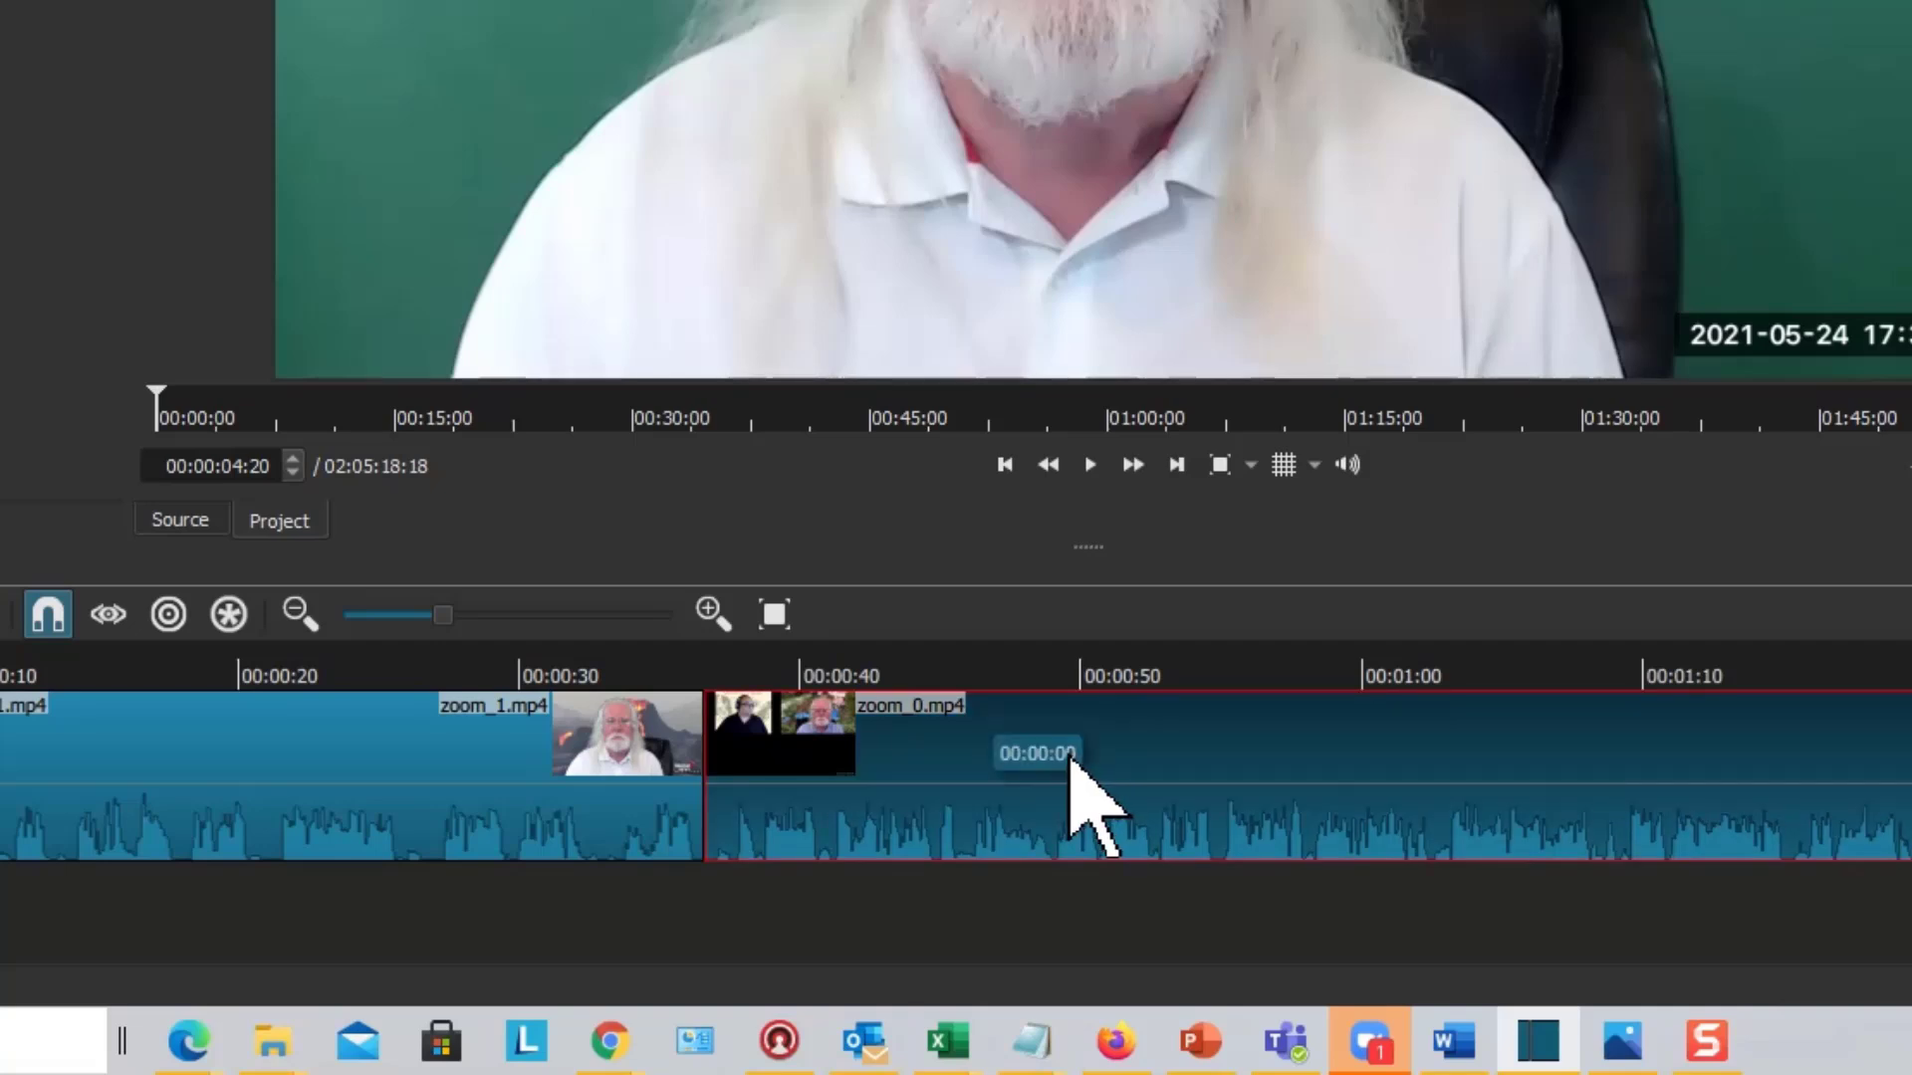
left_click_drag(1062, 757, 1029, 759)
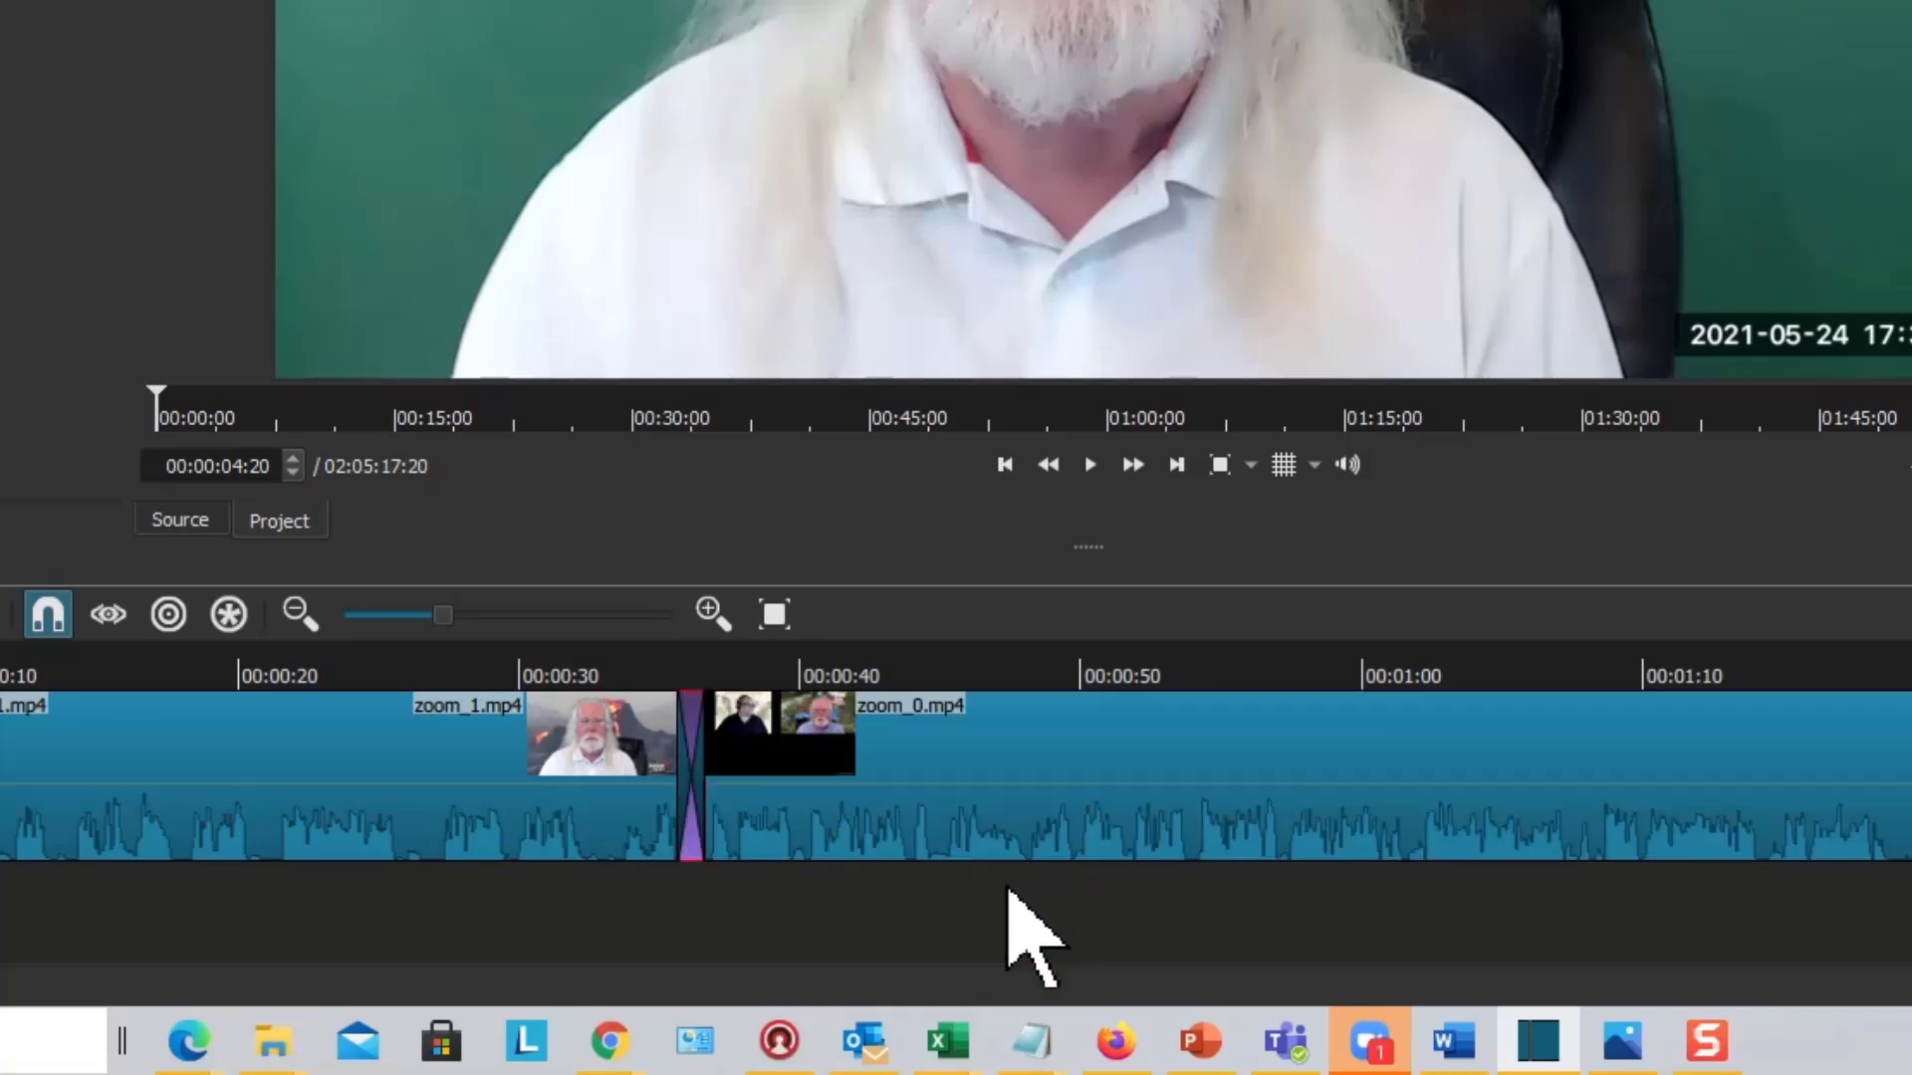
Change the video transition between zoom_1.mp4 and zoom_0.mp4 to Iris Circle, and play across it.
right_click(688, 749)
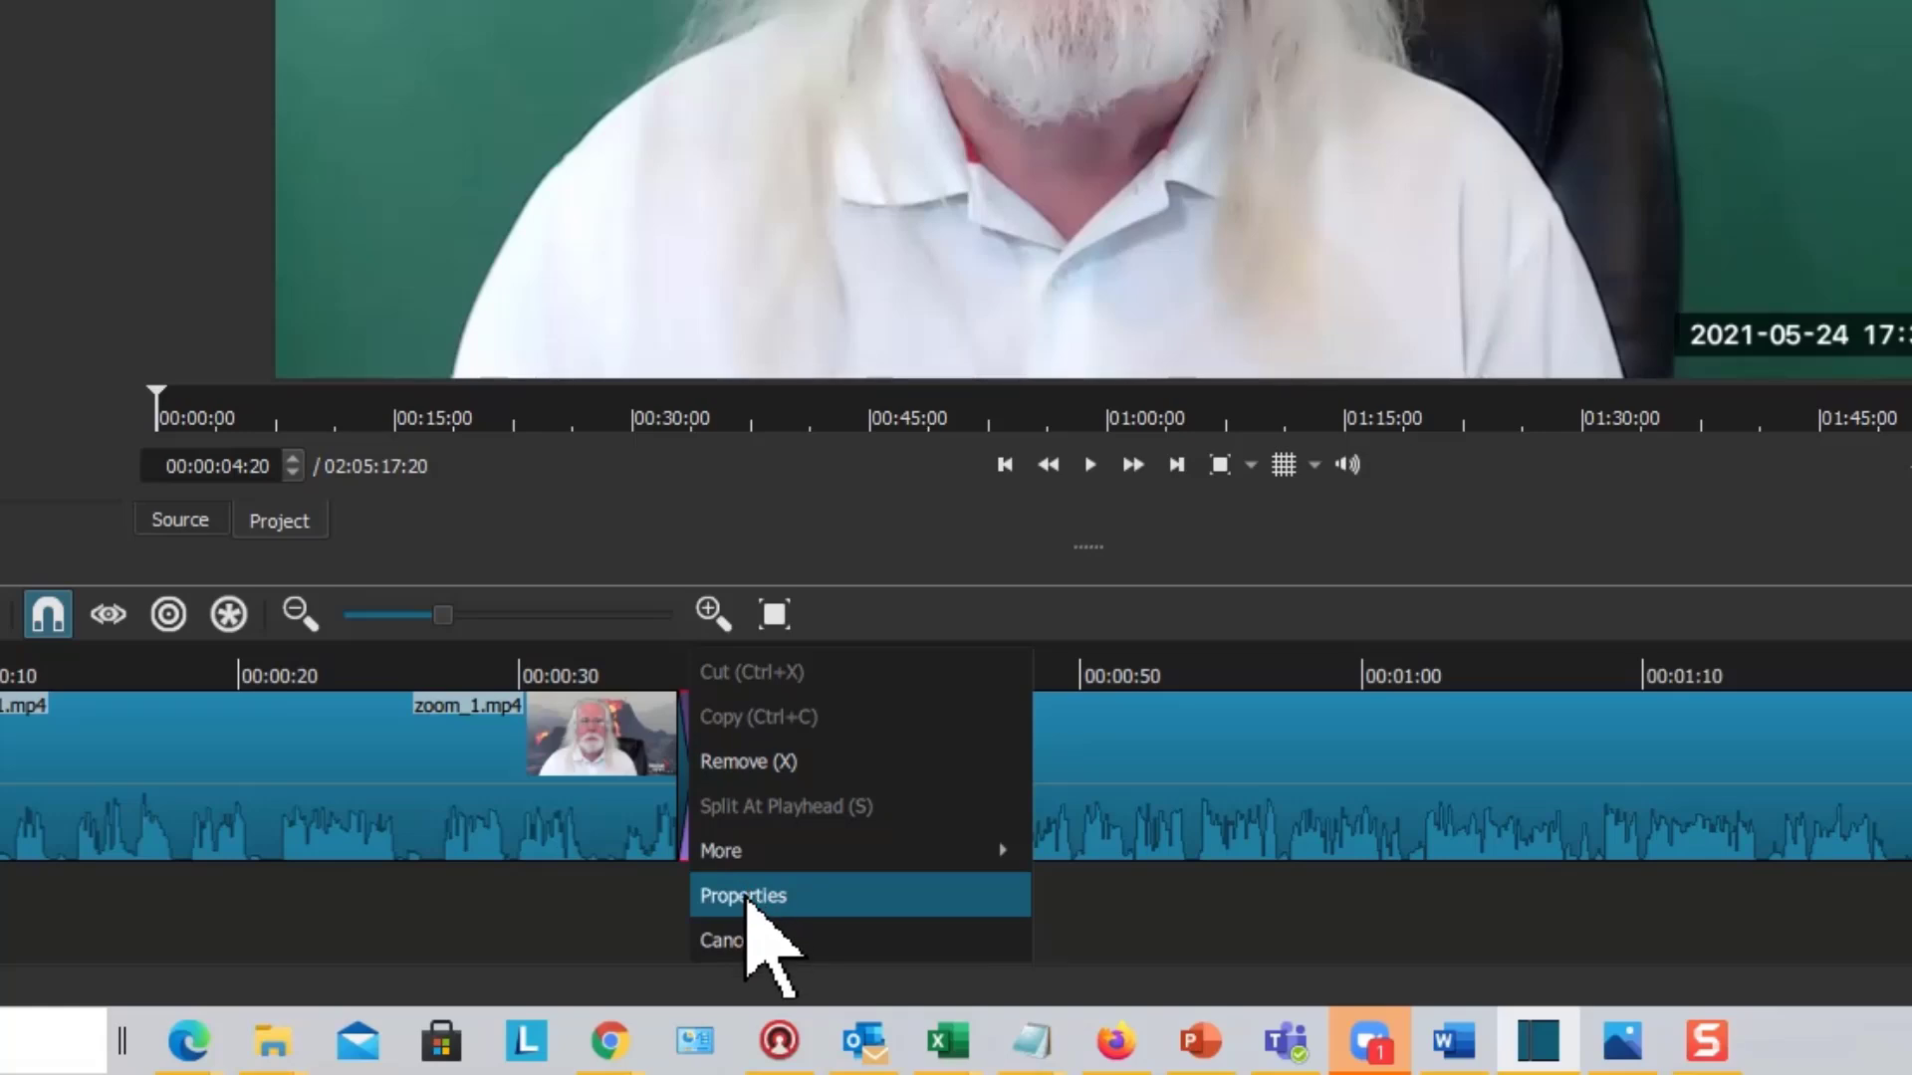
left_click(755, 901)
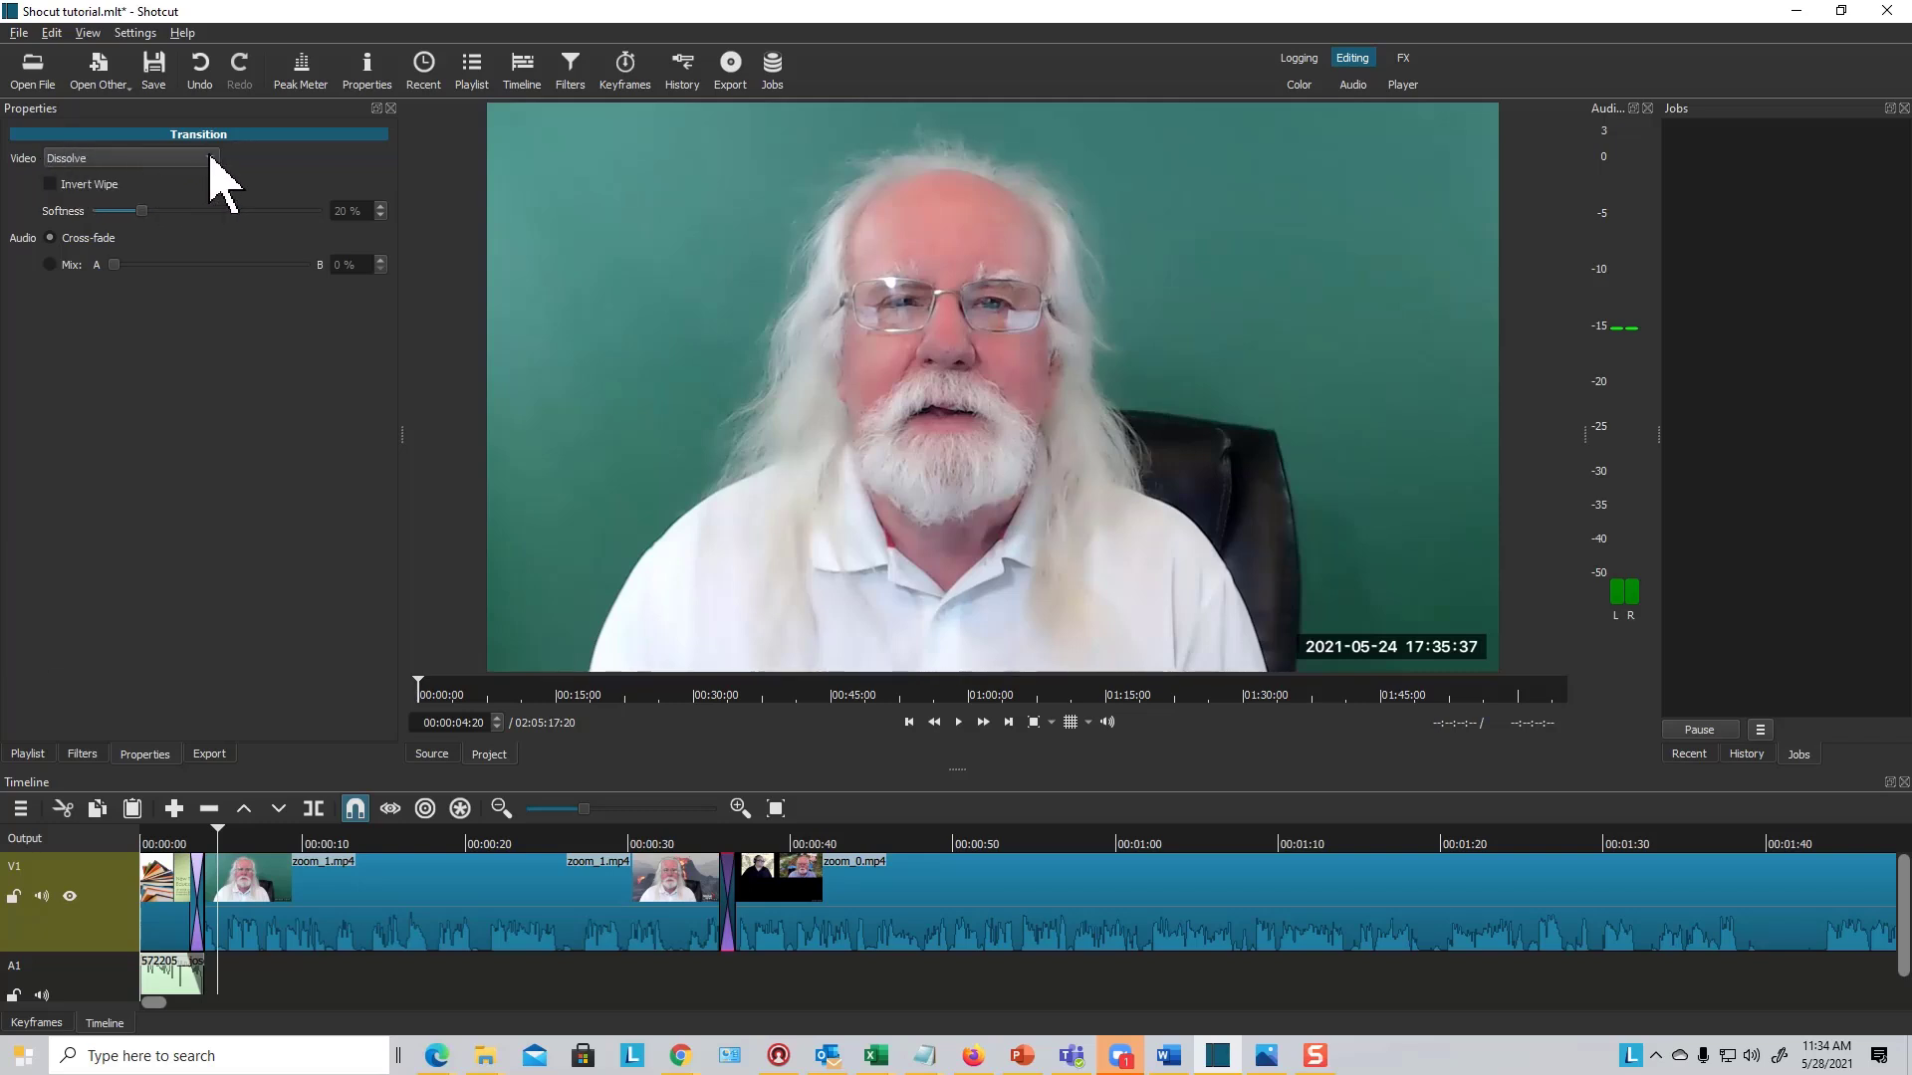
left_click(210, 158)
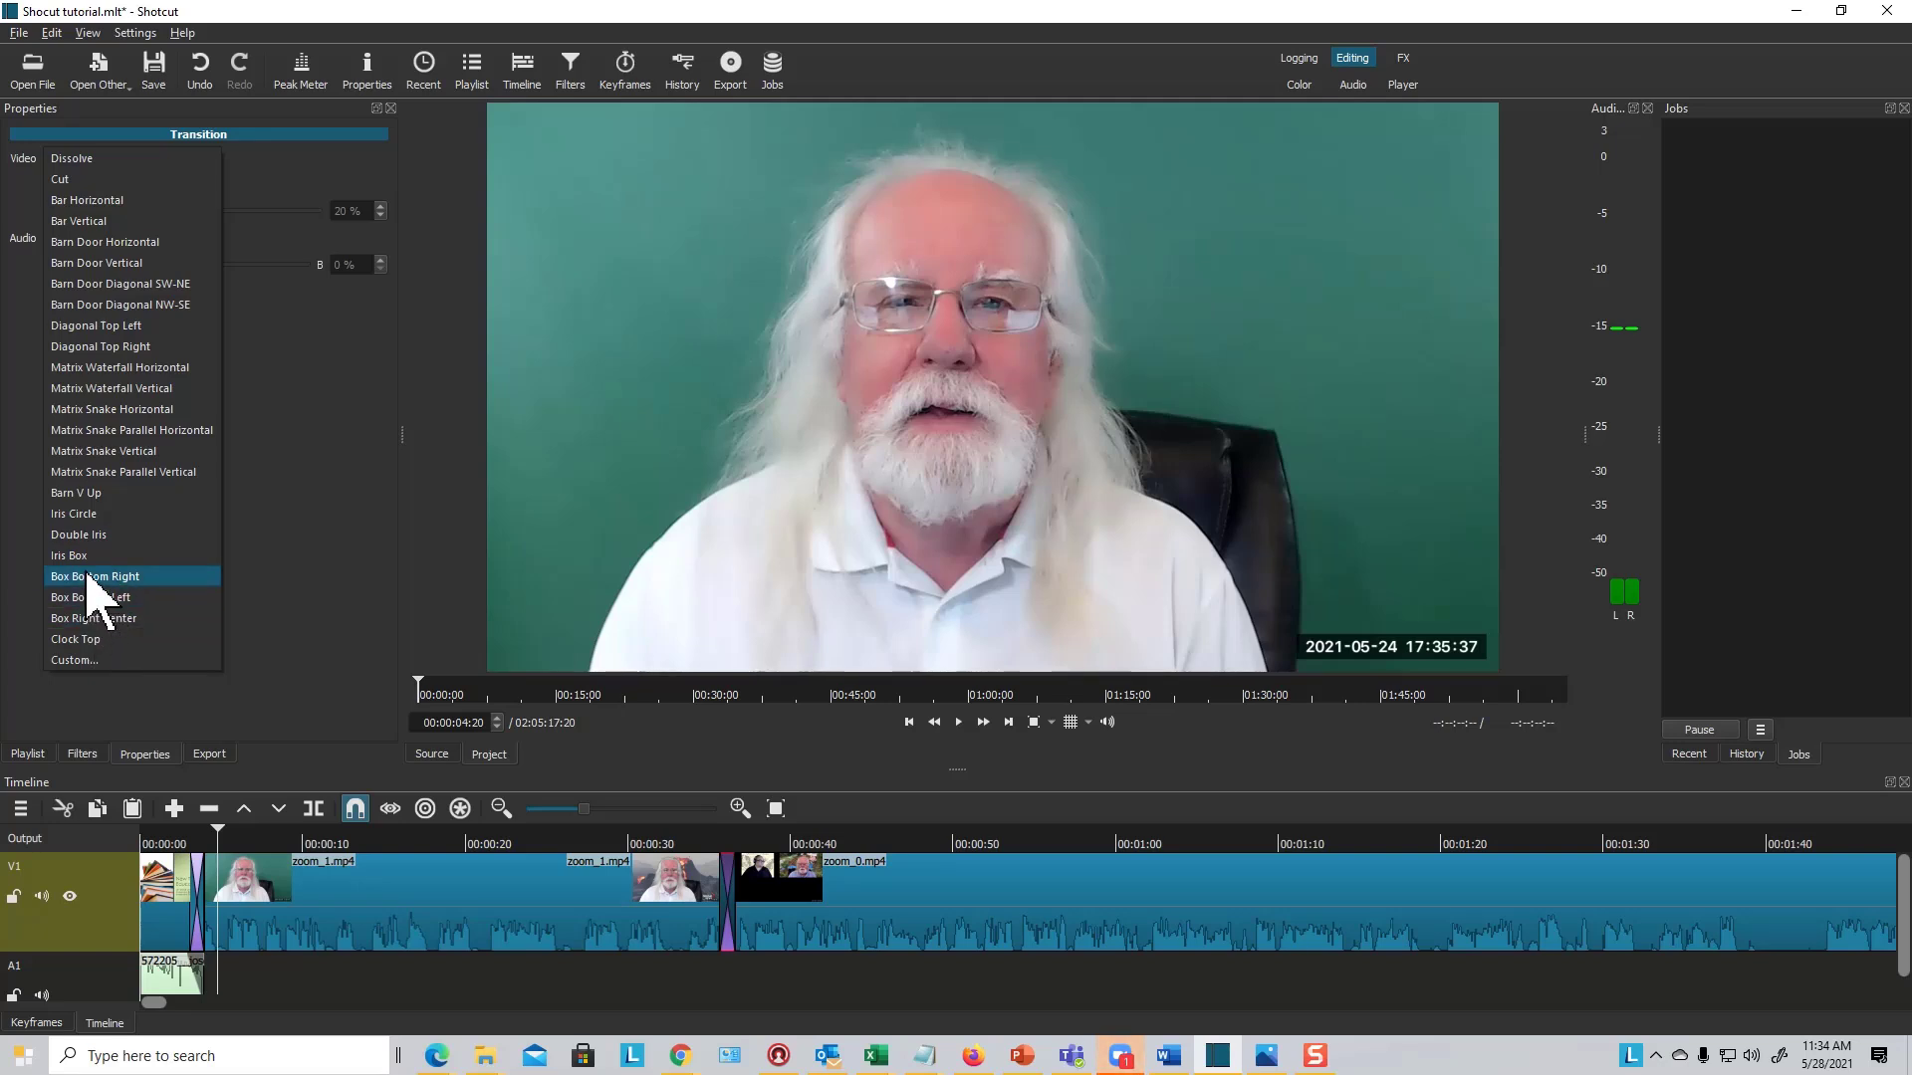
left_click(80, 513)
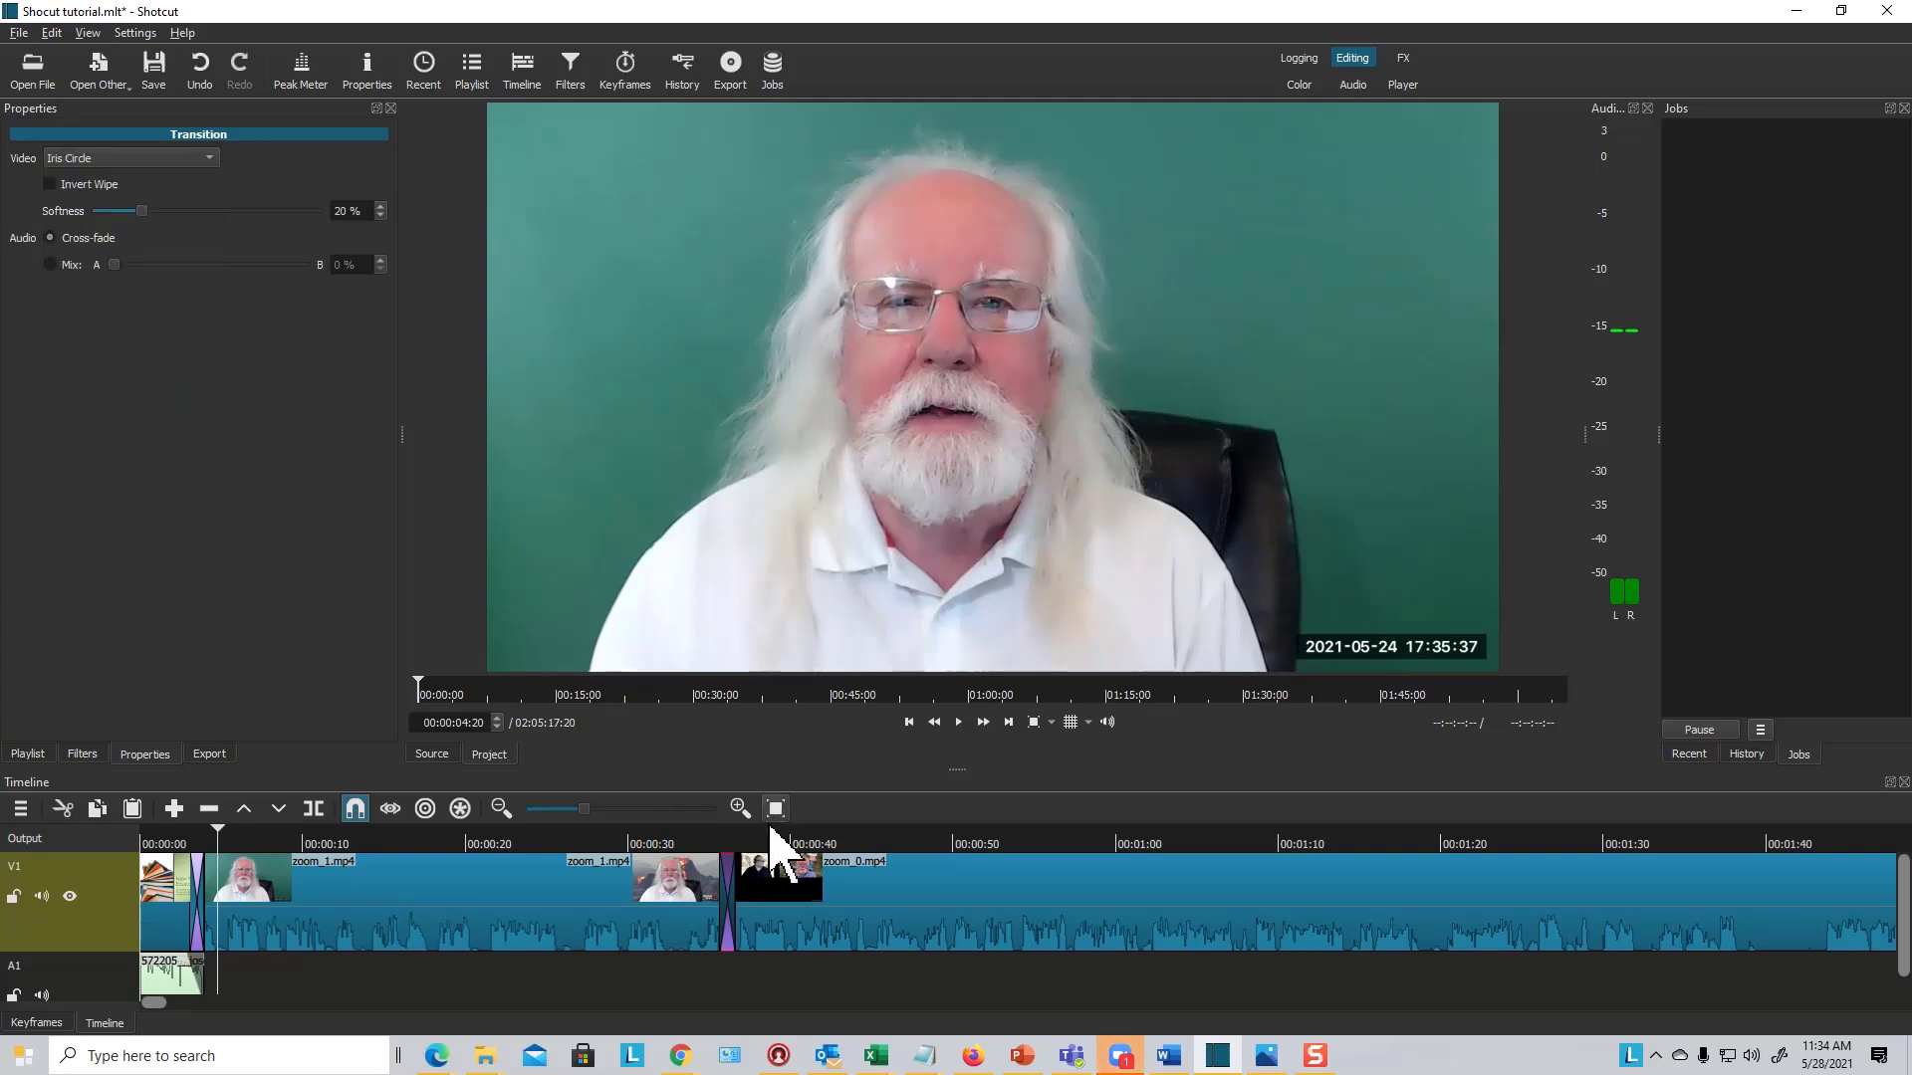
left_click(699, 846)
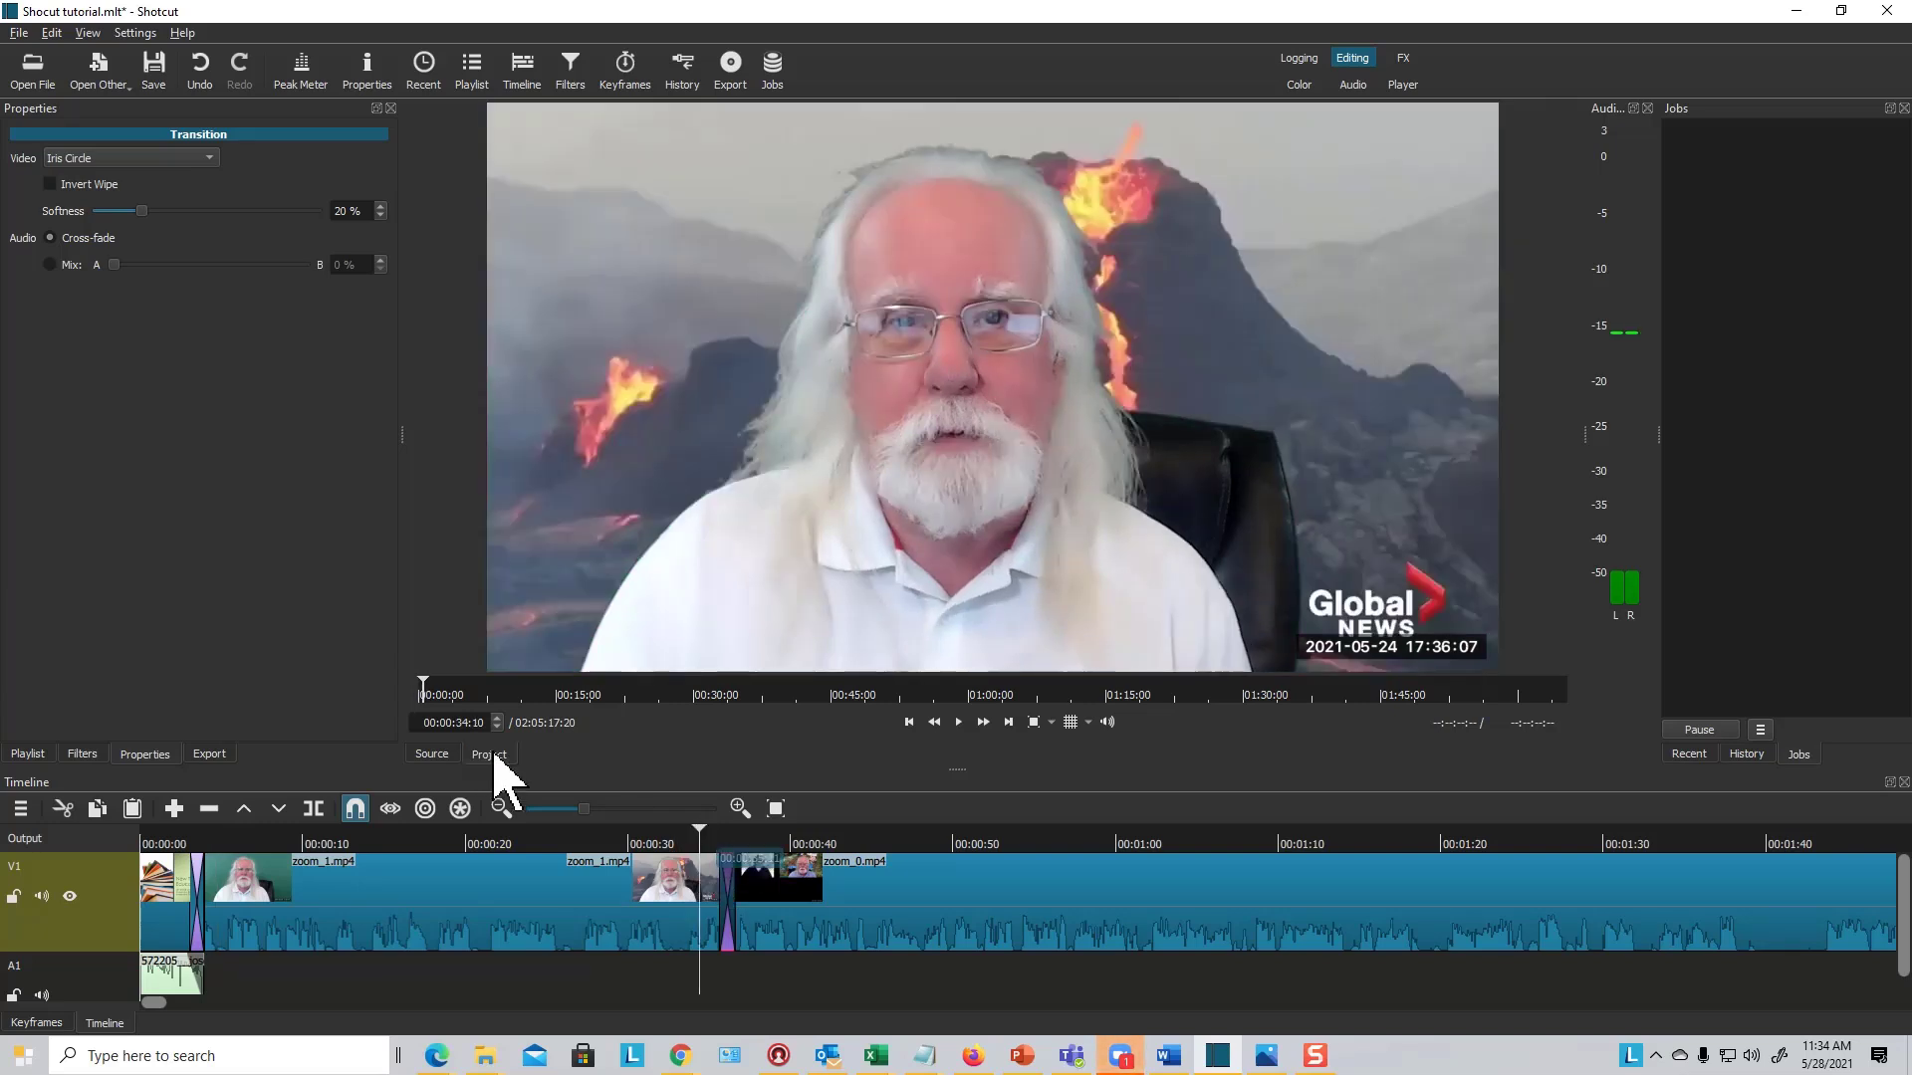
left_click(958, 722)
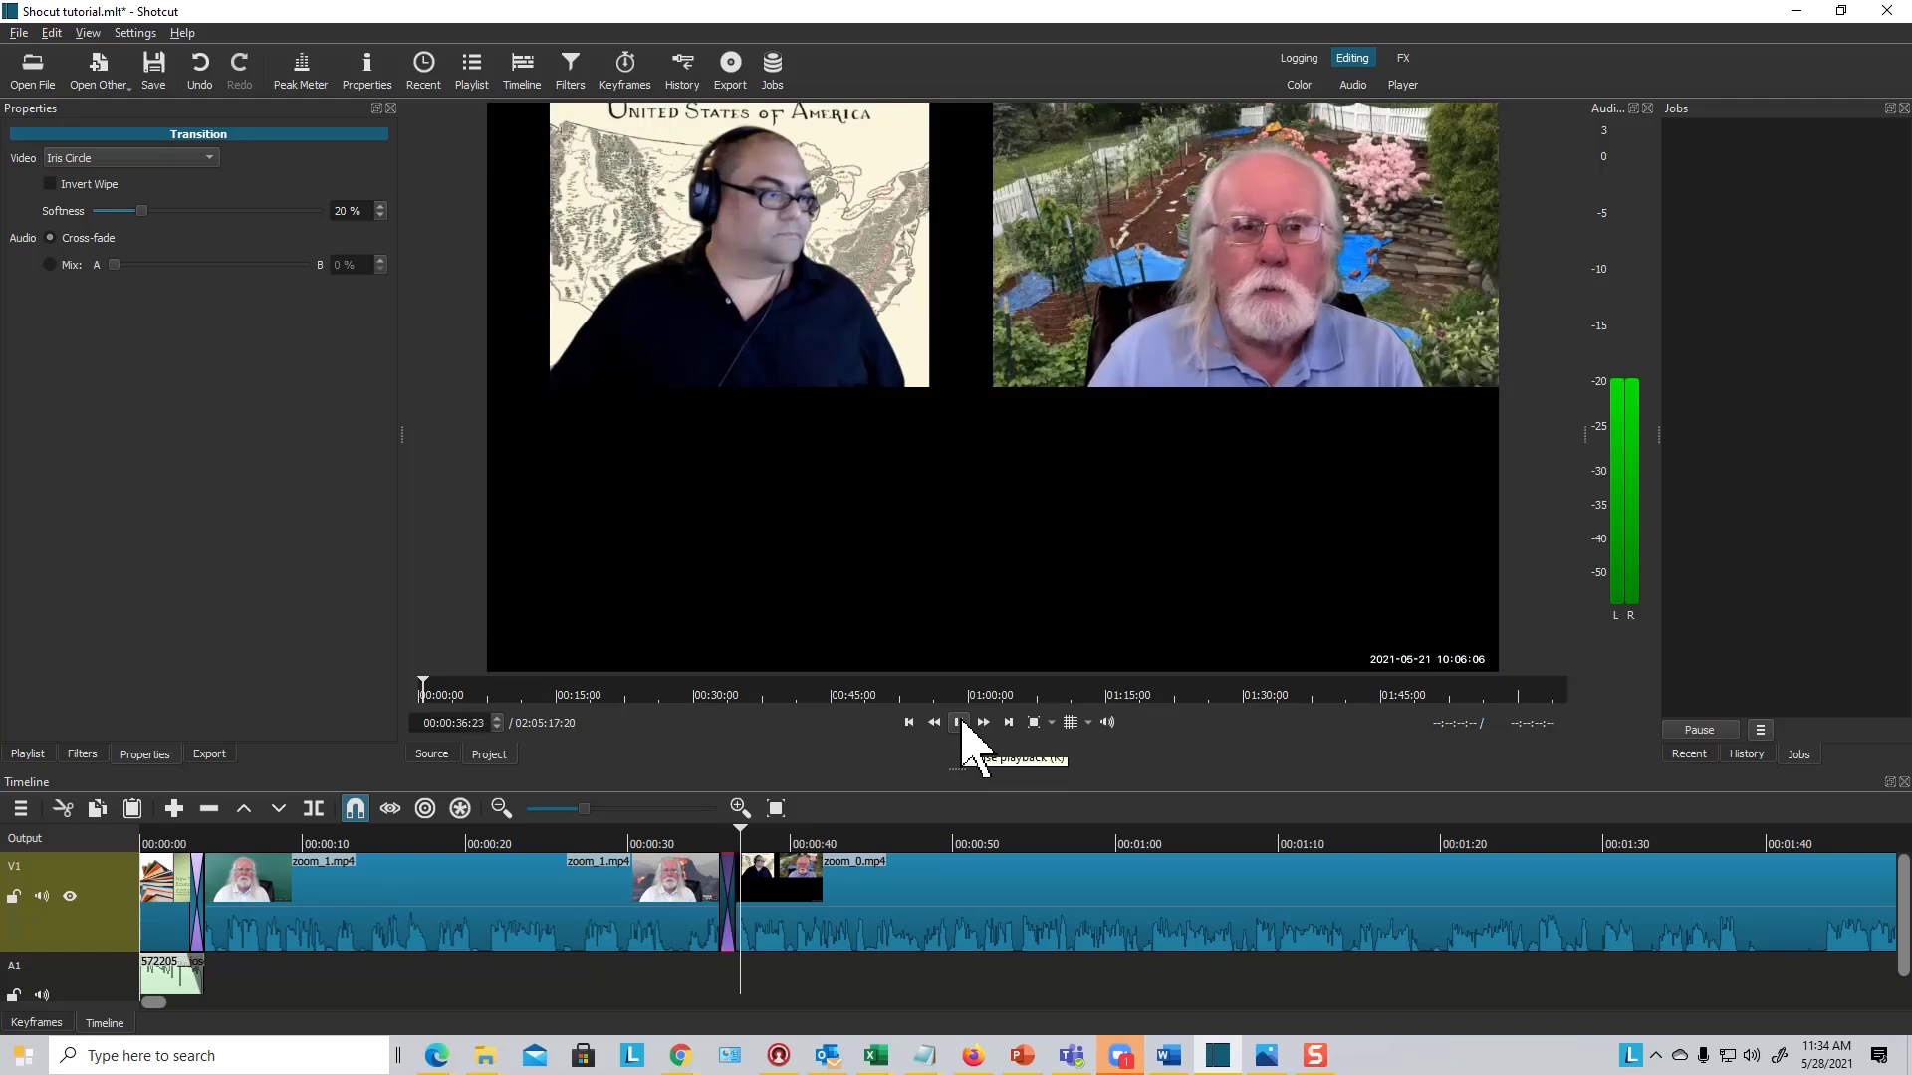
left_click(959, 723)
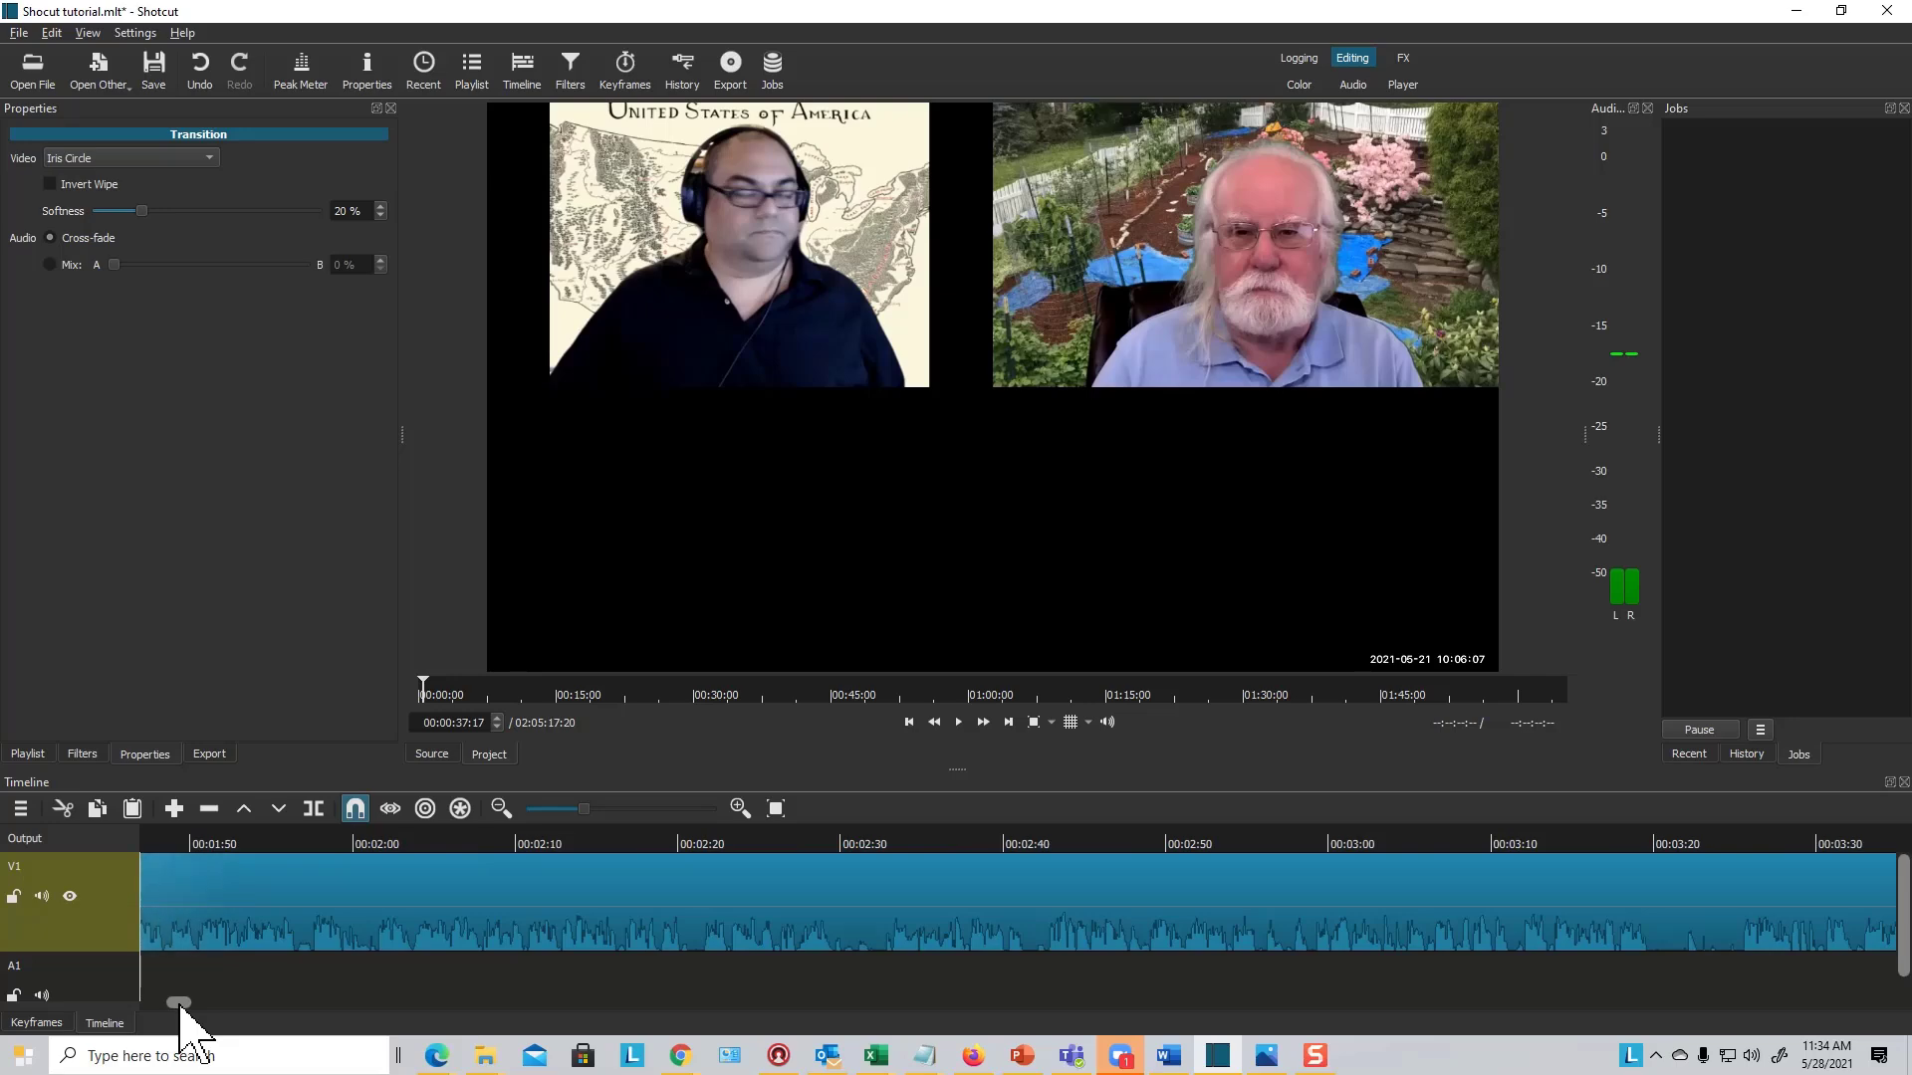
mouse_move(137, 1011)
left_mouse_down()
mouse_move(732, 1005)
mouse_move(150, 1003)
left_mouse_up()
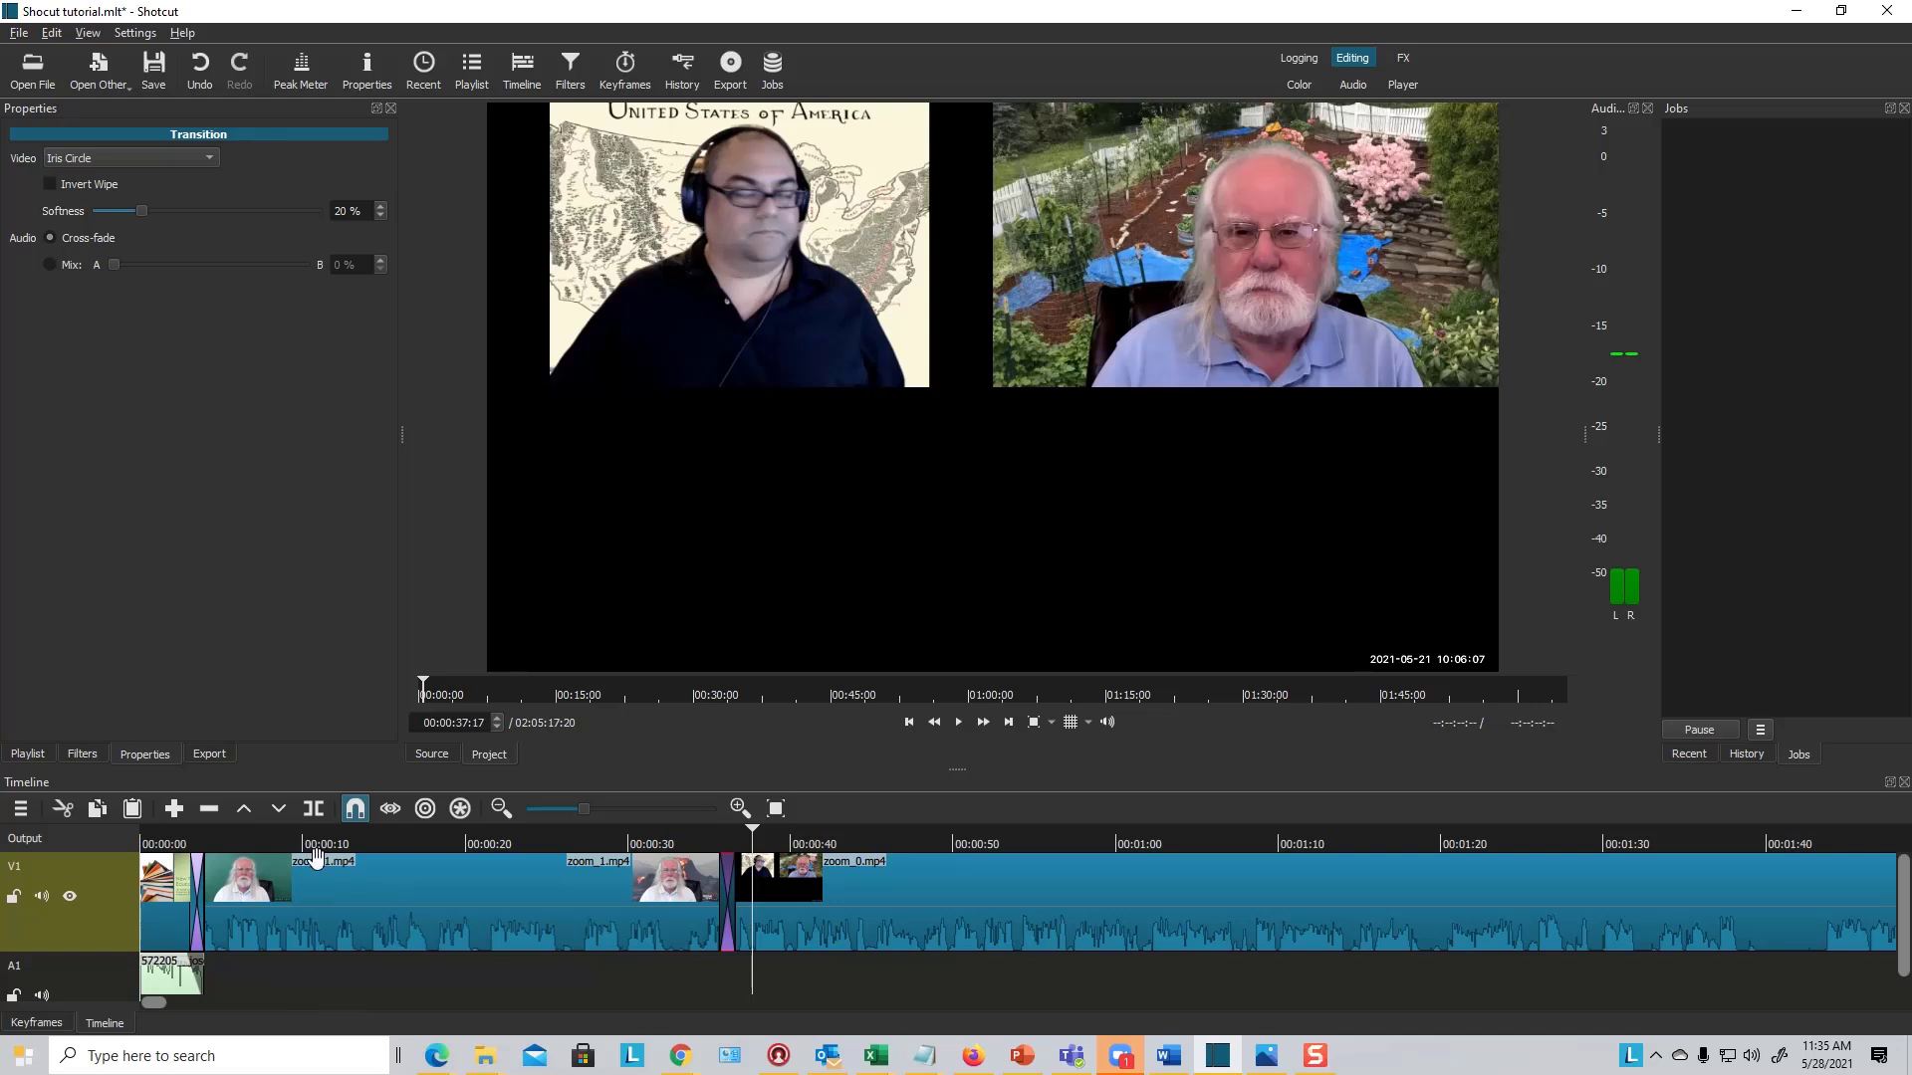
Export the timeline with the default preset as Shocut tutorial.mp4 in the Videos folder.
left_click(732, 68)
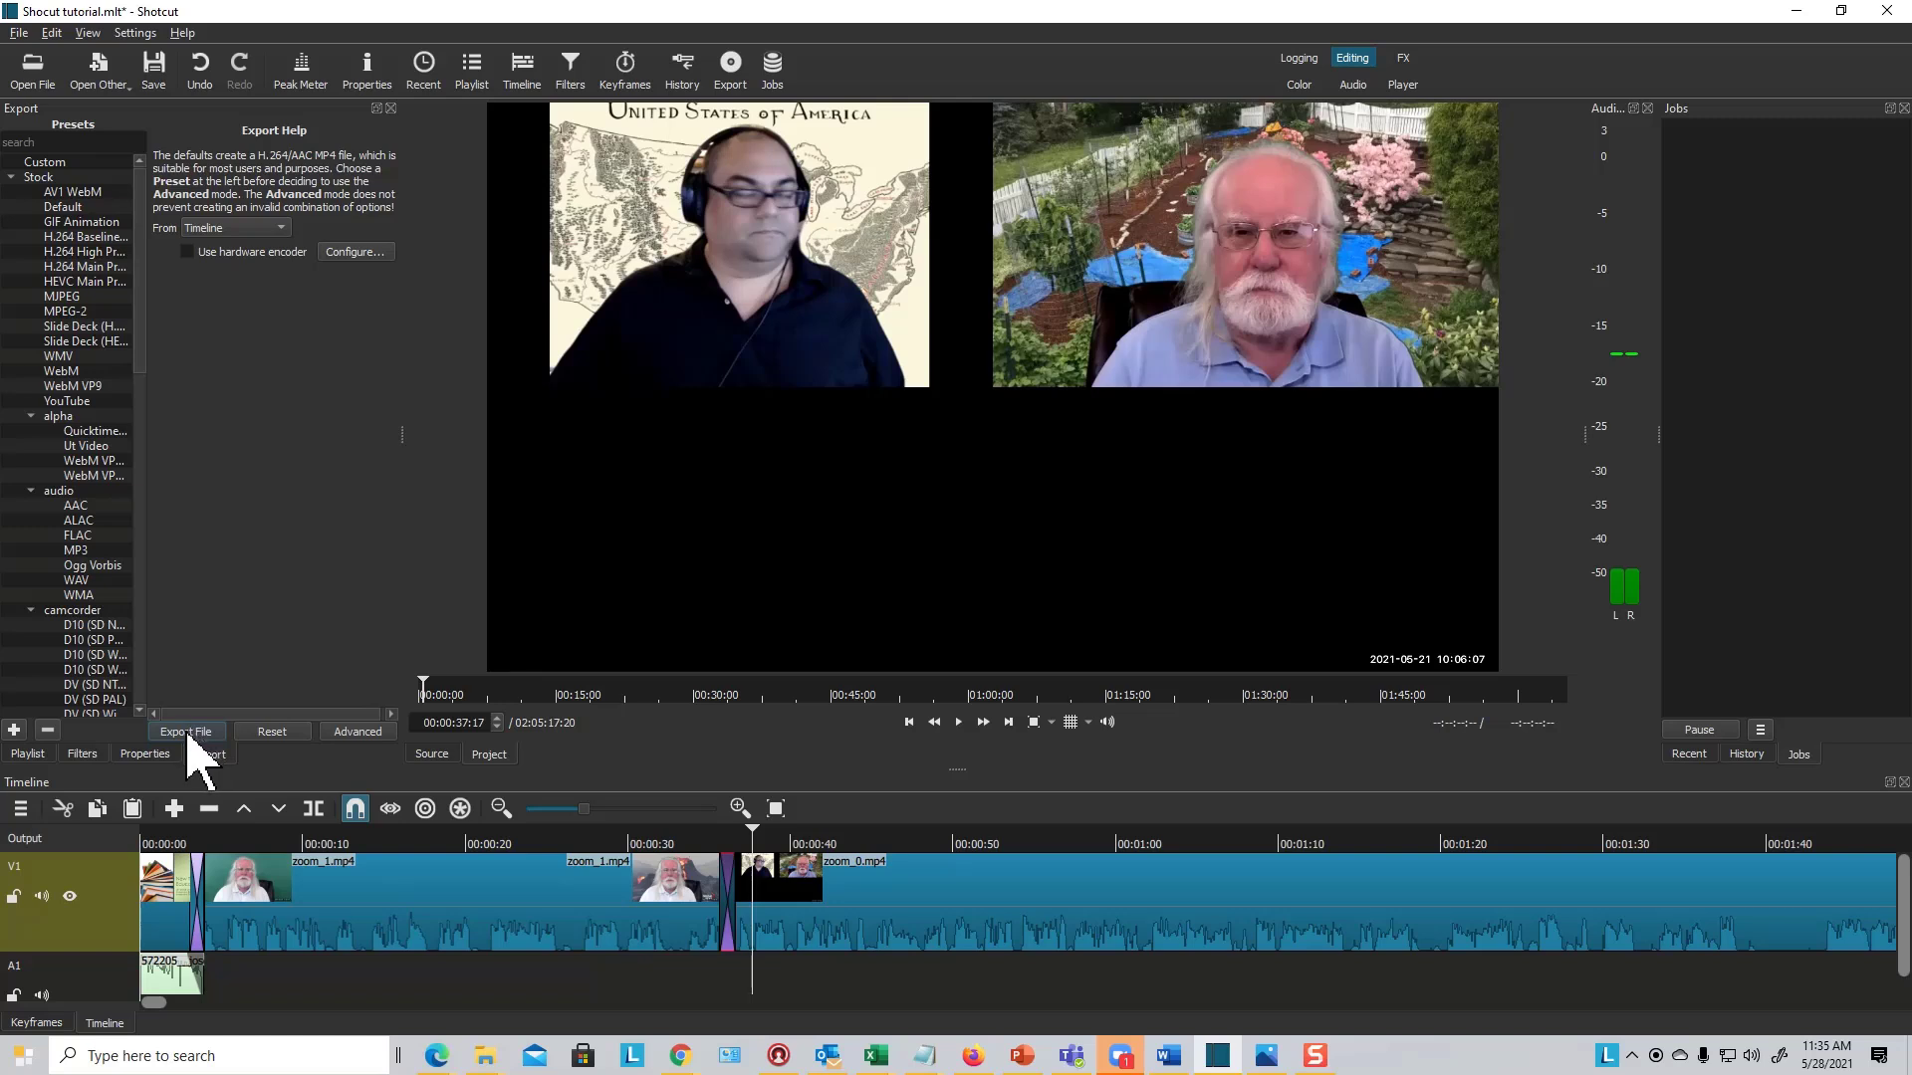
left_click(189, 739)
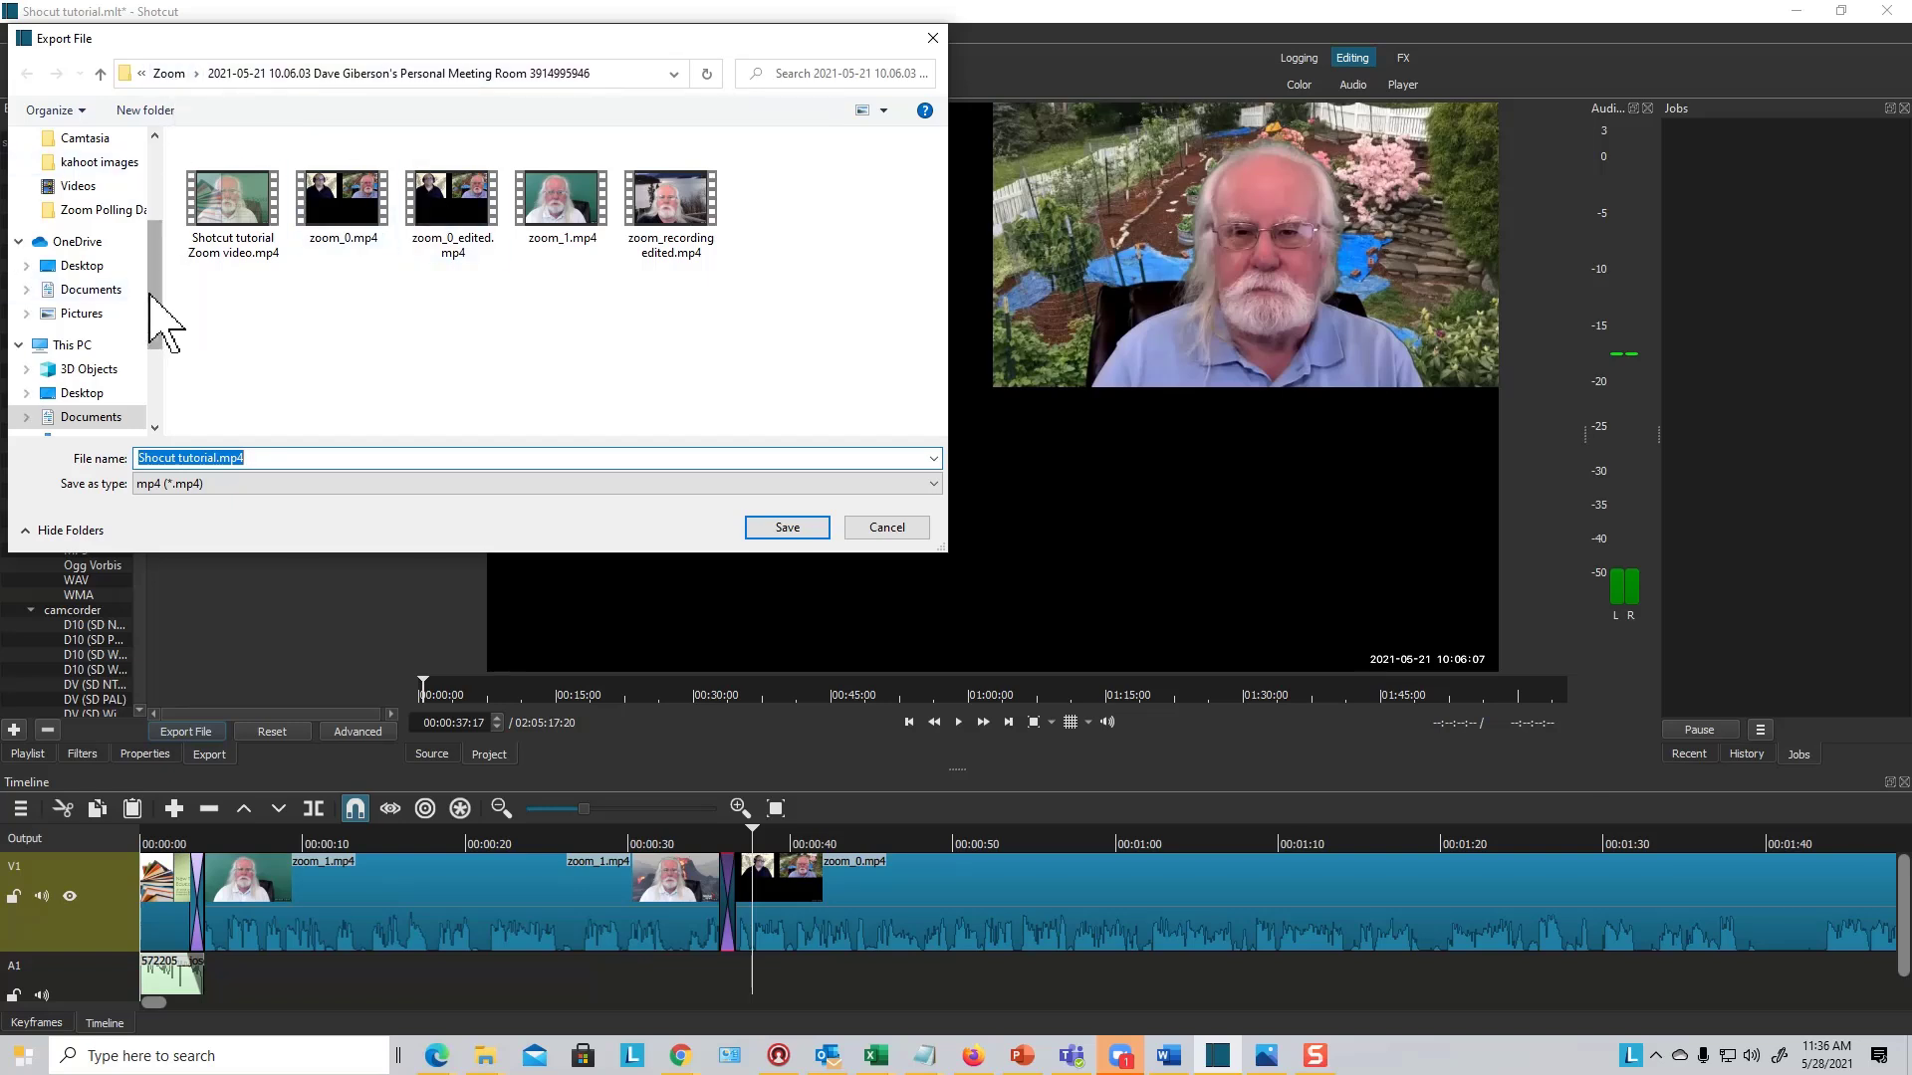
left_click_drag(153, 290, 161, 209)
left_click(78, 369)
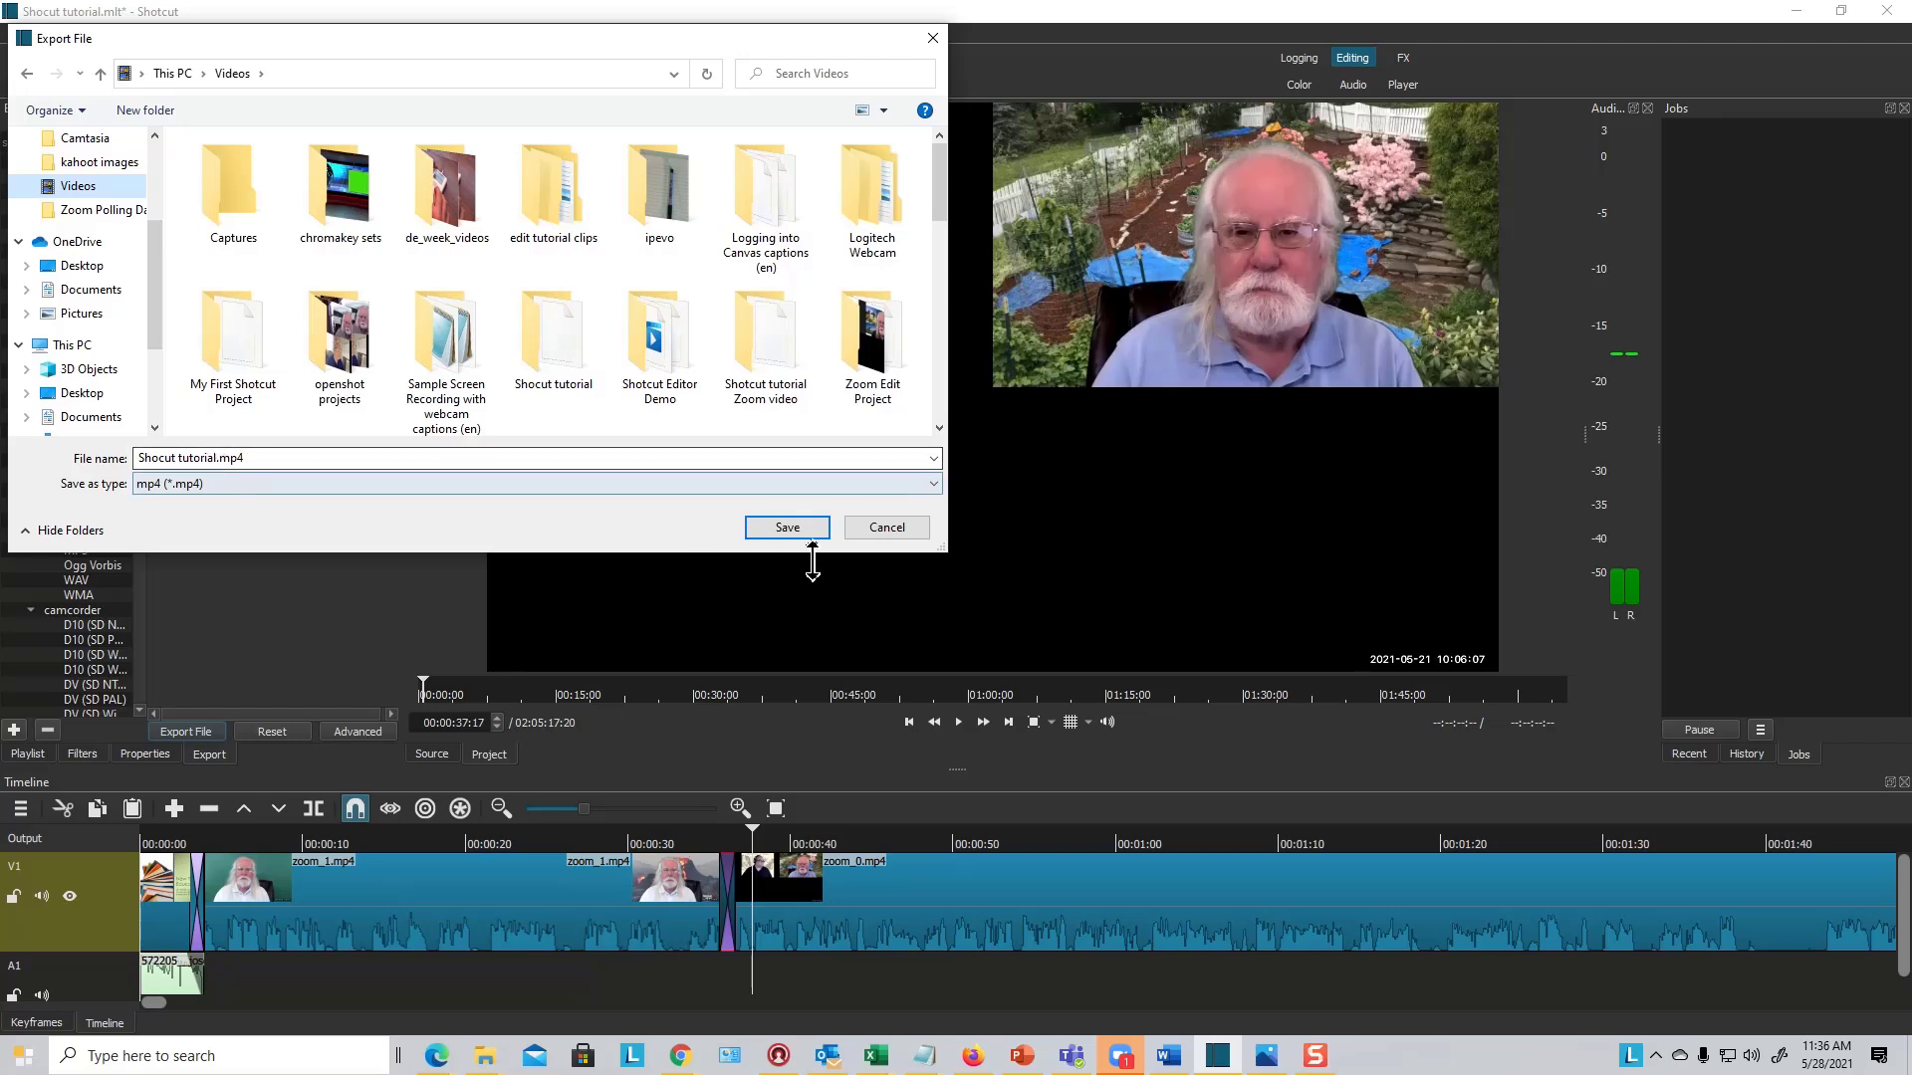
left_click(792, 529)
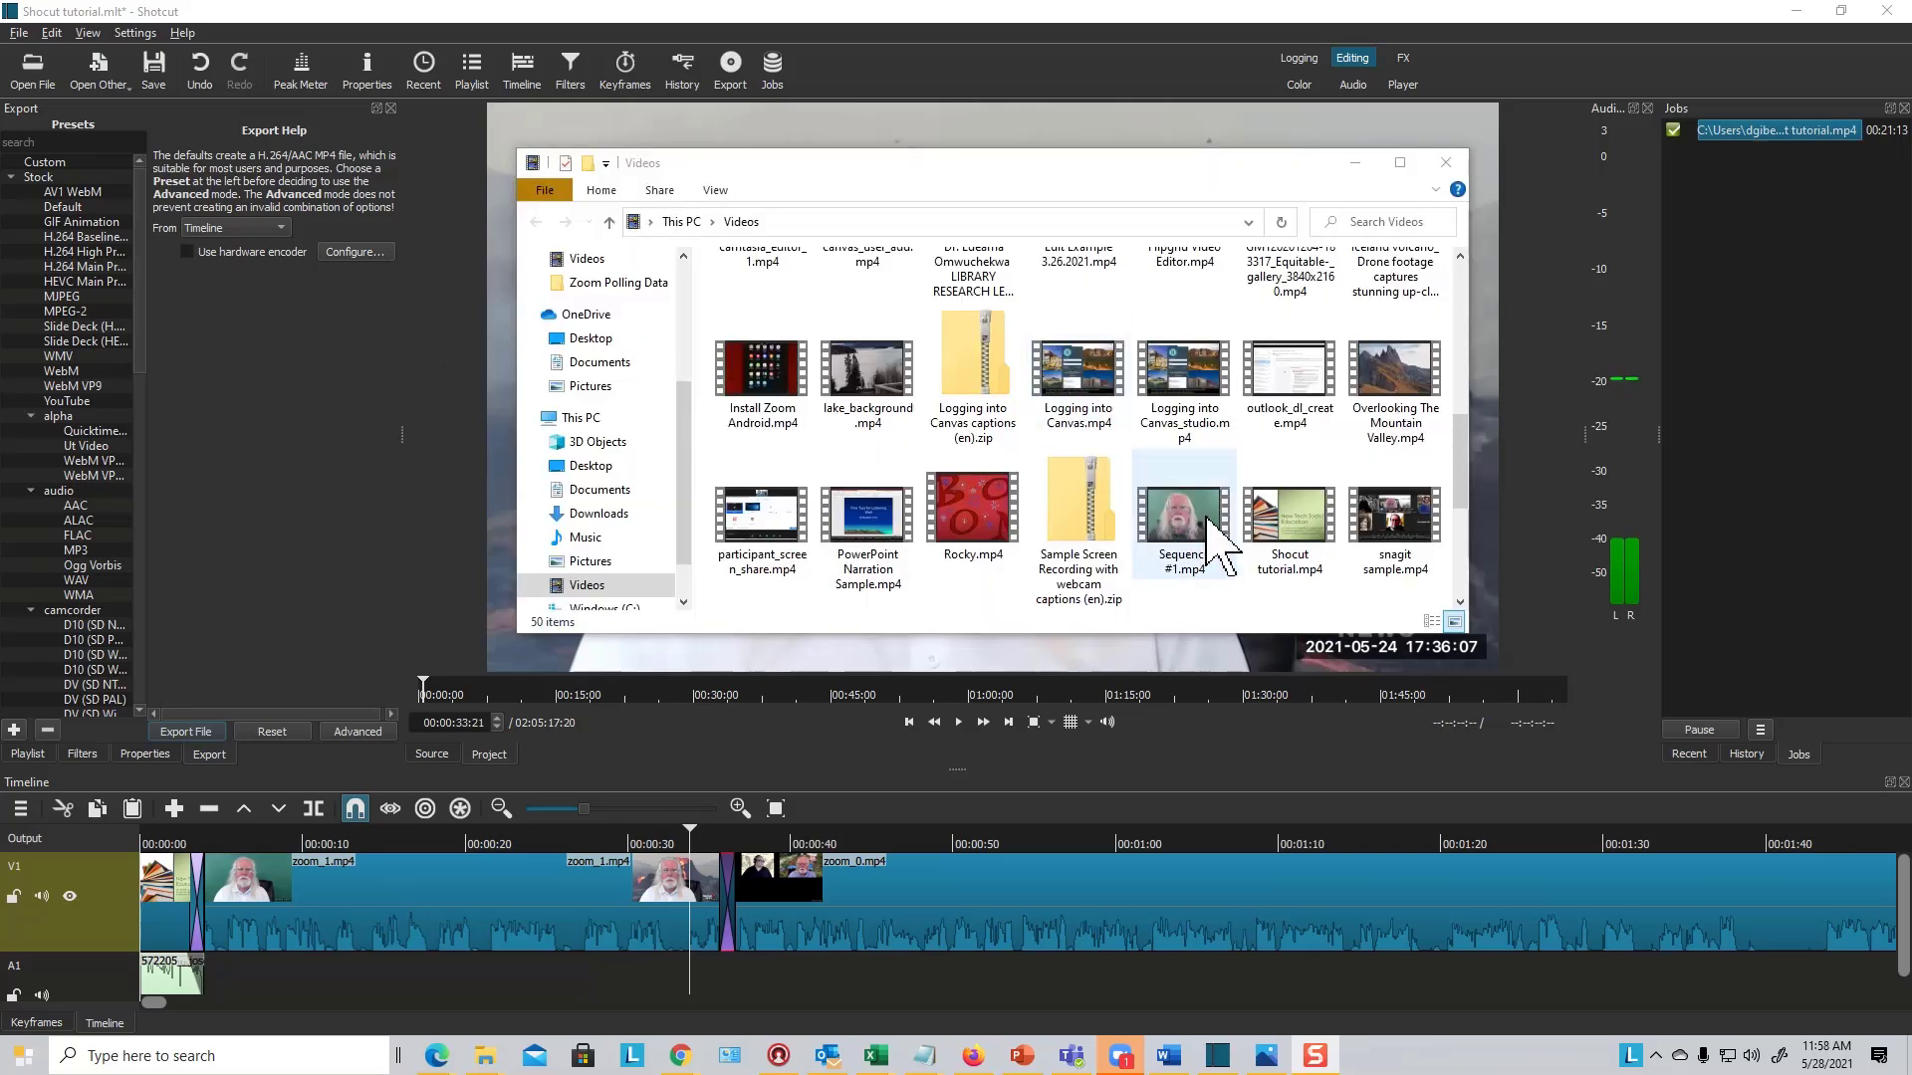
Play the exported Shocut tutorial.mp4 from the Videos folder in the media player, pause it, and return to Shotcut.
double_click(1291, 528)
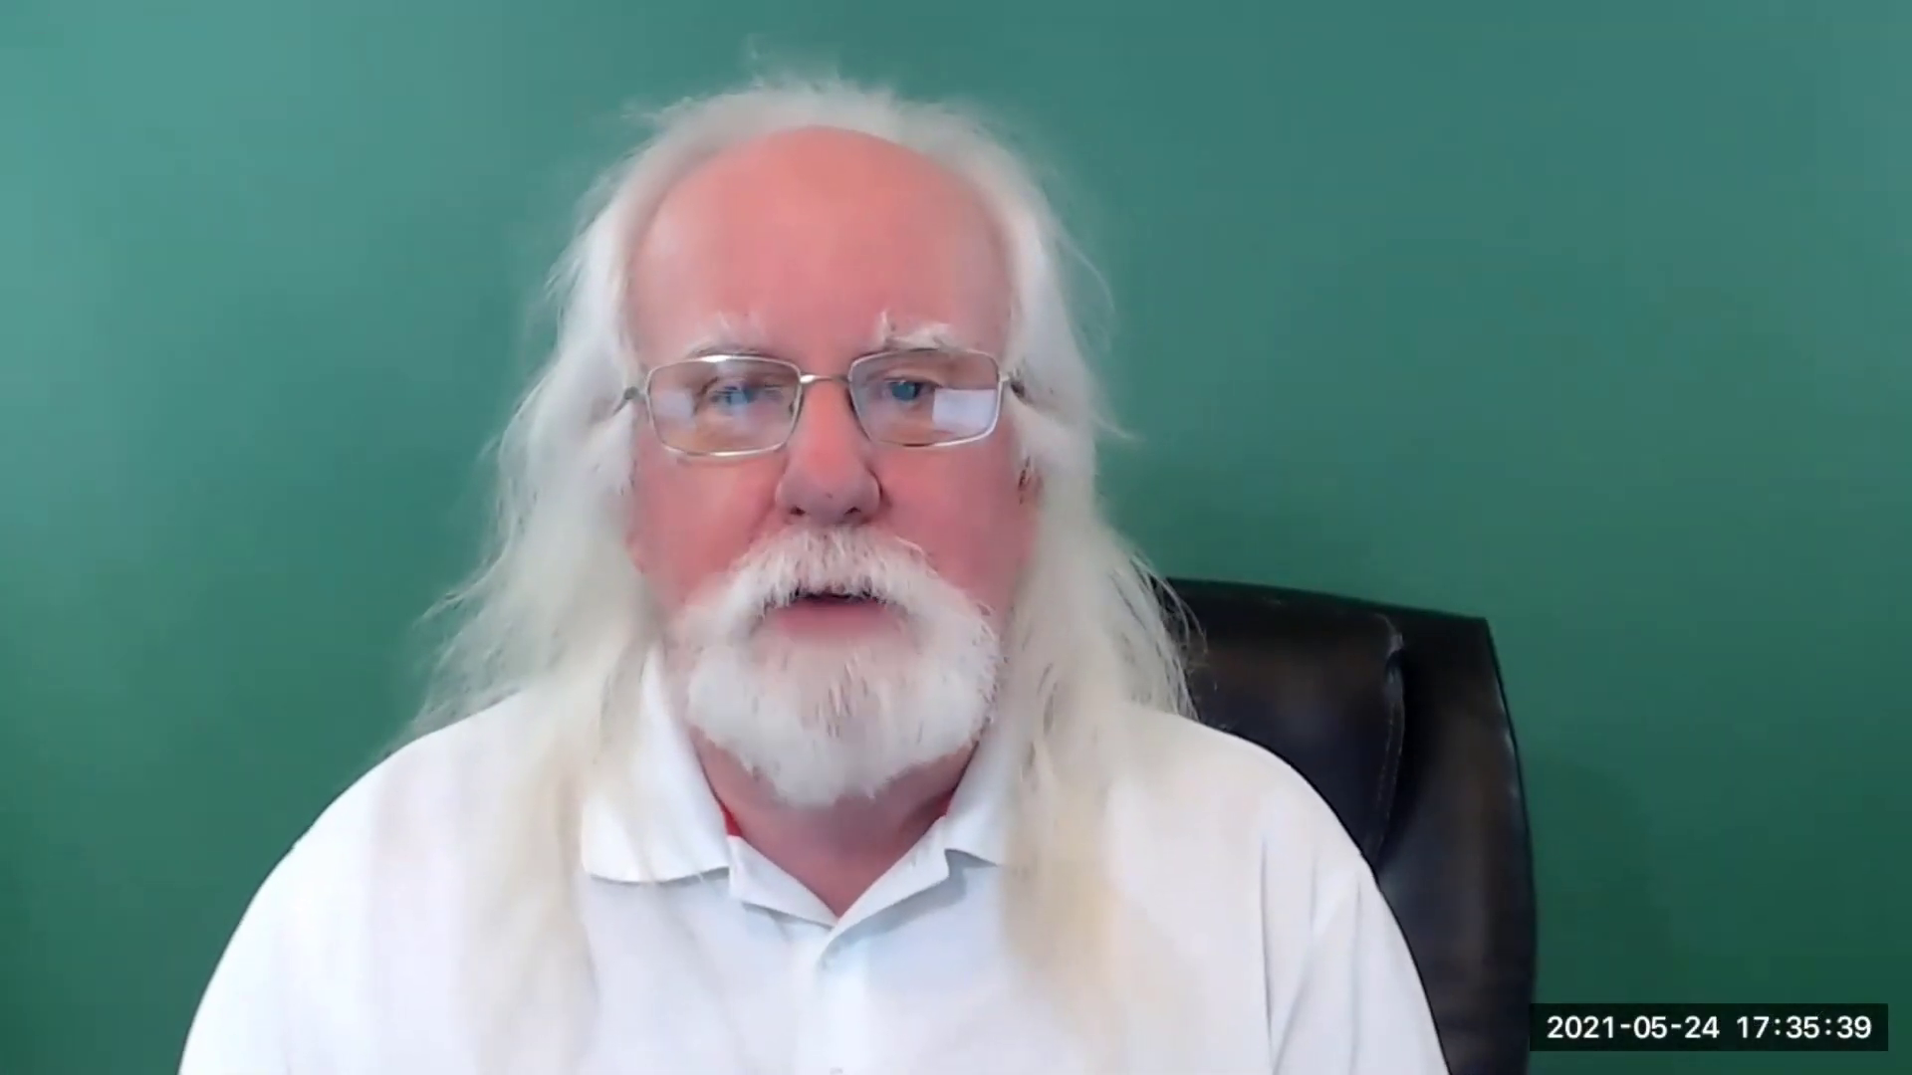
mouse_move(1239, 558)
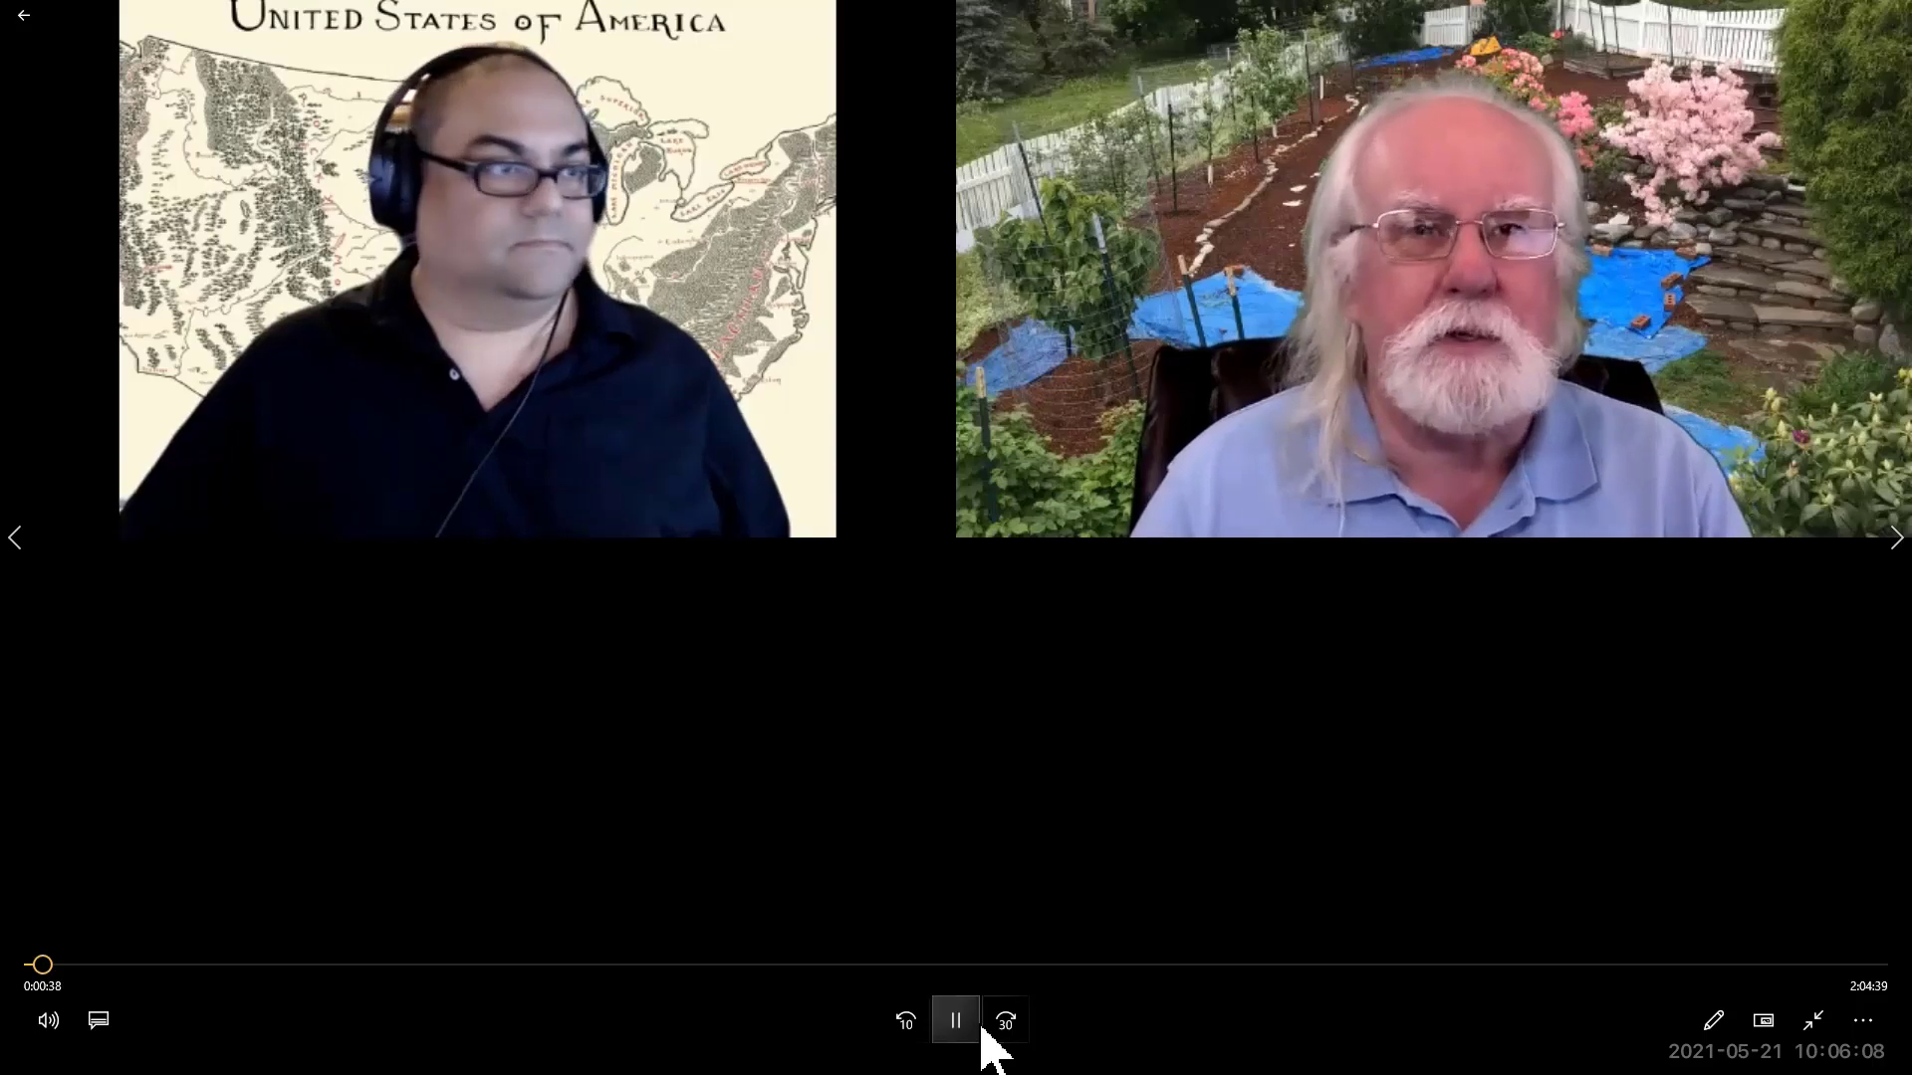
left_click(948, 1030)
key("Escape")
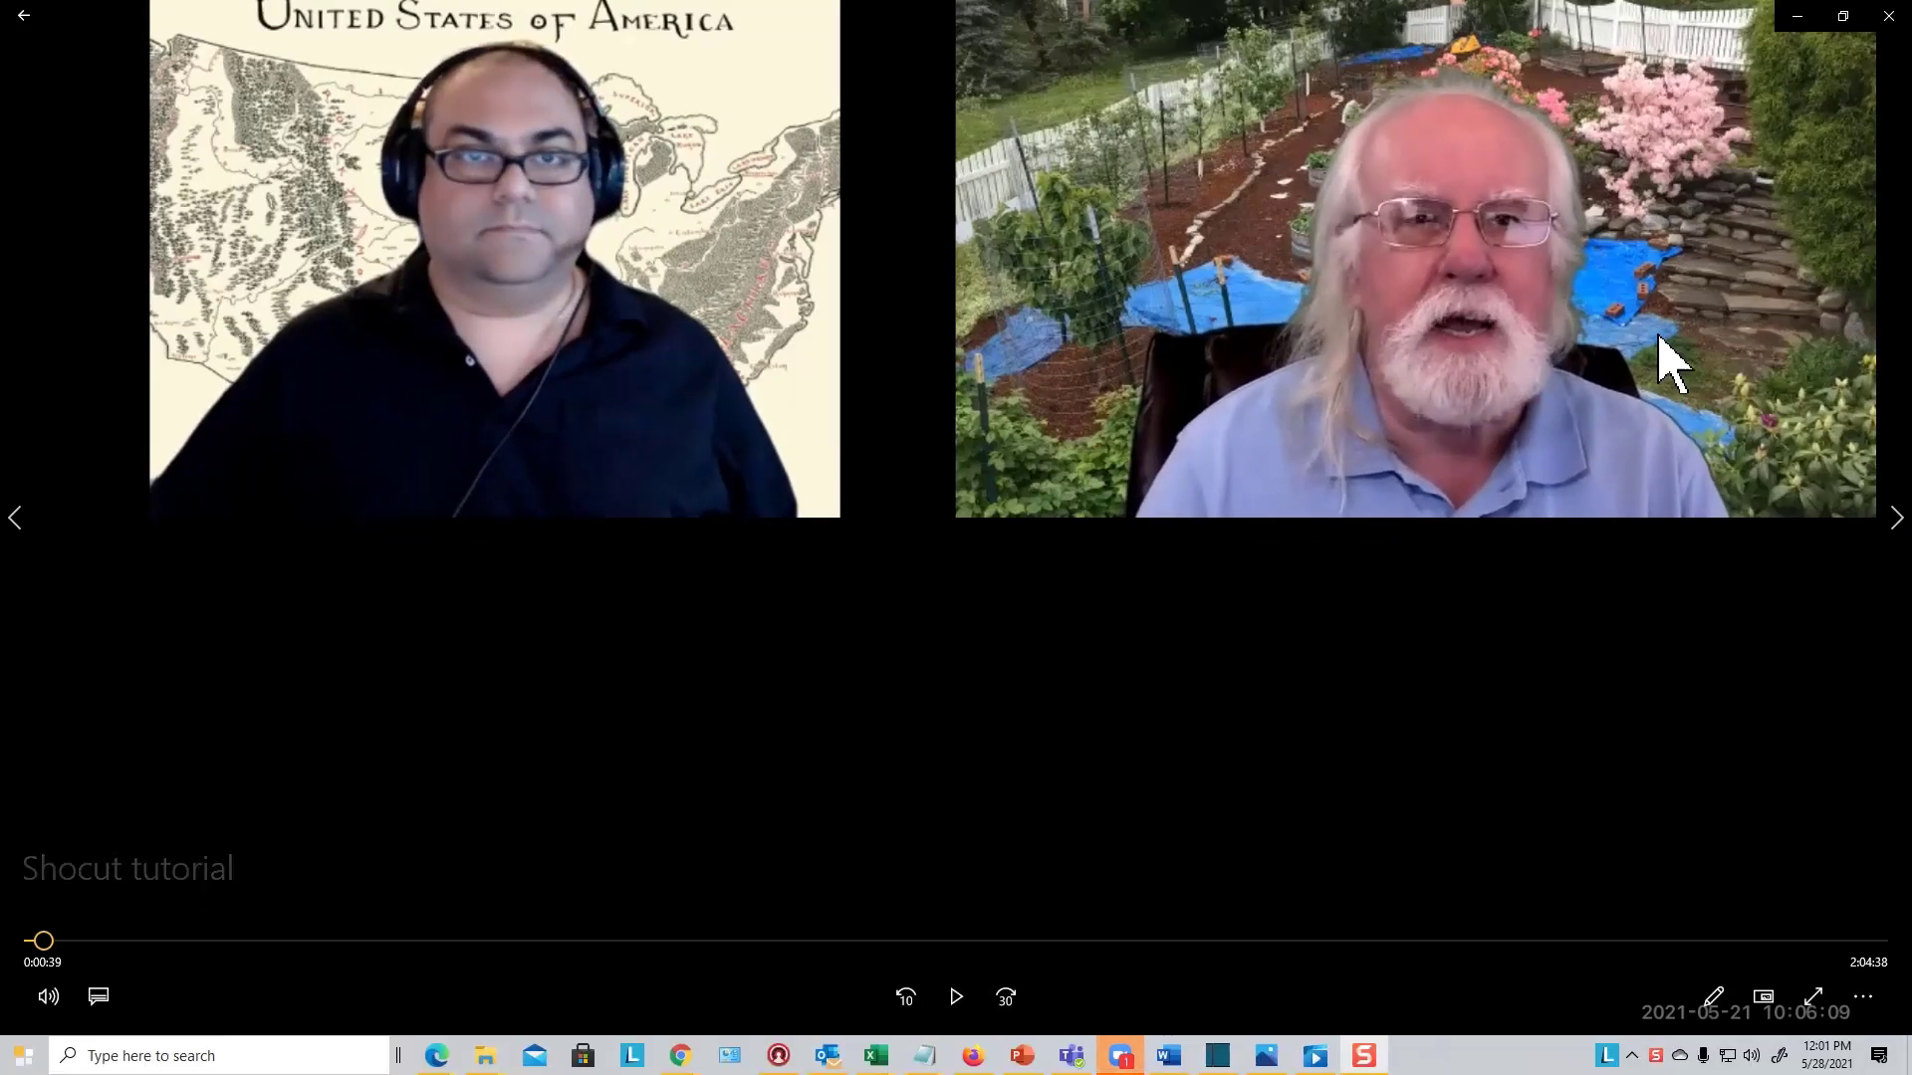
left_click(1798, 17)
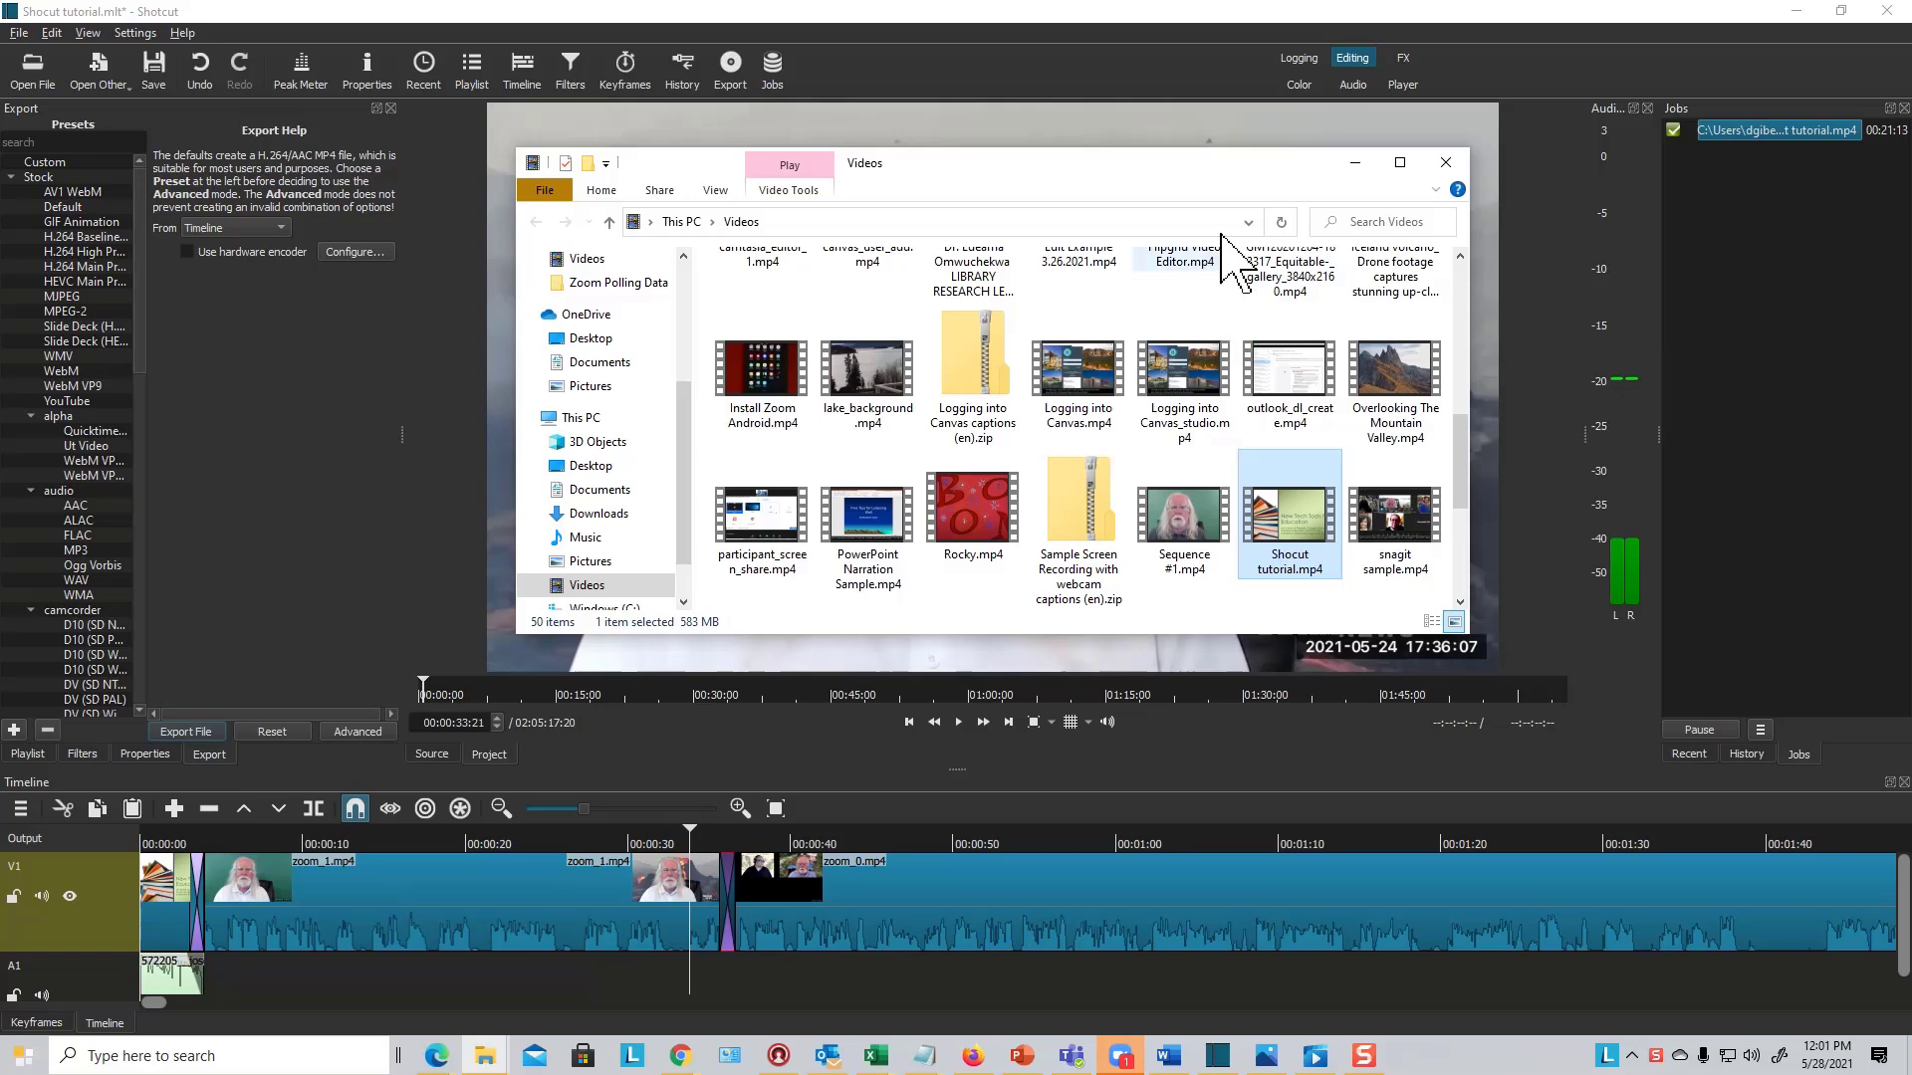
left_click(1357, 166)
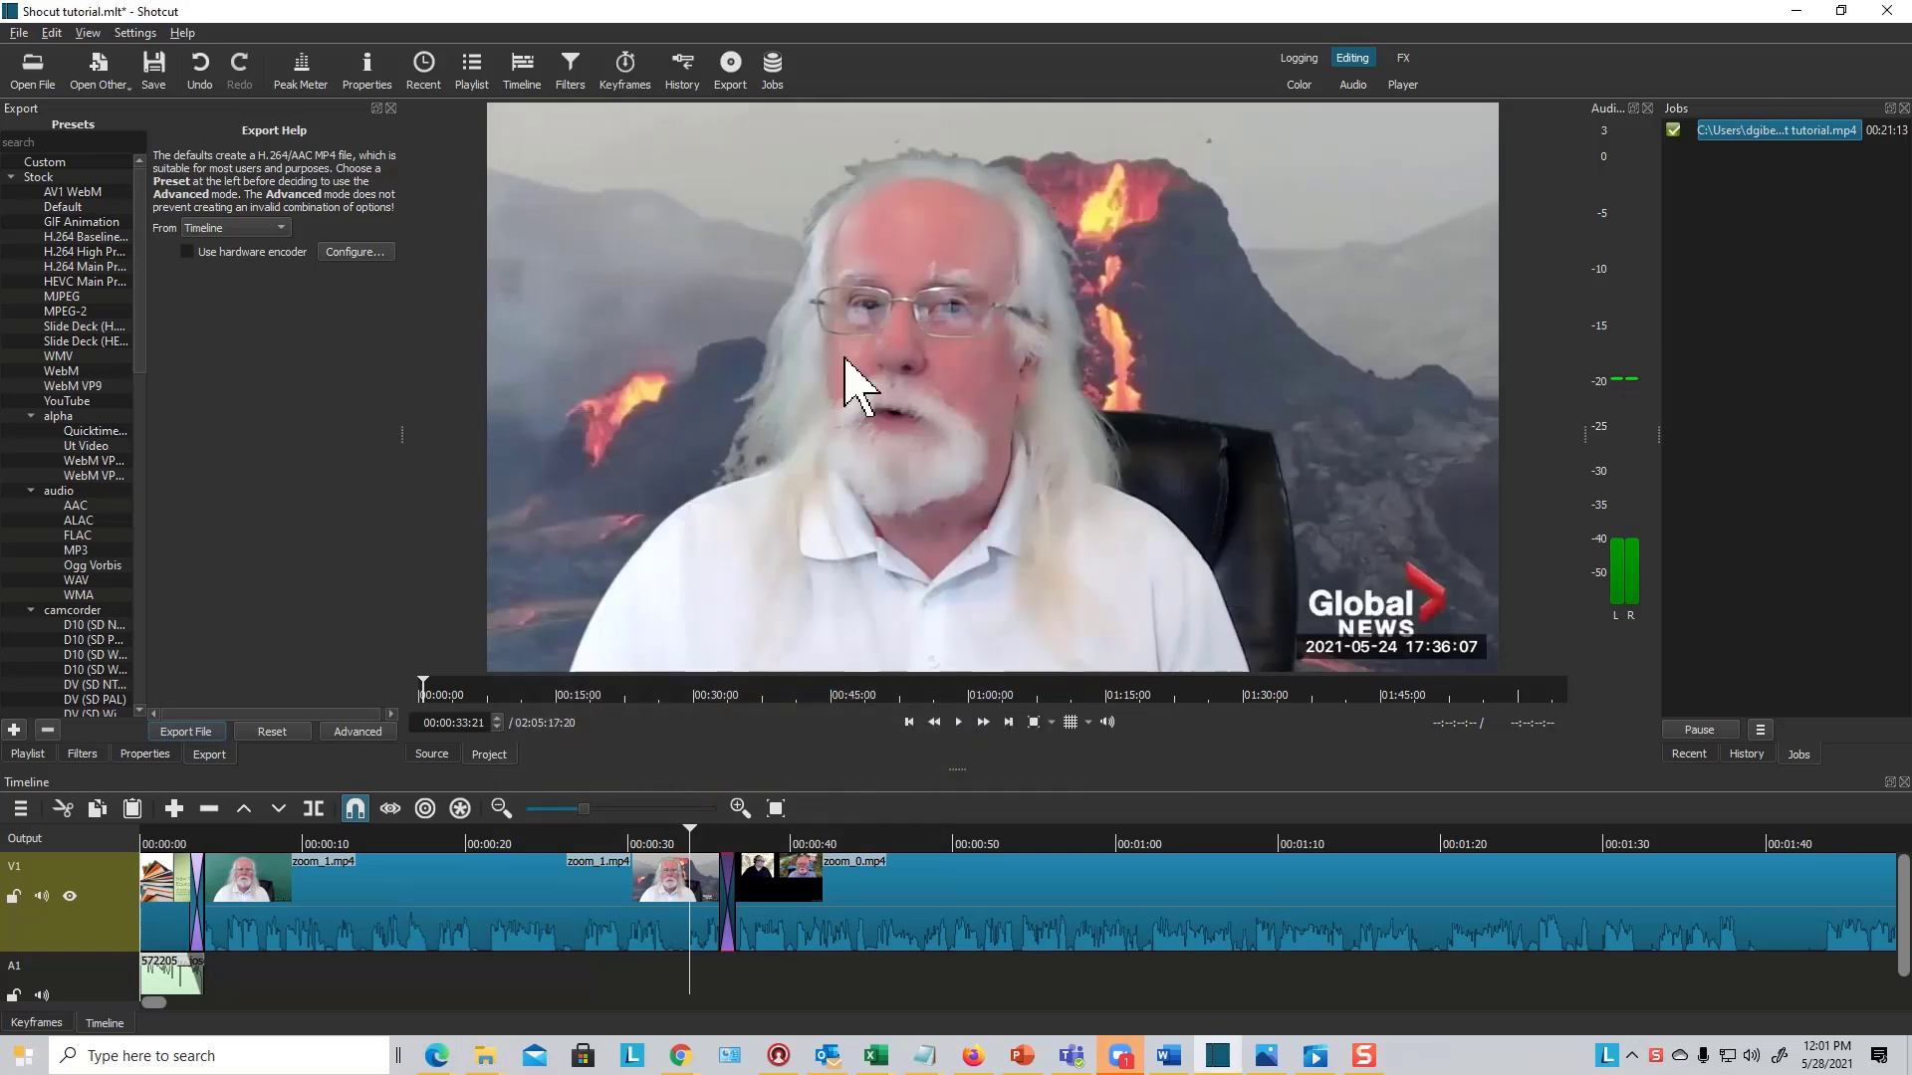